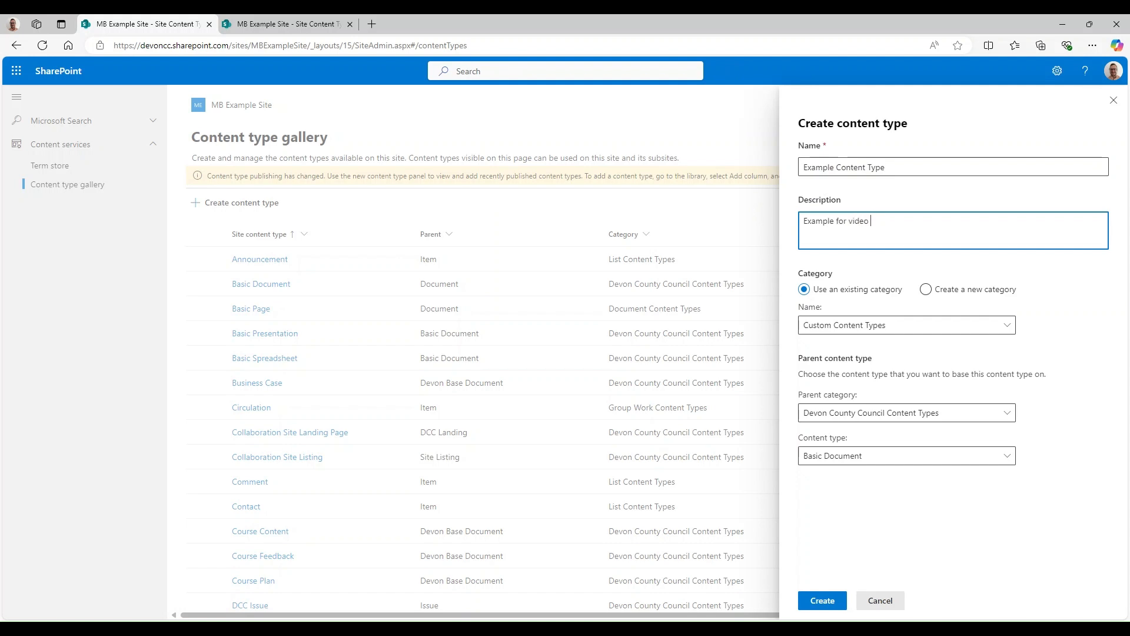
Create Example Content Type, described 'Example for video lessons', in a new Example Category with parent Basic Document
click(871, 268)
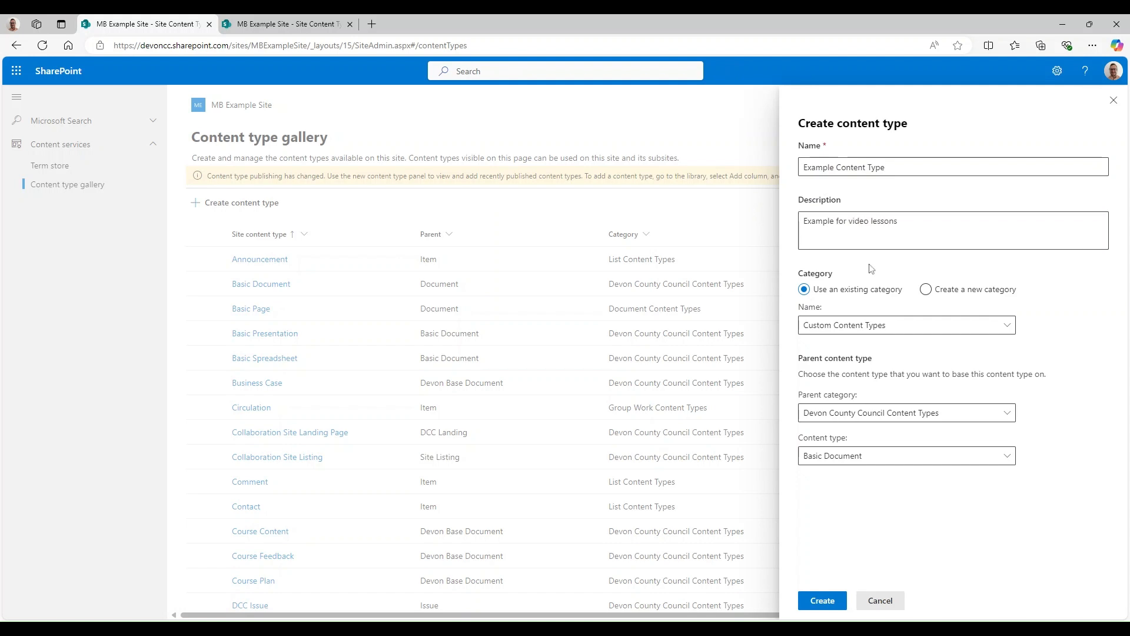
click(860, 322)
click(941, 291)
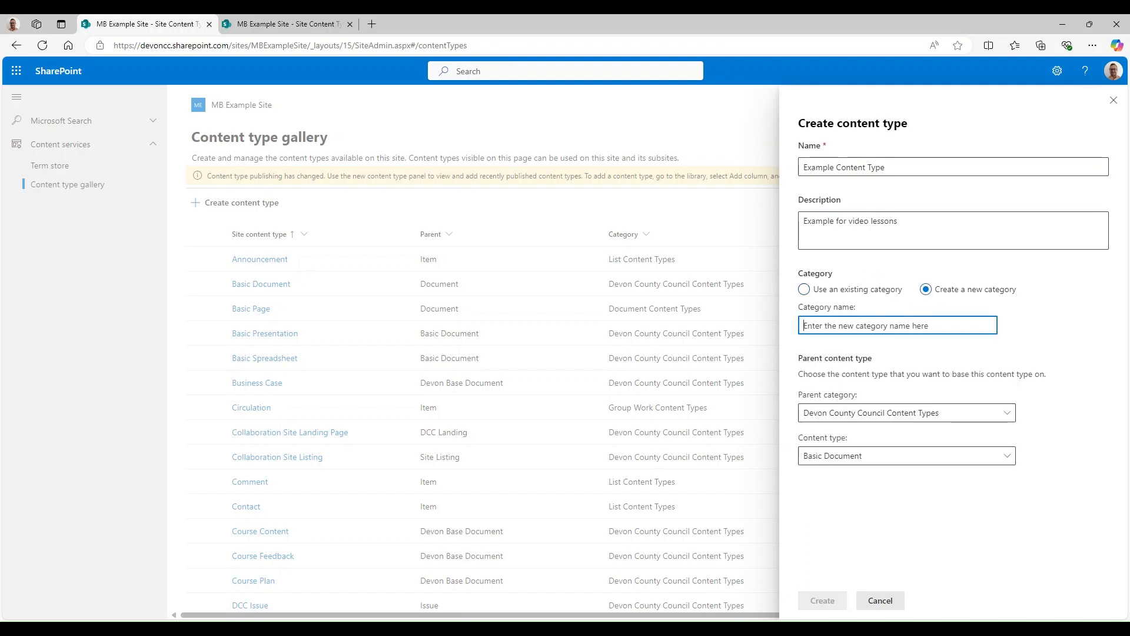
text(Example Category)
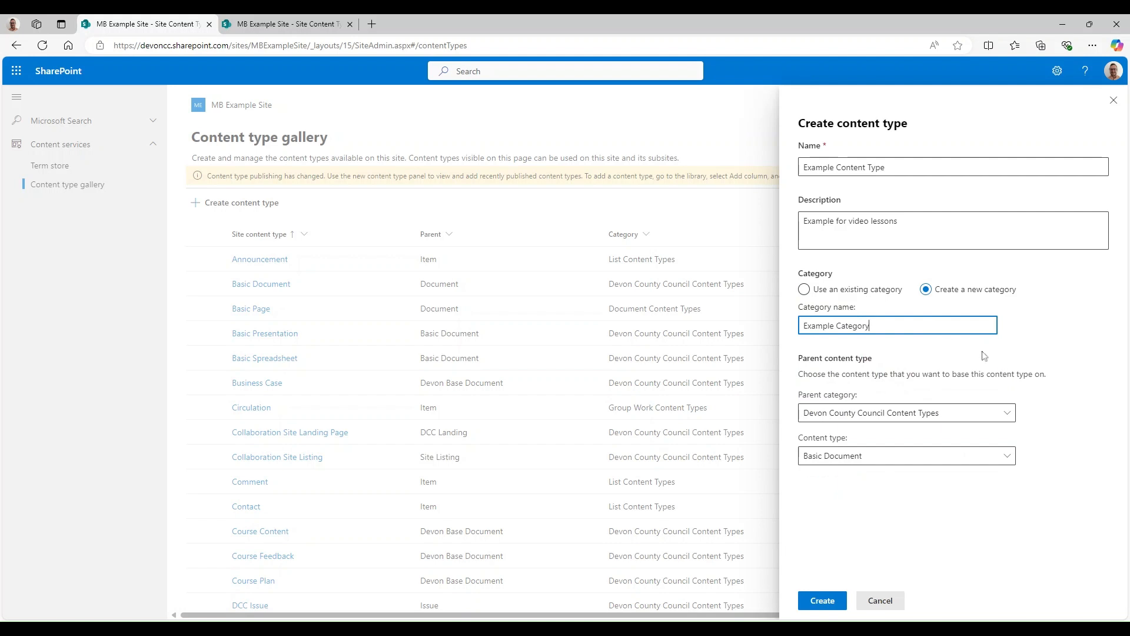
click(983, 355)
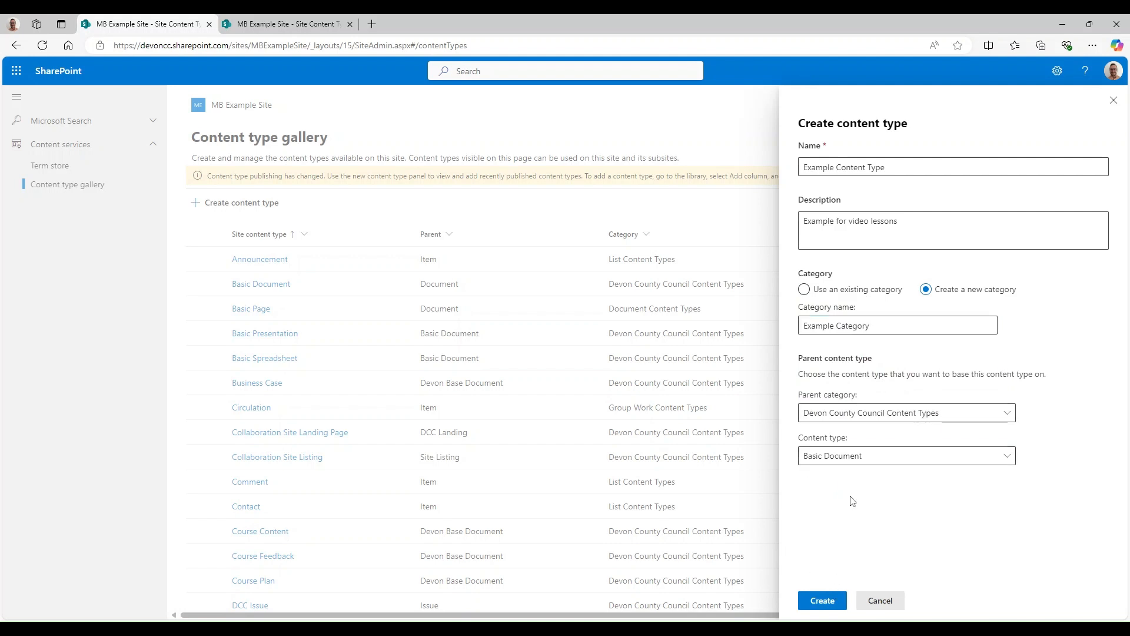
click(876, 419)
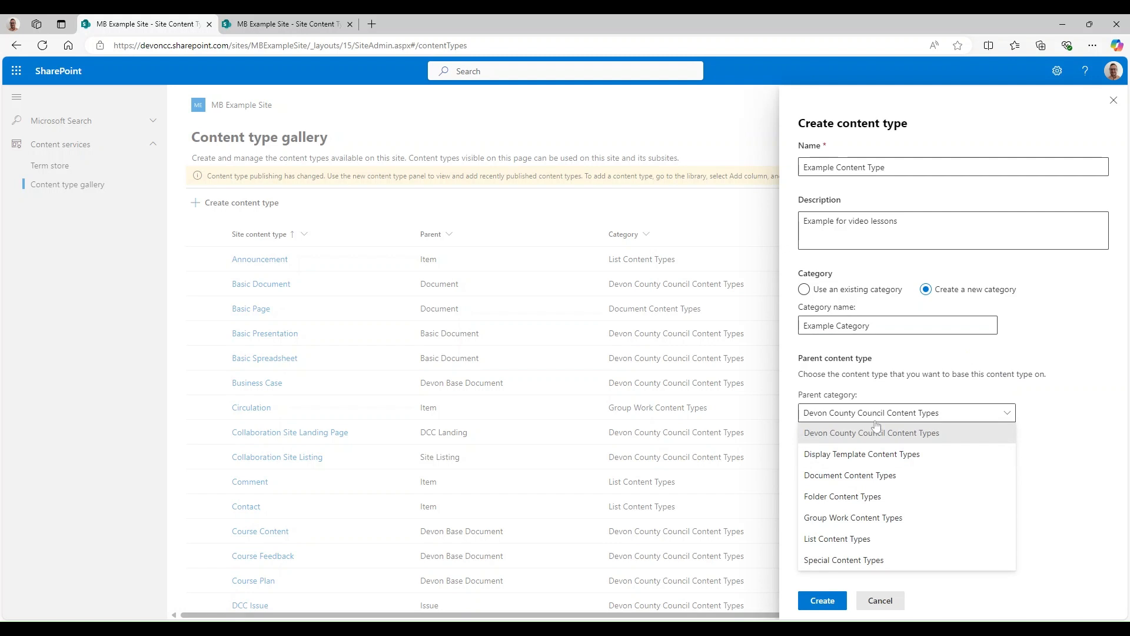
click(876, 432)
click(822, 601)
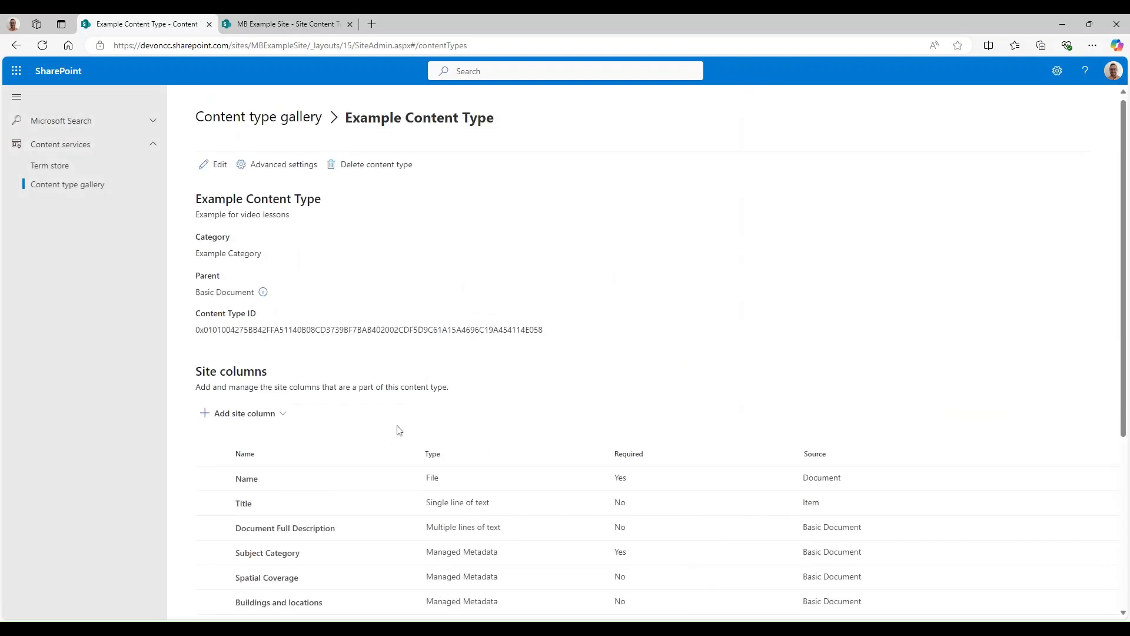
Select all 15 inherited site columns of Example Content Type and delete them
scroll(398, 429, down, 5)
click(516, 616)
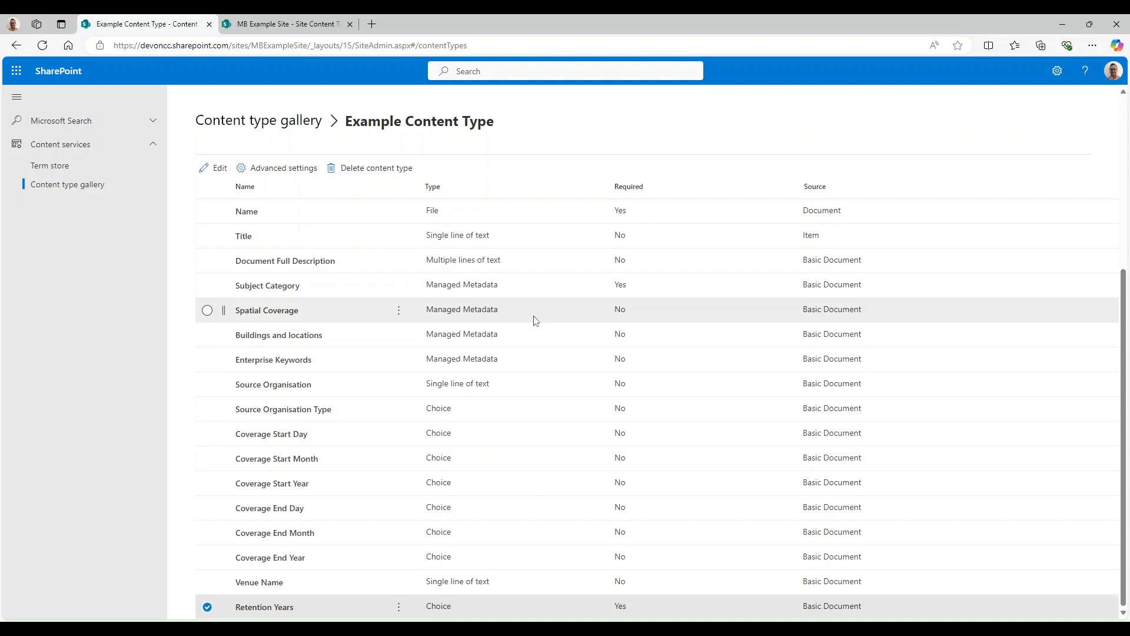
shift+click(538, 266)
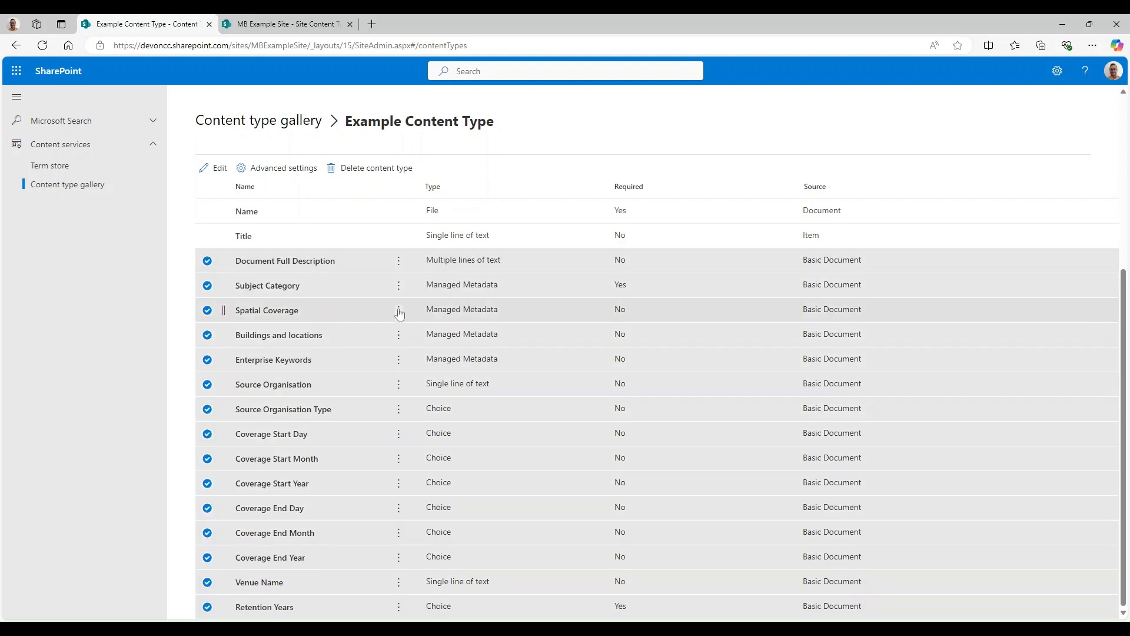
scroll(394, 315, up, 5)
click(248, 419)
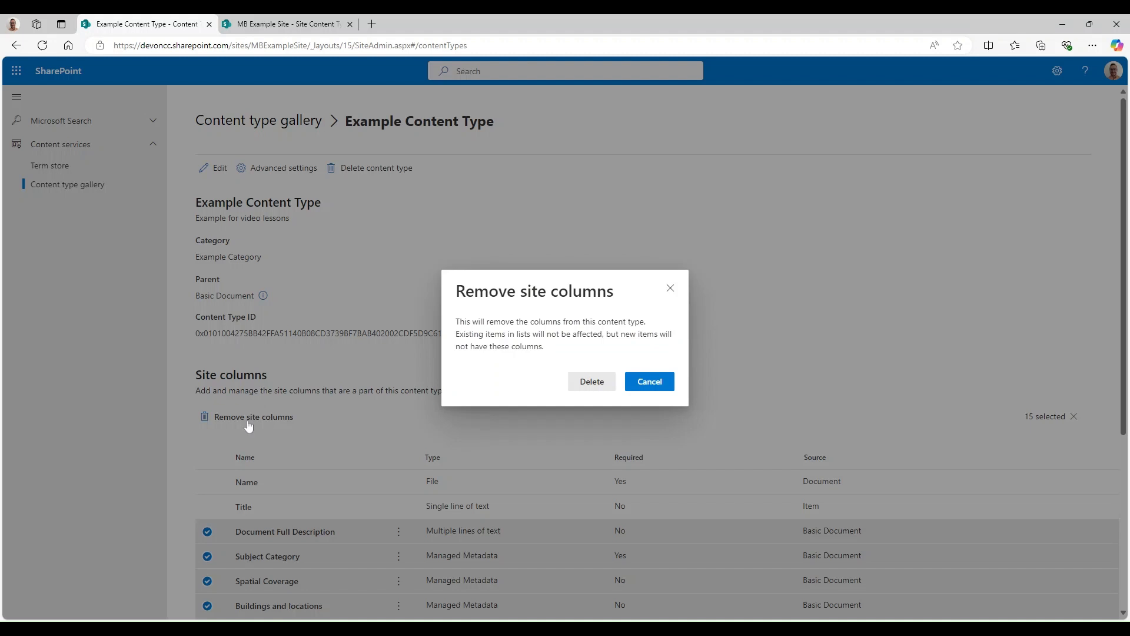
click(586, 388)
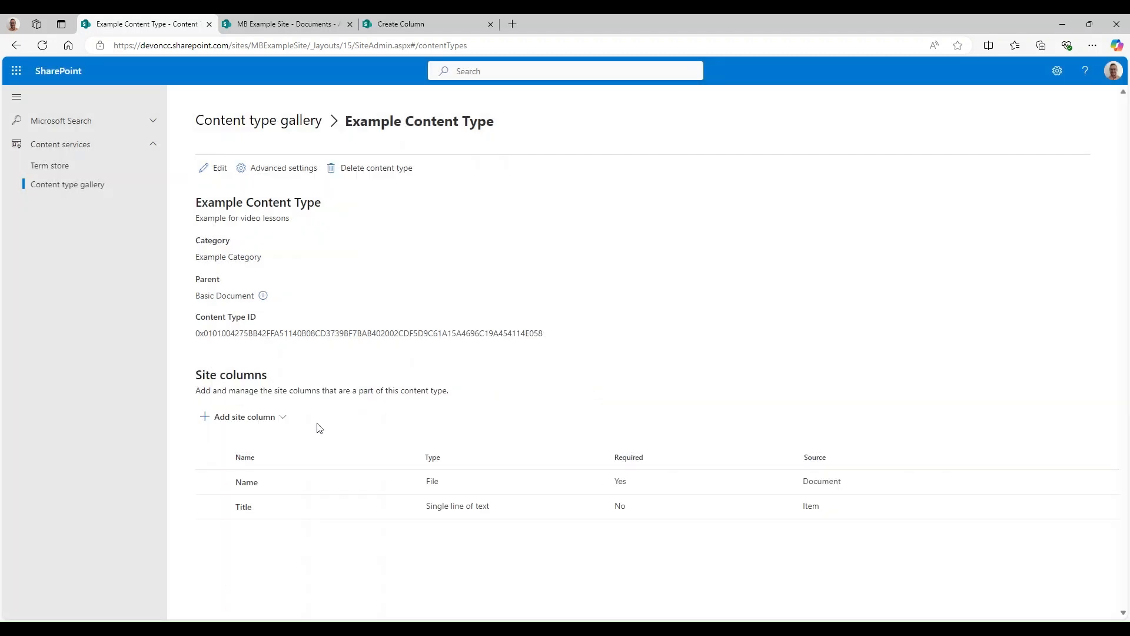
click(273, 423)
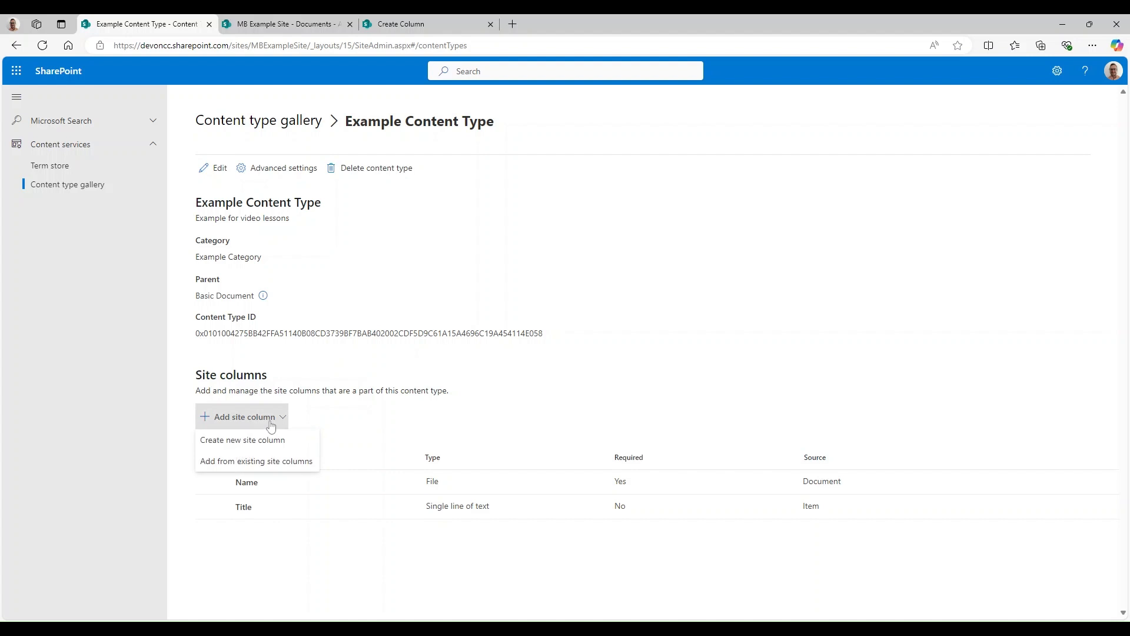
Start a new site column named Value, described as a value of the gift, in a new Example Category
click(263, 440)
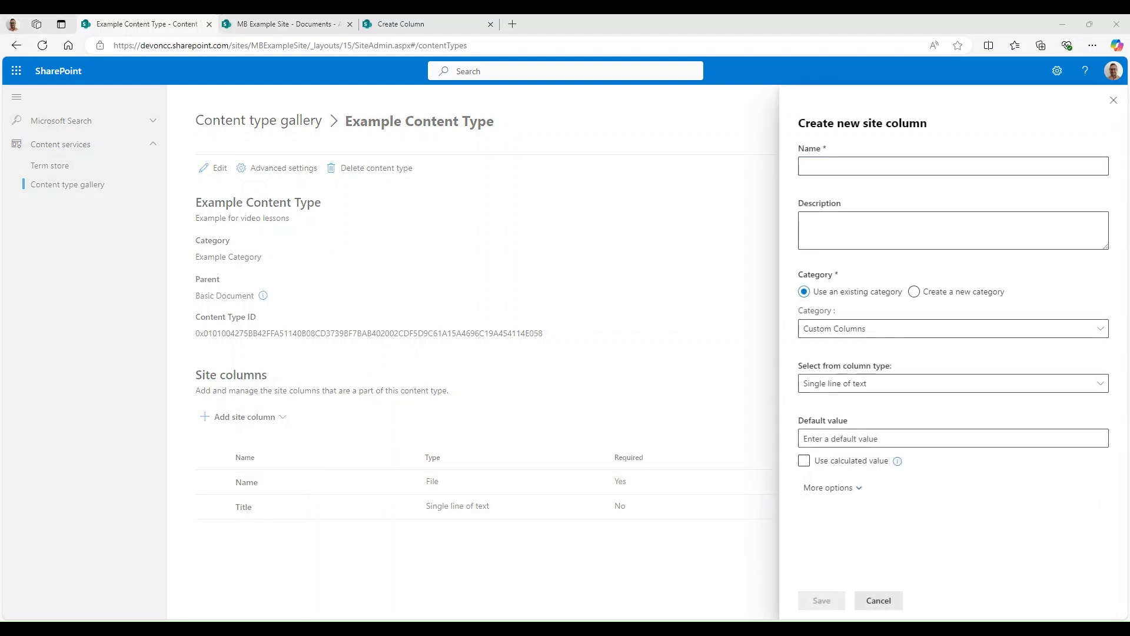
click(874, 166)
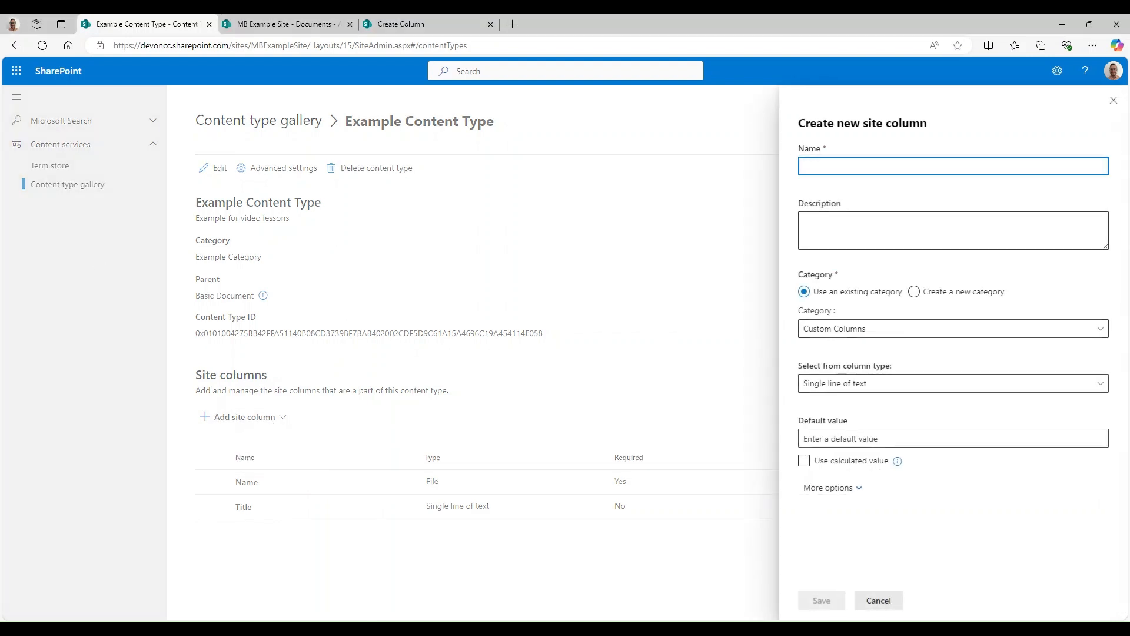
text(Value)
key(Tab)
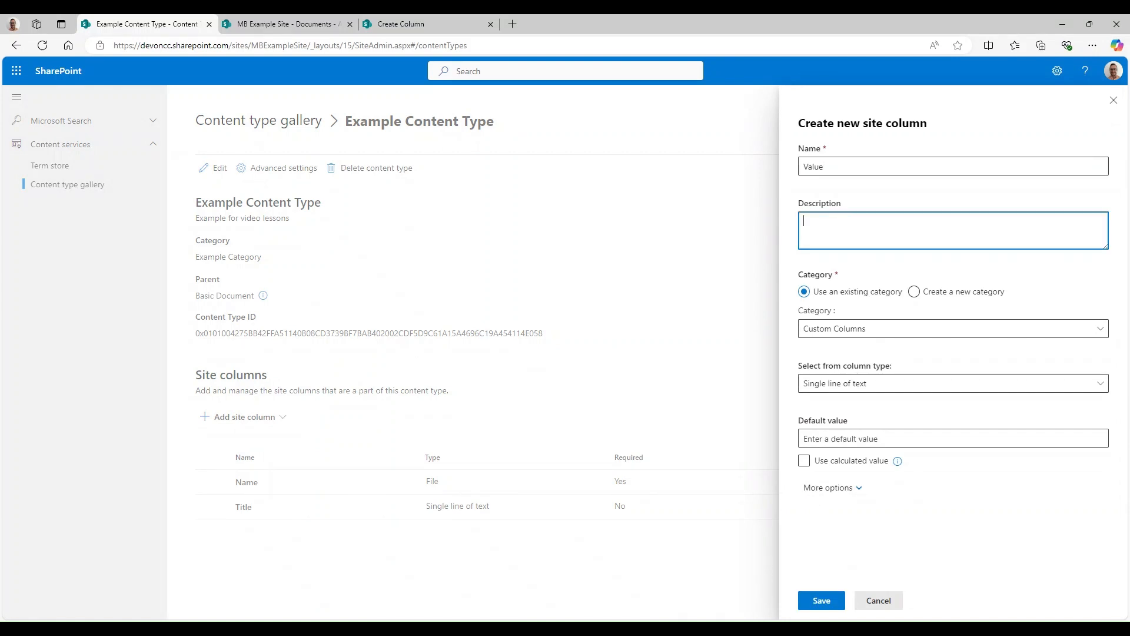
text(A value of a)
text(he gift.)
click(934, 265)
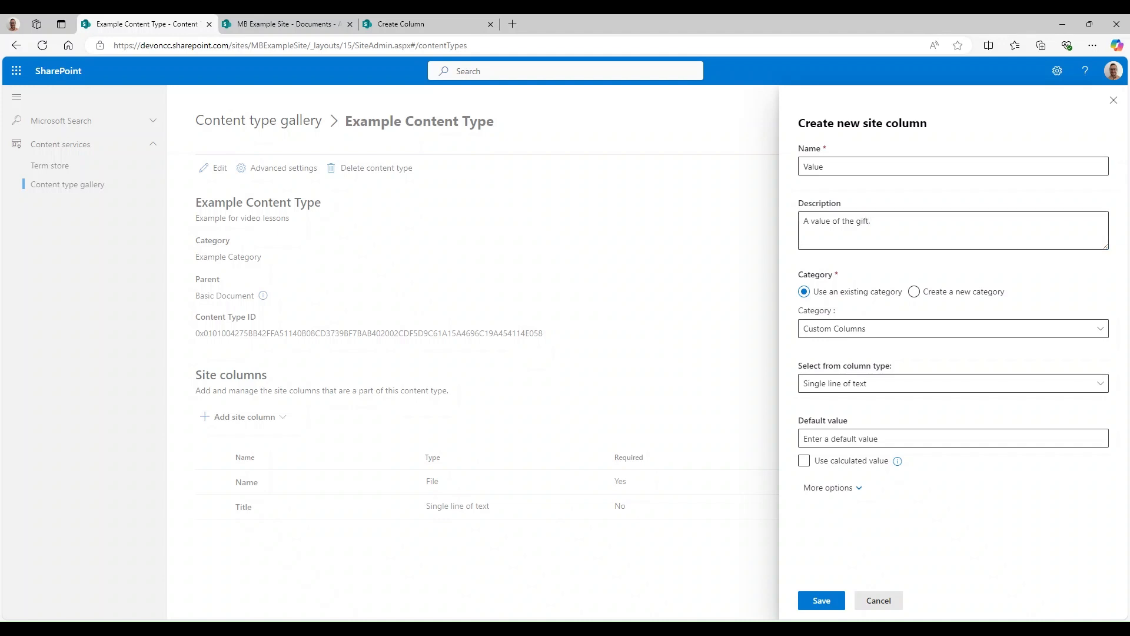
click(871, 334)
click(872, 335)
click(872, 335)
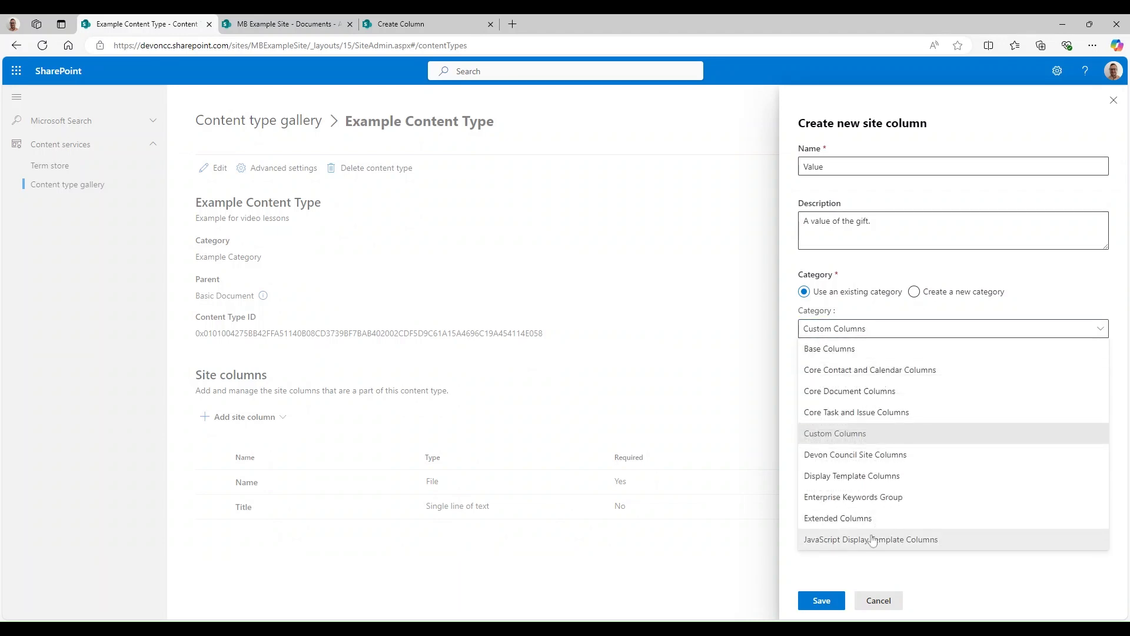
click(864, 346)
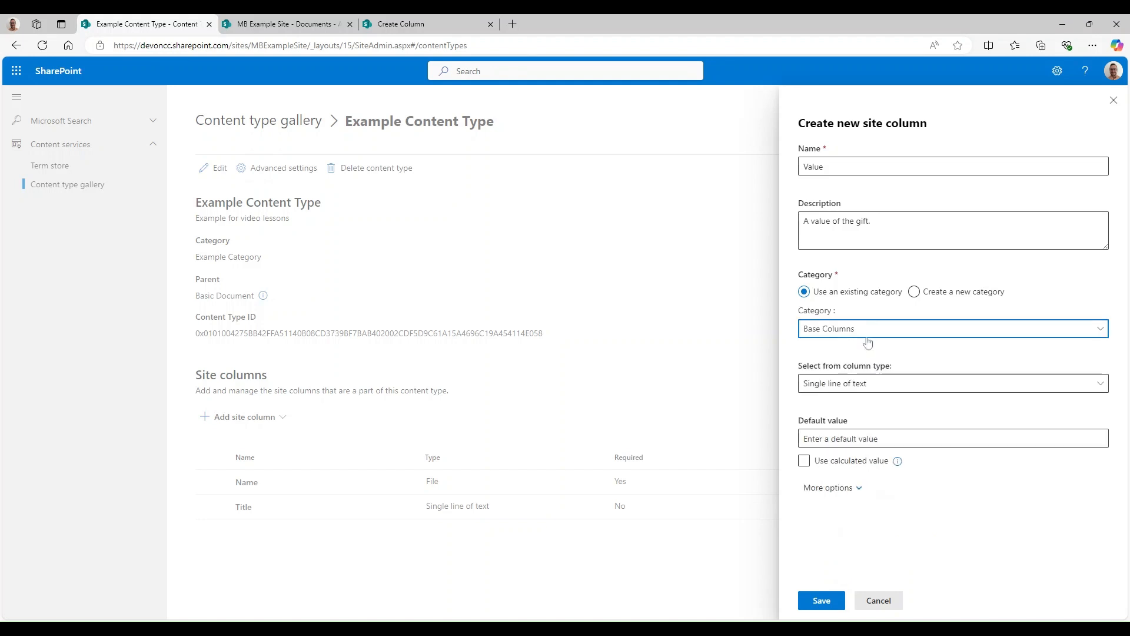
click(942, 292)
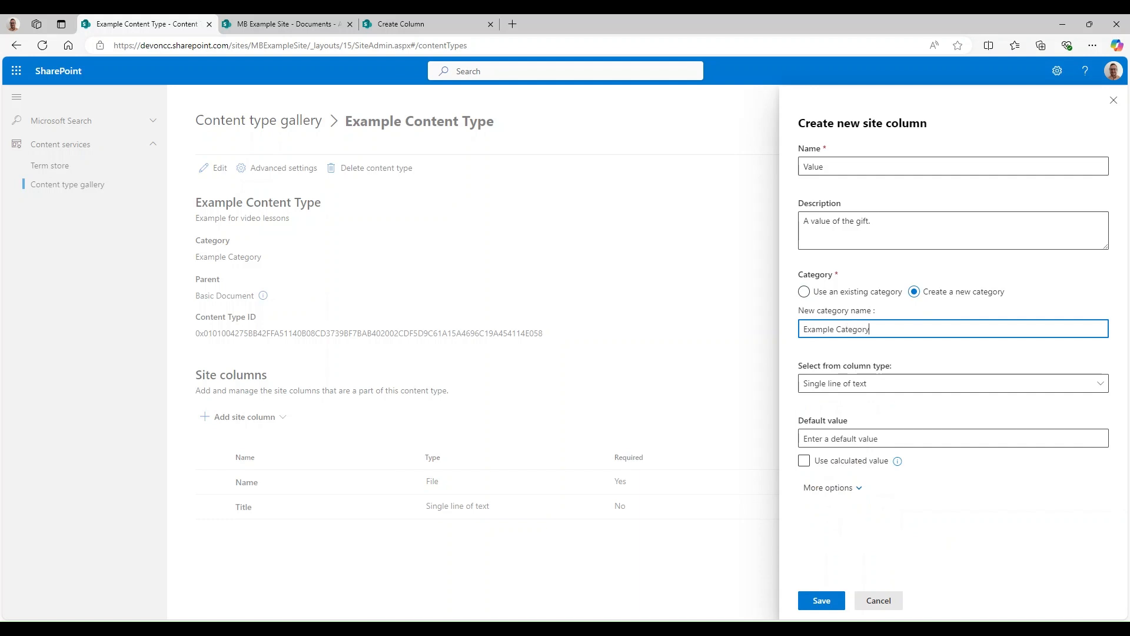
click(889, 352)
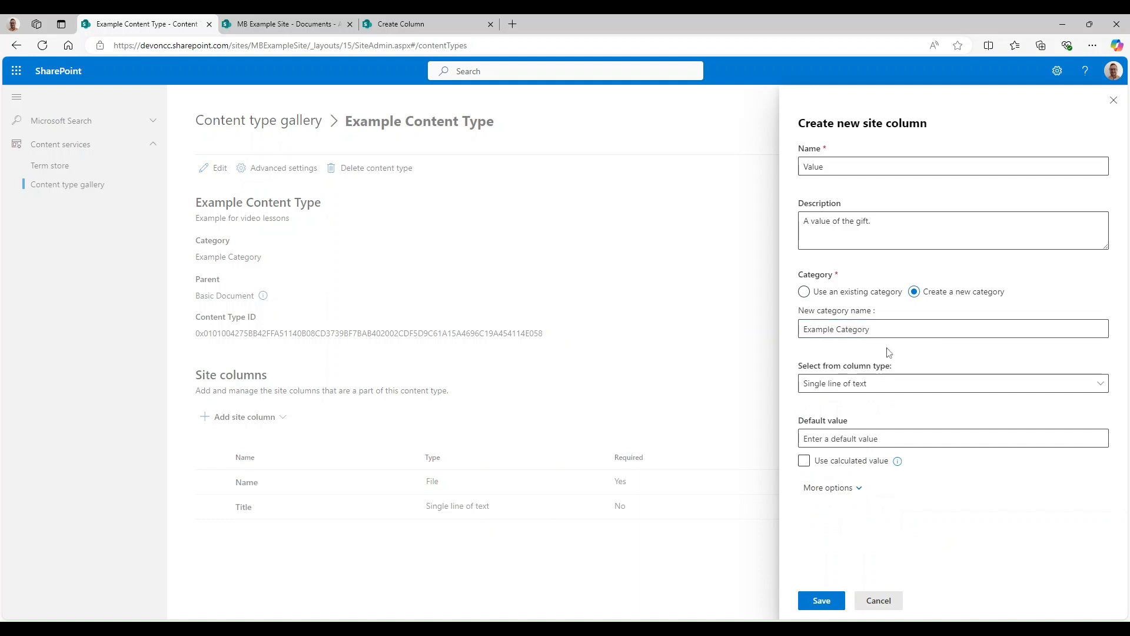
Make the Value column a Currency type in UK pound format with default 0, and save it
click(901, 384)
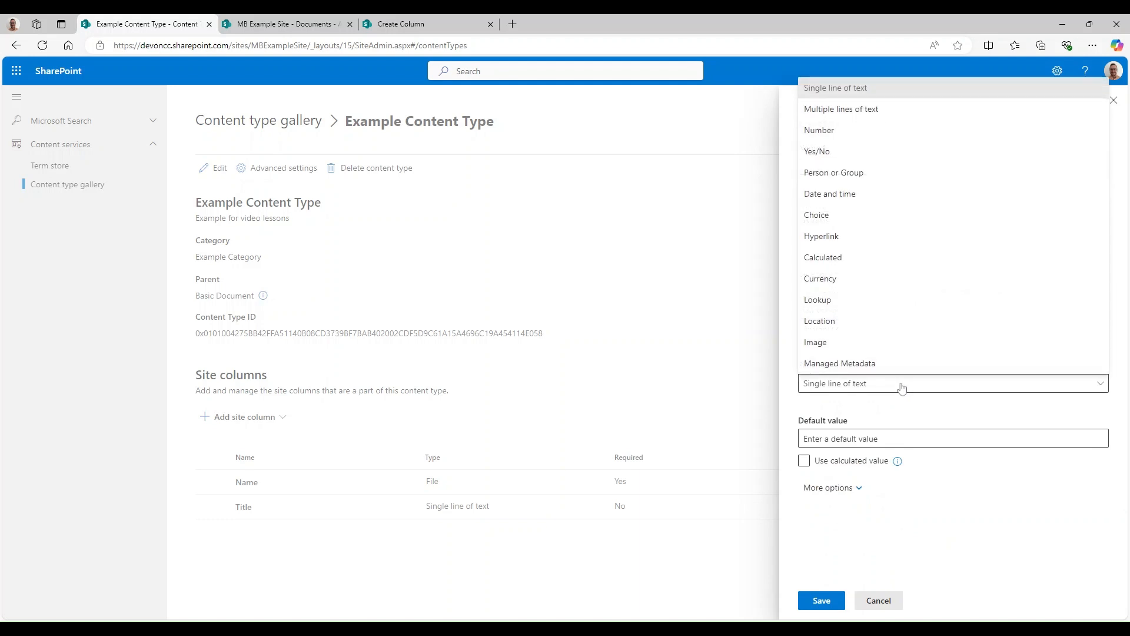
click(820, 279)
click(881, 487)
click(583, 438)
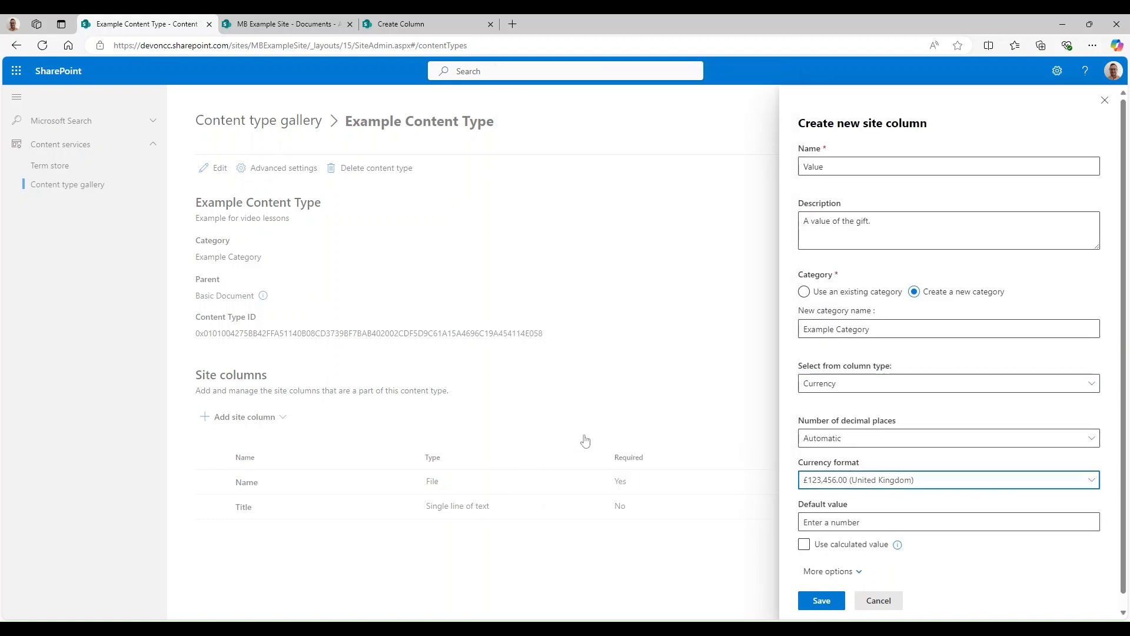
click(911, 494)
scroll(913, 497, down, 1)
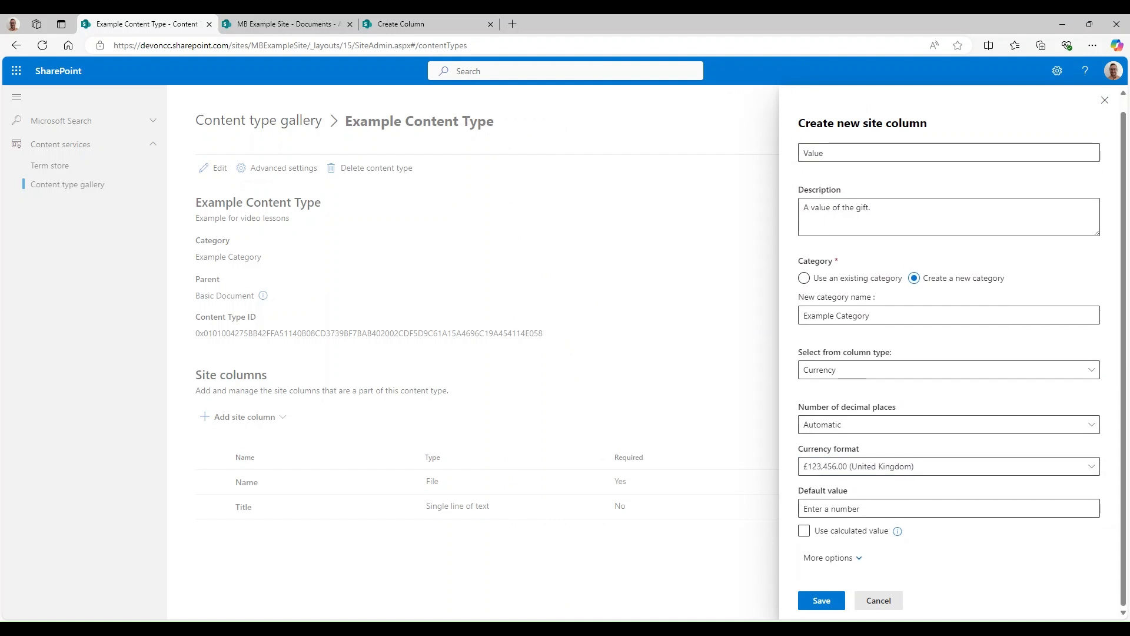
click(913, 508)
text(0)
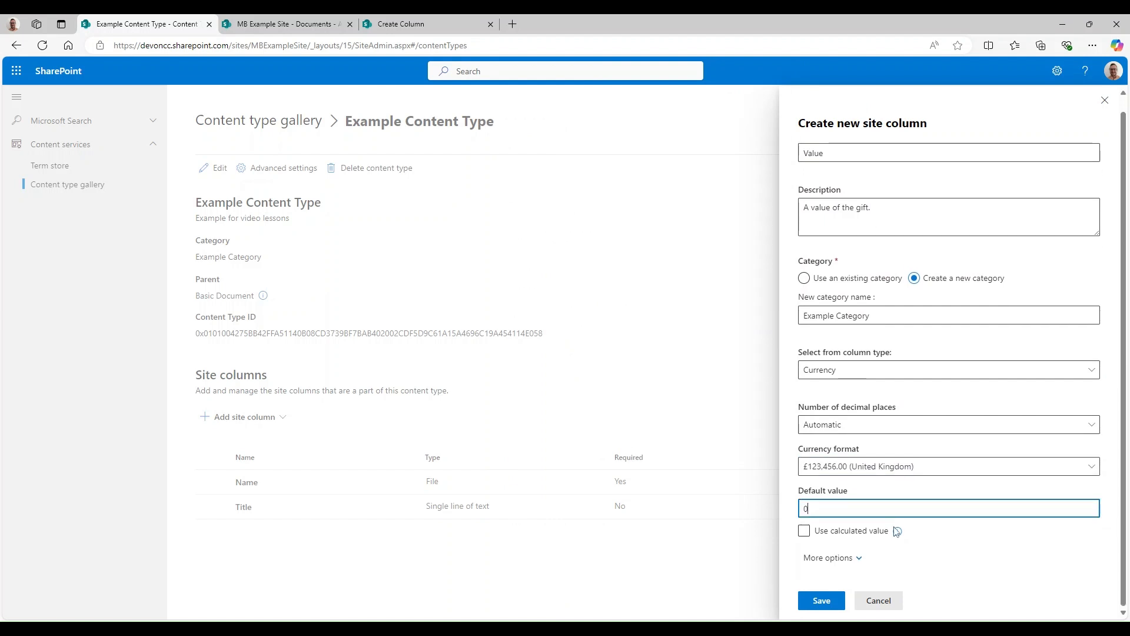
click(859, 559)
scroll(935, 507, down, 2)
scroll(935, 508, down, 2)
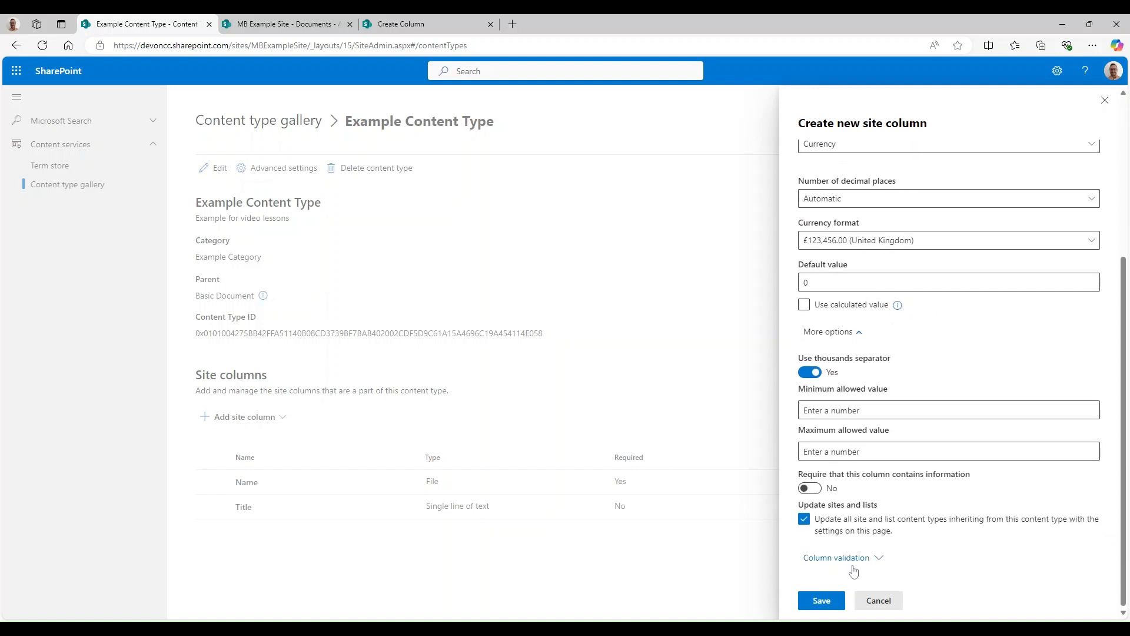
click(832, 606)
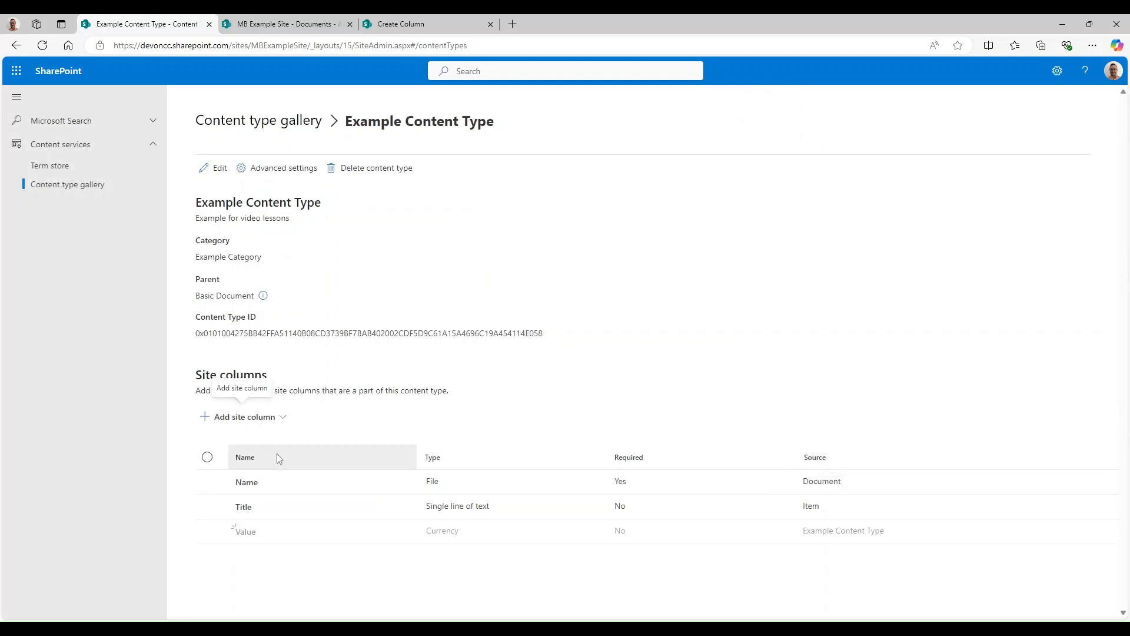
Create a new site column named To, described 'The person receiving', fixing the spelling
click(247, 418)
click(246, 440)
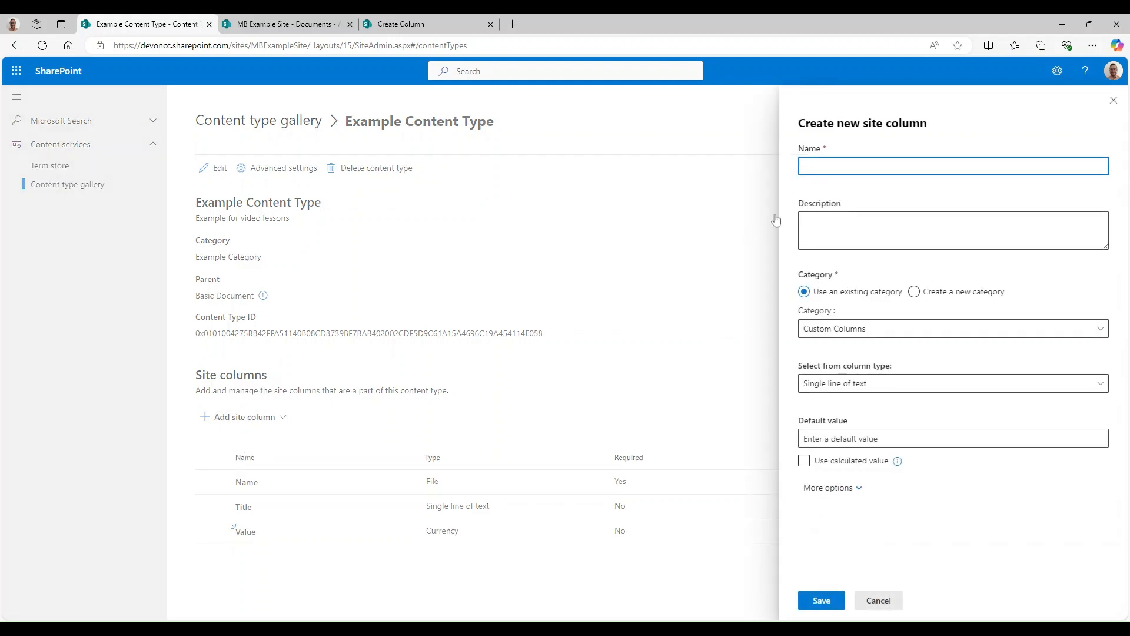
text(Tot)
click(1085, 215)
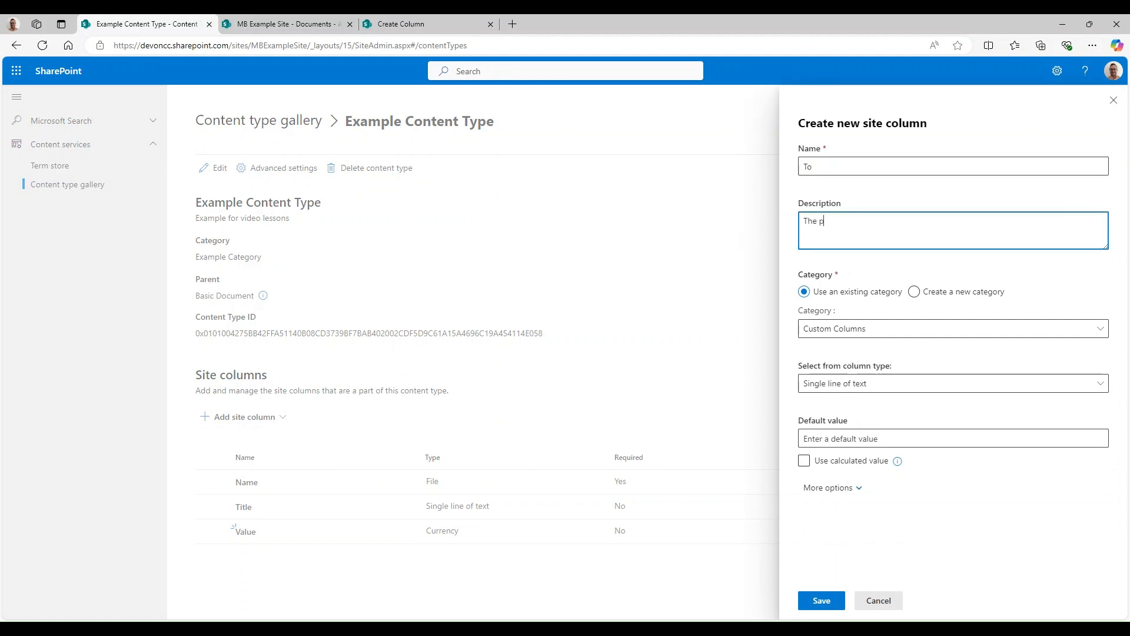
text(The person recieving)
right_click(863, 221)
click(874, 231)
File the To column under Example Category as single line of text and save it
click(861, 334)
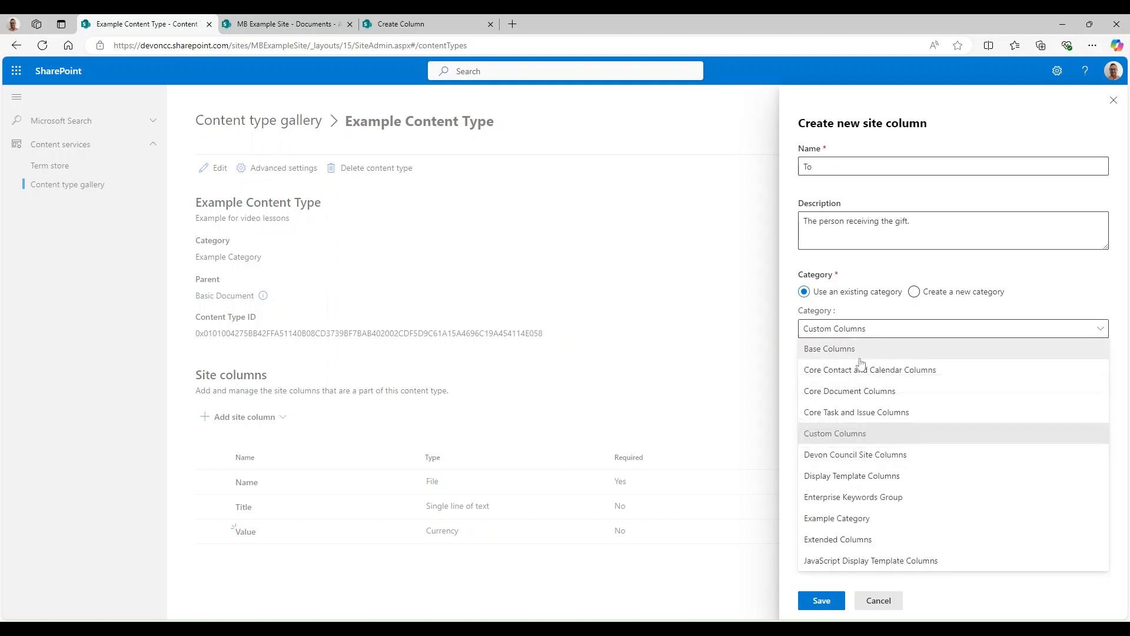
click(868, 521)
click(868, 383)
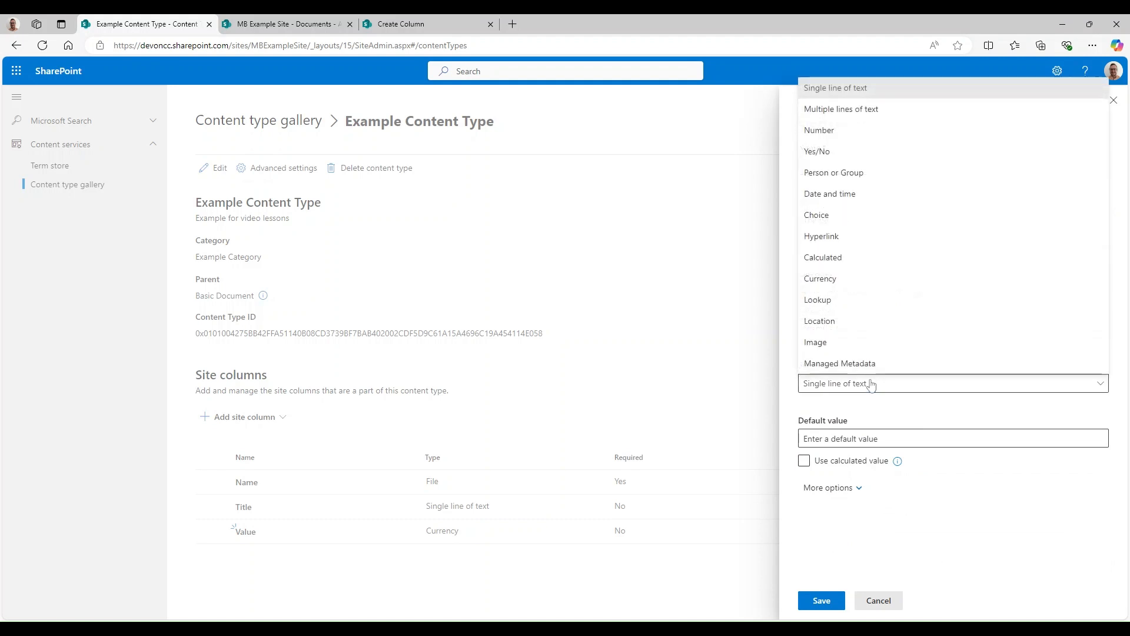
click(863, 96)
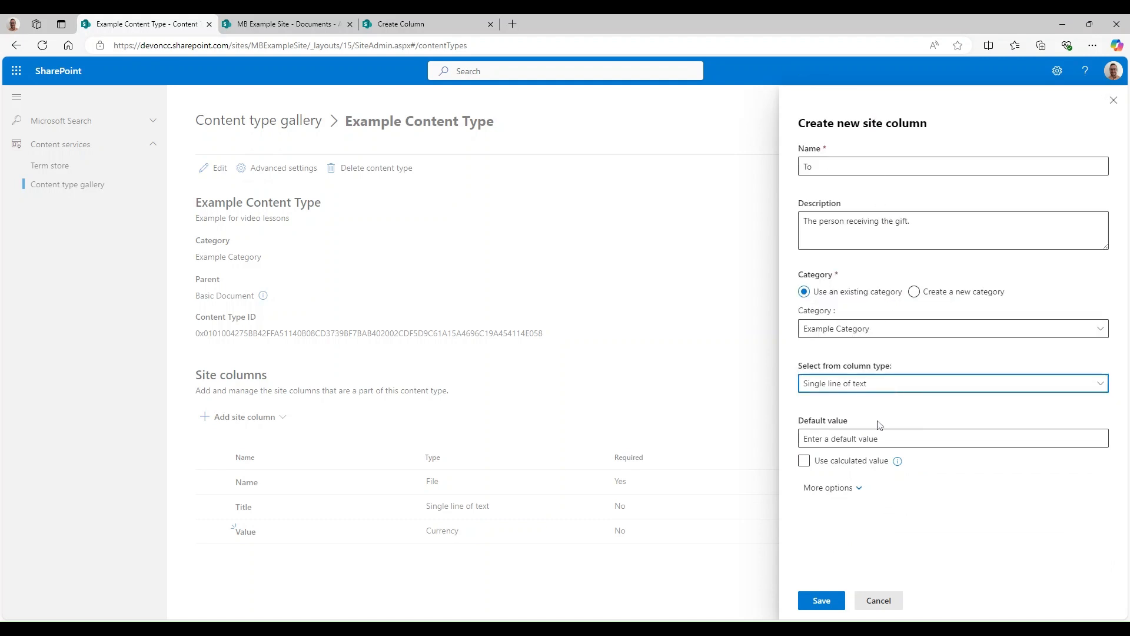
click(821, 600)
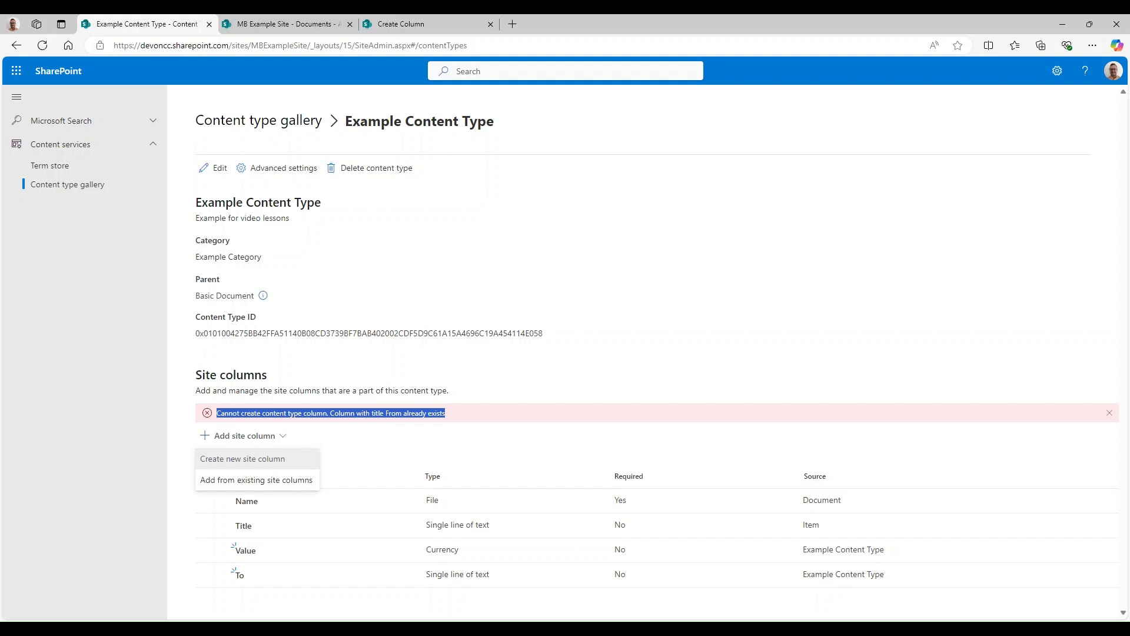
click(243, 458)
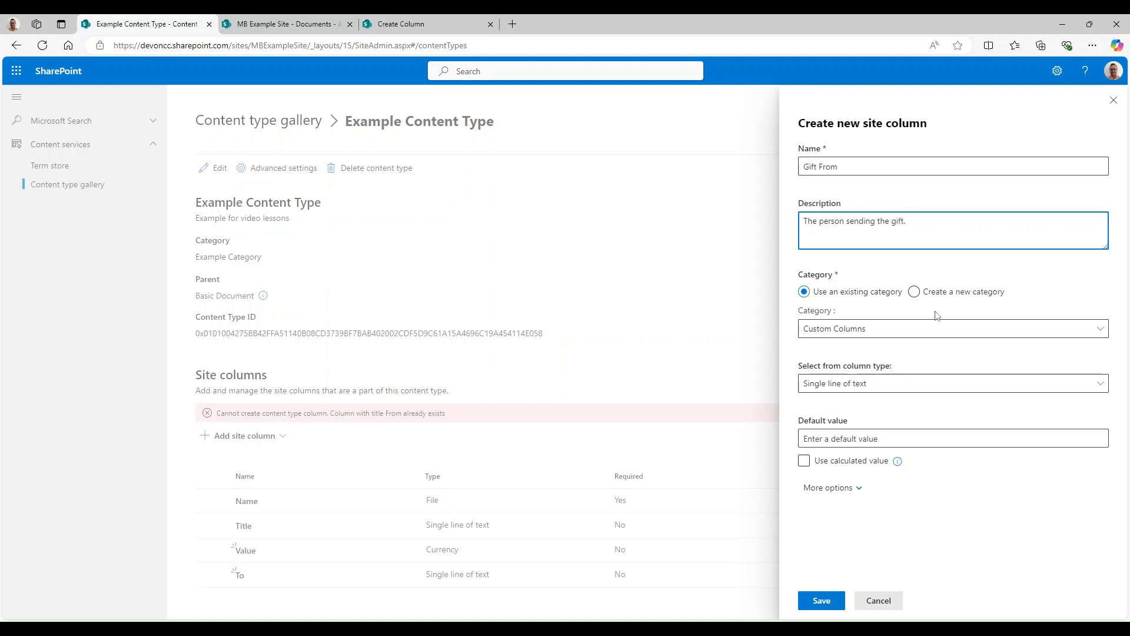
Save Gift From as a Person or Group column in Example Category showing profile photos, then return to Documents
click(891, 330)
click(858, 536)
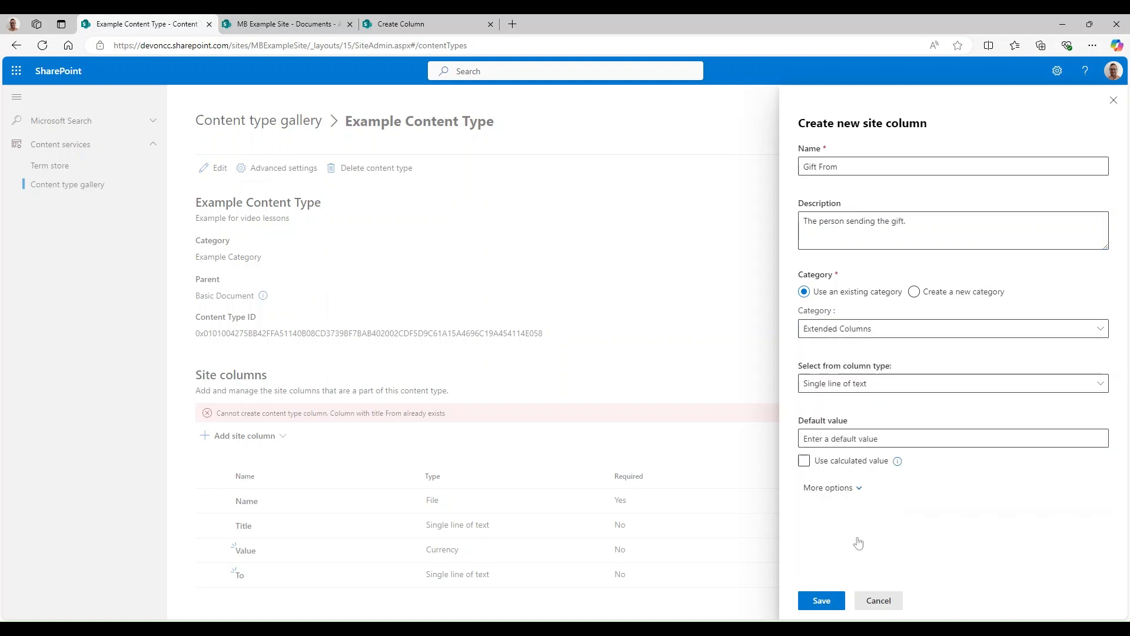
click(861, 340)
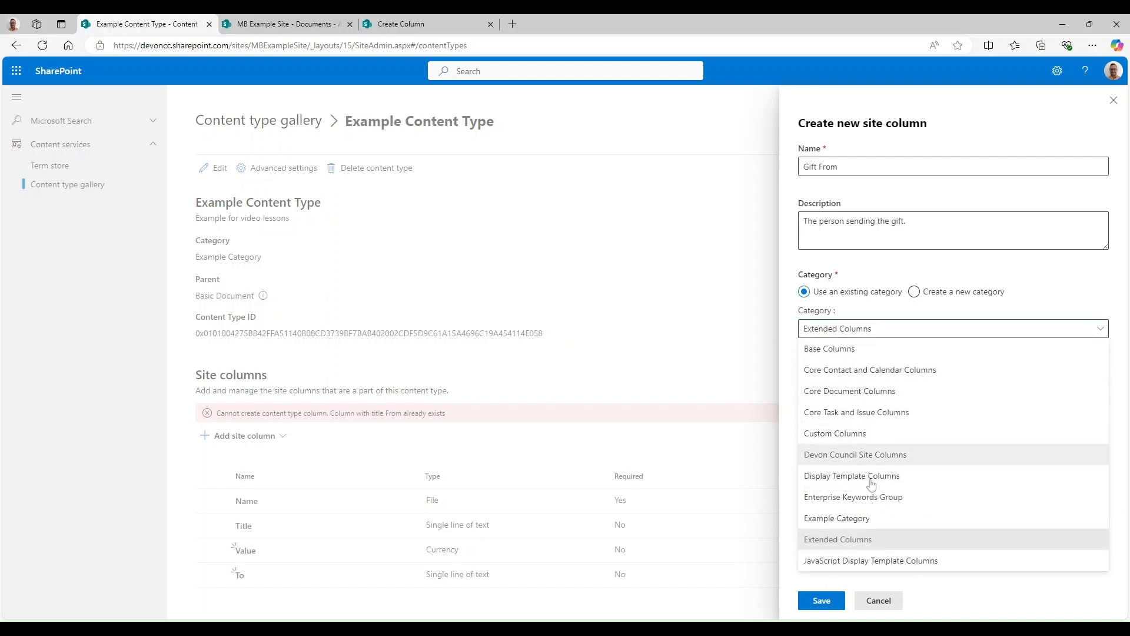
click(852, 519)
click(871, 388)
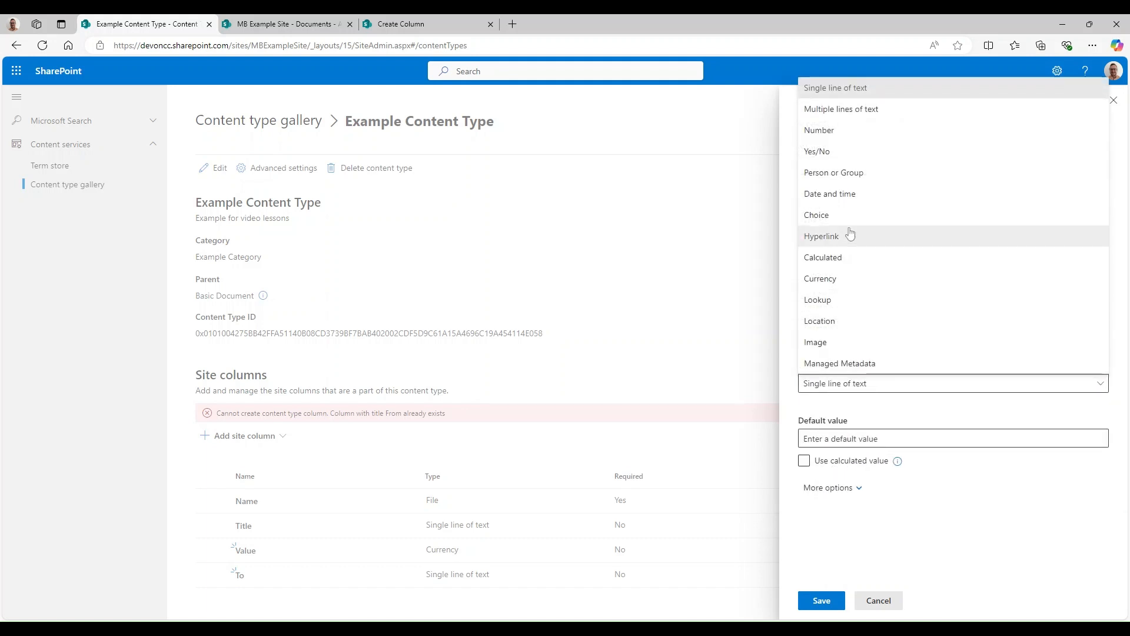
click(848, 176)
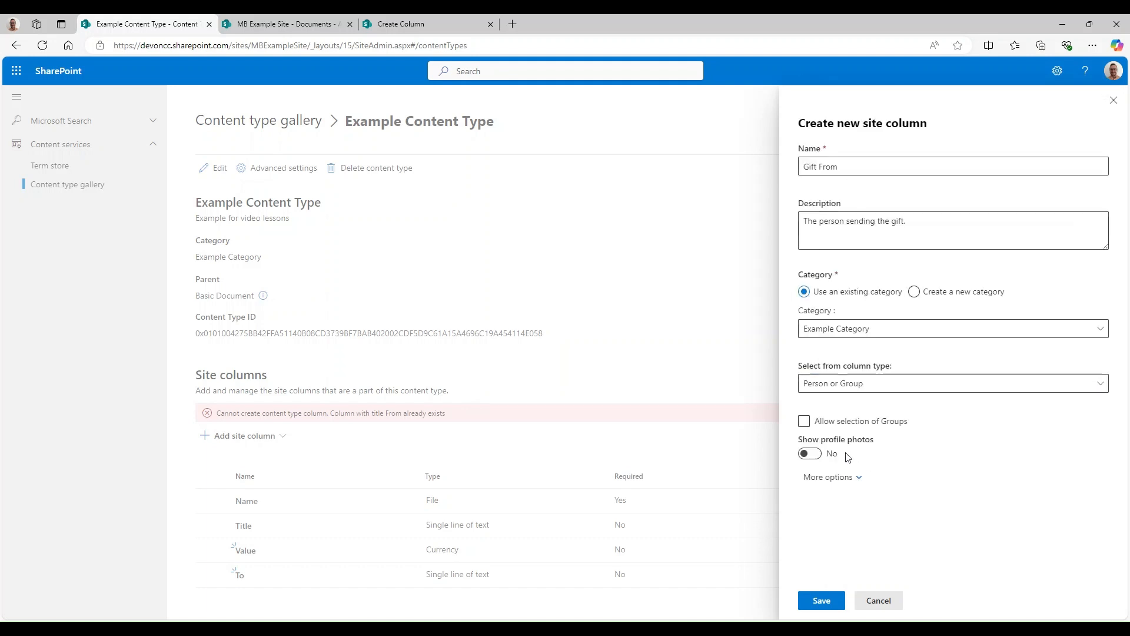
click(843, 477)
click(810, 454)
scroll(818, 470, down, 1)
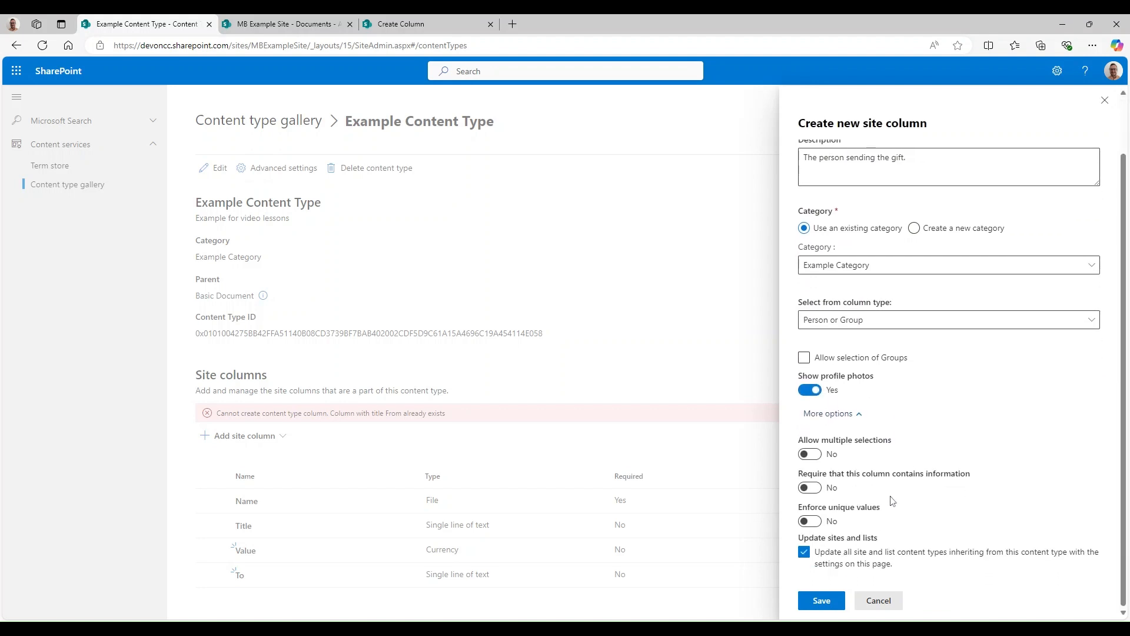
click(822, 601)
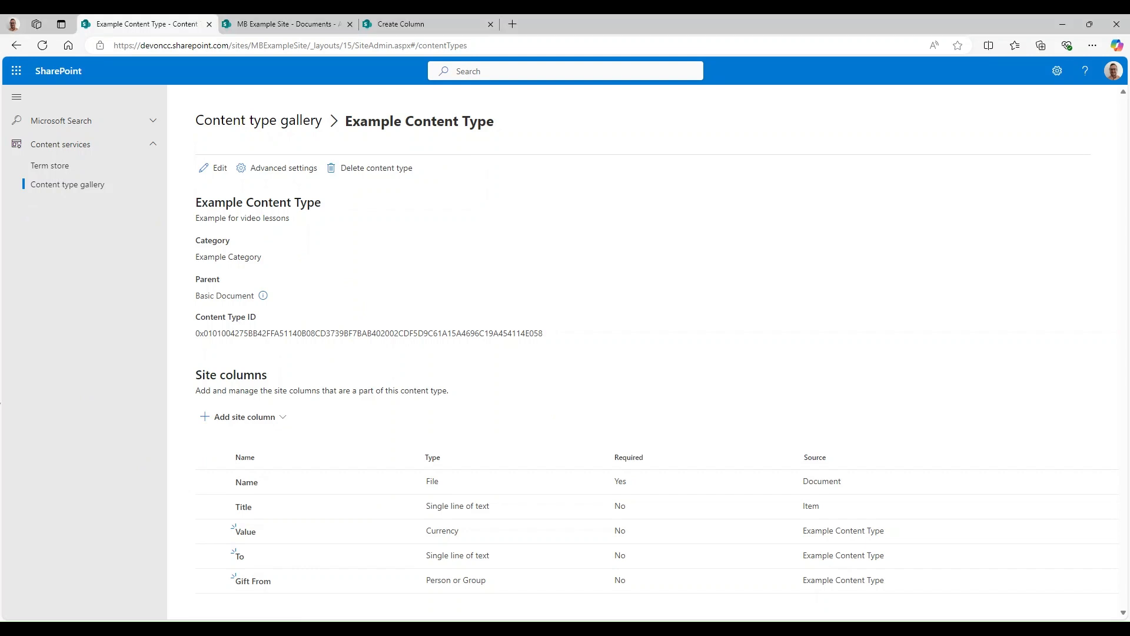
click(301, 23)
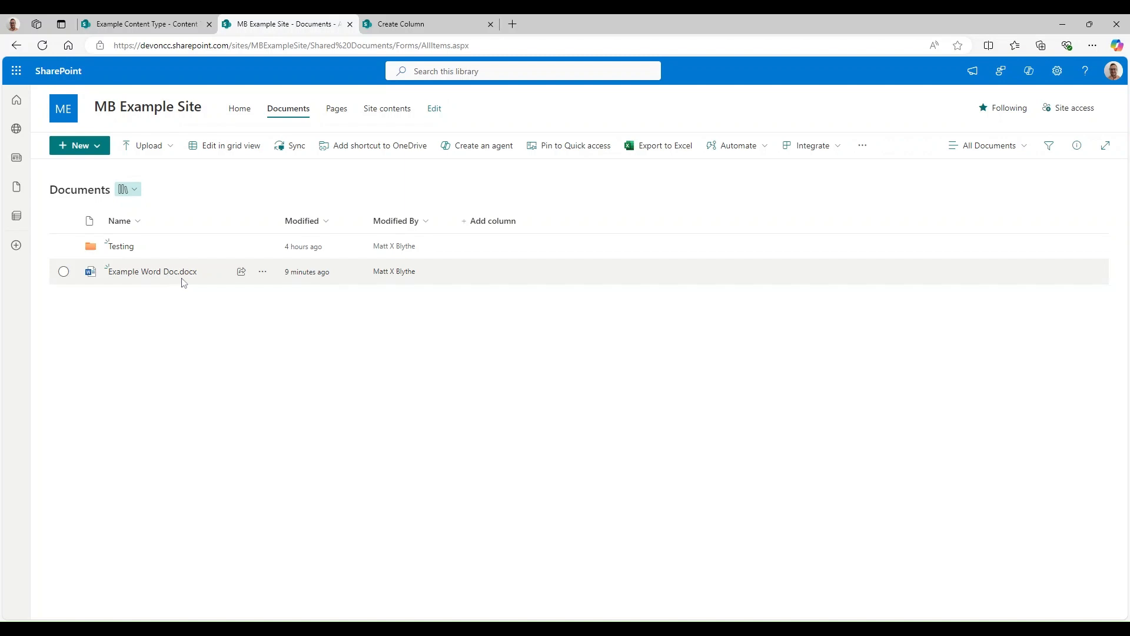
Add Example Content Type from Example Category to the Documents library through its library settings
click(1053, 71)
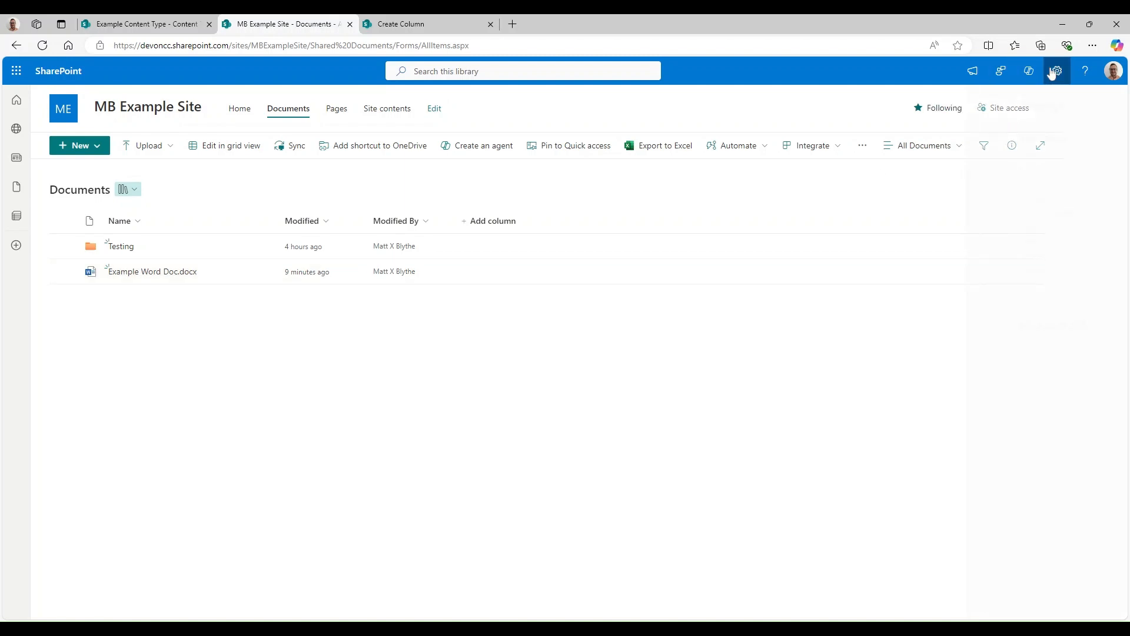
click(987, 190)
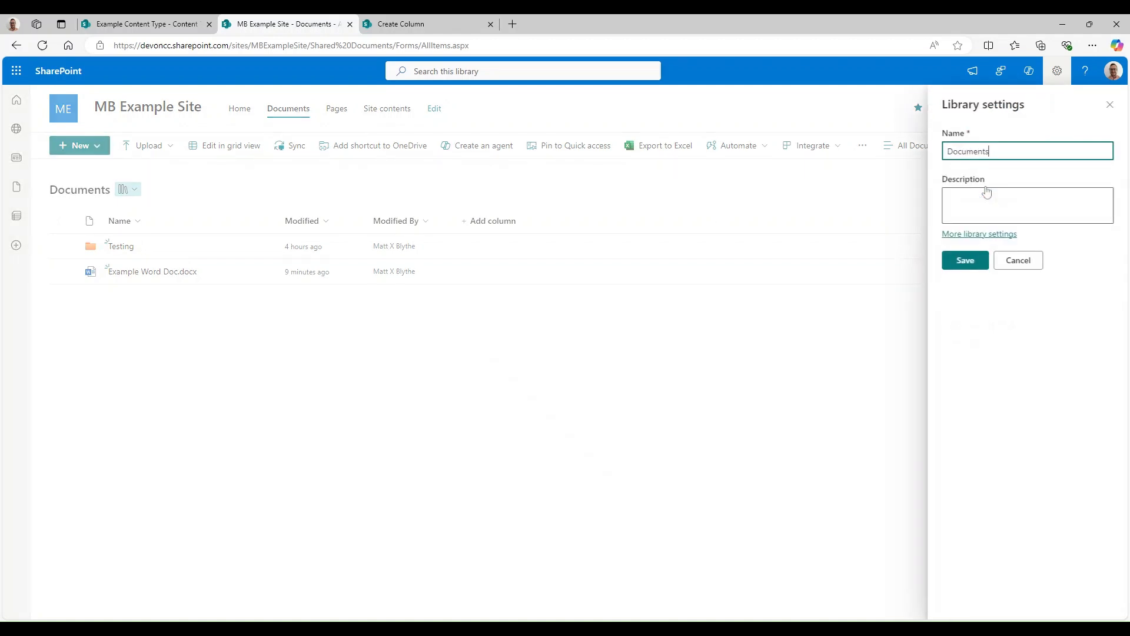
click(980, 234)
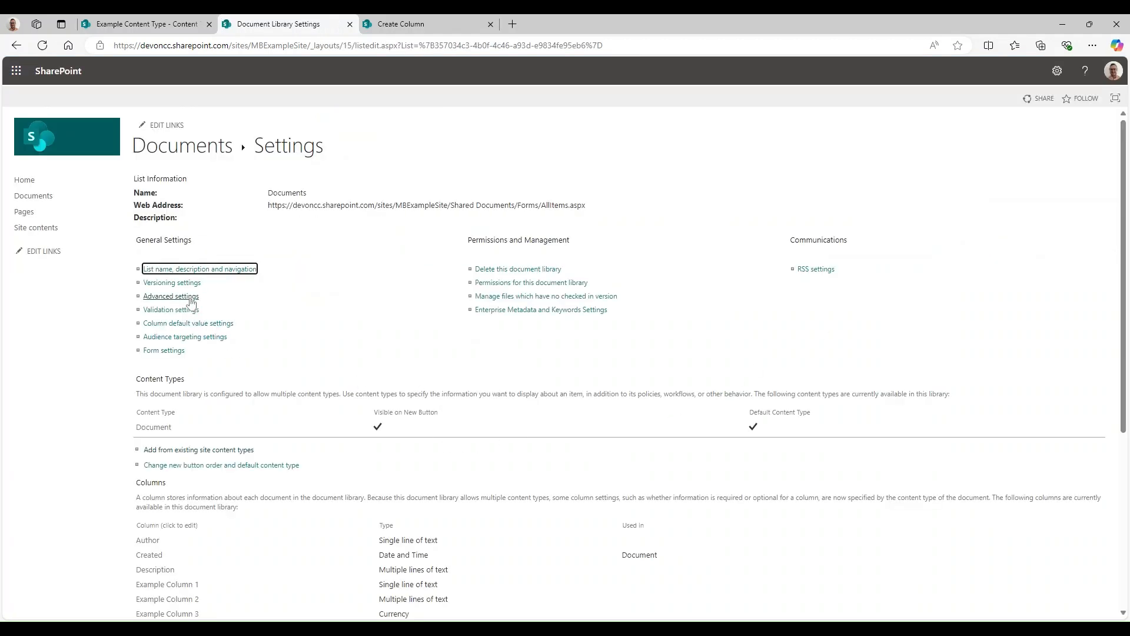
scroll(251, 347, down, 2)
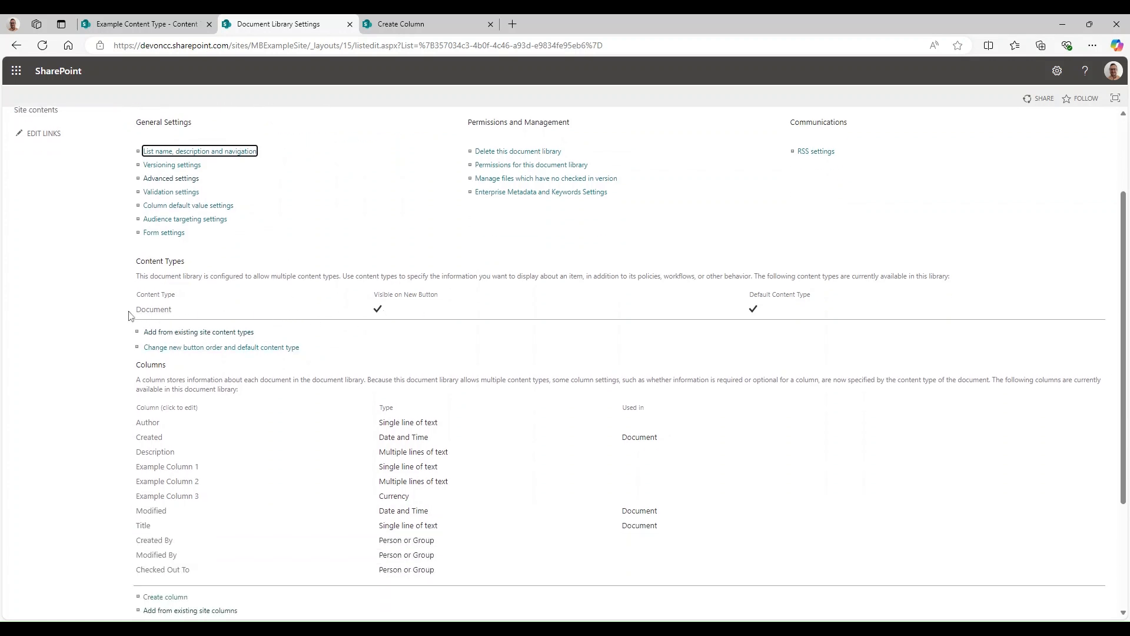
click(206, 337)
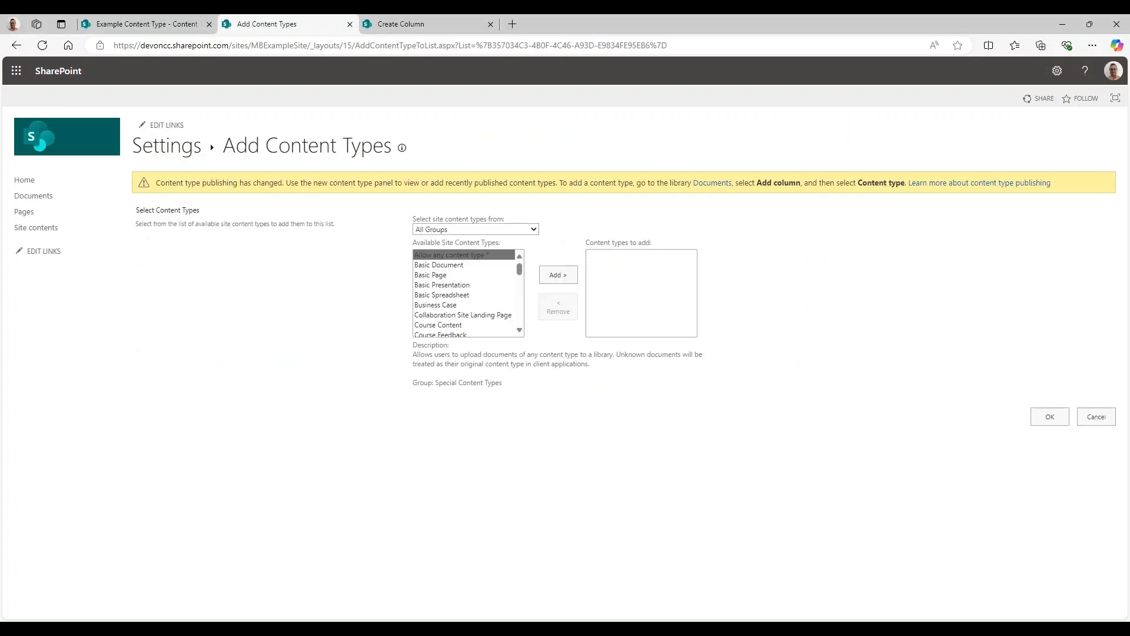
click(489, 230)
click(488, 263)
click(542, 273)
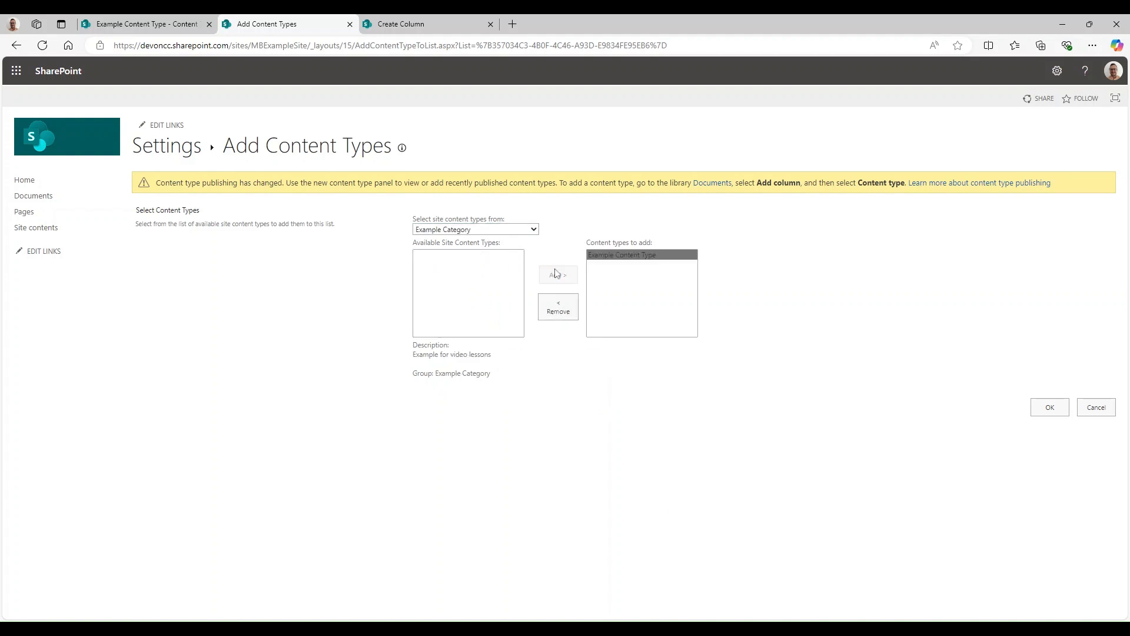
click(1050, 408)
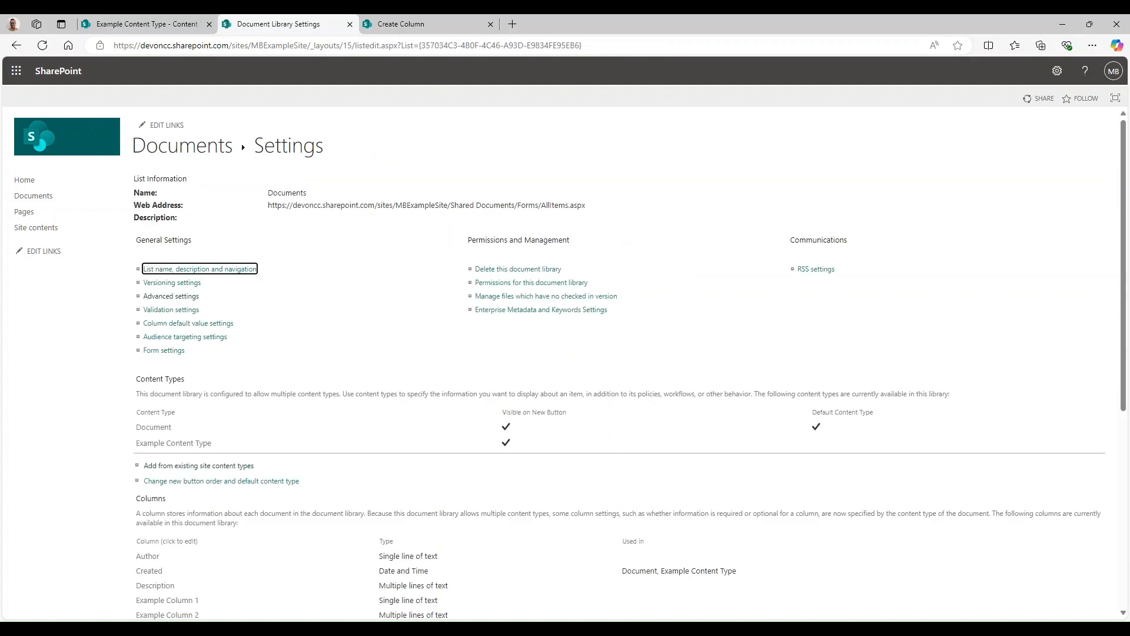
click(175, 443)
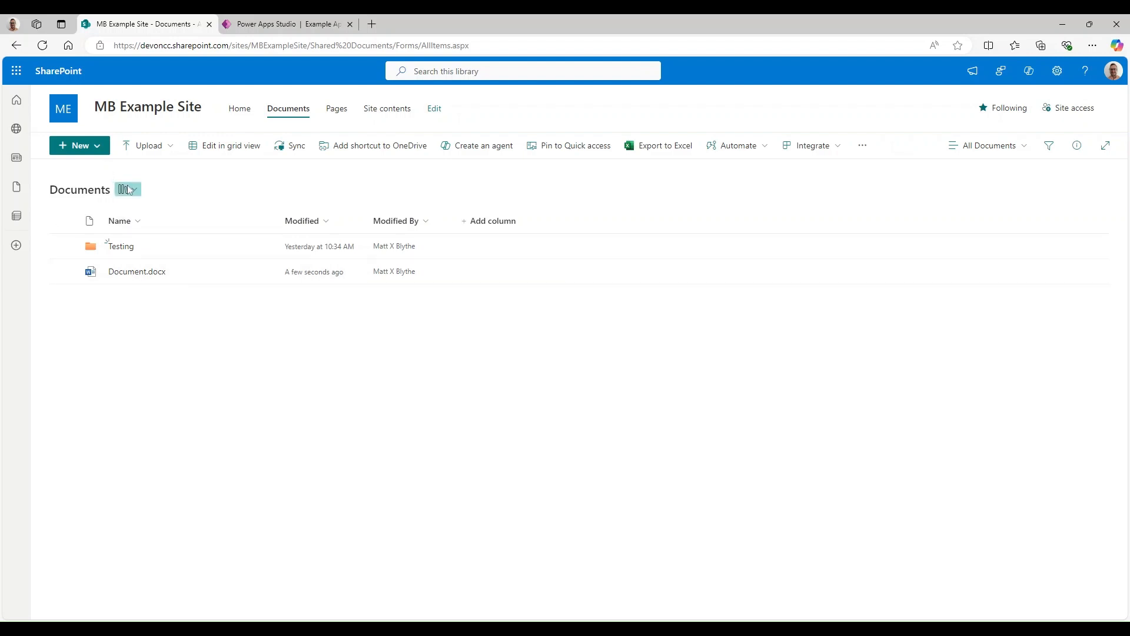
Create a new Example Content Type document in the library and open it in desktop Word
click(94, 146)
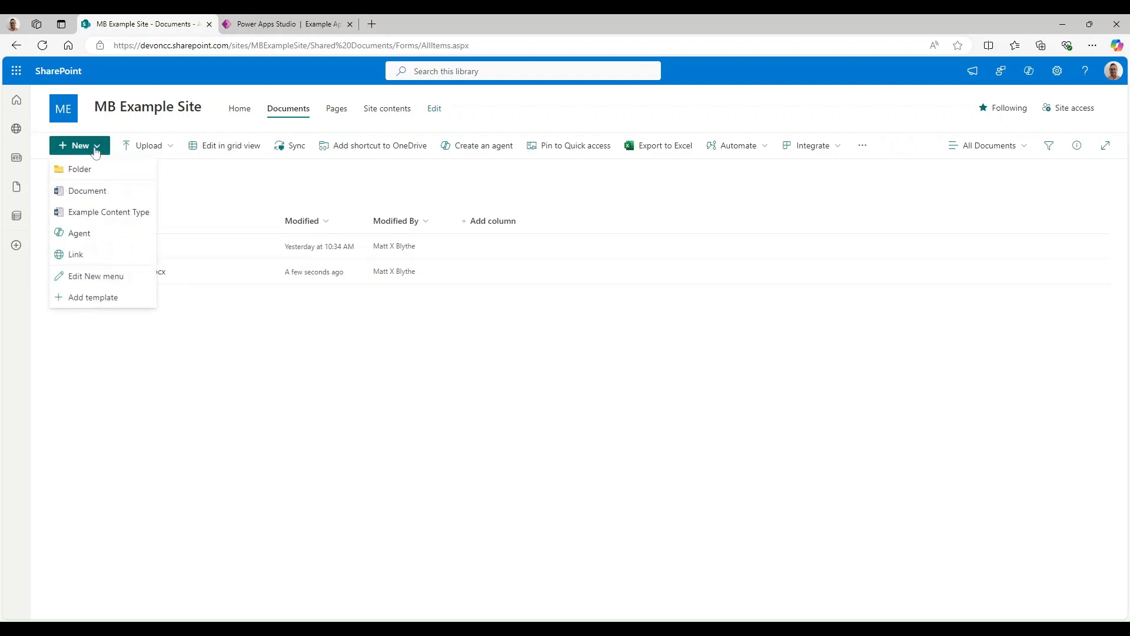
click(115, 217)
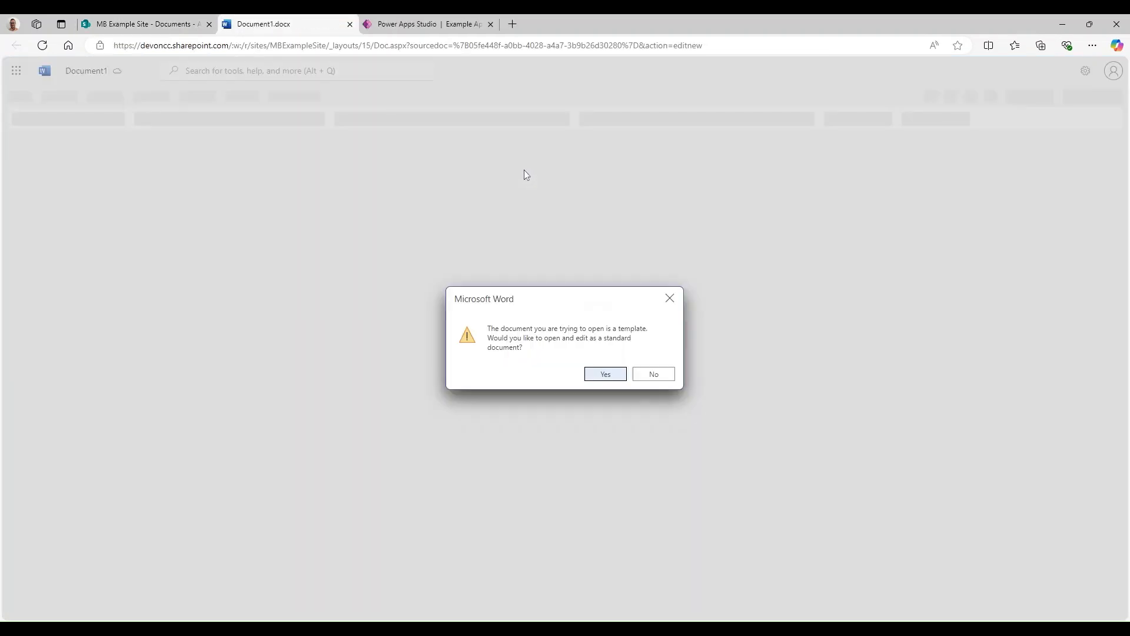
click(606, 374)
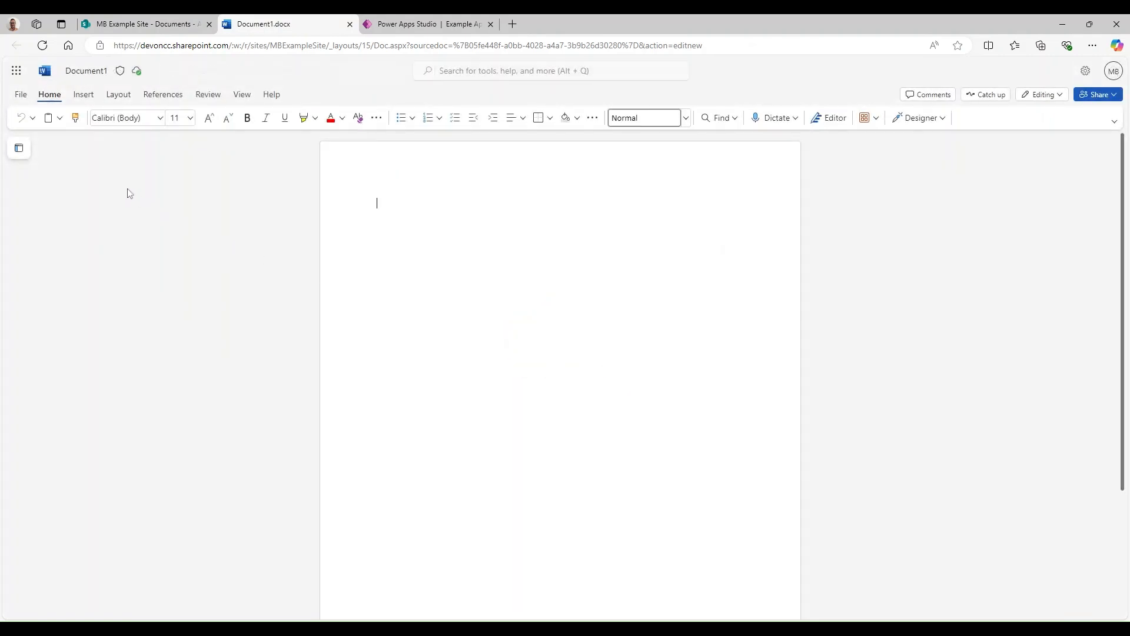
click(20, 94)
mouse_move(82, 324)
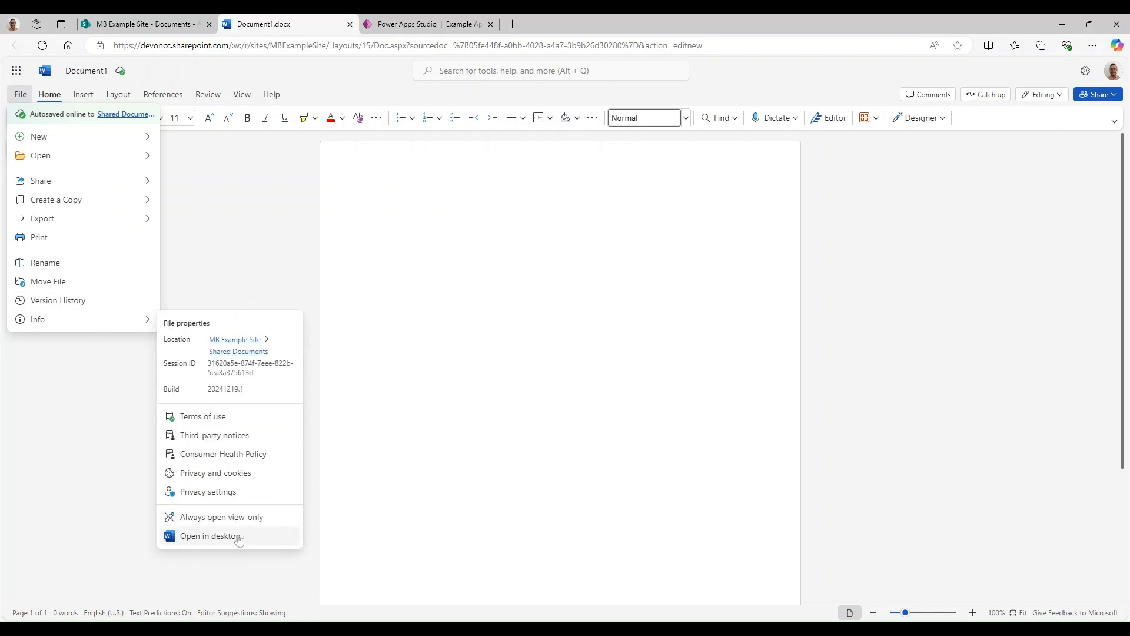
click(210, 536)
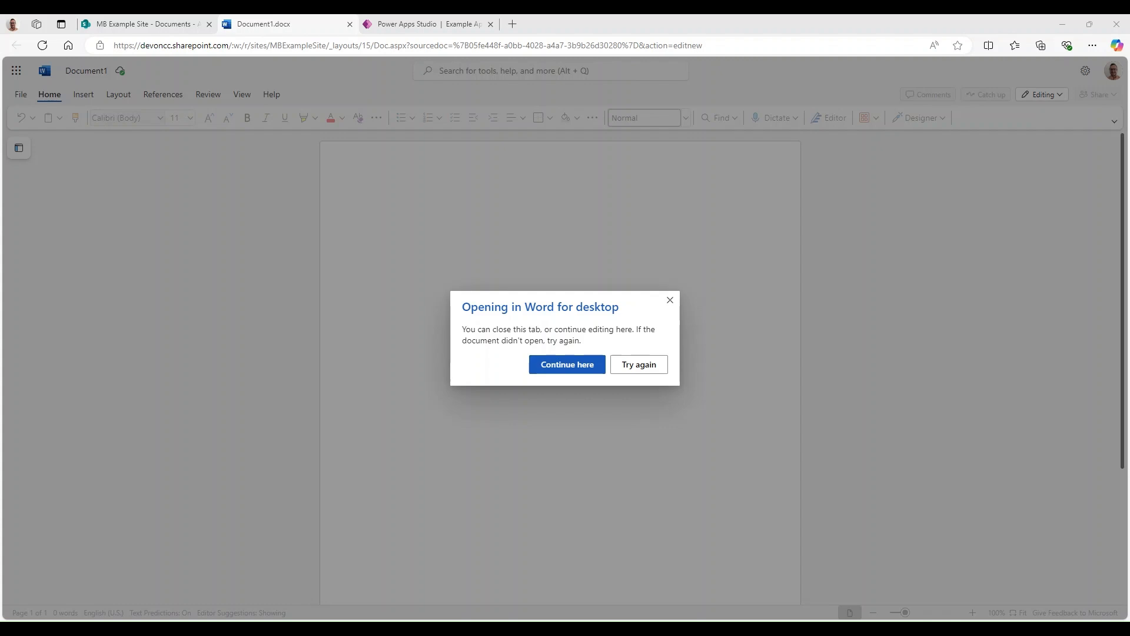
Close the Document1.docx tab and open Document.docx in the desktop Word app
click(455, 268)
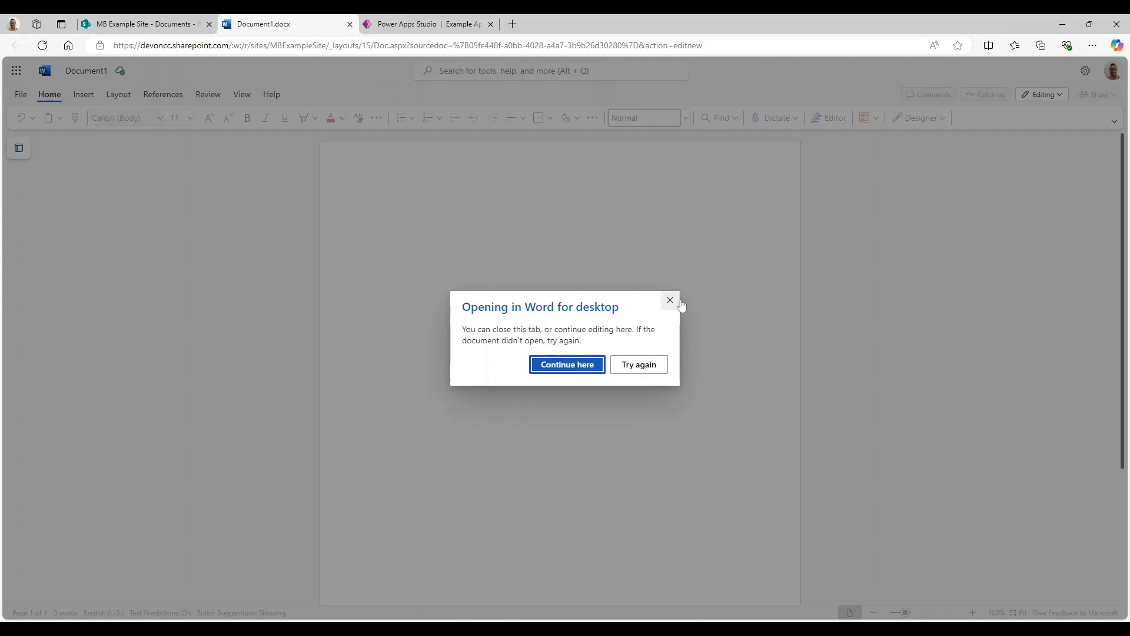
click(349, 25)
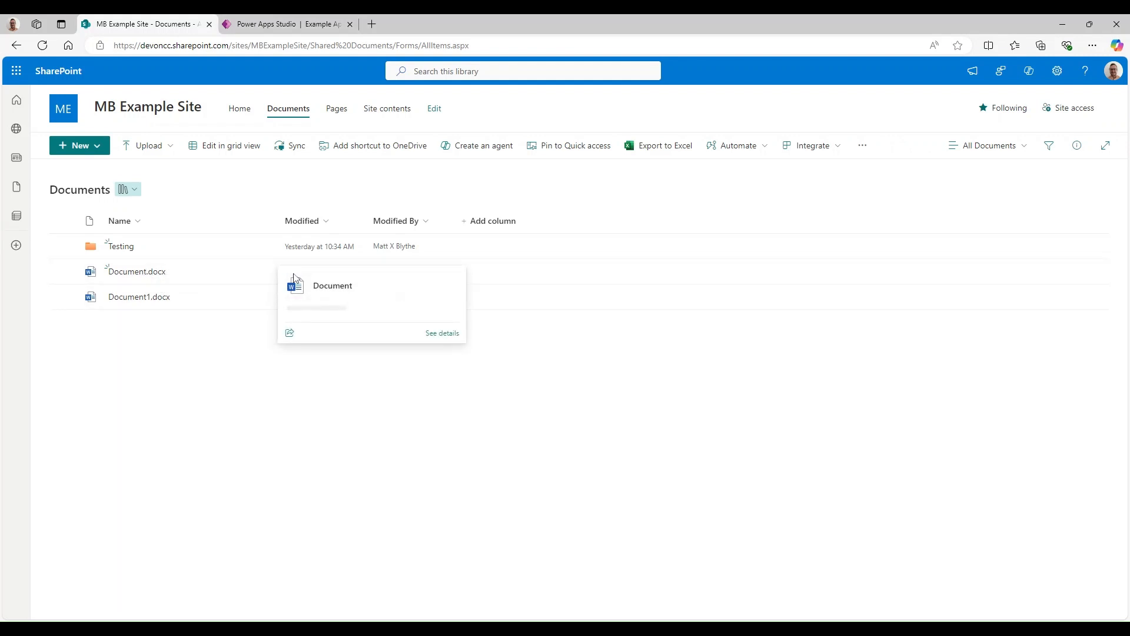
click(262, 272)
click(264, 274)
mouse_move(339, 593)
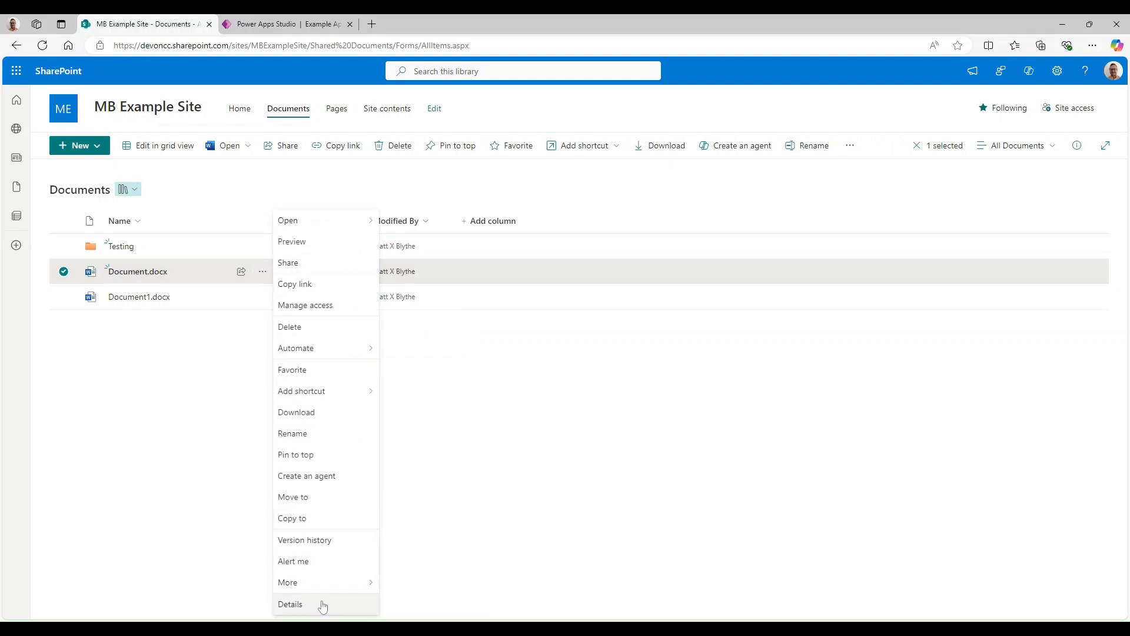
mouse_move(342, 230)
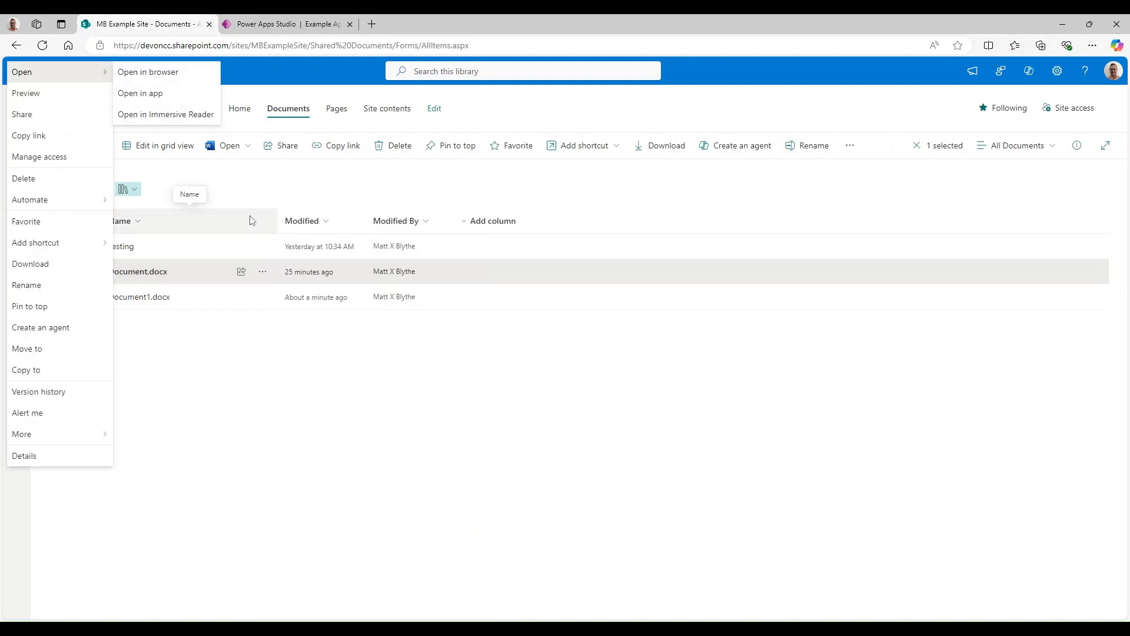
click(172, 99)
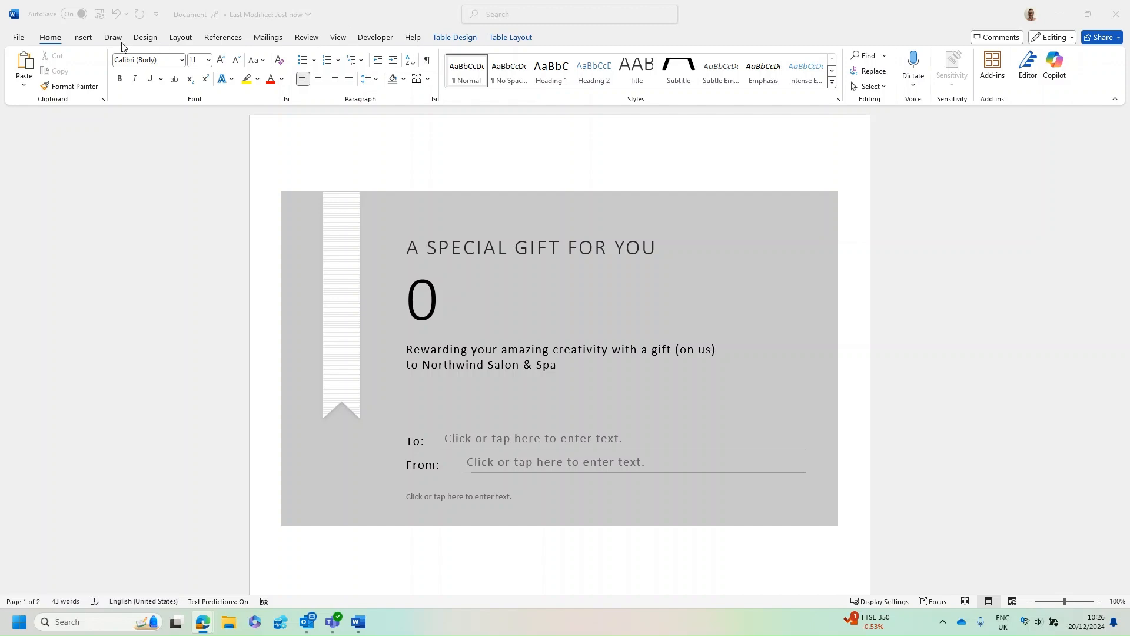
click(18, 39)
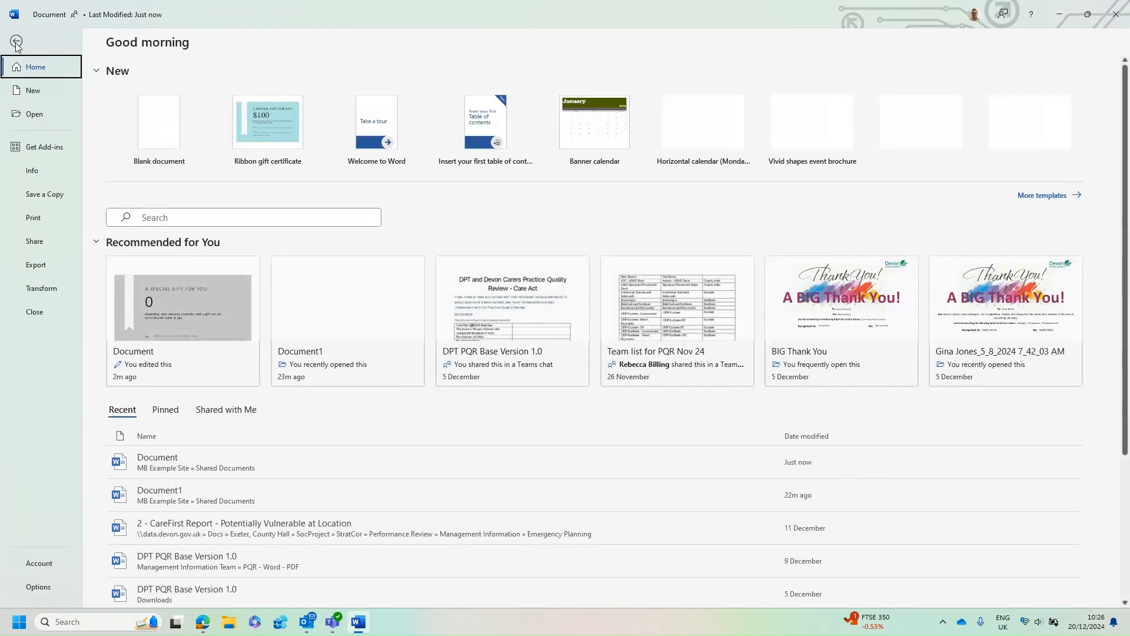
click(46, 588)
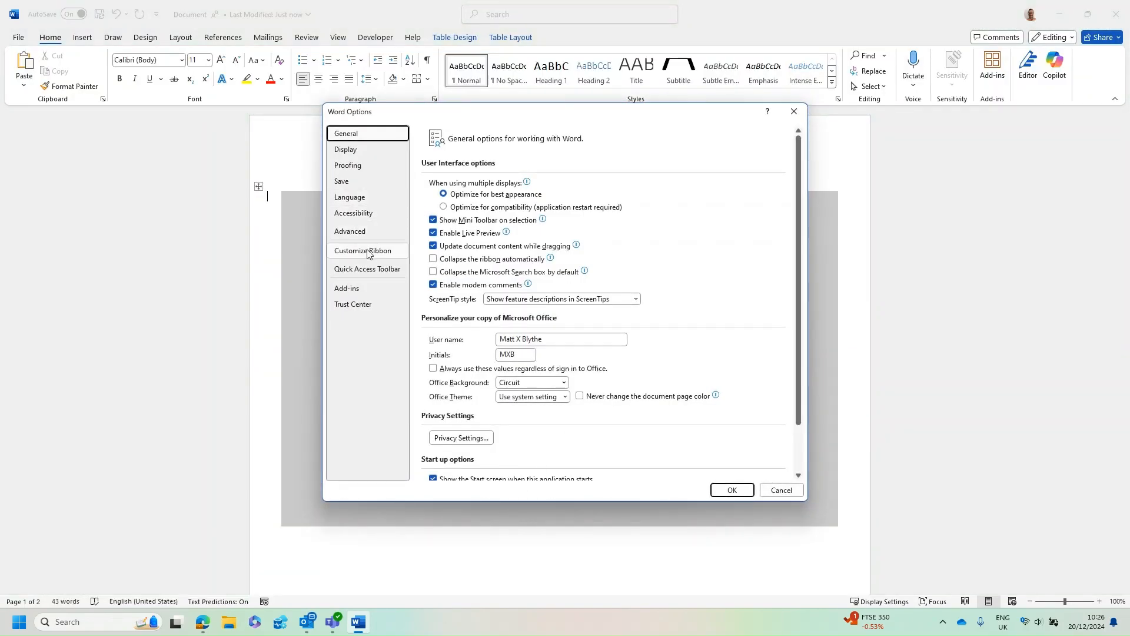
click(368, 250)
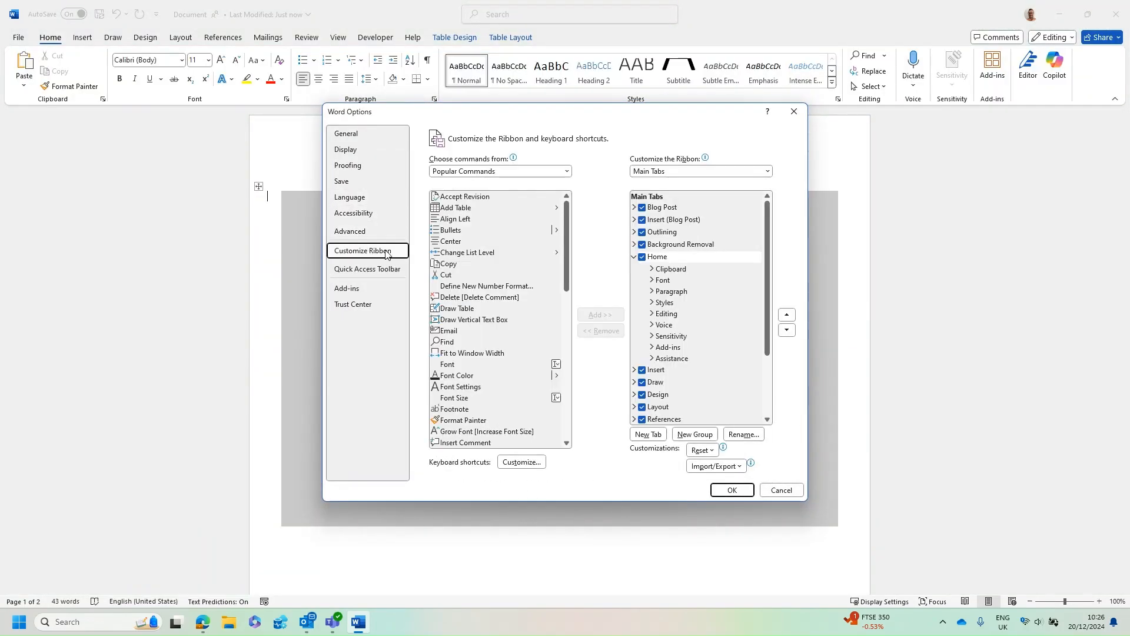
click(633, 257)
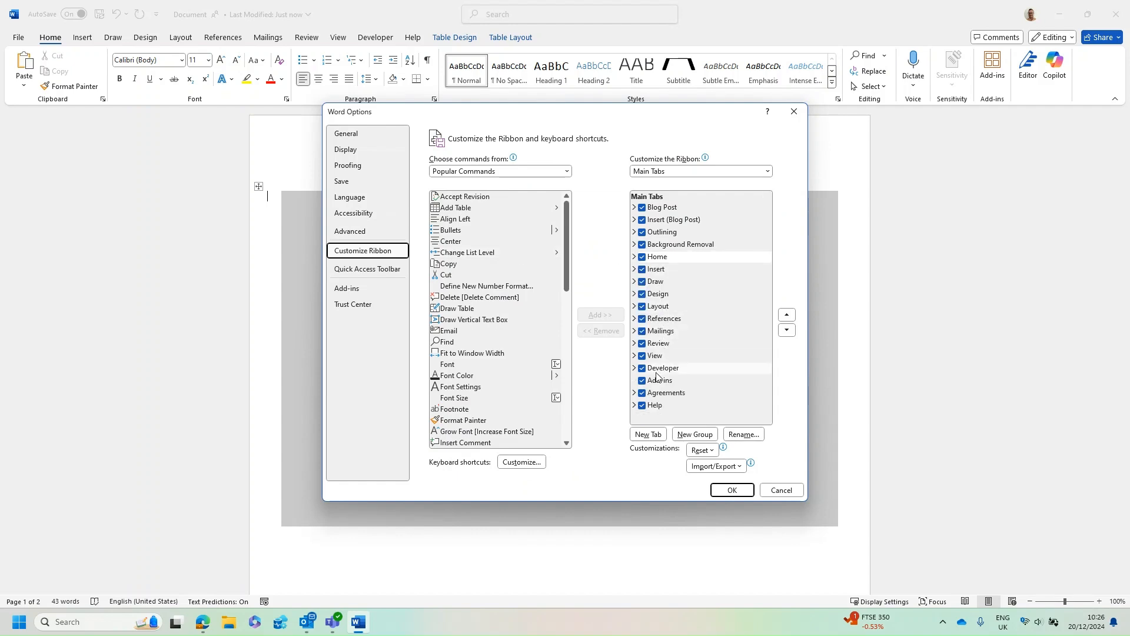
click(643, 369)
click(643, 368)
click(730, 489)
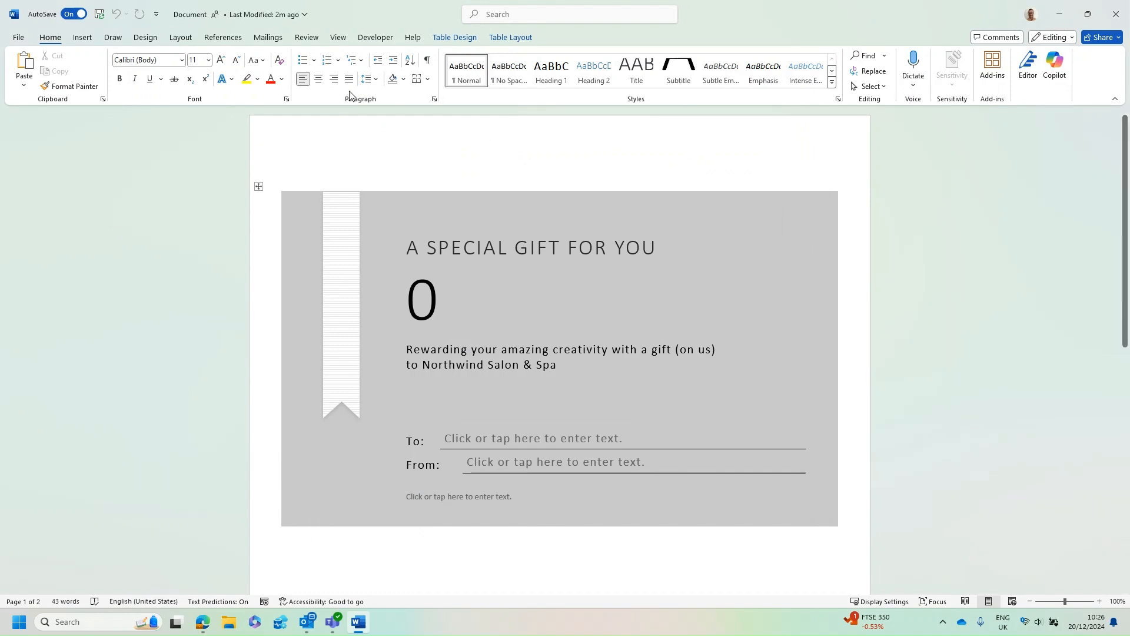
Delete the placeholder text from the voucher's To and From lines
click(374, 38)
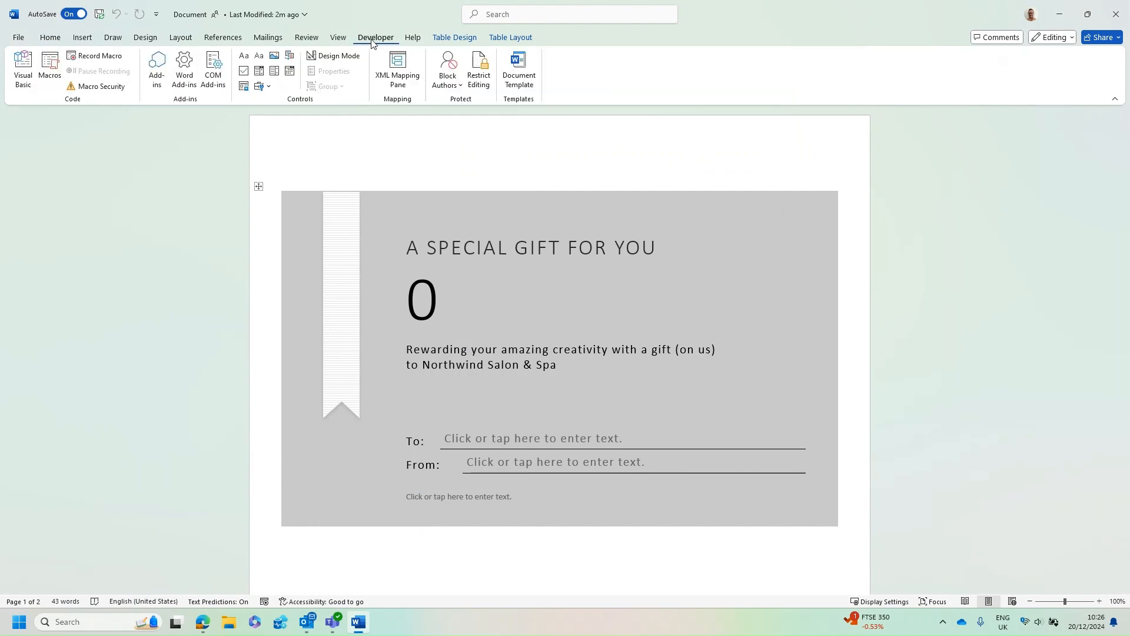
click(516, 438)
key(Delete)
click(512, 458)
key(Delete)
click(505, 442)
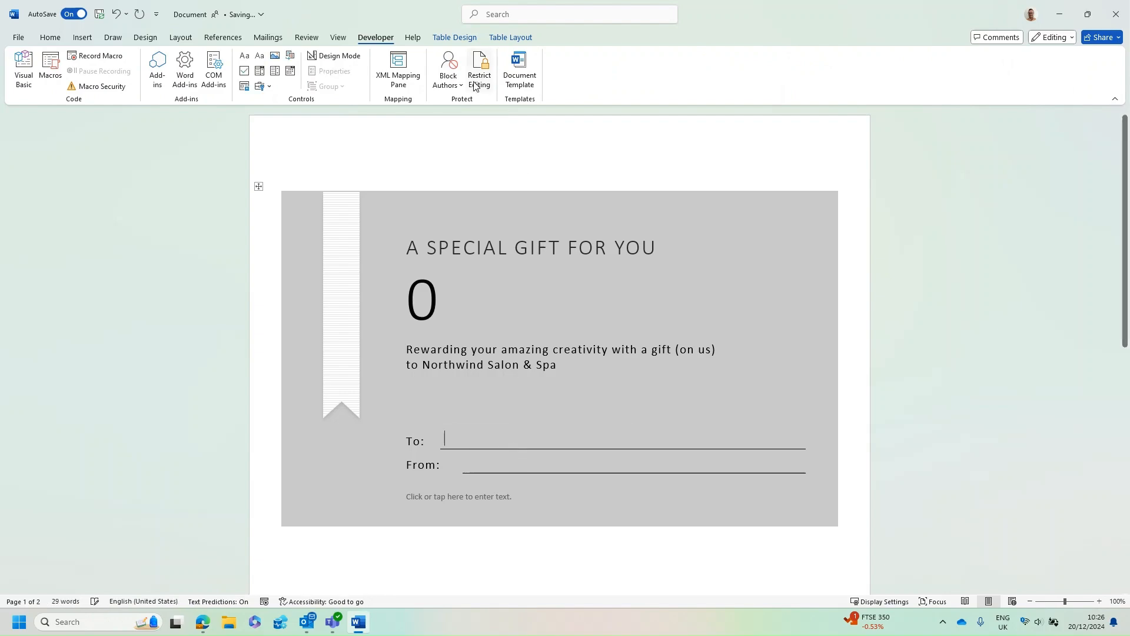
Load the SharePoint metadata properties part in the XML Mapping Pane and expand documentManagement
click(410, 82)
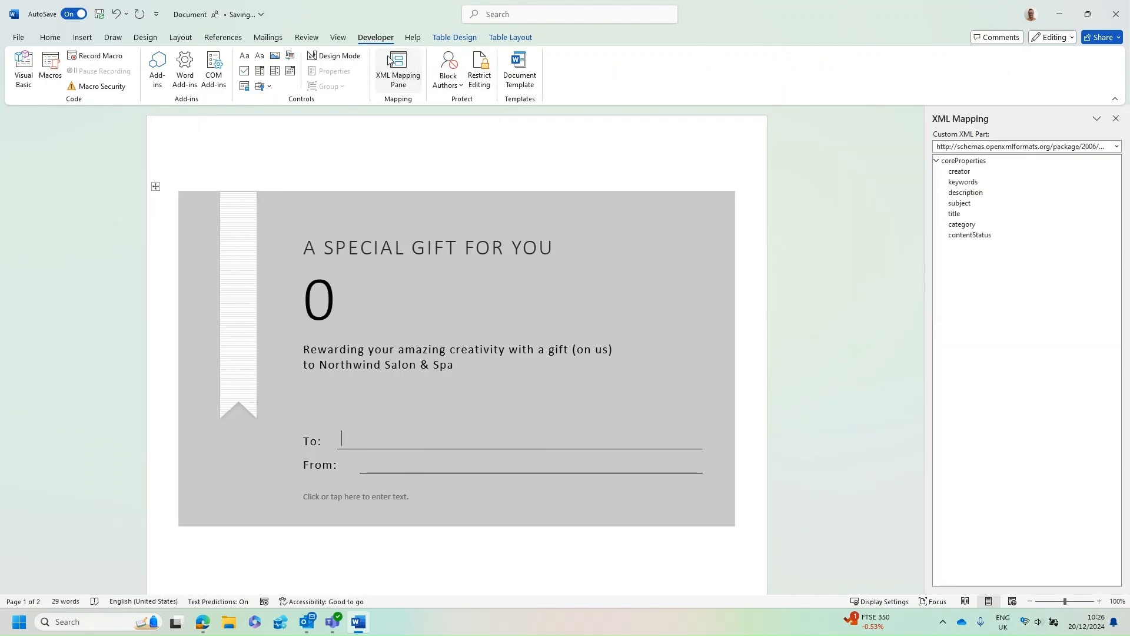
click(1117, 147)
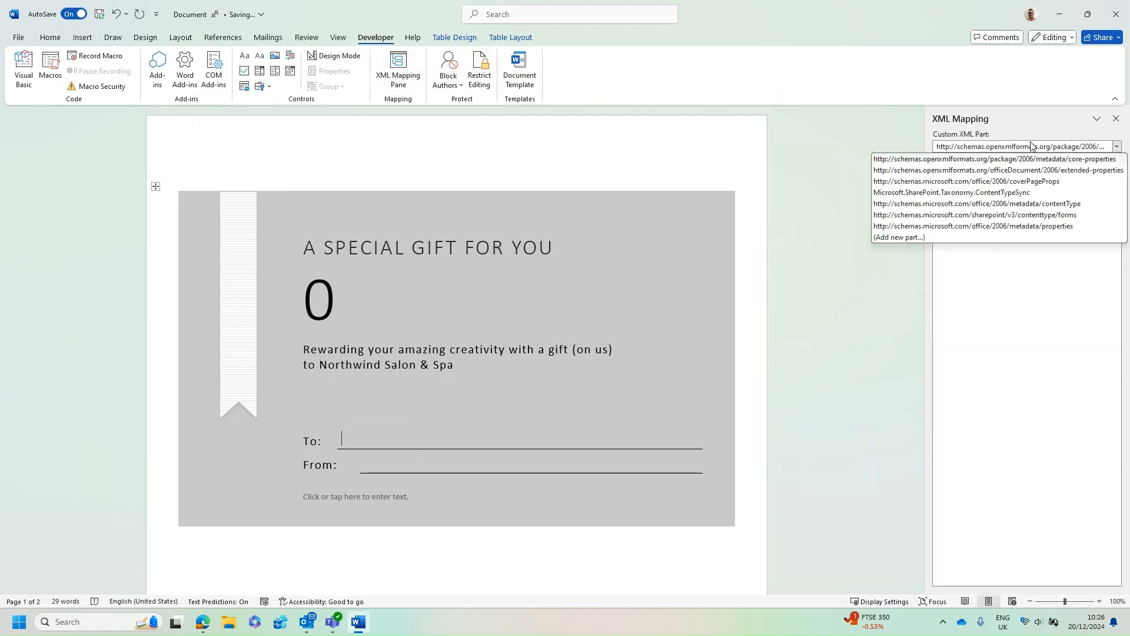
click(1110, 229)
click(945, 172)
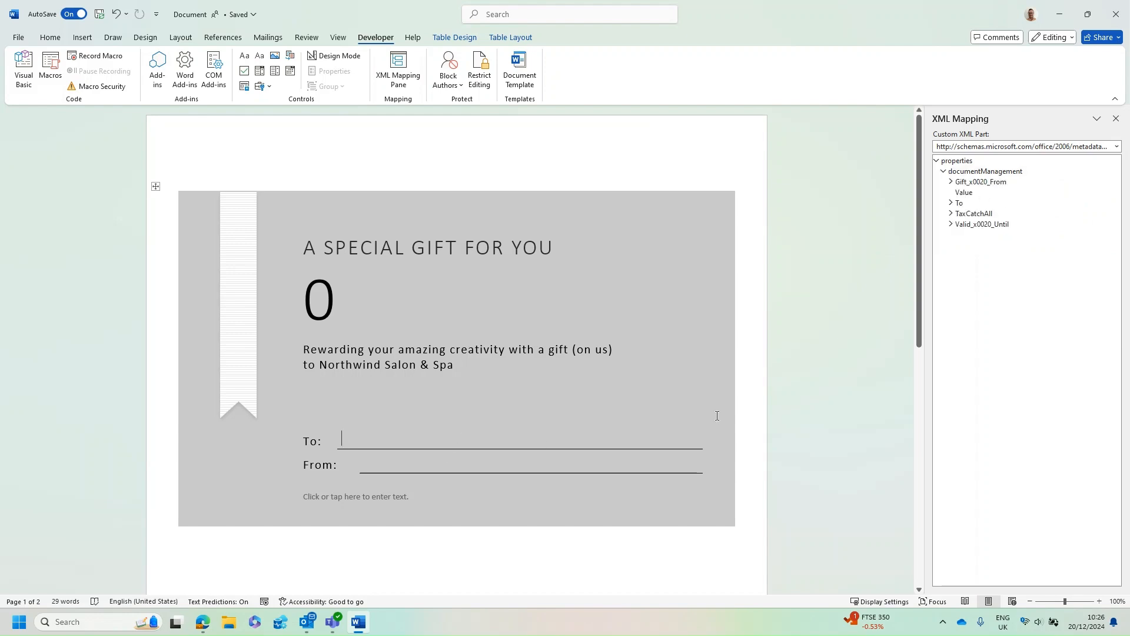
Insert a plain text content control on the To line bound to the To property
click(328, 293)
click(348, 502)
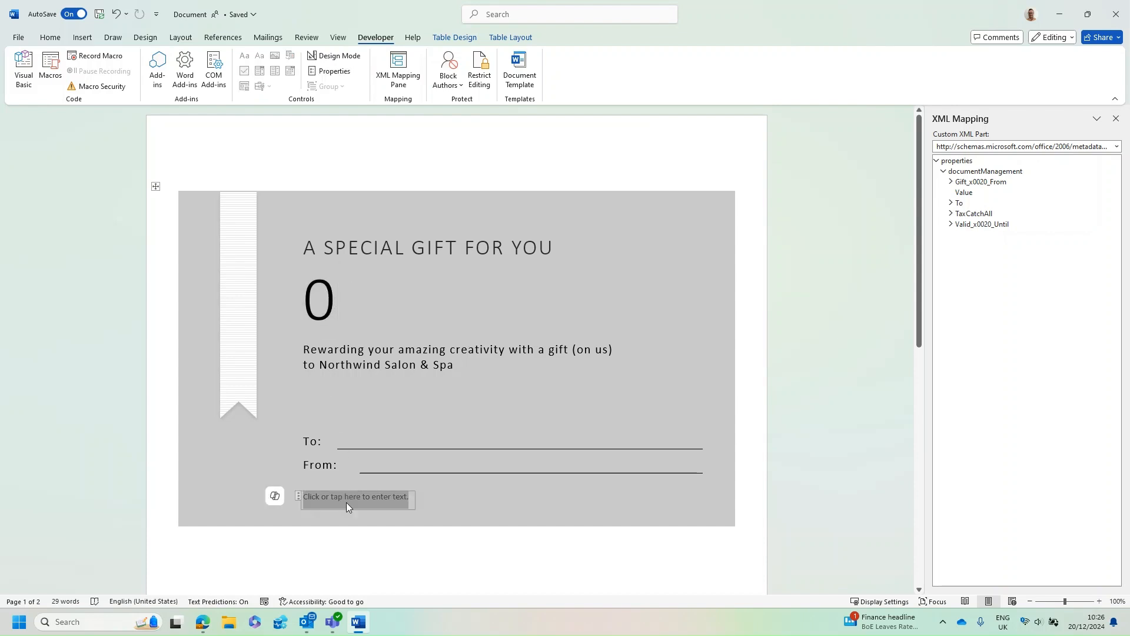
click(351, 442)
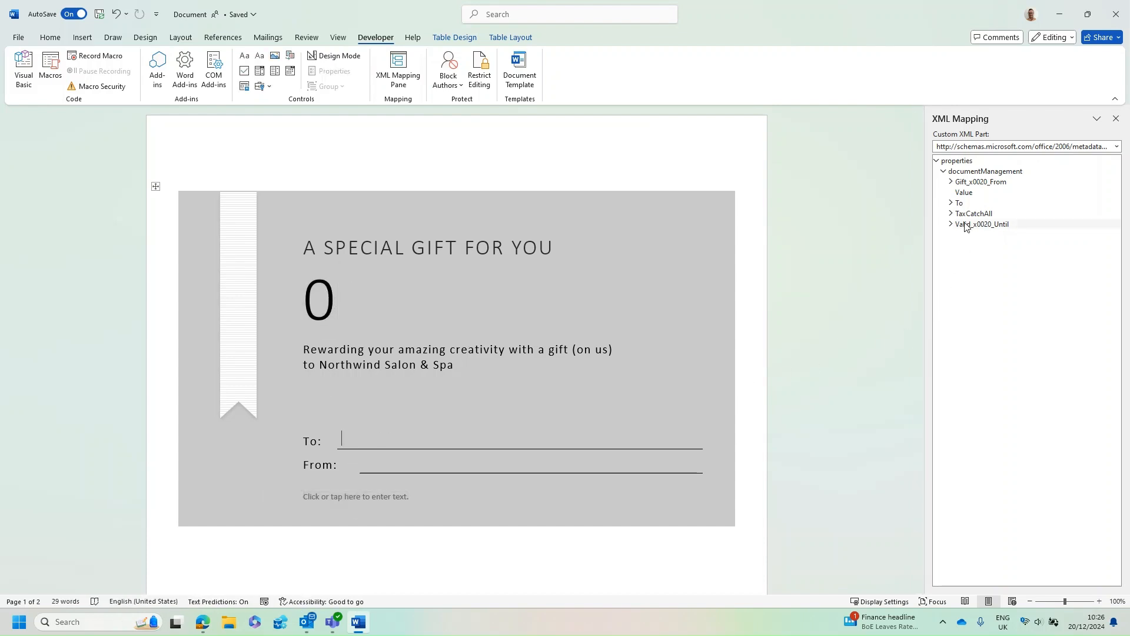
click(951, 204)
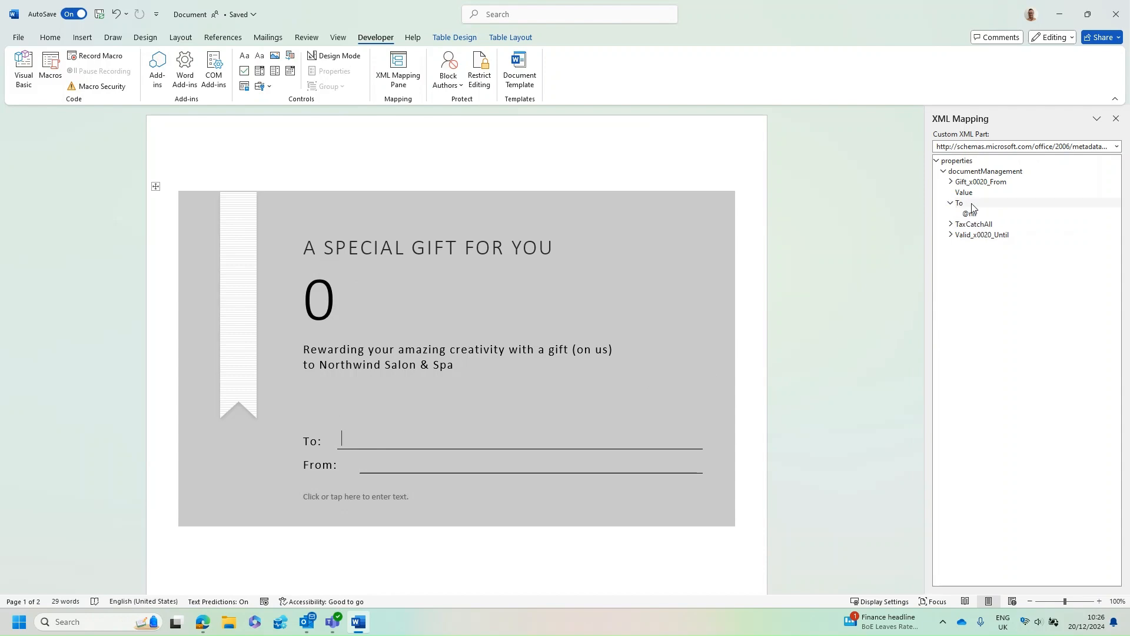
right_click(992, 207)
mouse_move(975, 212)
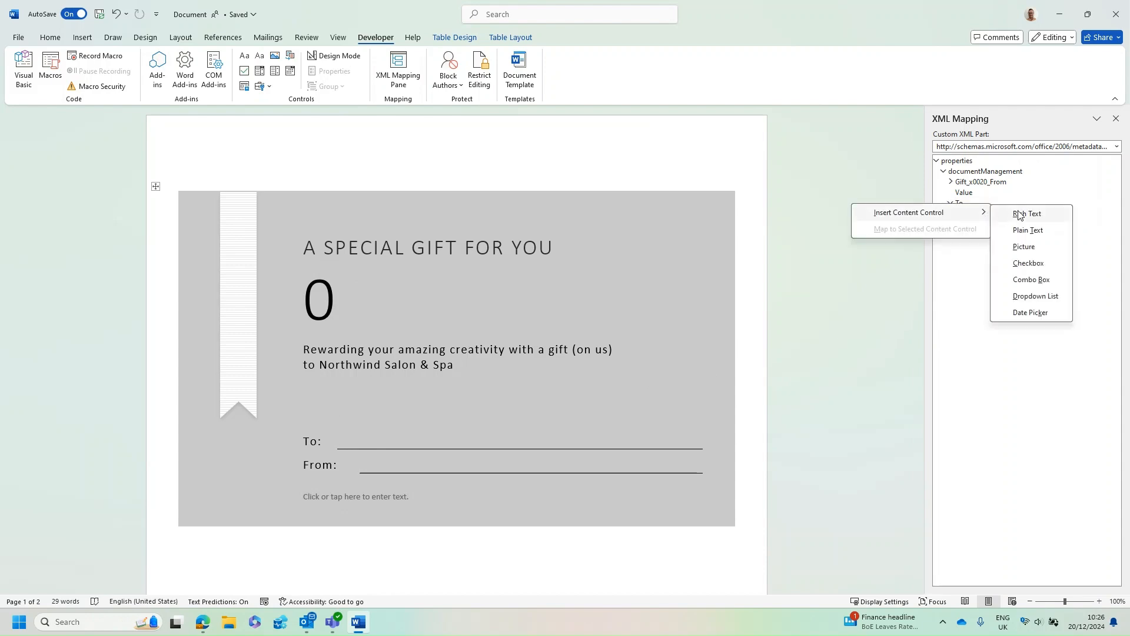
click(1027, 230)
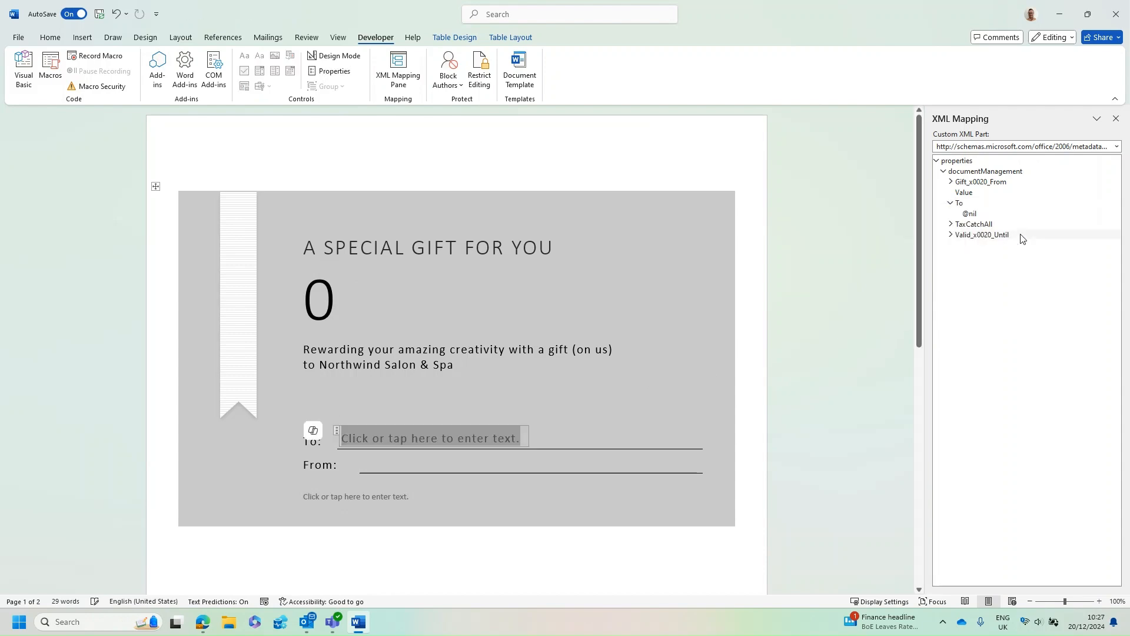
Bind the From line to Gift_x0020_From's DisplayName with a plain text control, then close the mapping pane
click(546, 464)
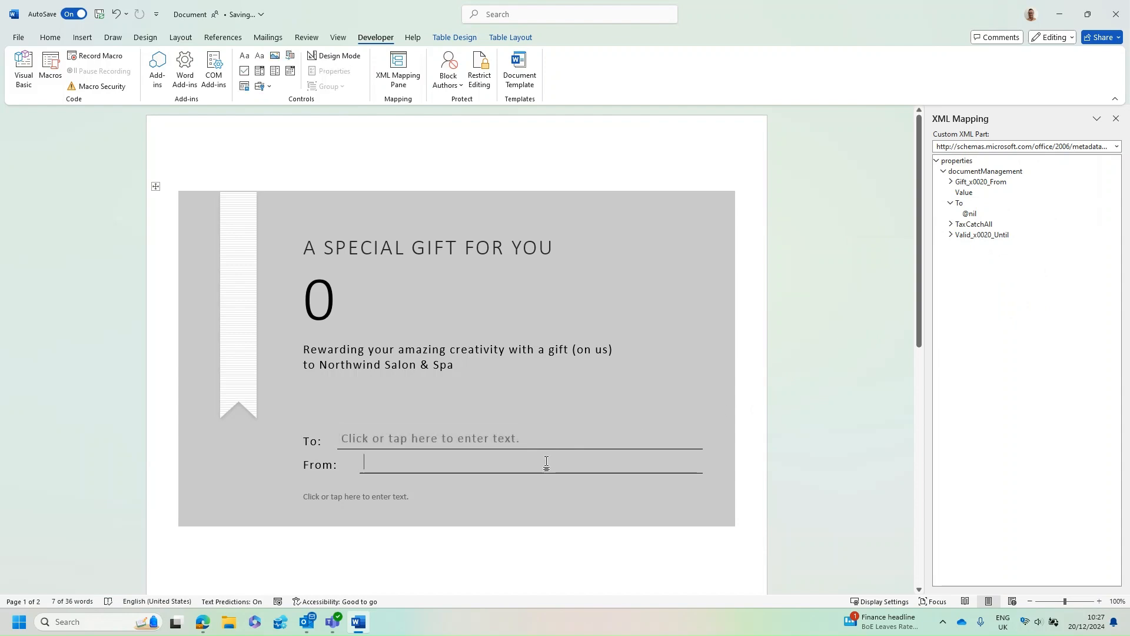
click(951, 182)
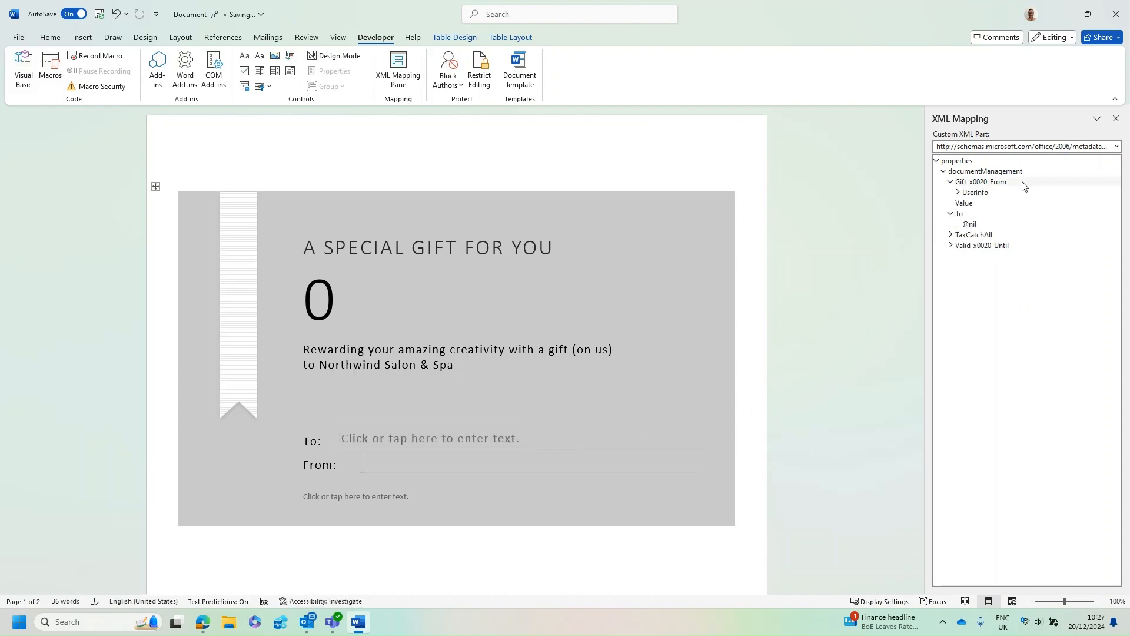
click(959, 193)
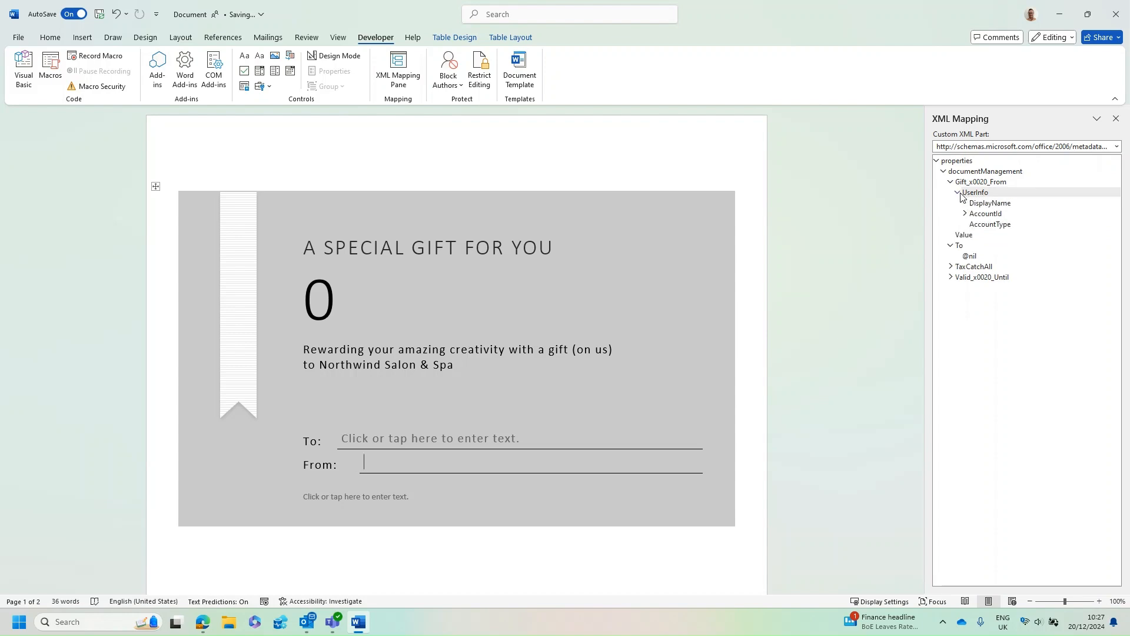
click(1021, 205)
right_click(1023, 207)
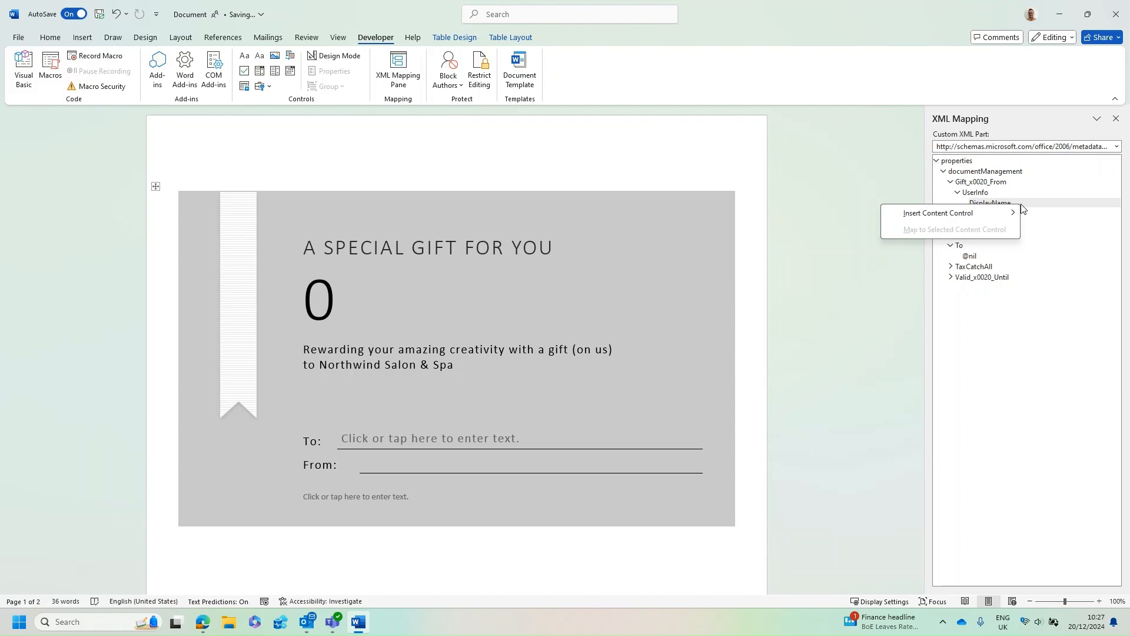
mouse_move(1017, 215)
click(1050, 232)
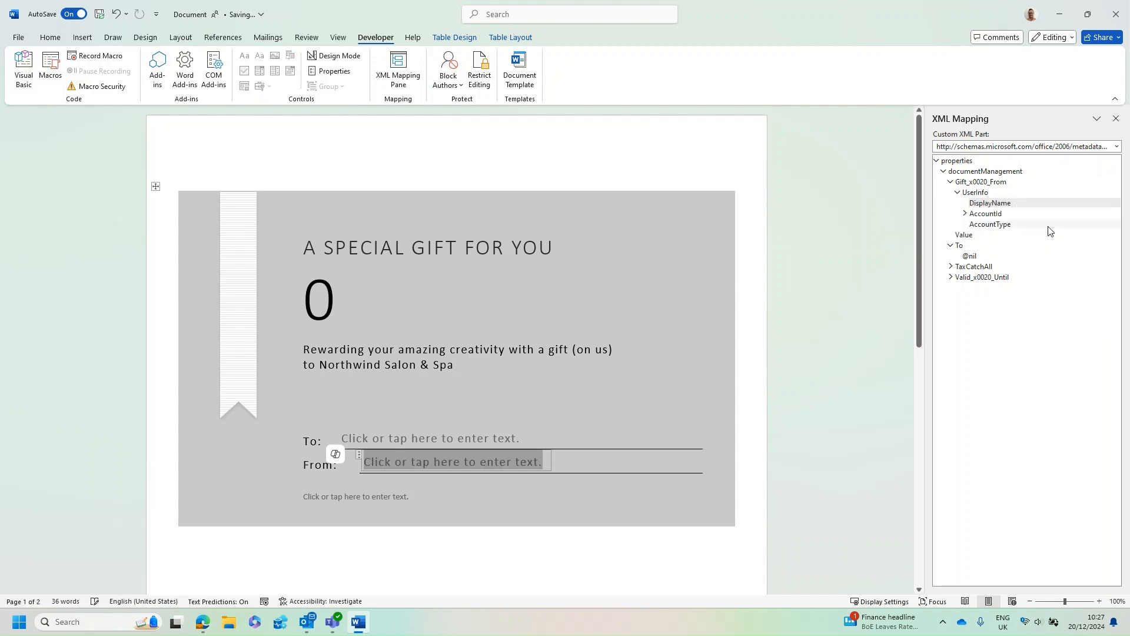
click(395, 504)
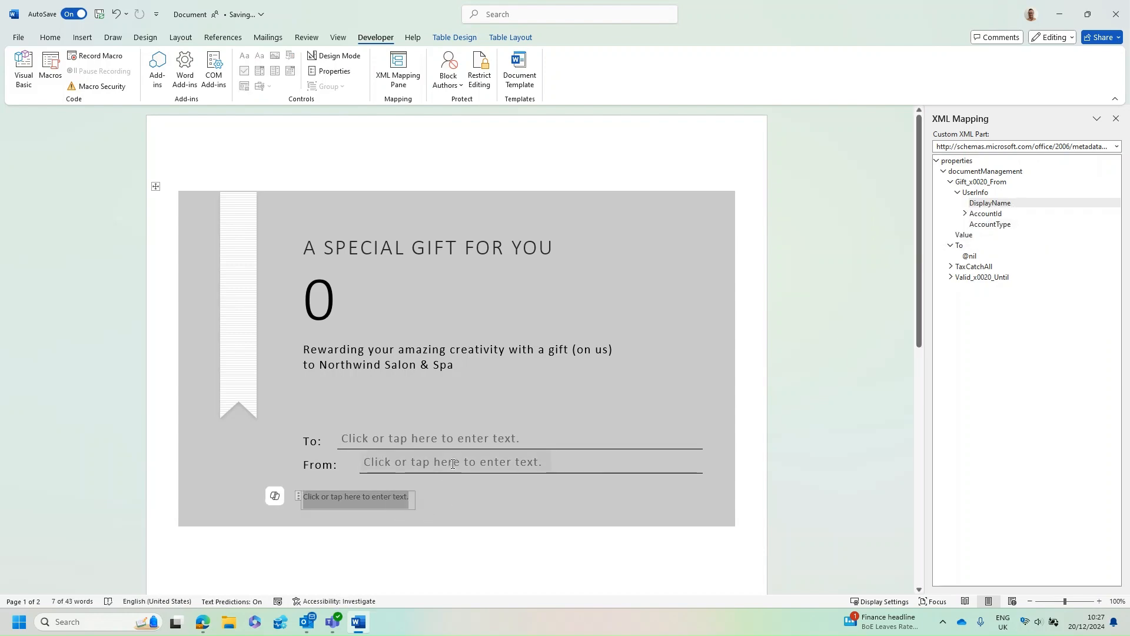
click(406, 385)
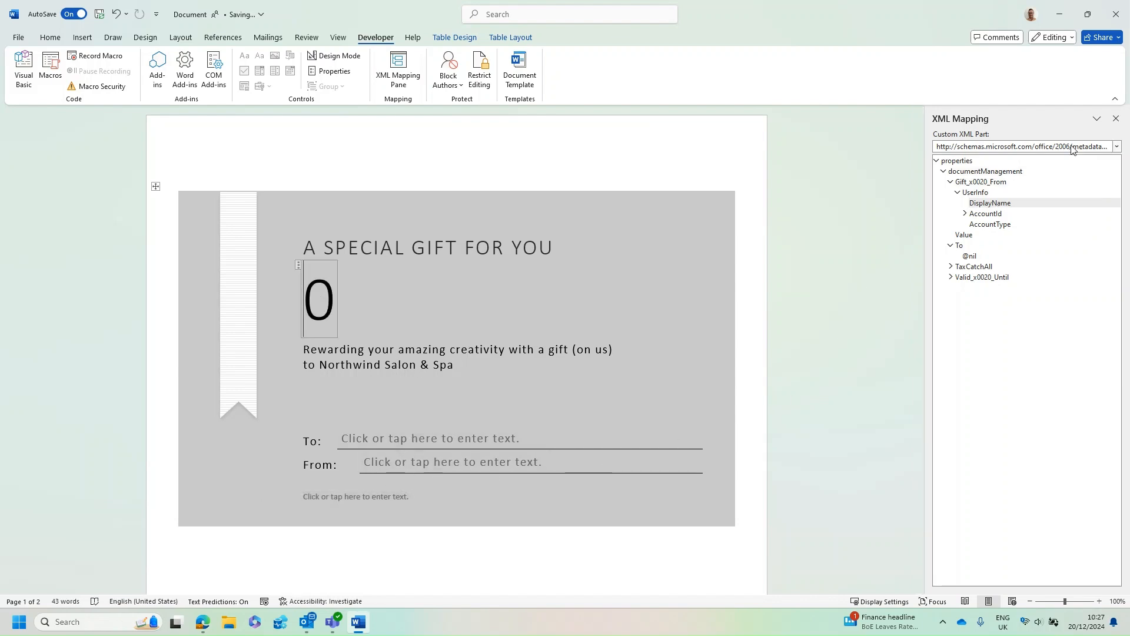
click(1117, 120)
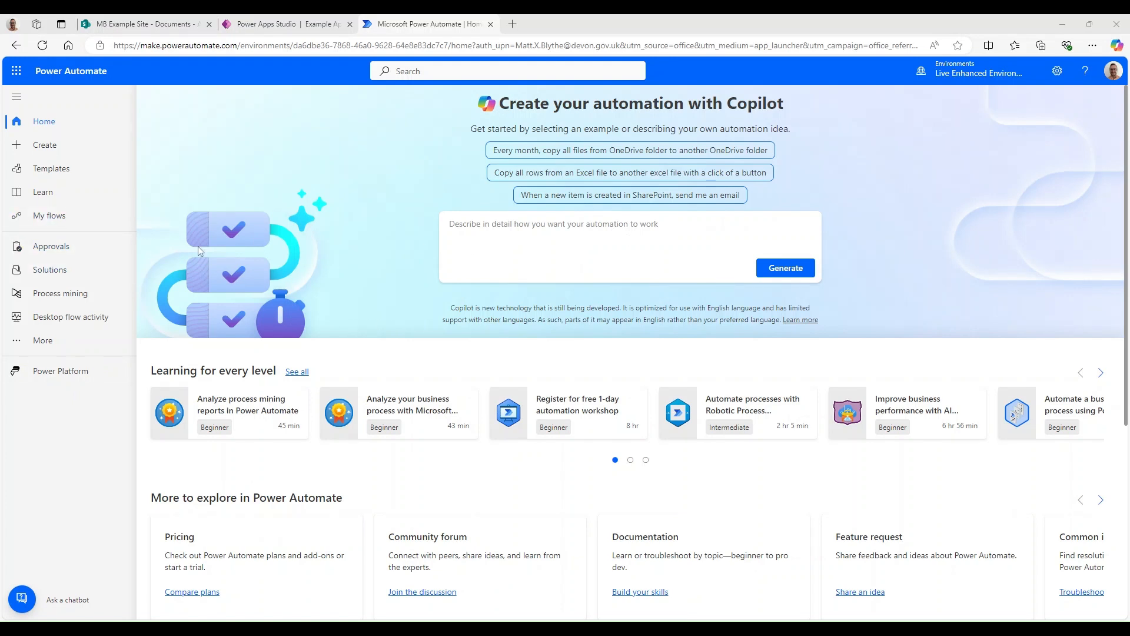
Create the instant flow 'App to PDF Example' triggered by When Power Apps calls a flow (V2)
click(82, 148)
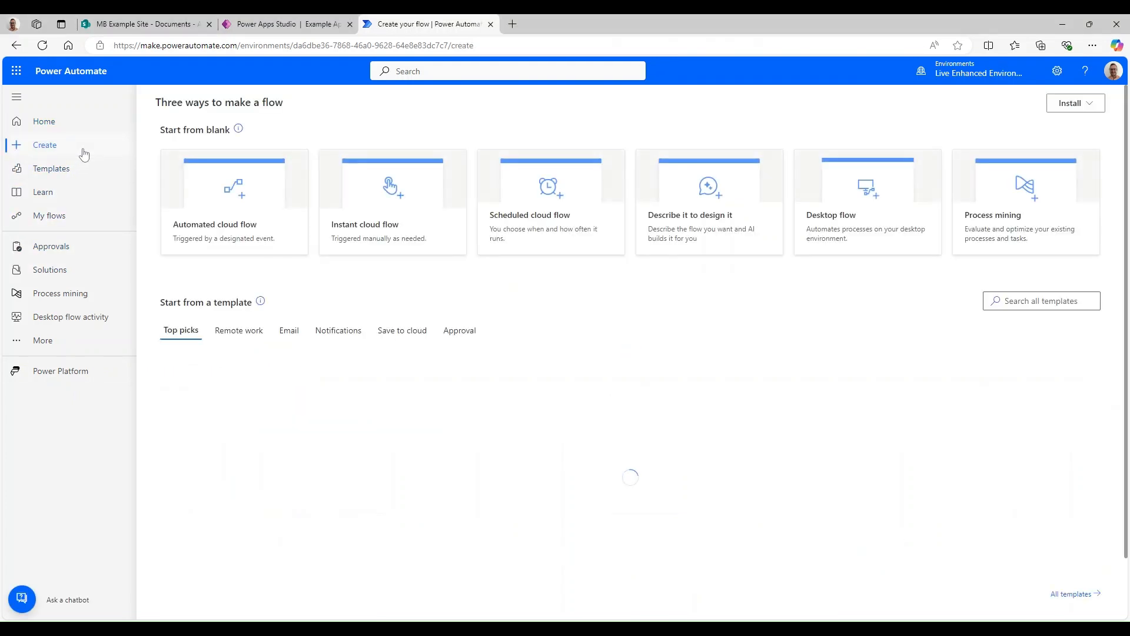
click(394, 199)
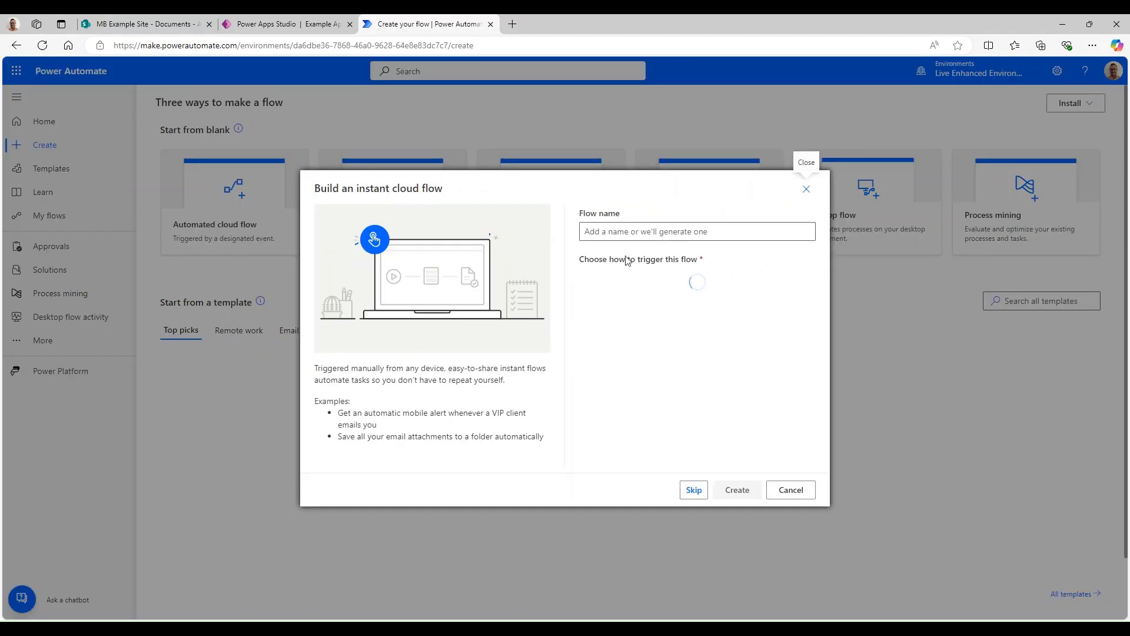
click(659, 312)
click(736, 232)
text(App to PDF Example)
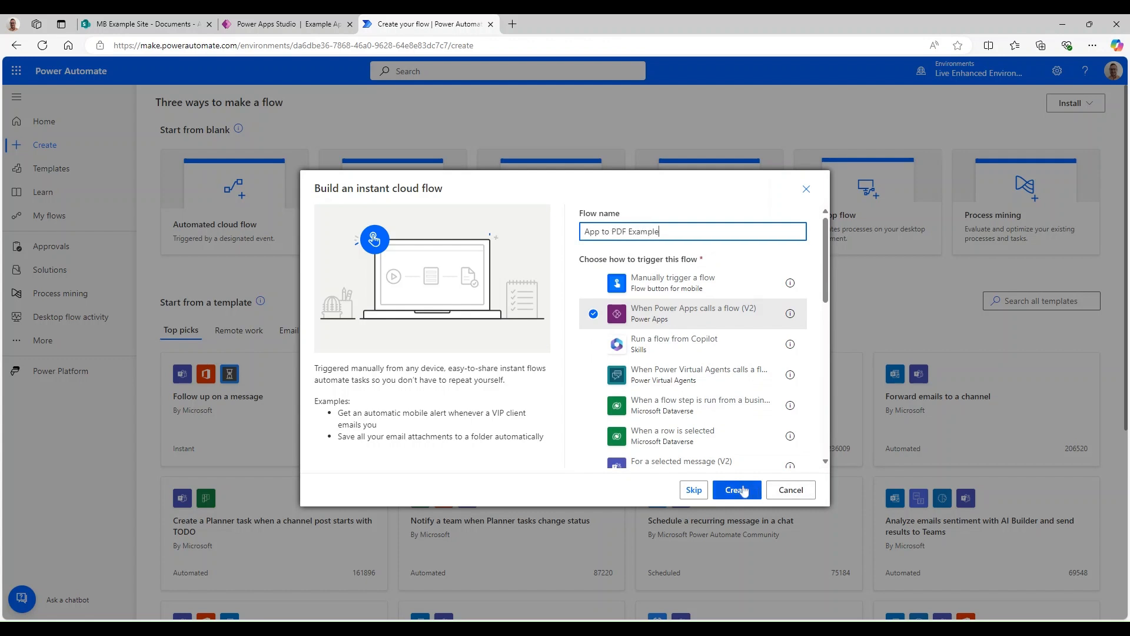
click(736, 489)
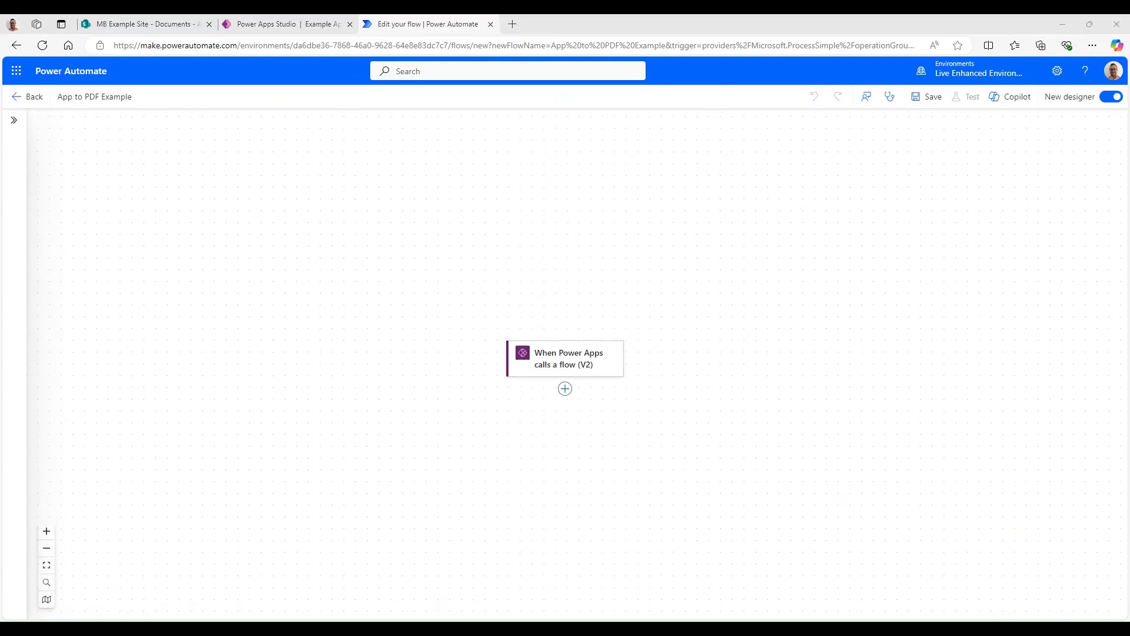
click(574, 362)
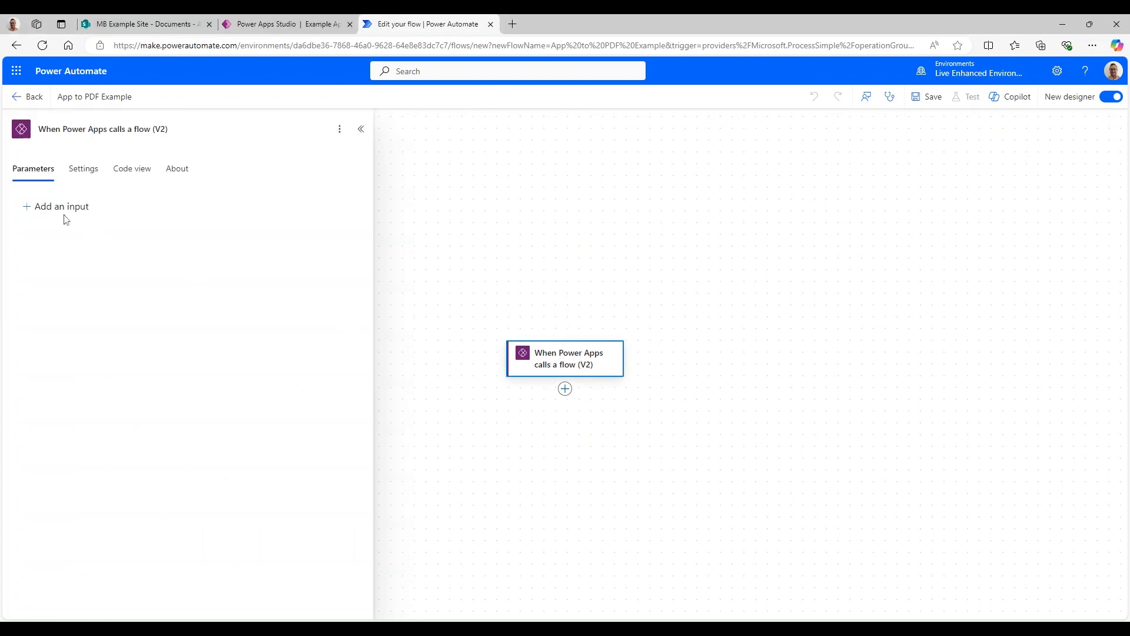
click(56, 209)
Add two text inputs to the trigger, named To and Valid Until
click(52, 231)
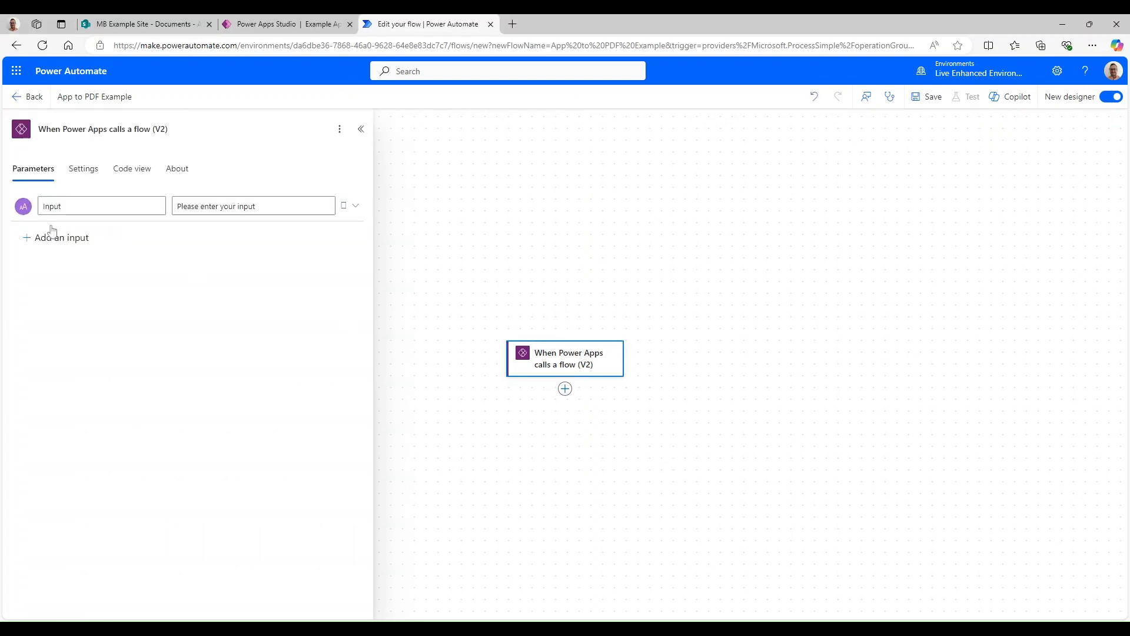
click(102, 207)
key(ctrl+a)
text(T)
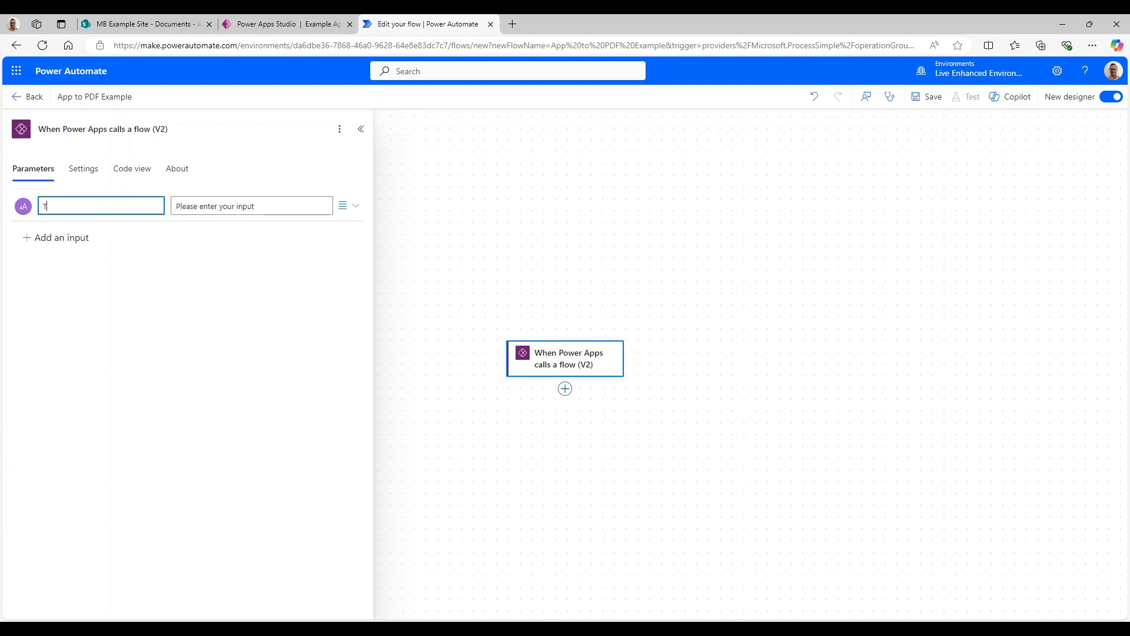
click(61, 238)
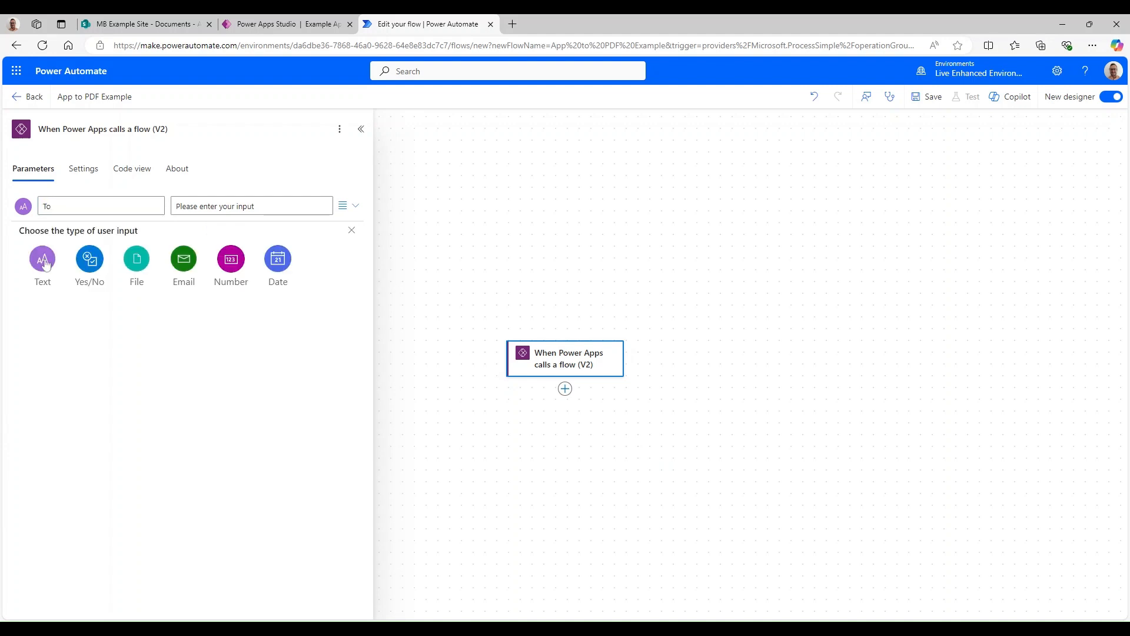
click(44, 261)
text(Valid Until)
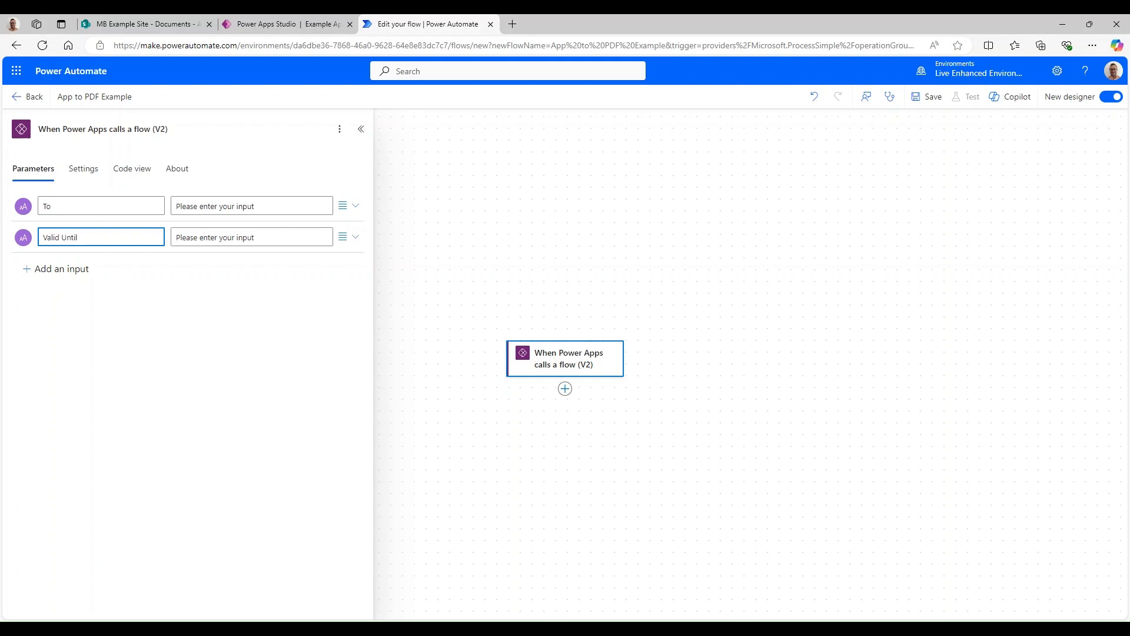
Add a number input Value and an email input Gift From to the trigger
click(65, 269)
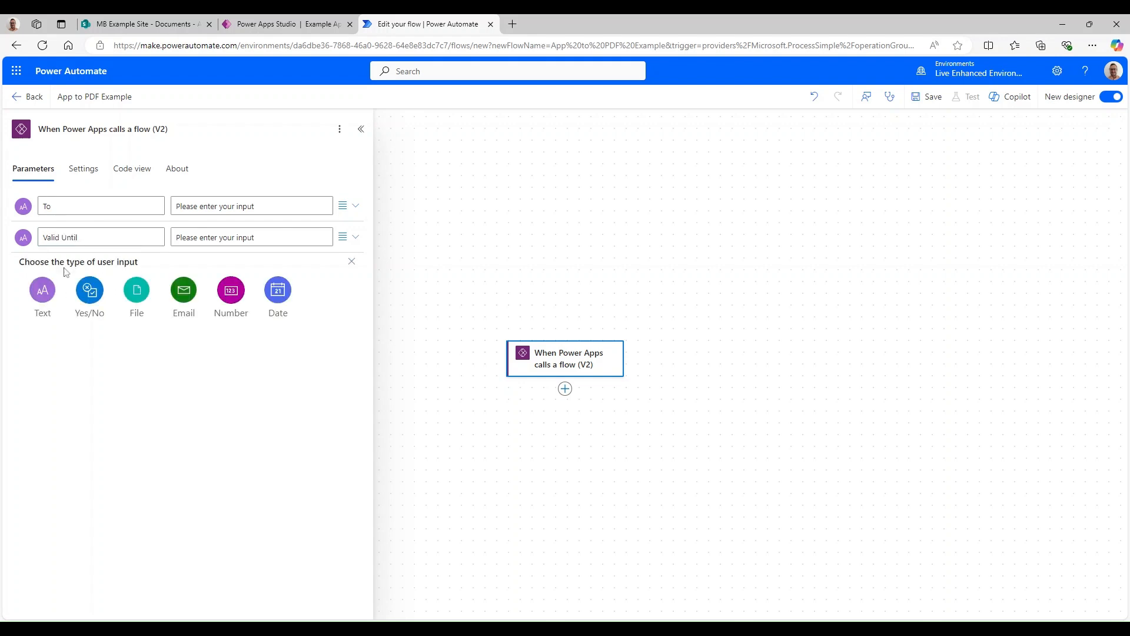
click(231, 290)
text(Value)
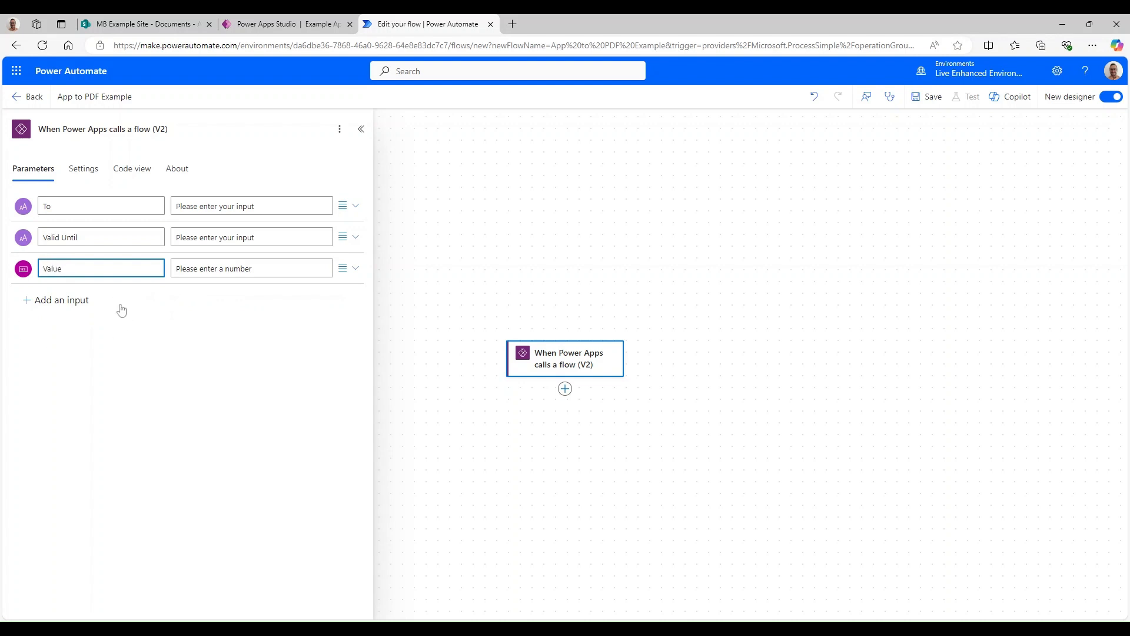
click(73, 300)
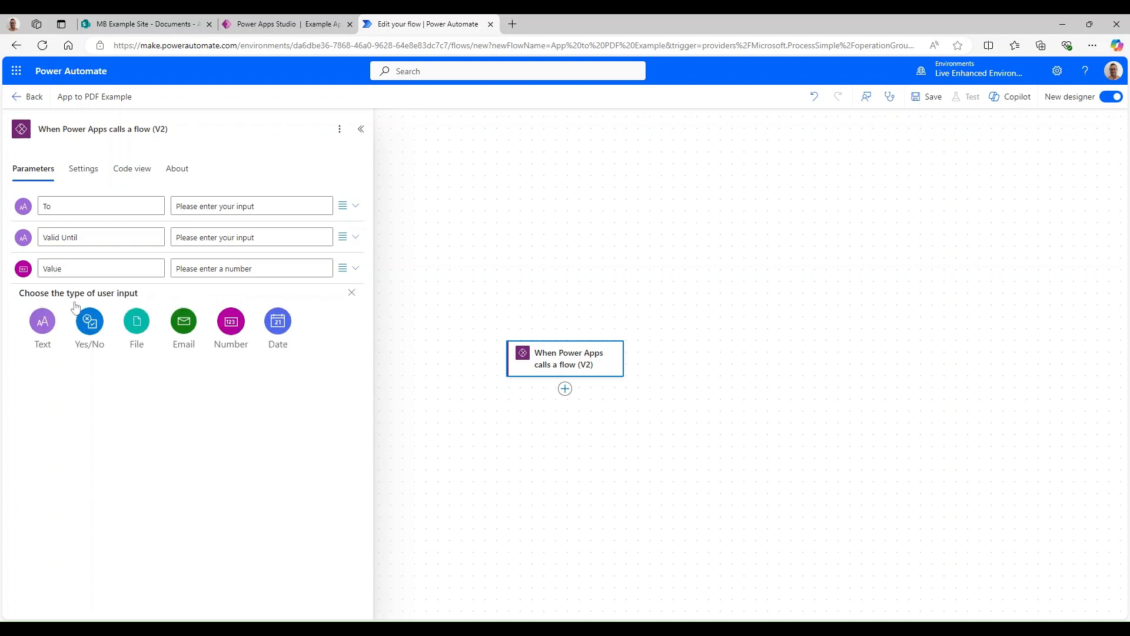
click(184, 321)
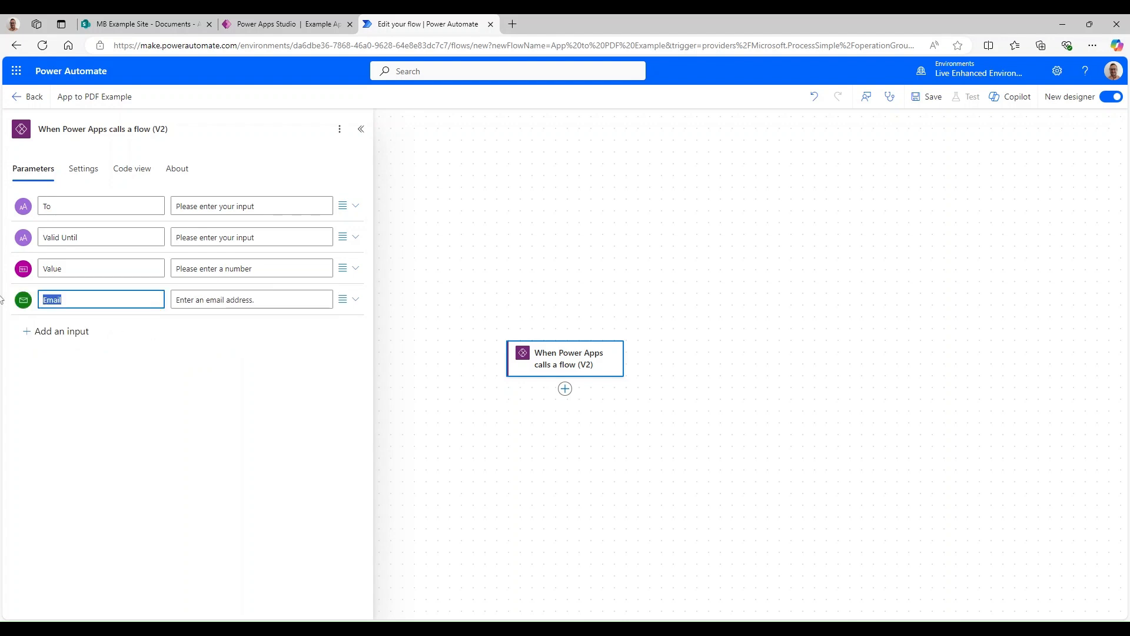
text(Gift From)
click(152, 435)
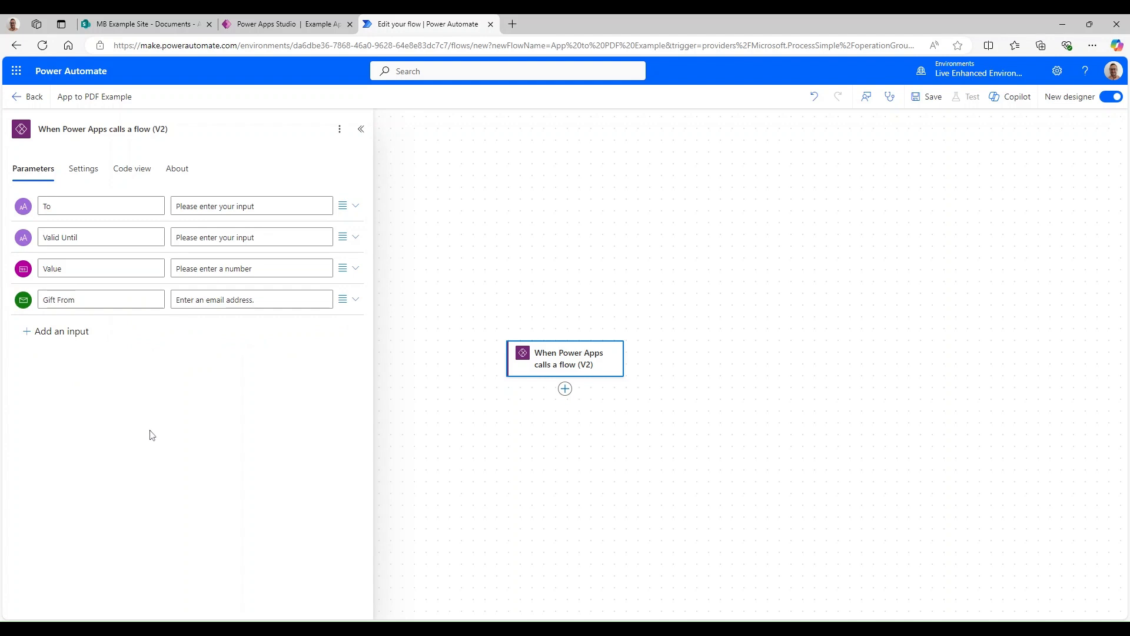
scroll(708, 462, down, 3)
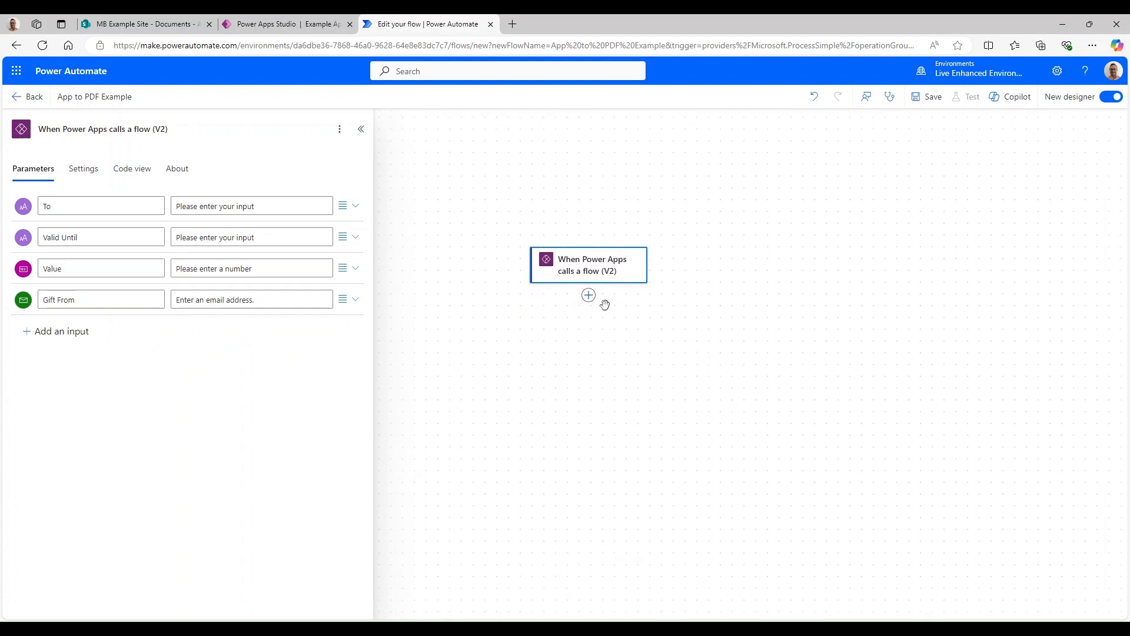
Add an Initialize variable step setting String VAR_DateTime to the expression utcNow()
click(590, 297)
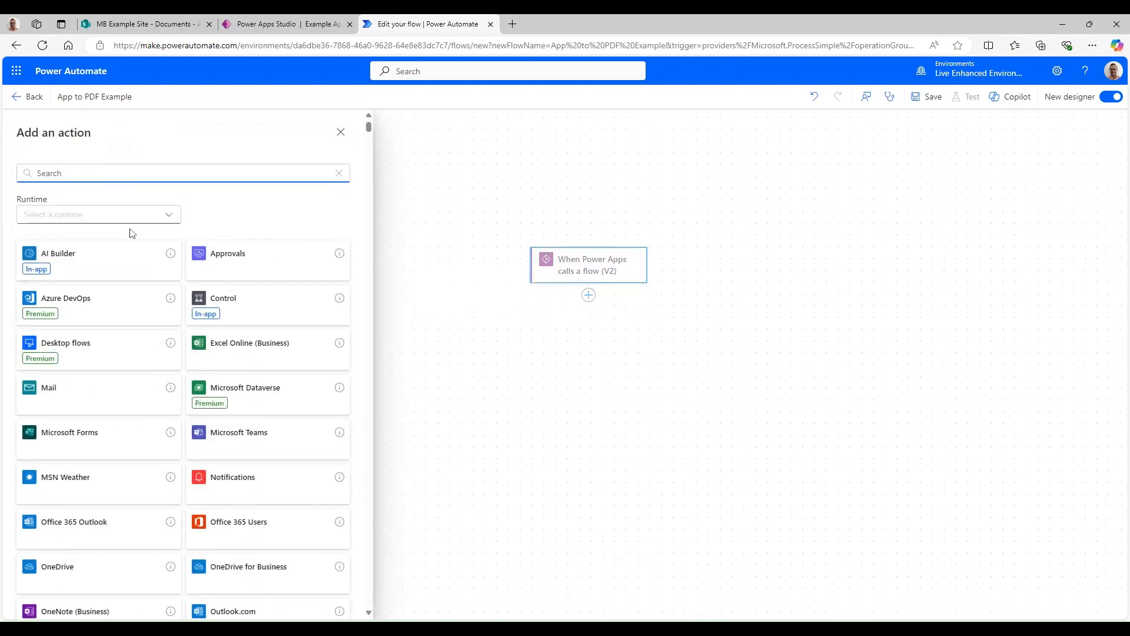
text(init)
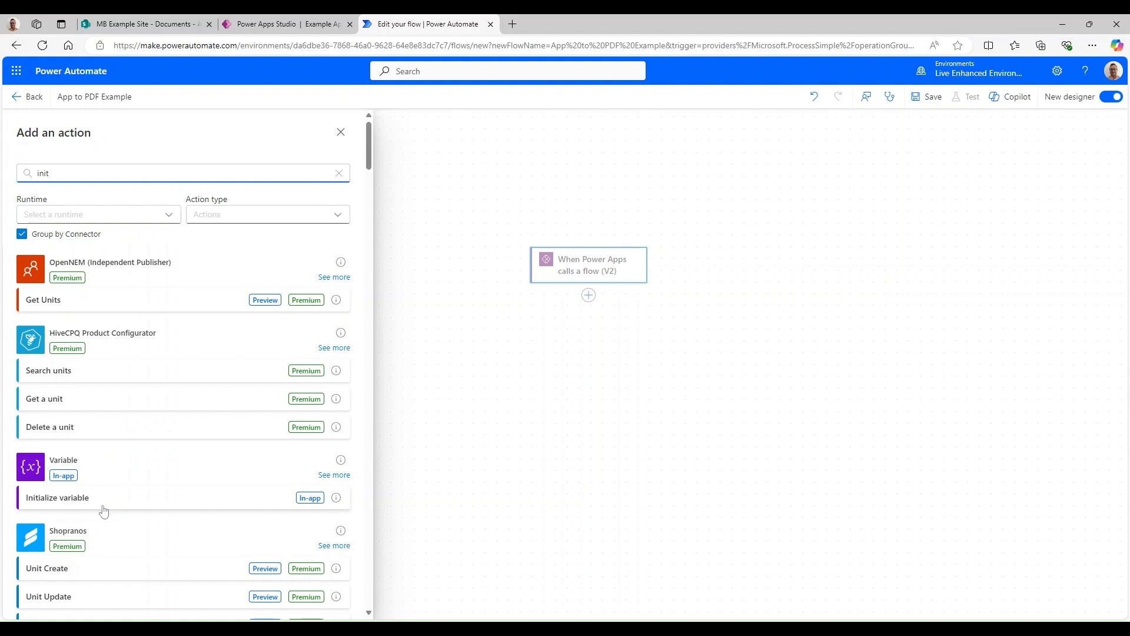
click(105, 501)
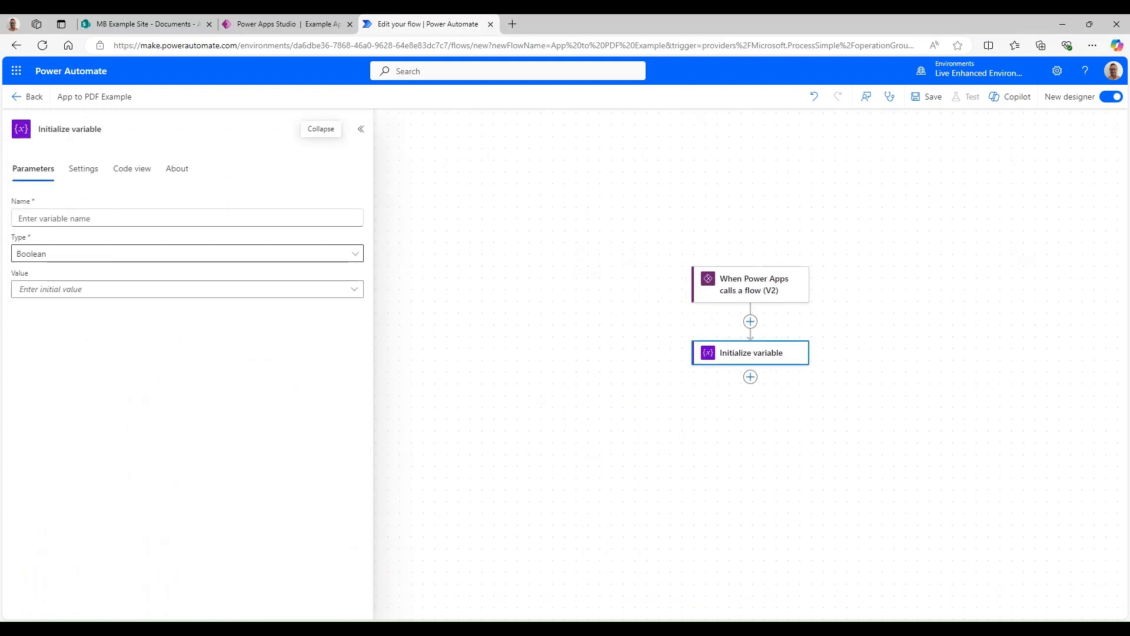
click(262, 219)
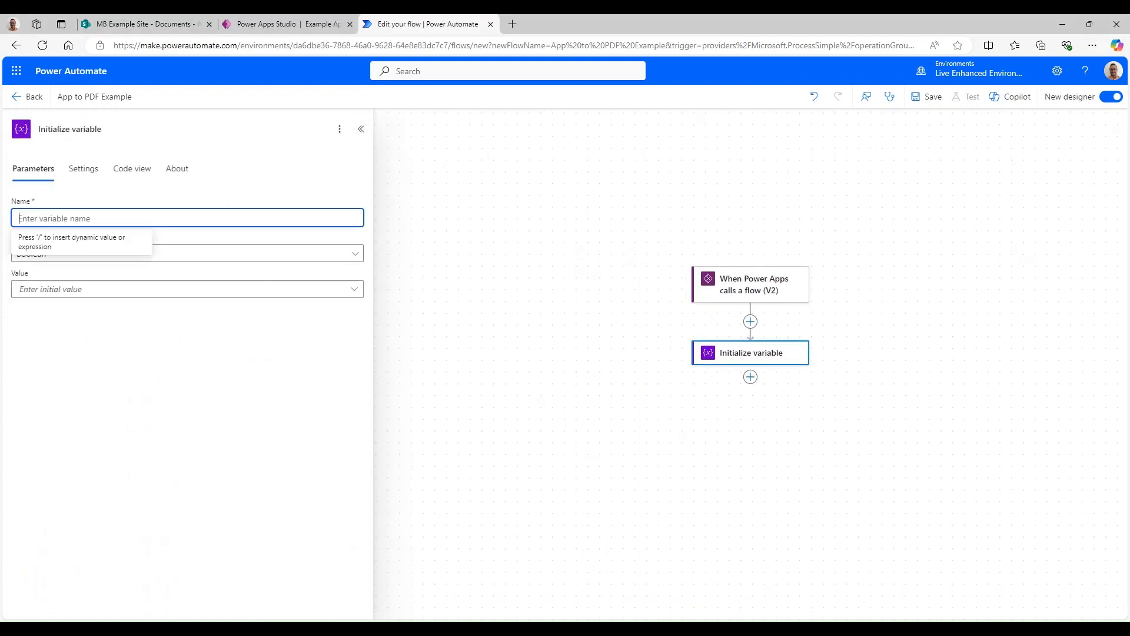
text(VAR_DateTime)
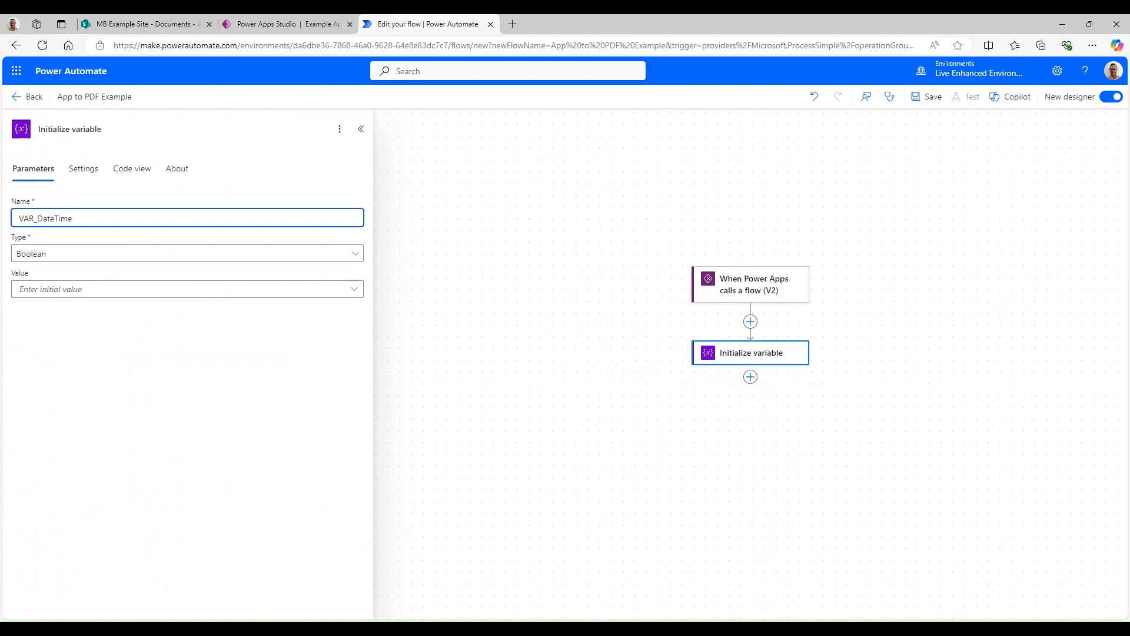
click(222, 255)
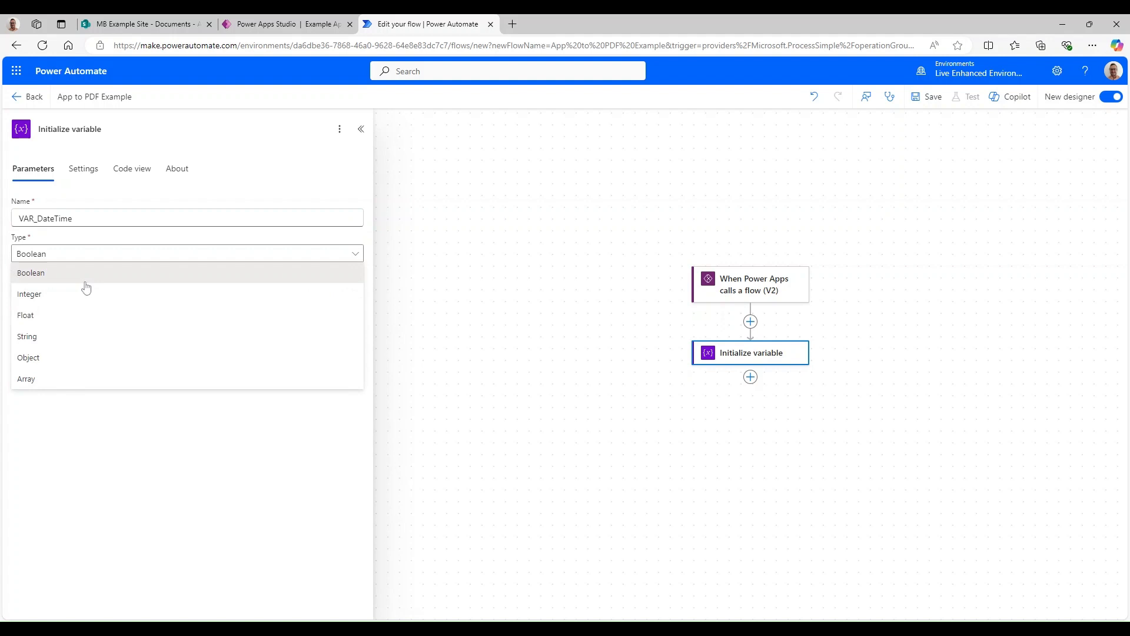
click(44, 337)
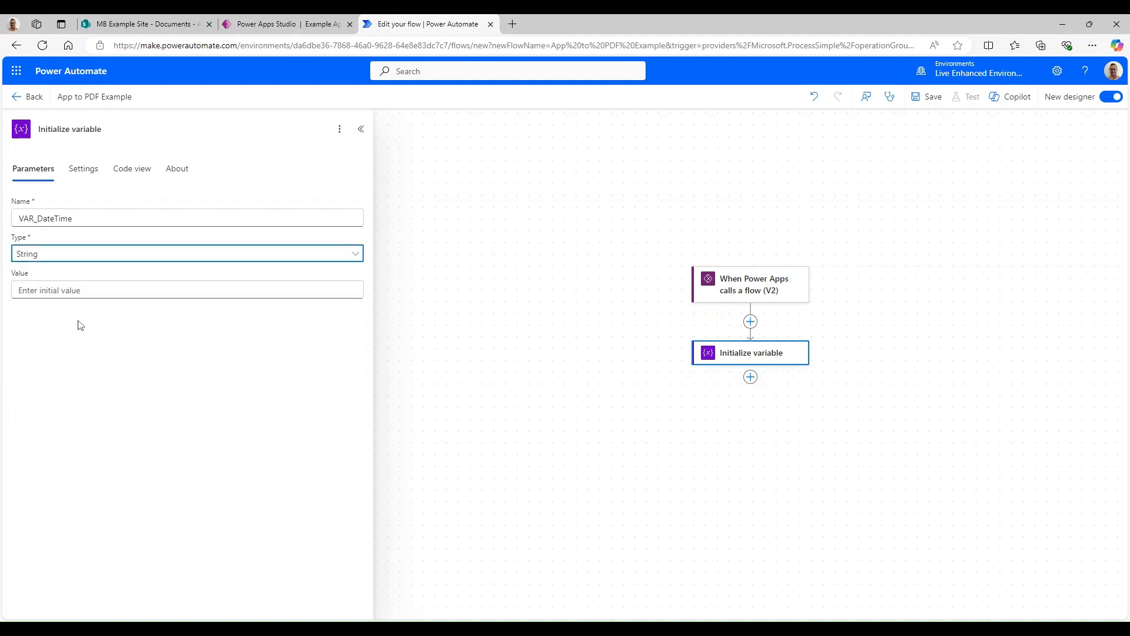
click(53, 289)
click(362, 299)
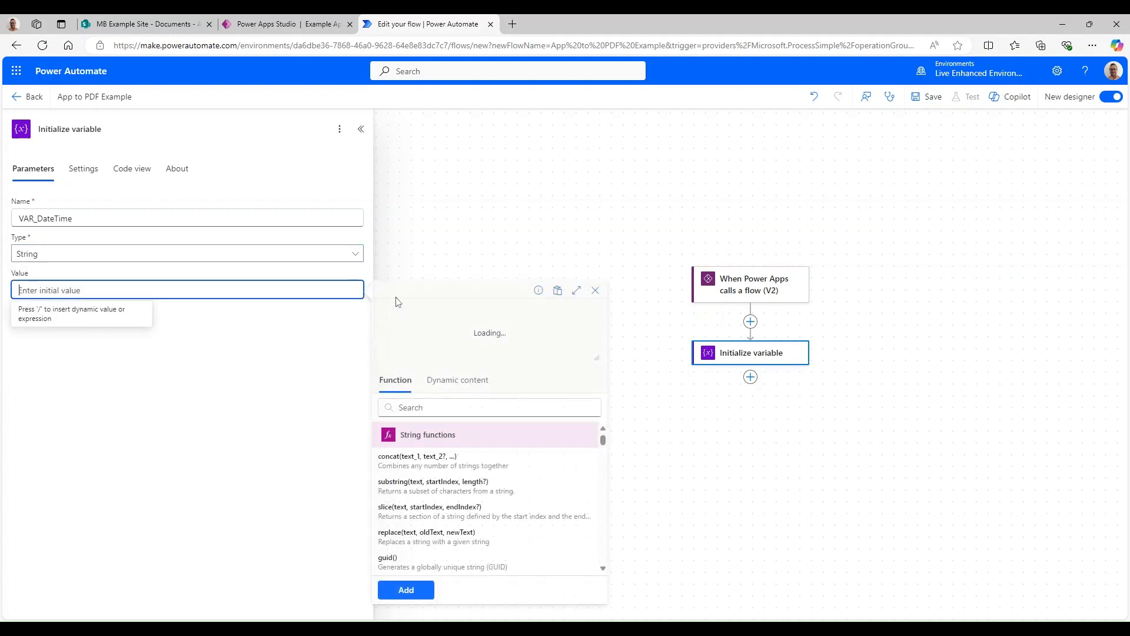
text(utcNow())
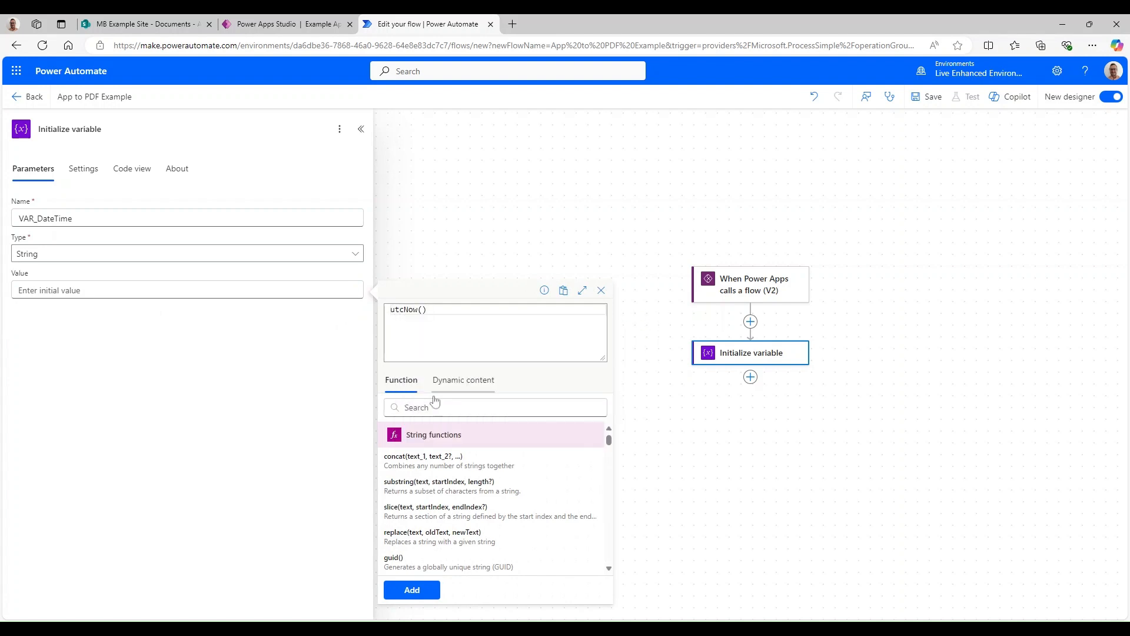
click(428, 593)
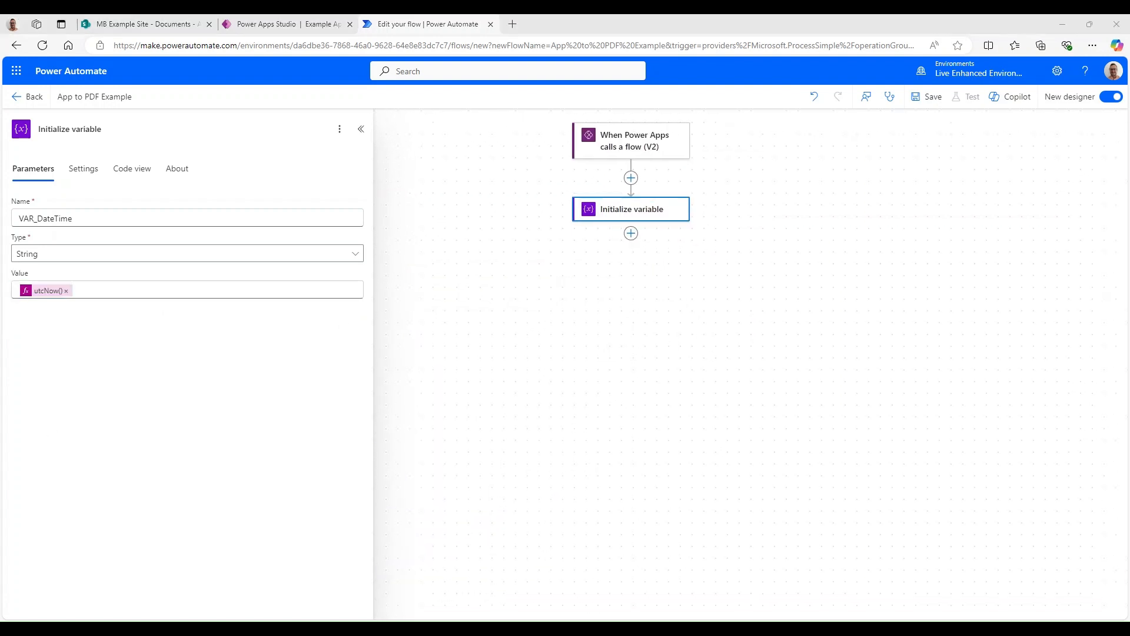
click(631, 233)
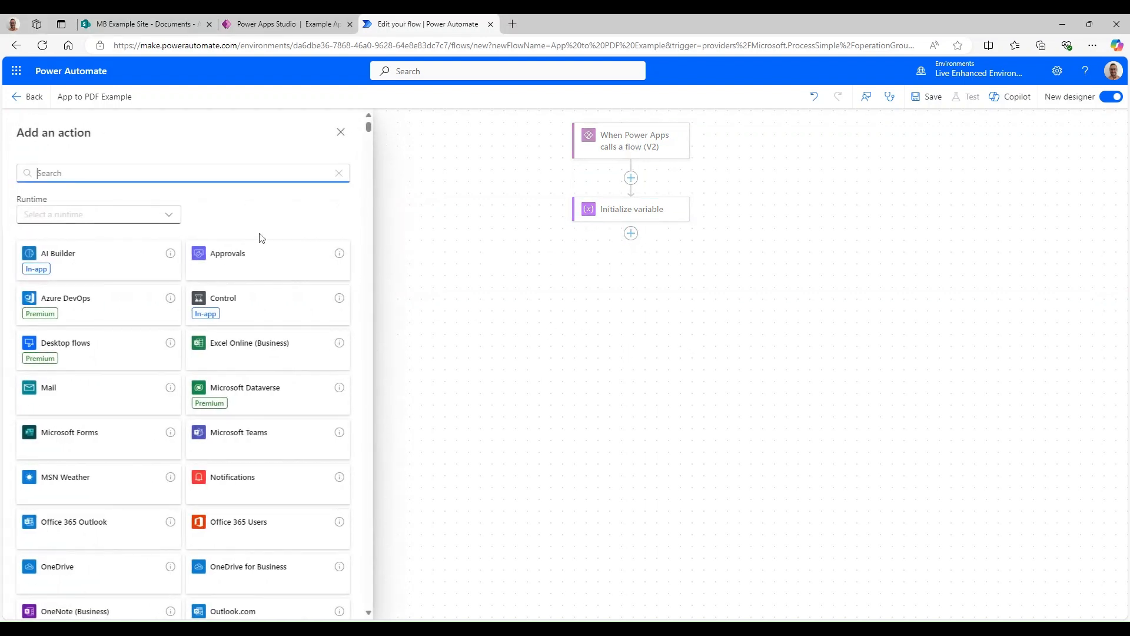
Add a Scope action after the variable step
text(scope)
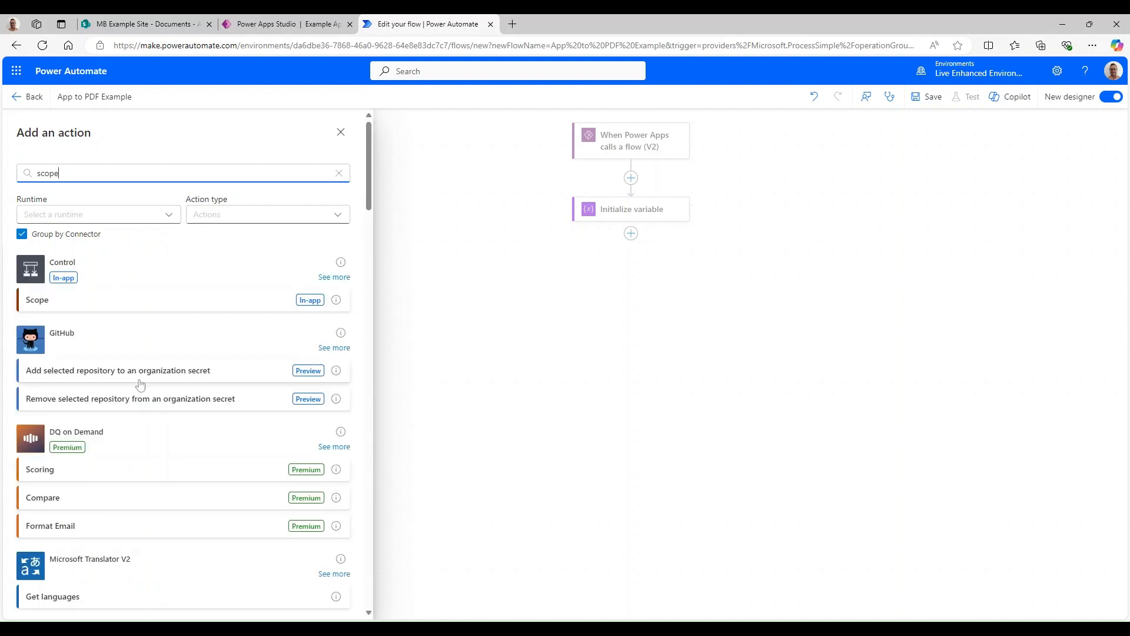
click(96, 303)
click(761, 328)
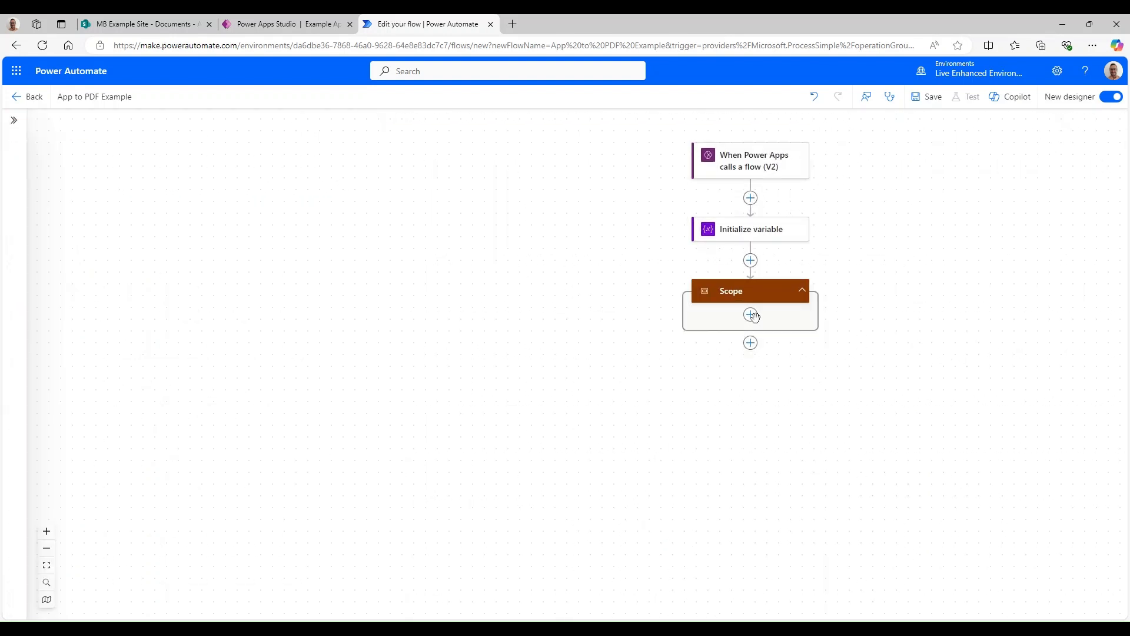
Place a SharePoint Get file content action inside the Scope
click(750, 315)
text(get file)
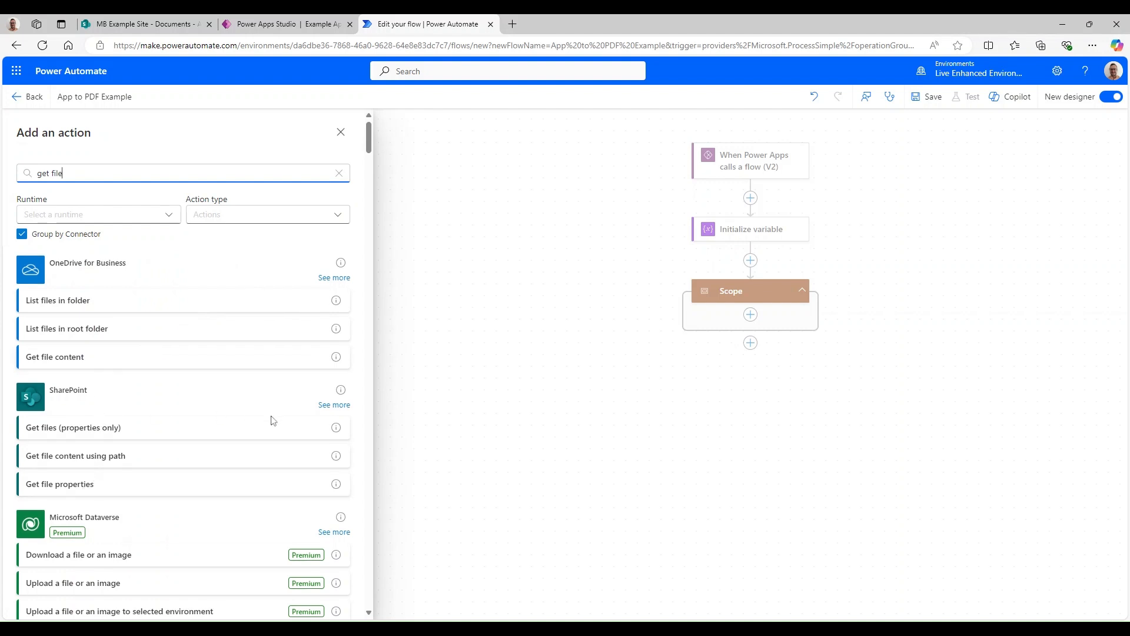
click(330, 405)
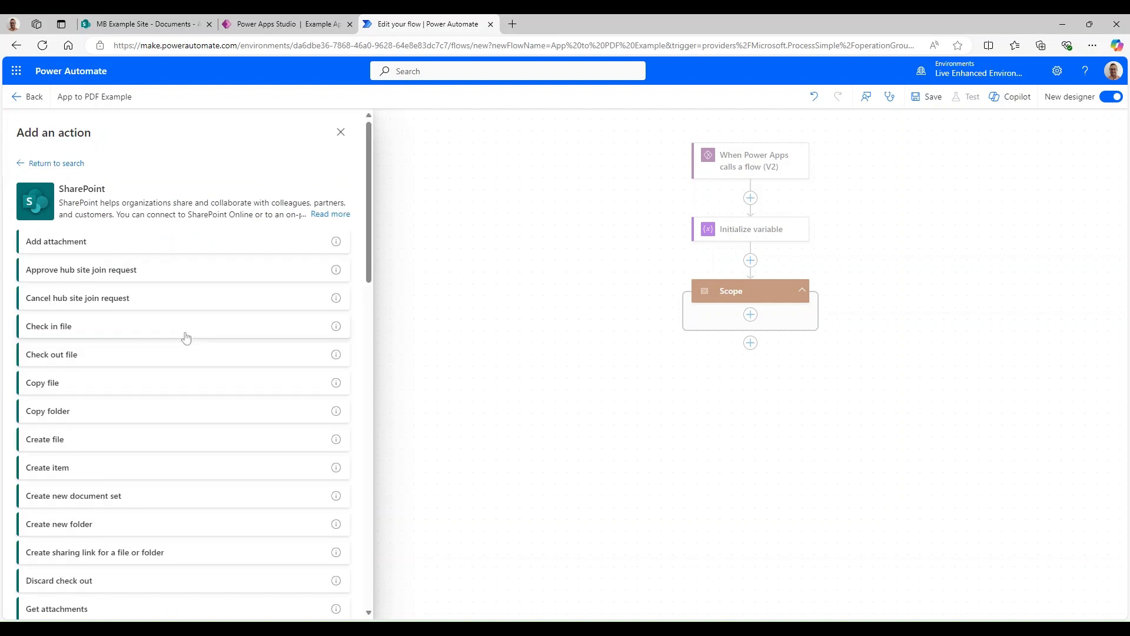
scroll(188, 412, down, 6)
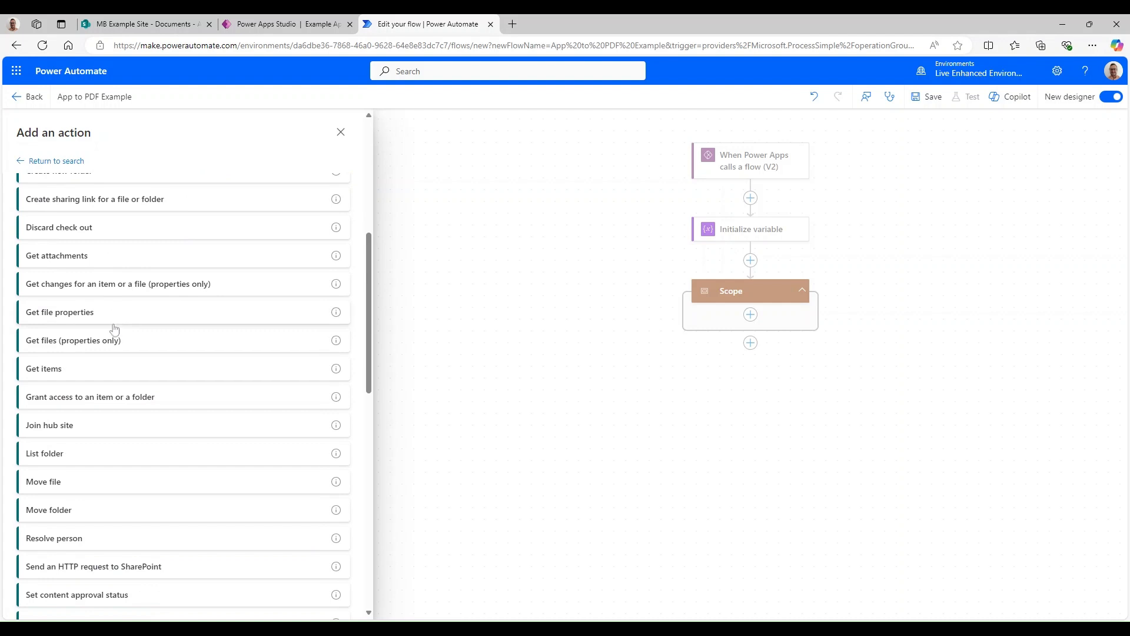
scroll(159, 361, down, 8)
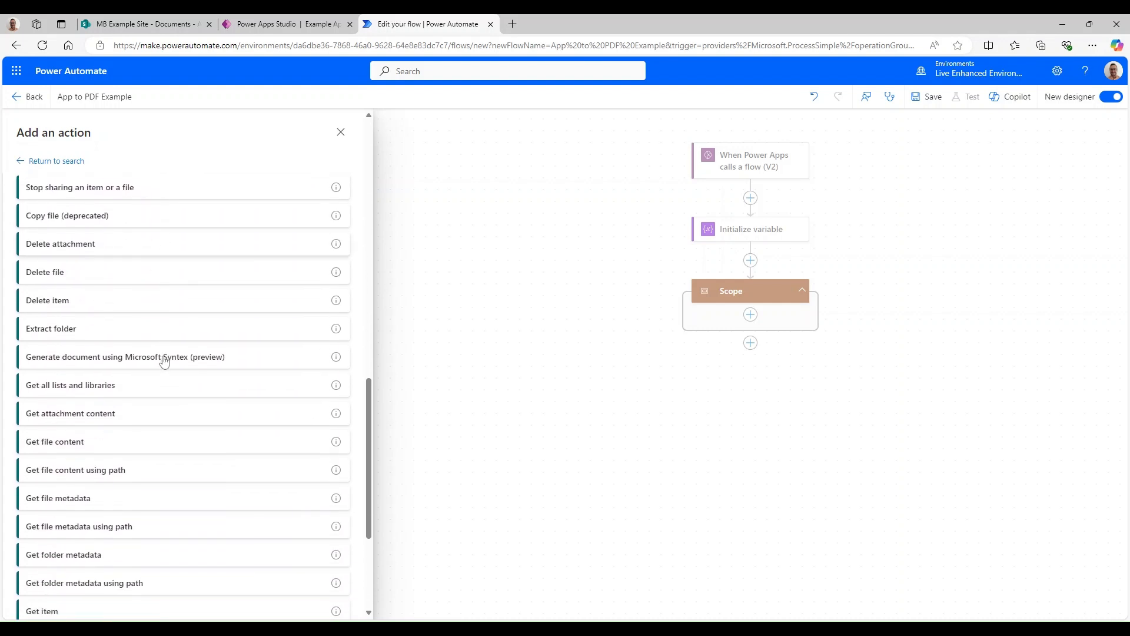
click(95, 438)
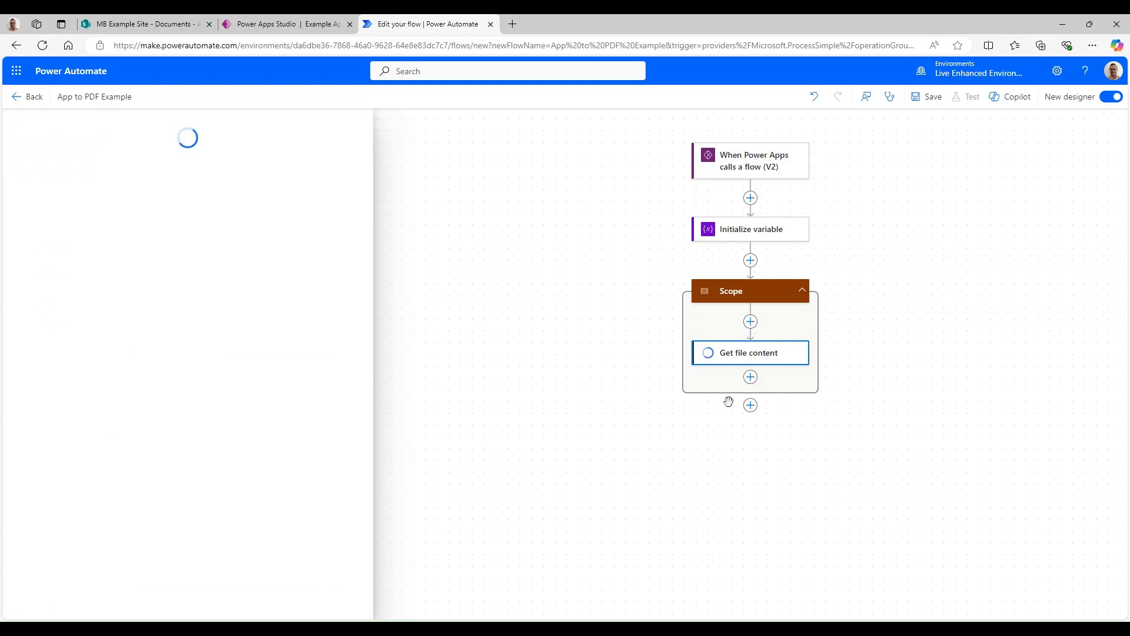
Point Get file content at MB Example Site's /Shared Documents/Document.docx
click(168, 216)
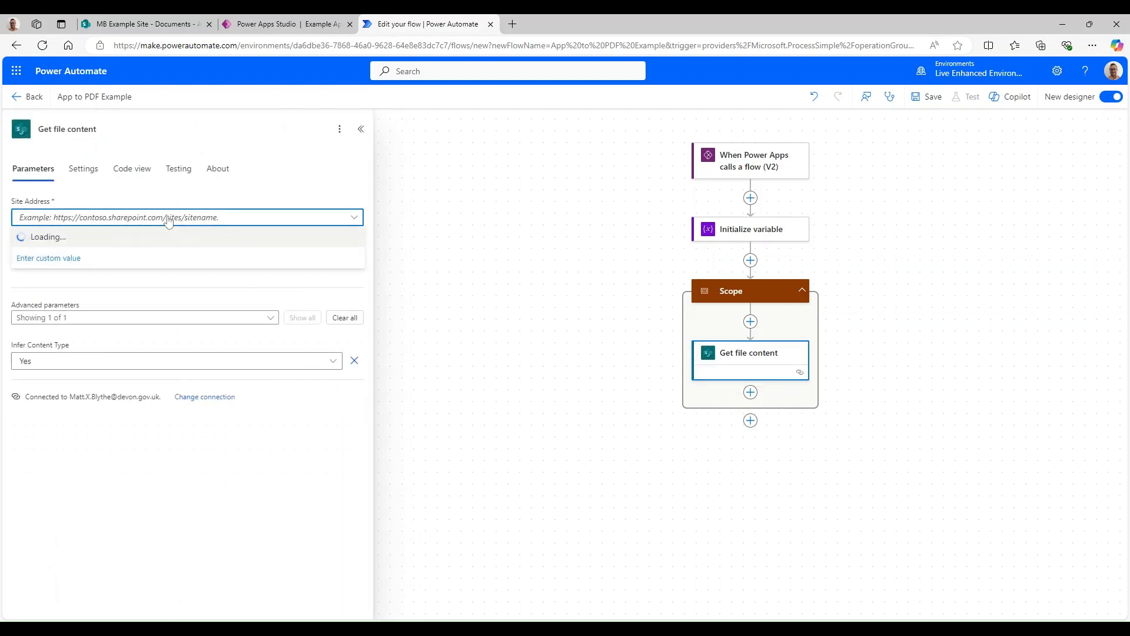
click(60, 352)
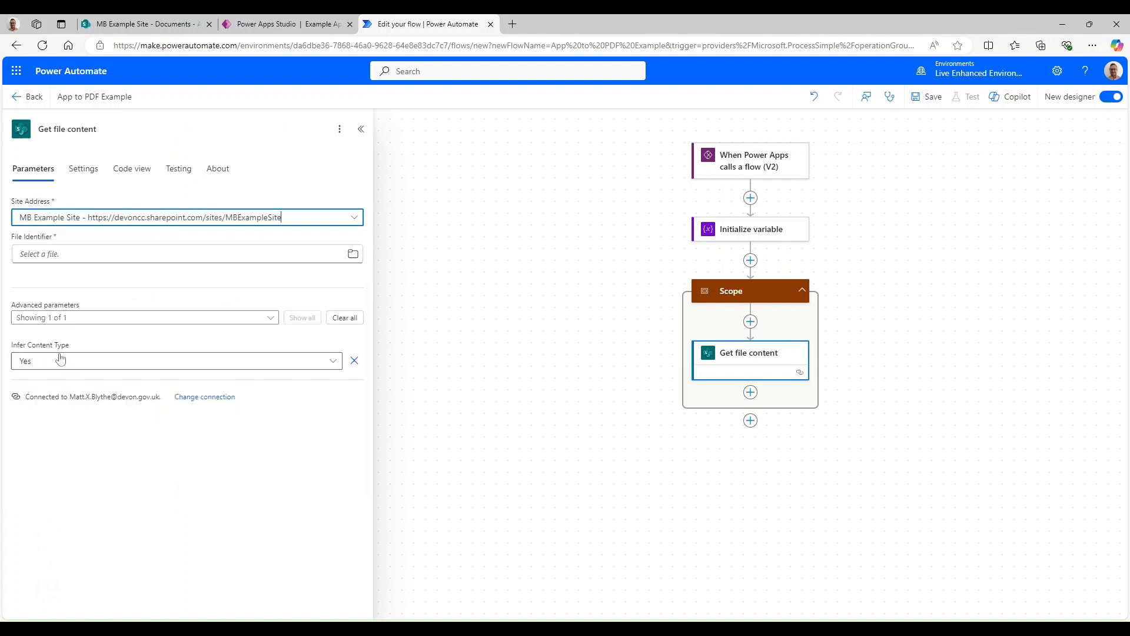
click(61, 254)
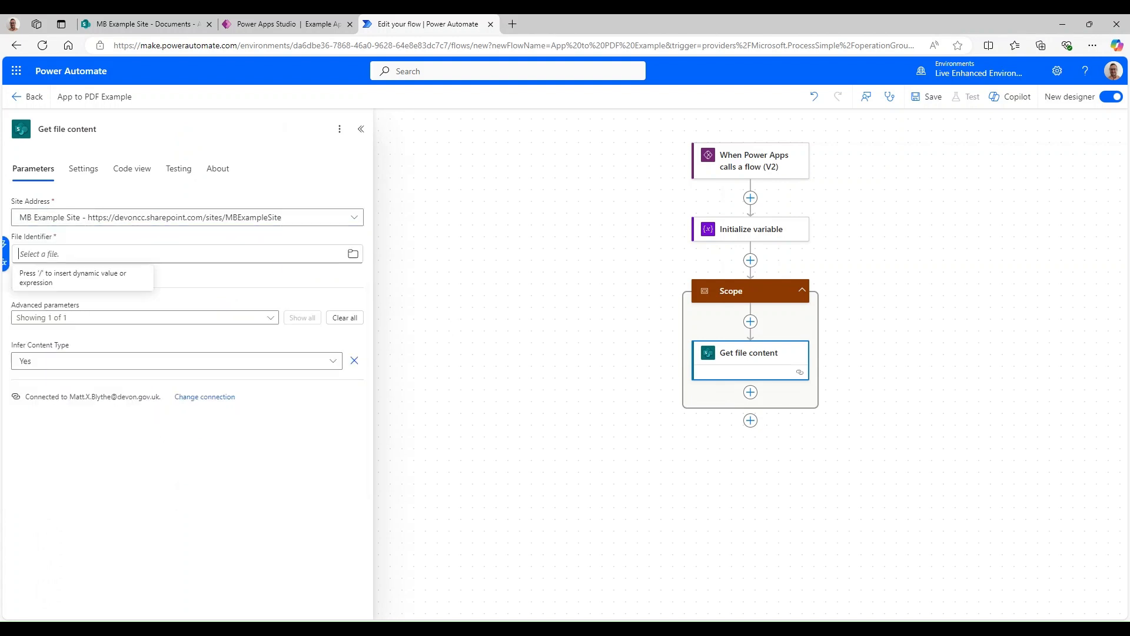
click(353, 260)
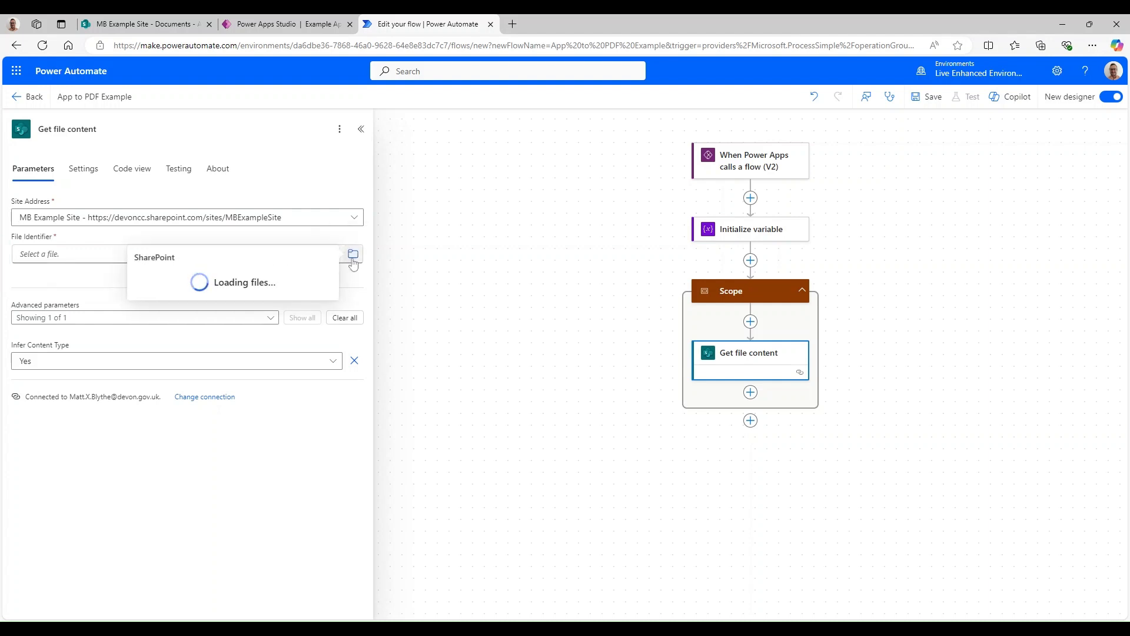
click(317, 444)
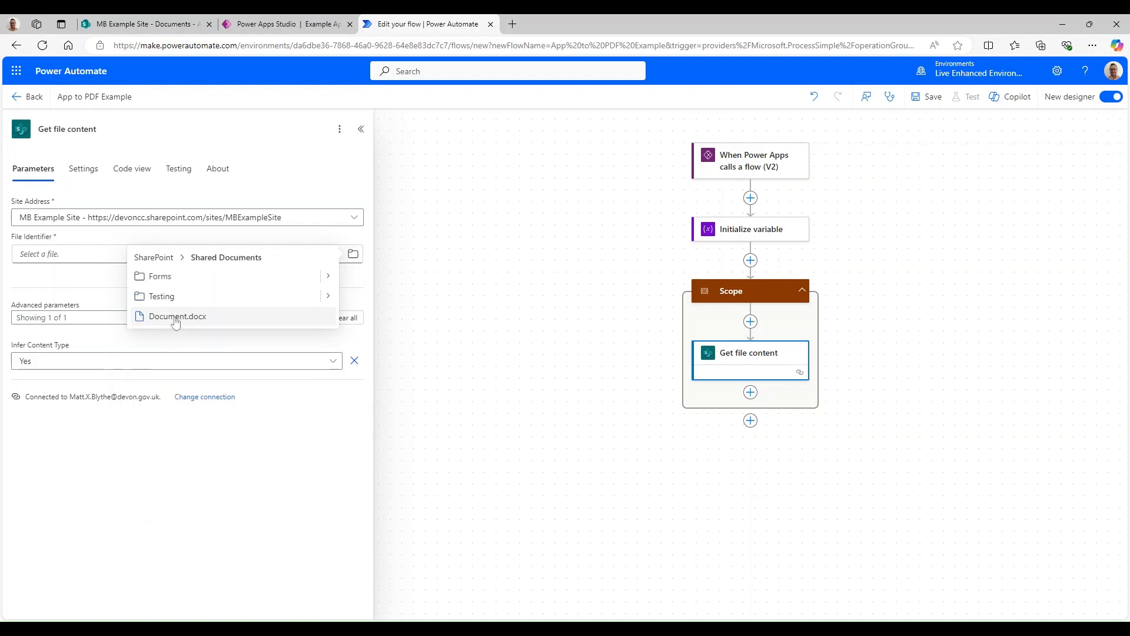
click(175, 318)
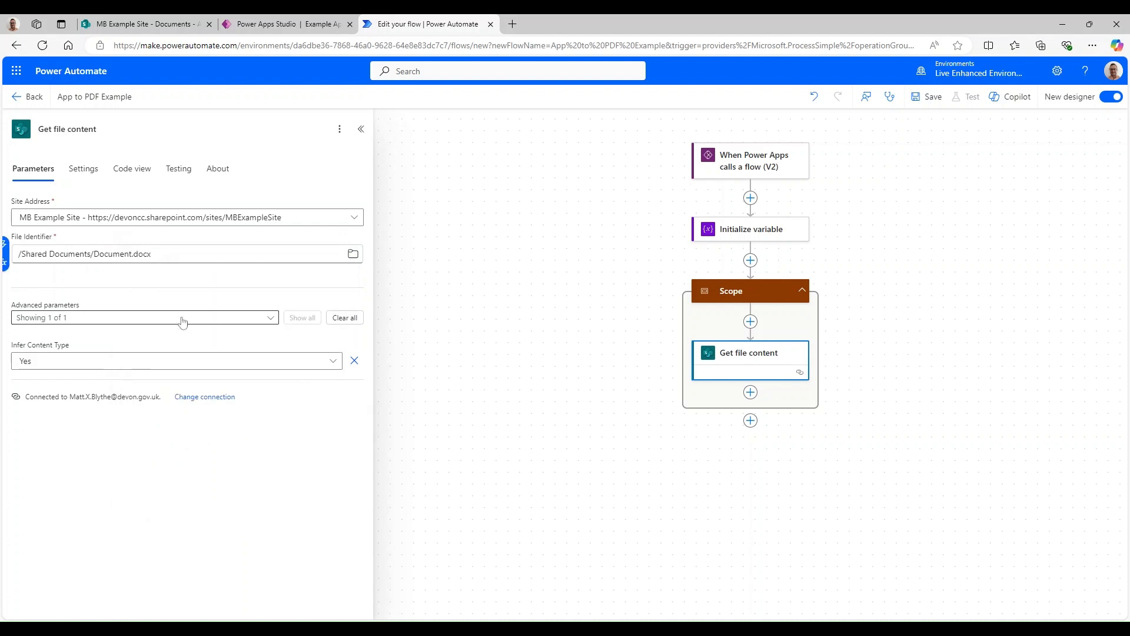
click(777, 431)
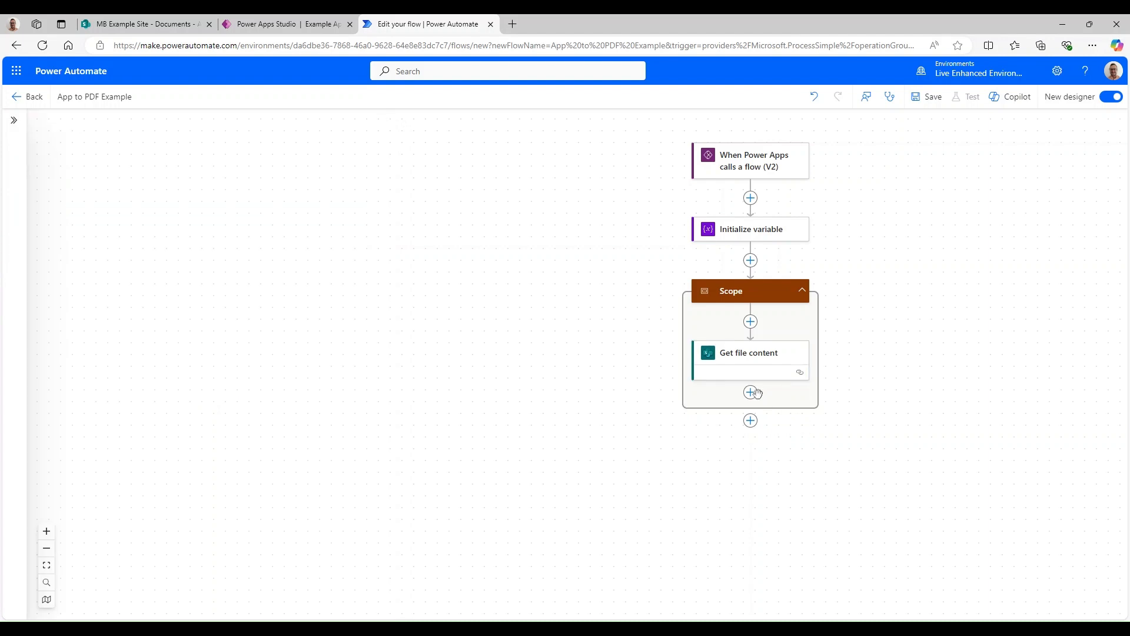
Rename the Get file content step to 'Get Source File'
click(752, 365)
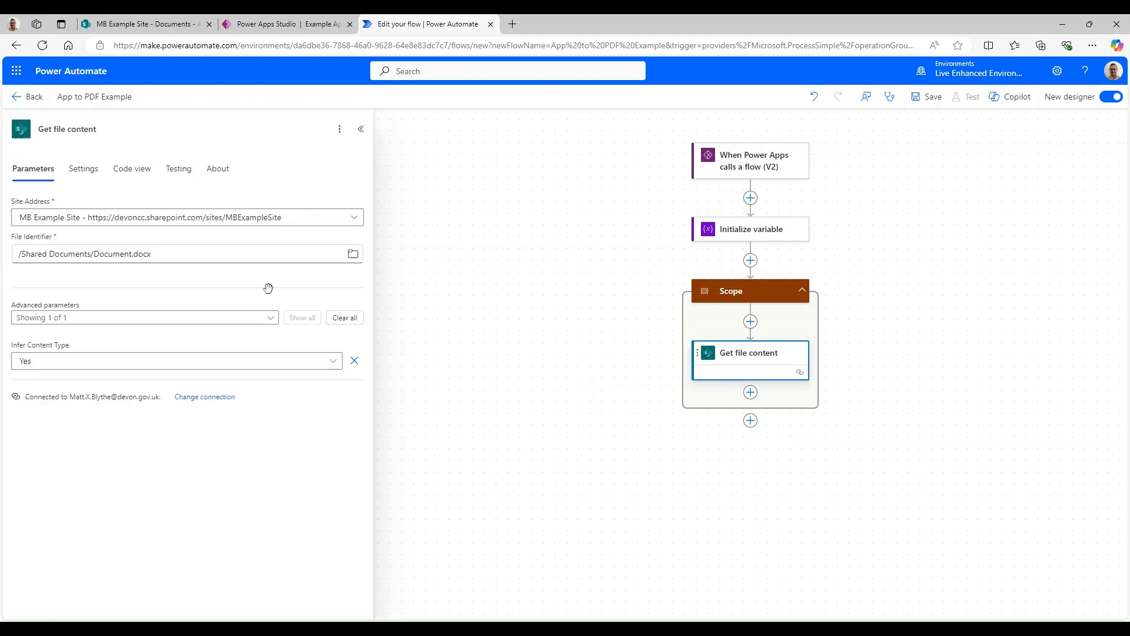
key(shift+End)
text(S)
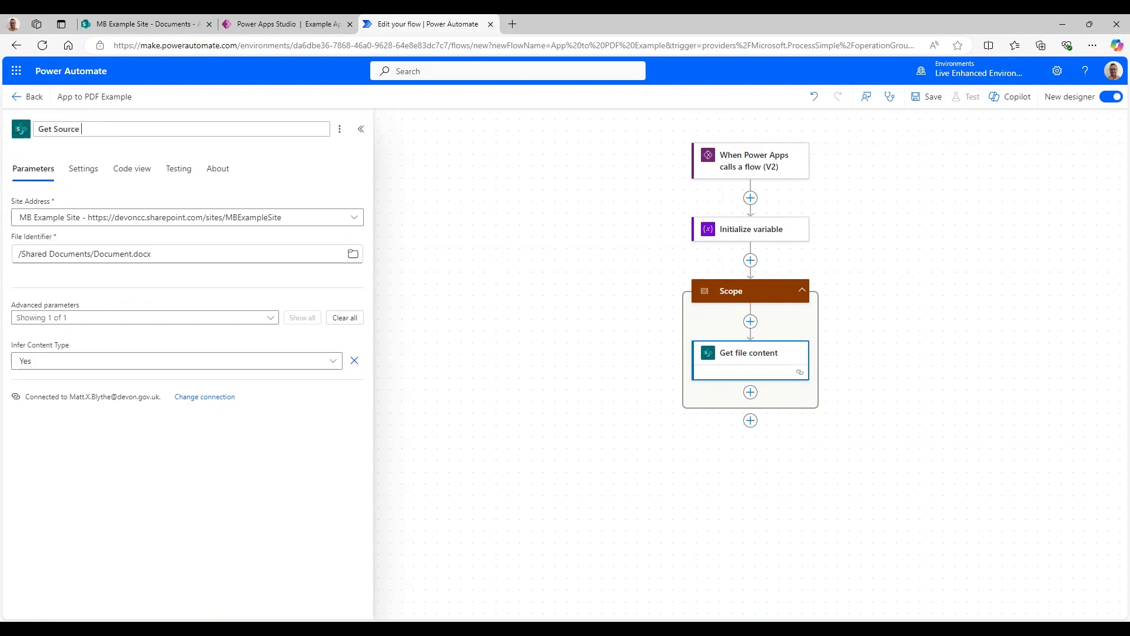
text(ource File)
key(Return)
click(578, 290)
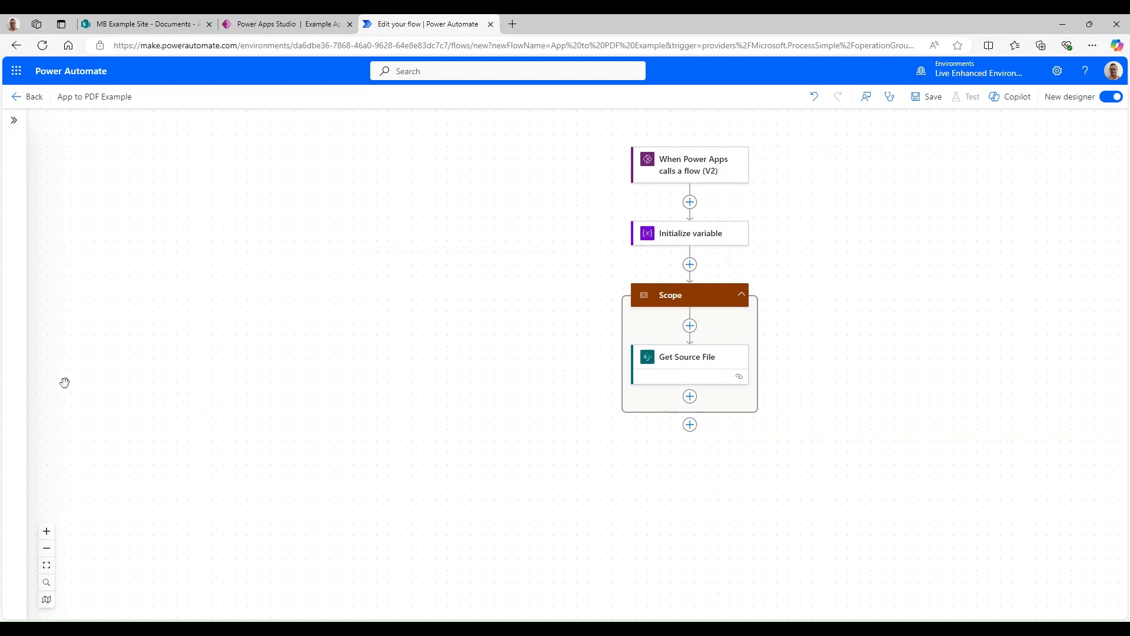
Add a SharePoint Create file step targeting MB Example Site's /Shared Documents/Testing folder
click(690, 396)
text(create fil)
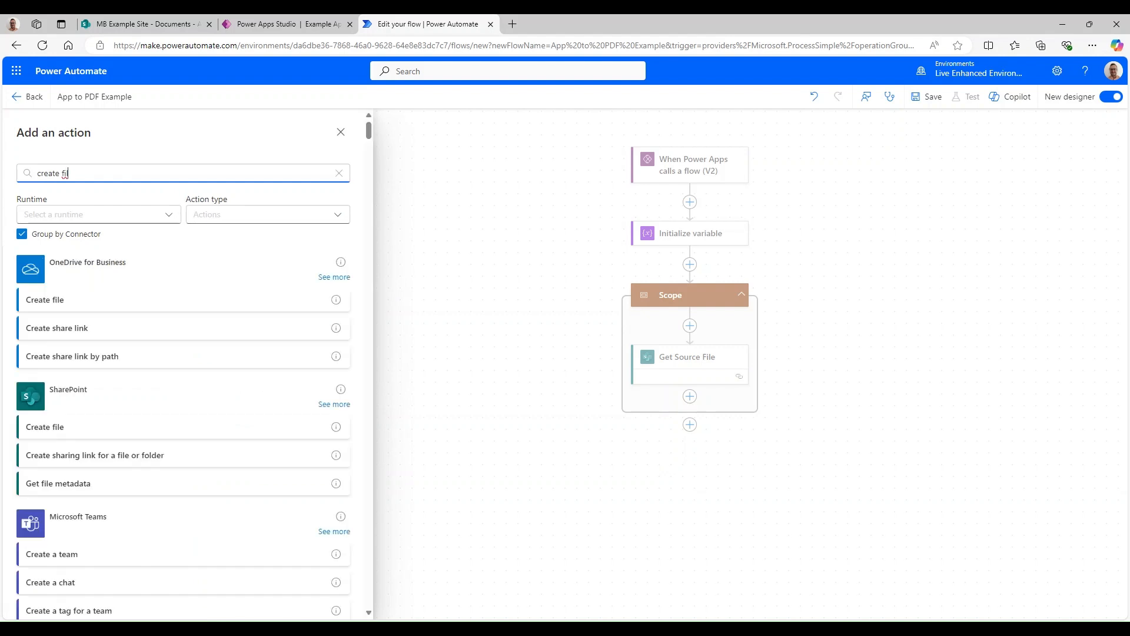
click(82, 429)
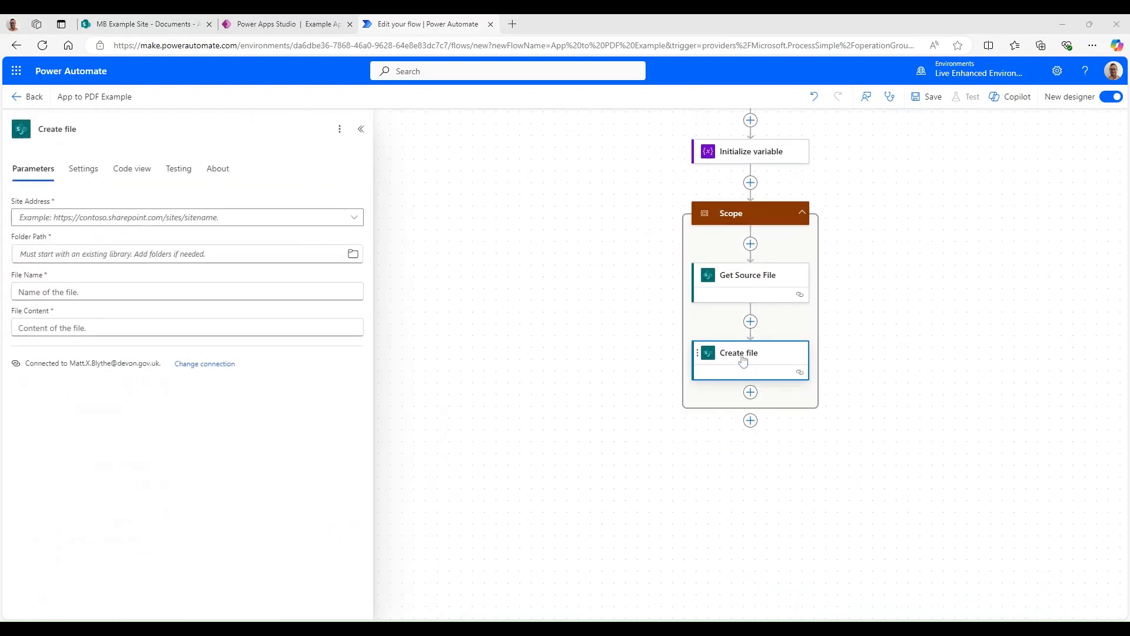
click(166, 215)
click(103, 353)
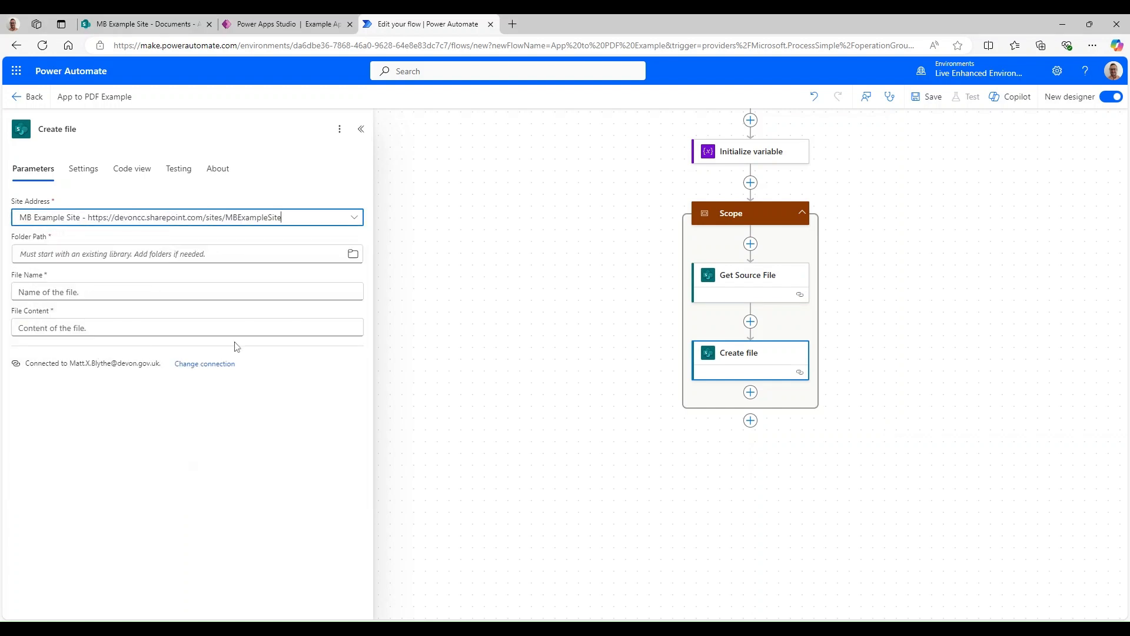
click(354, 254)
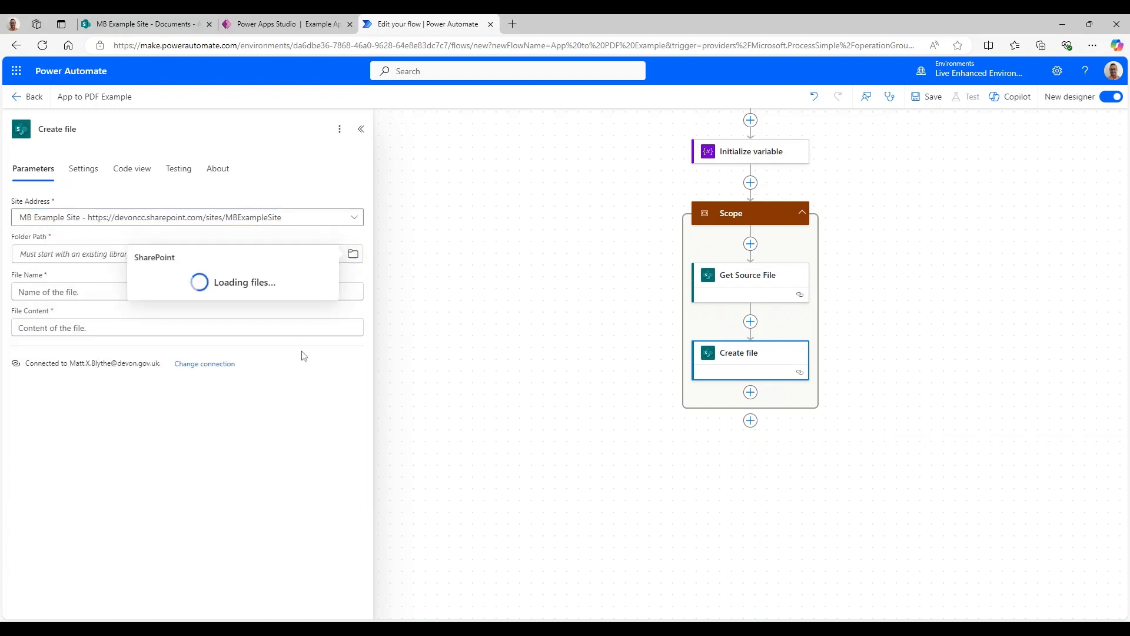
click(319, 436)
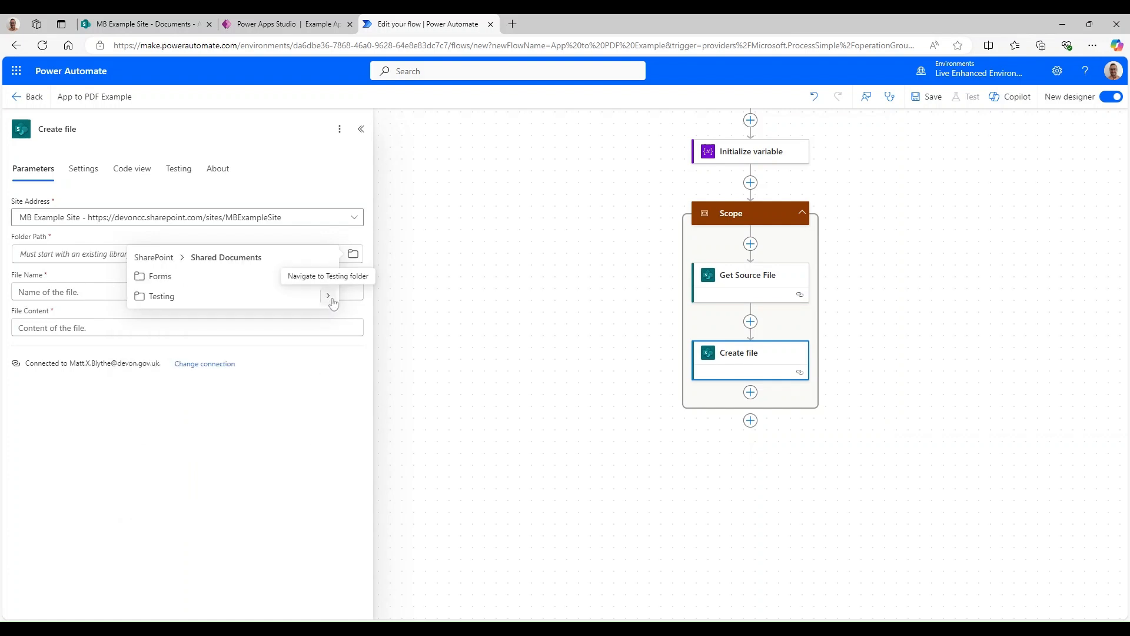
click(192, 300)
Set the file name to To + VAR_DateTime and content to Get Source File's File Content
click(118, 292)
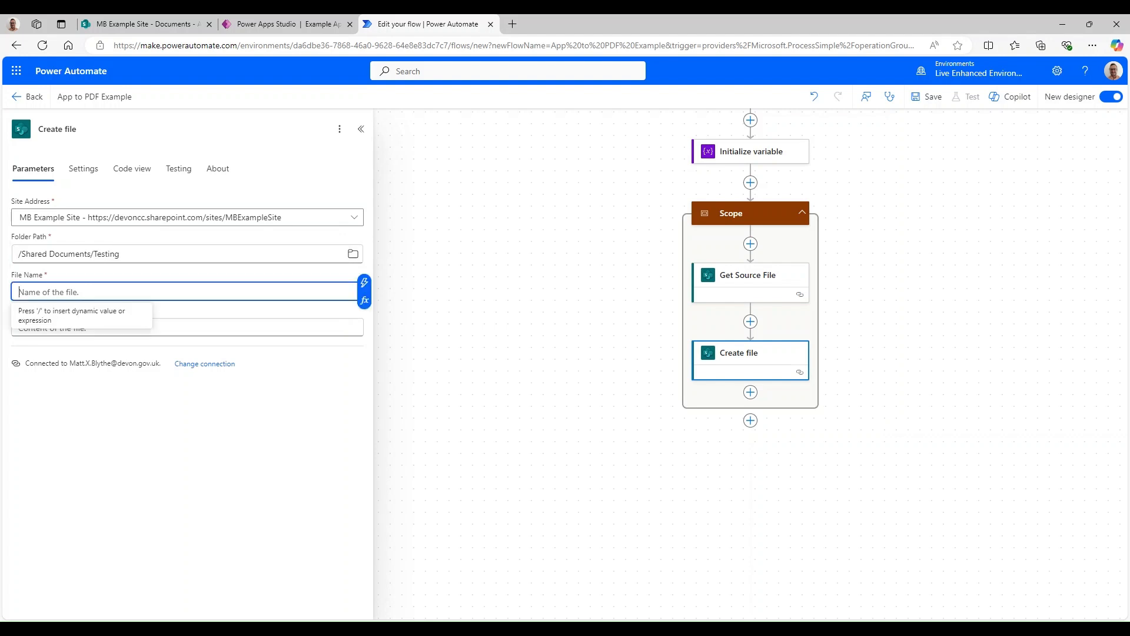
click(365, 283)
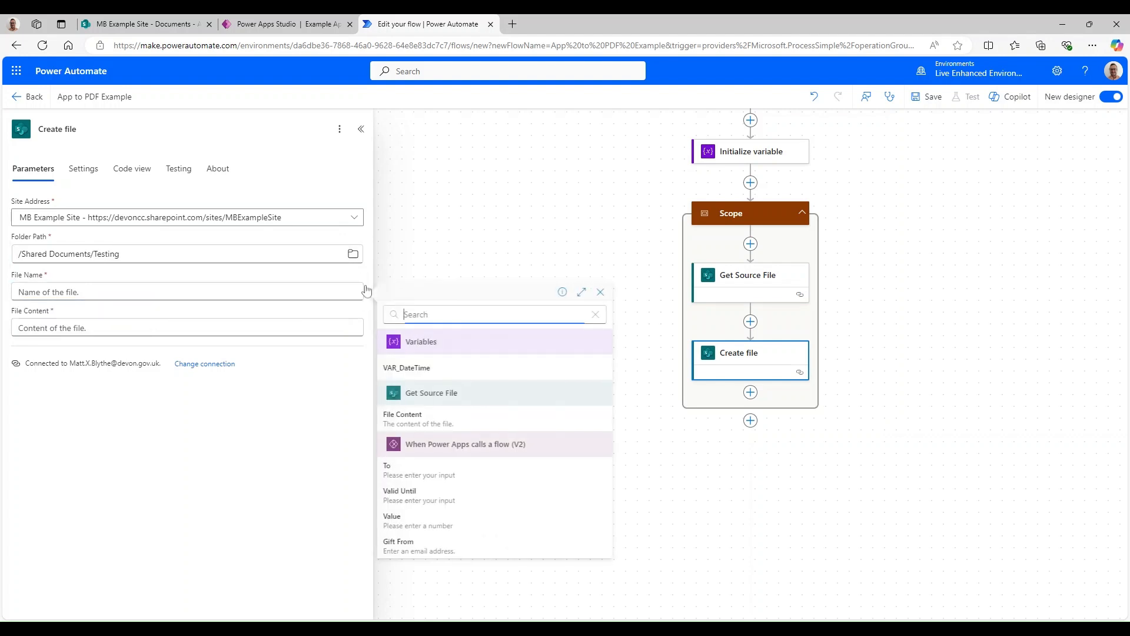
click(434, 475)
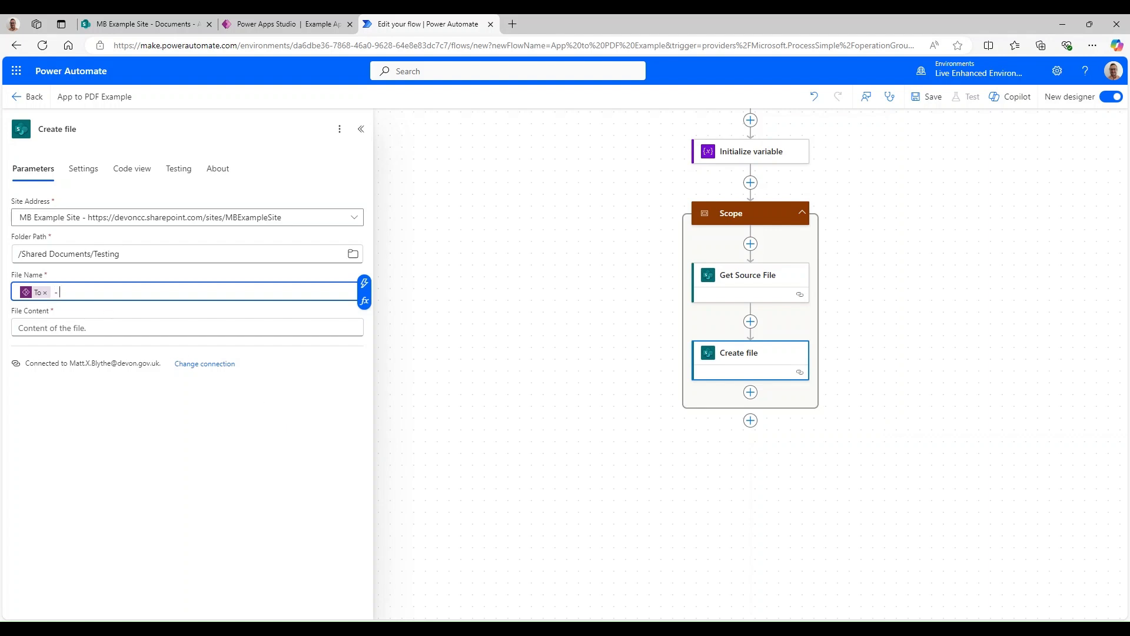
click(365, 283)
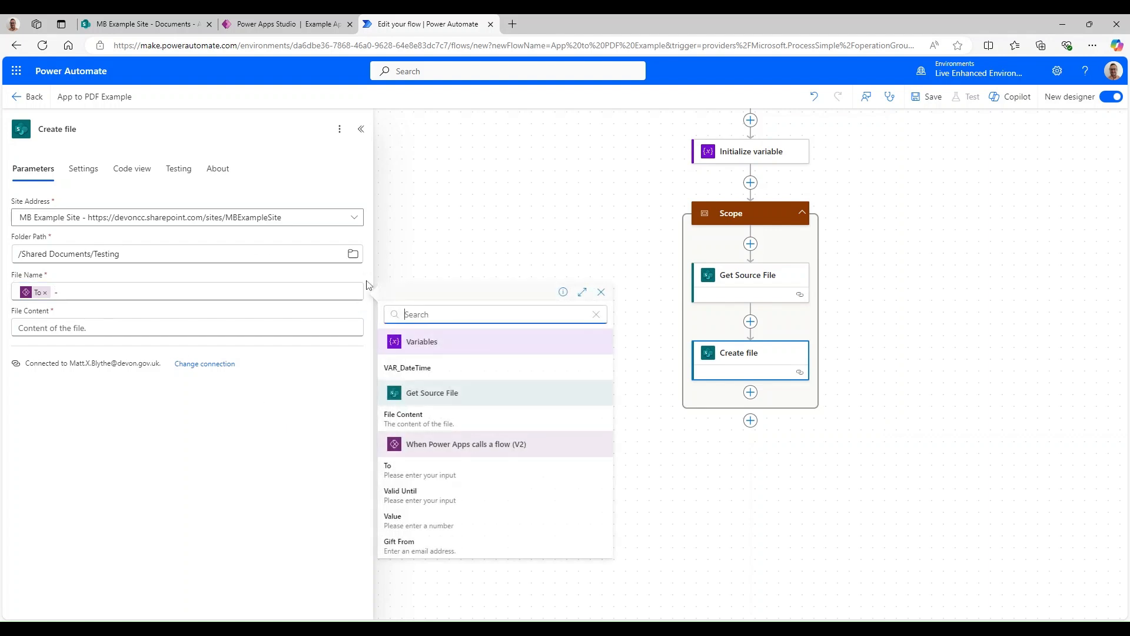
click(432, 370)
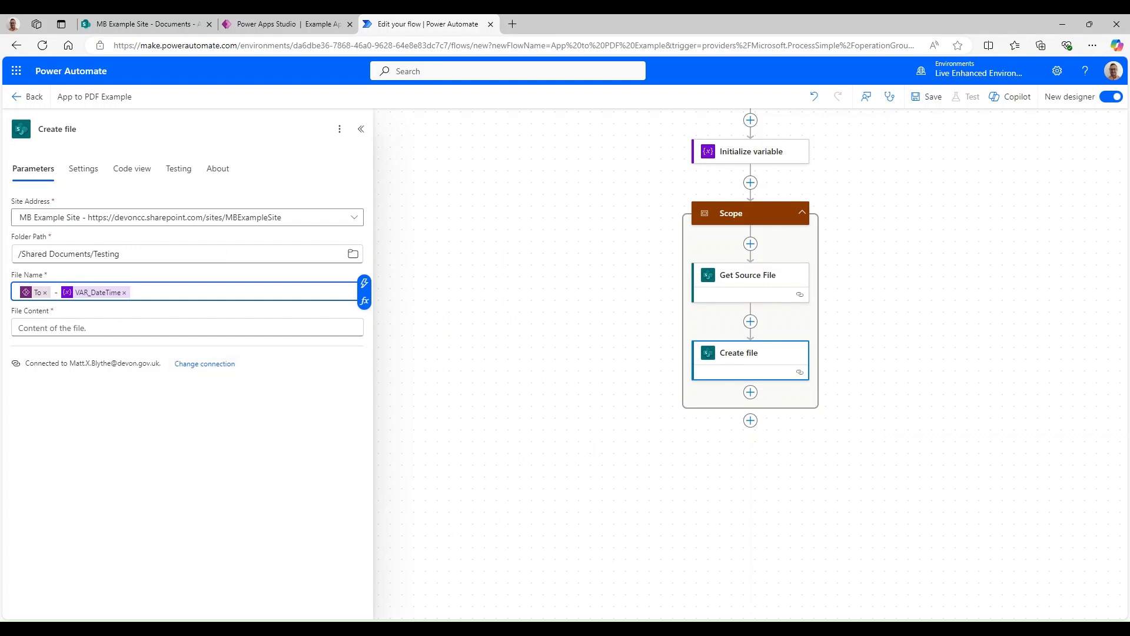
click(117, 328)
click(364, 319)
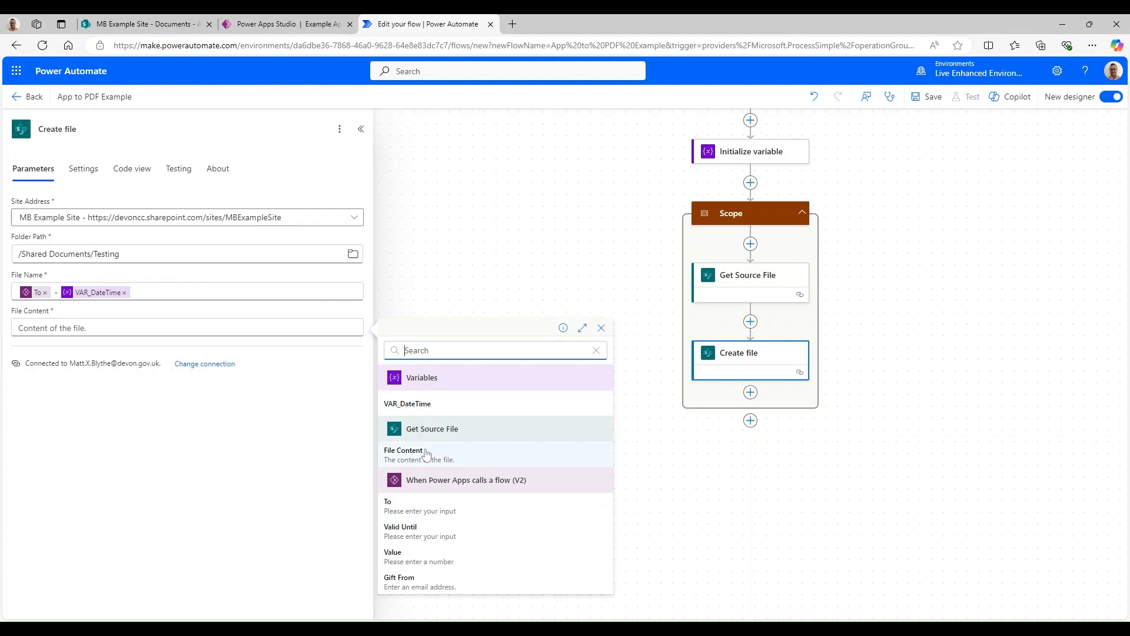
click(426, 453)
drag(585, 454, 492, 347)
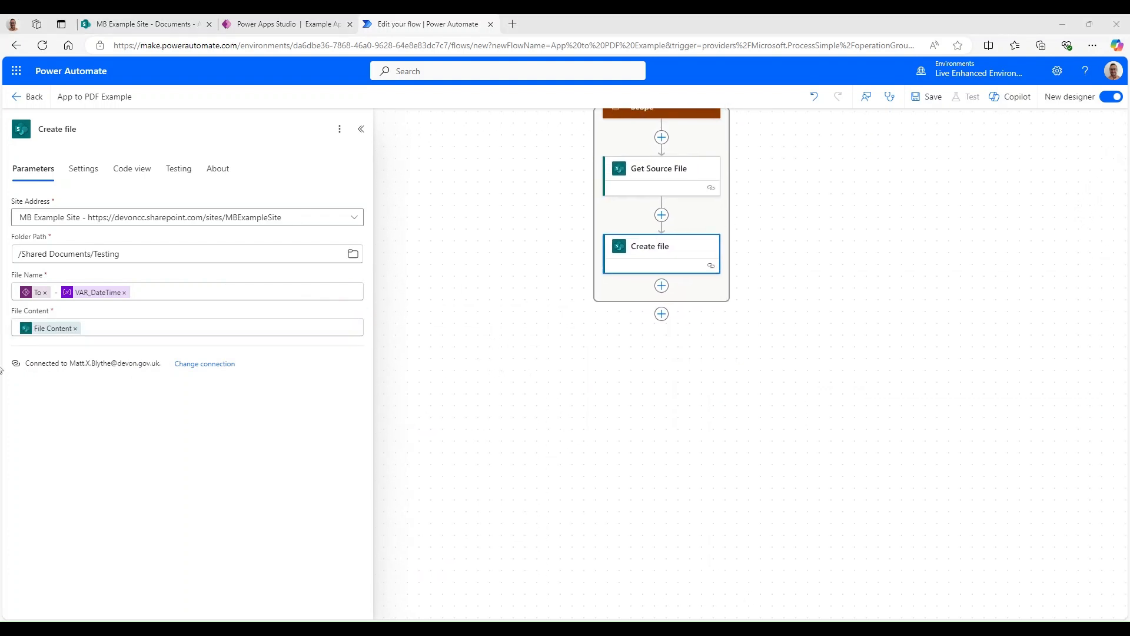
Add a SharePoint Update file properties action below Create file
click(661, 285)
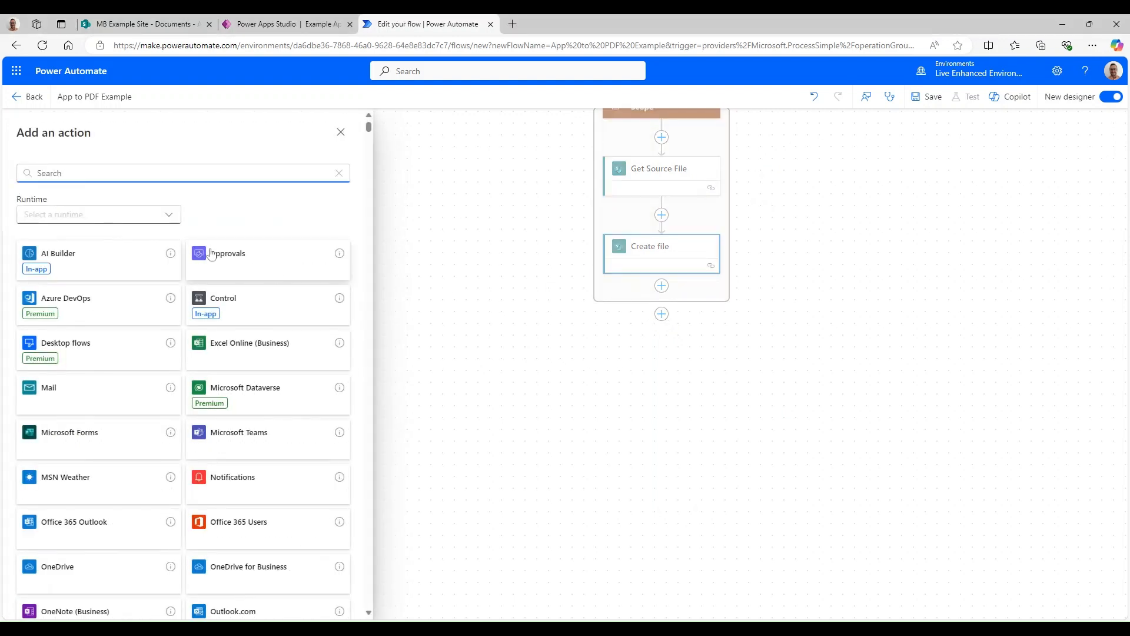
text(update)
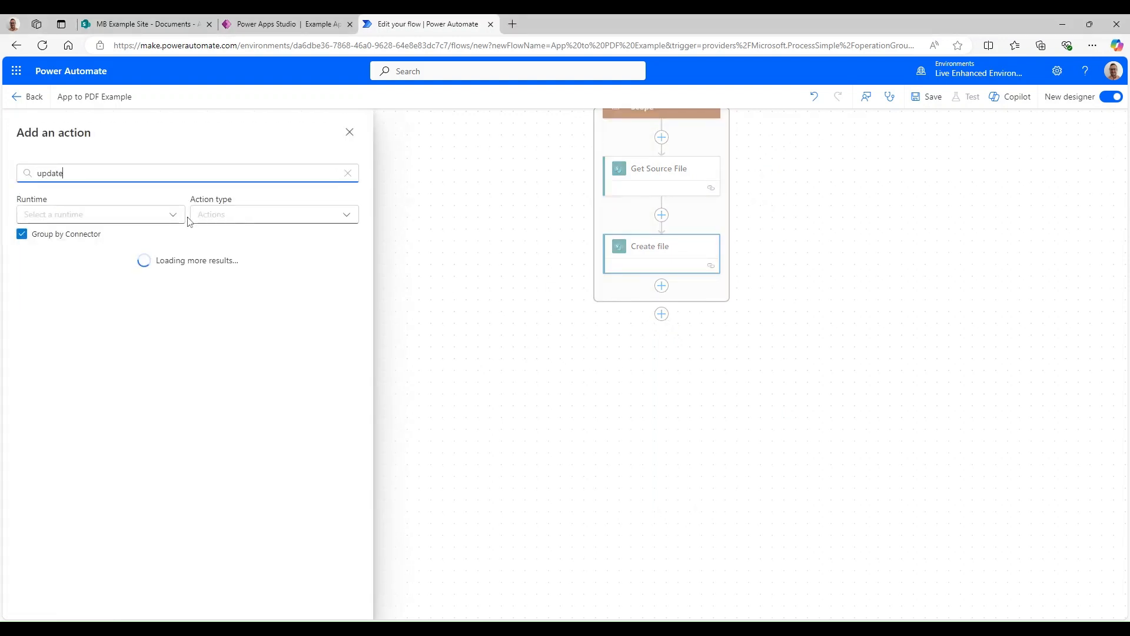
text( file)
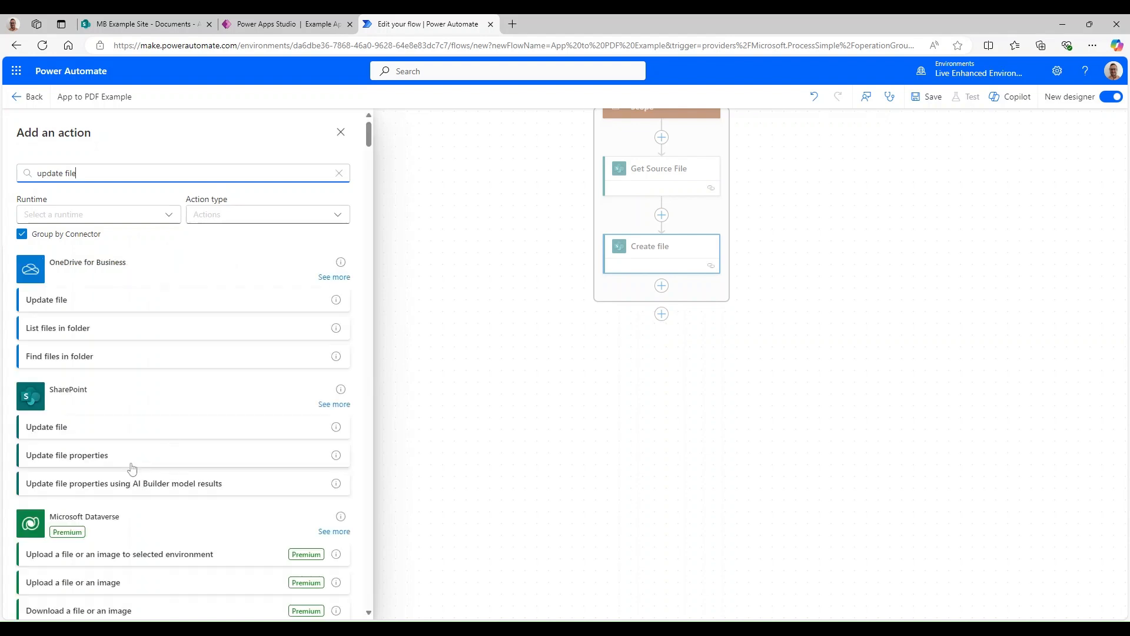
click(132, 466)
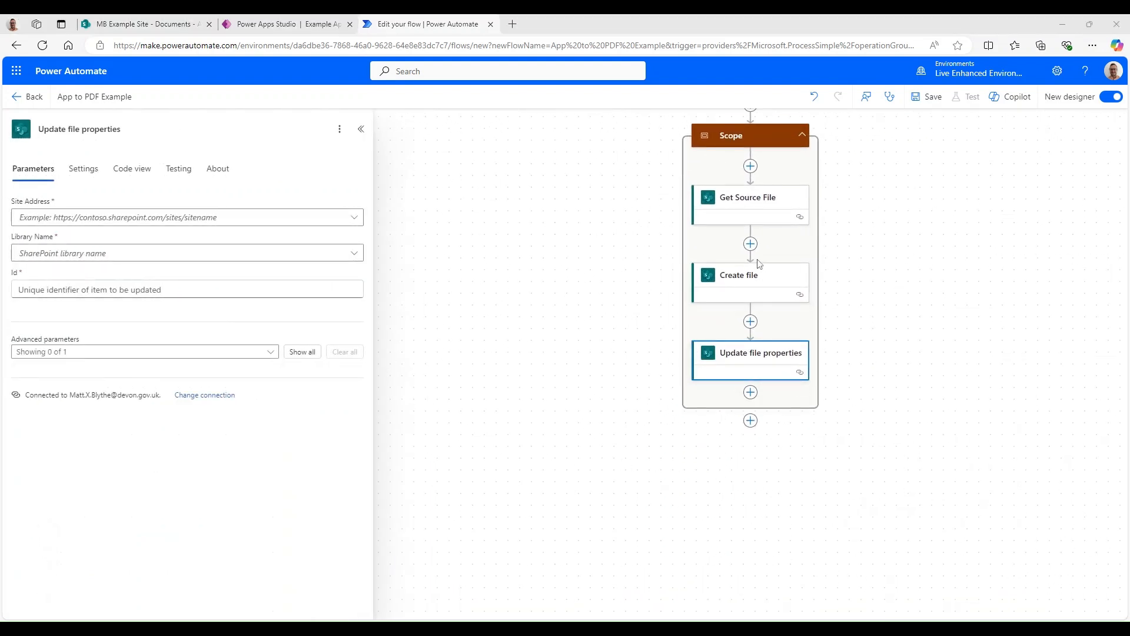
Begin renaming the Create file step by deleting 'file' from its title
click(760, 282)
right_click(762, 280)
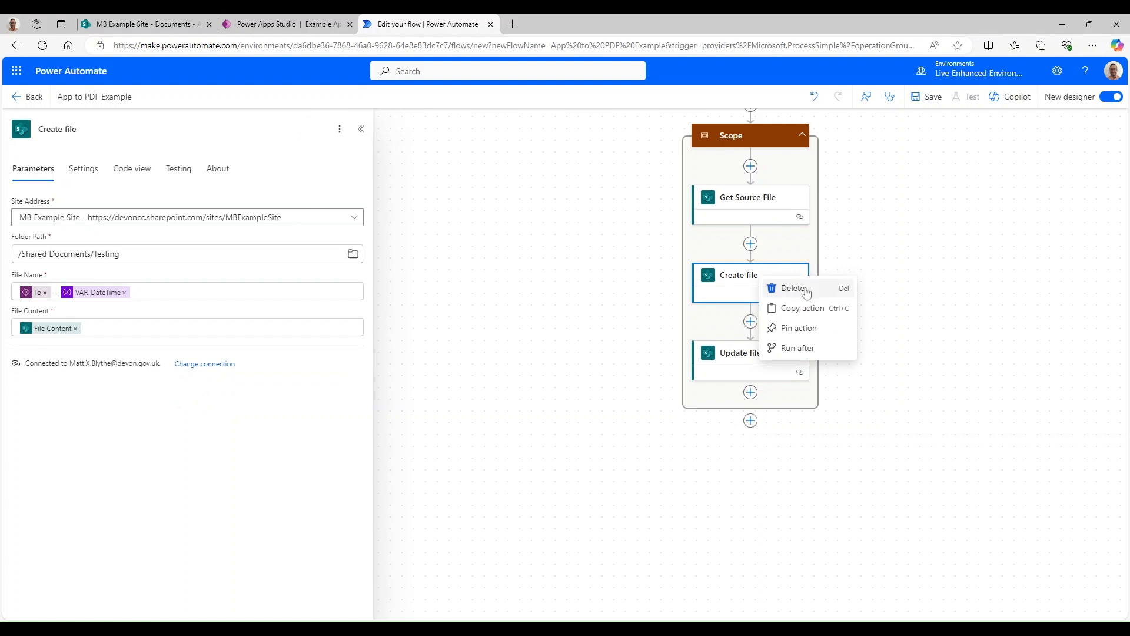
click(86, 132)
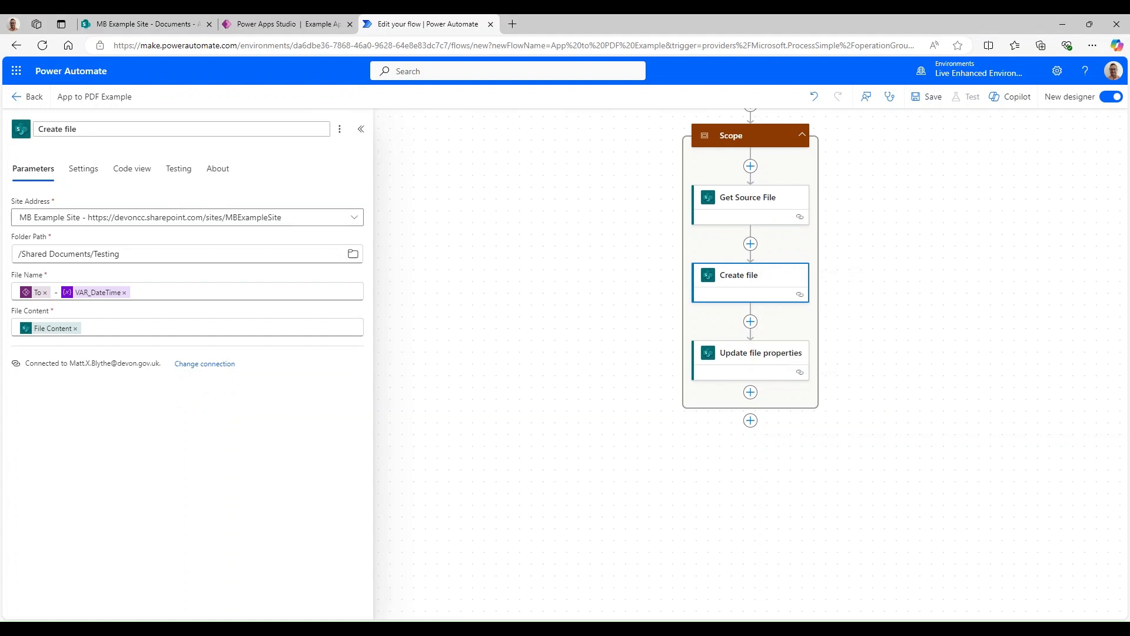
key(ctrl+shift+Left)
key(BackSpace)
Finish the title 'Create Copy of Word' and point Update file properties at MB Example Site's Documents library
text(Copy of Word)
click(948, 353)
click(788, 369)
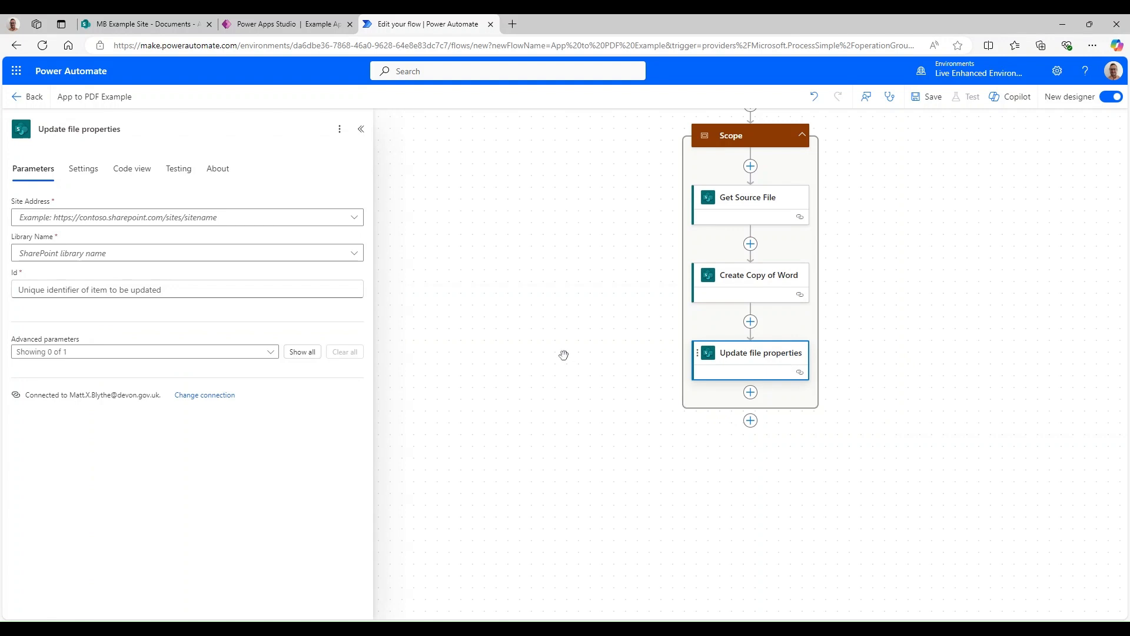
click(194, 220)
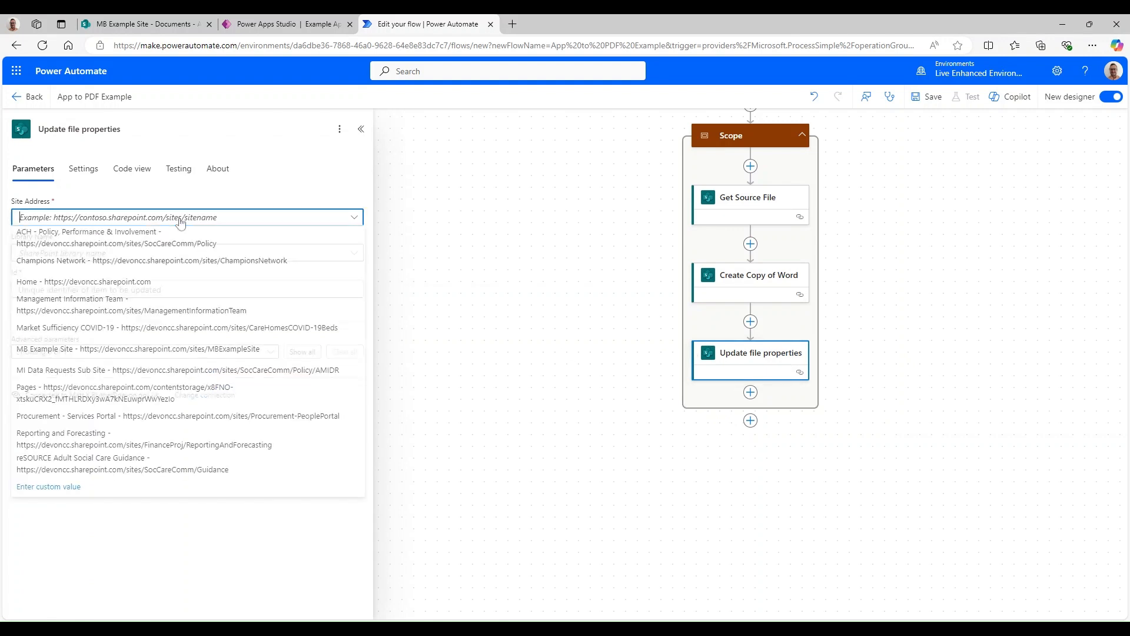
click(87, 345)
click(97, 255)
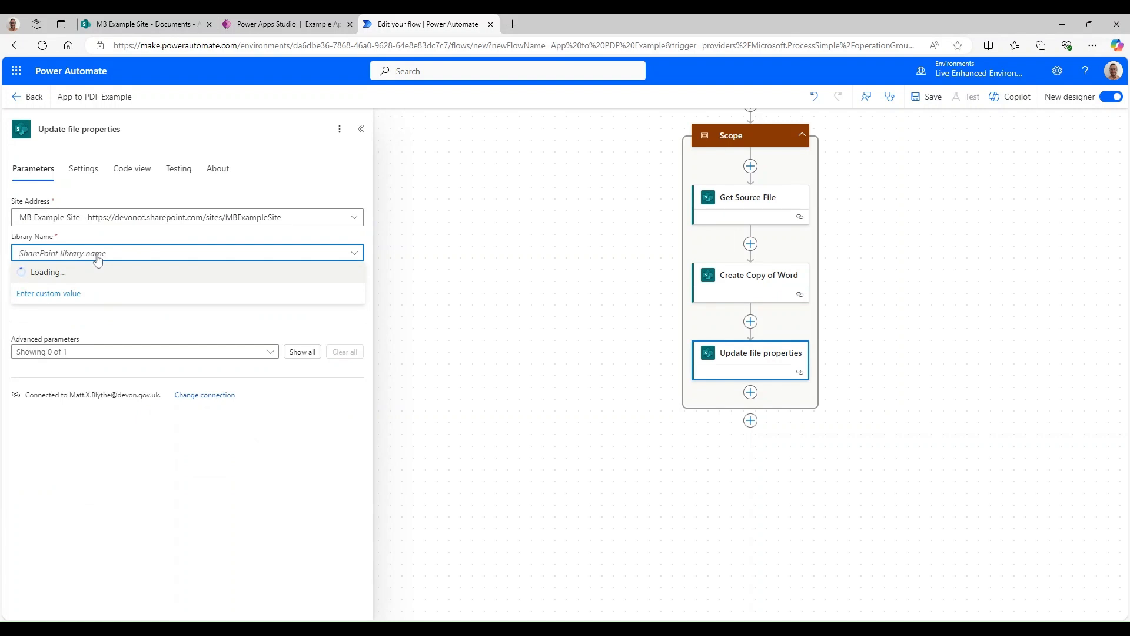
click(55, 272)
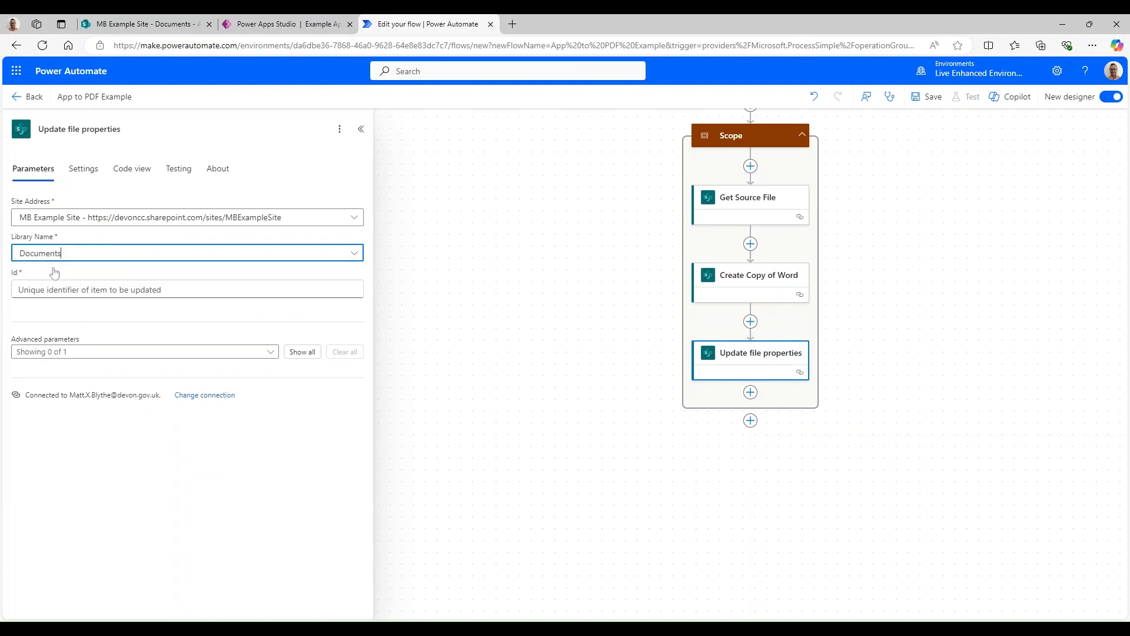
Set the update step's Id to Create Copy of Word's body/ItemId
click(329, 289)
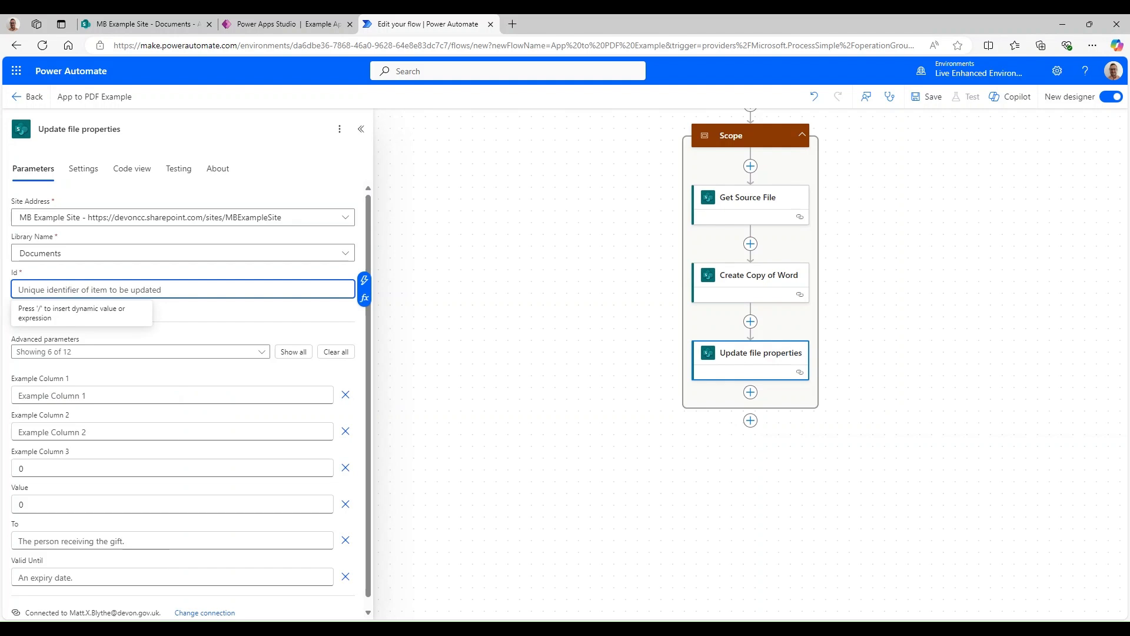
click(366, 281)
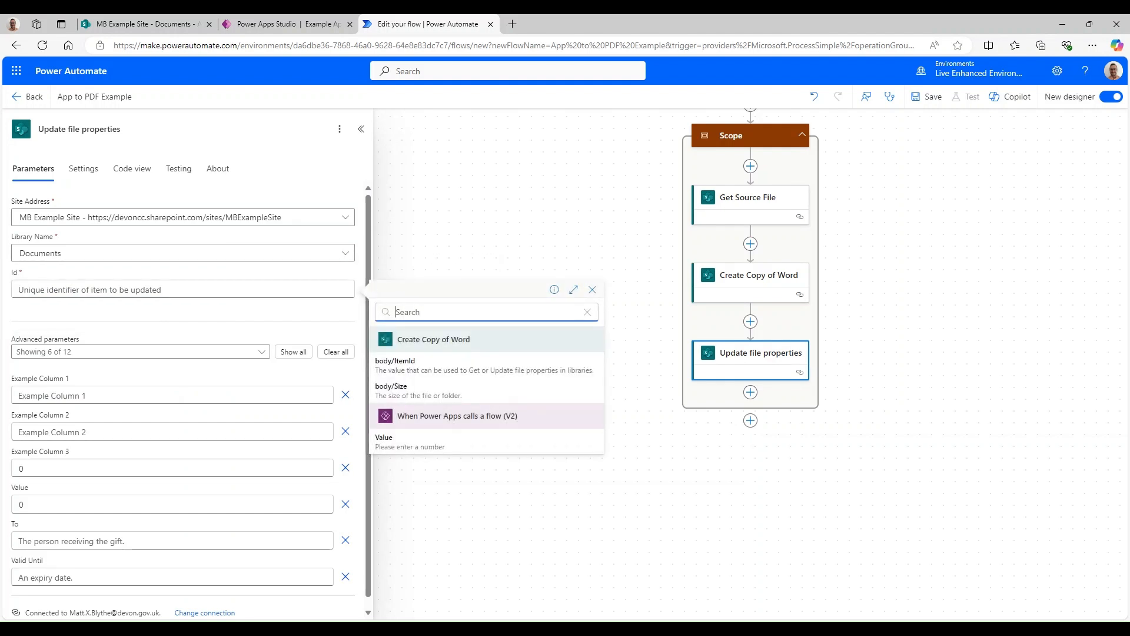
click(429, 366)
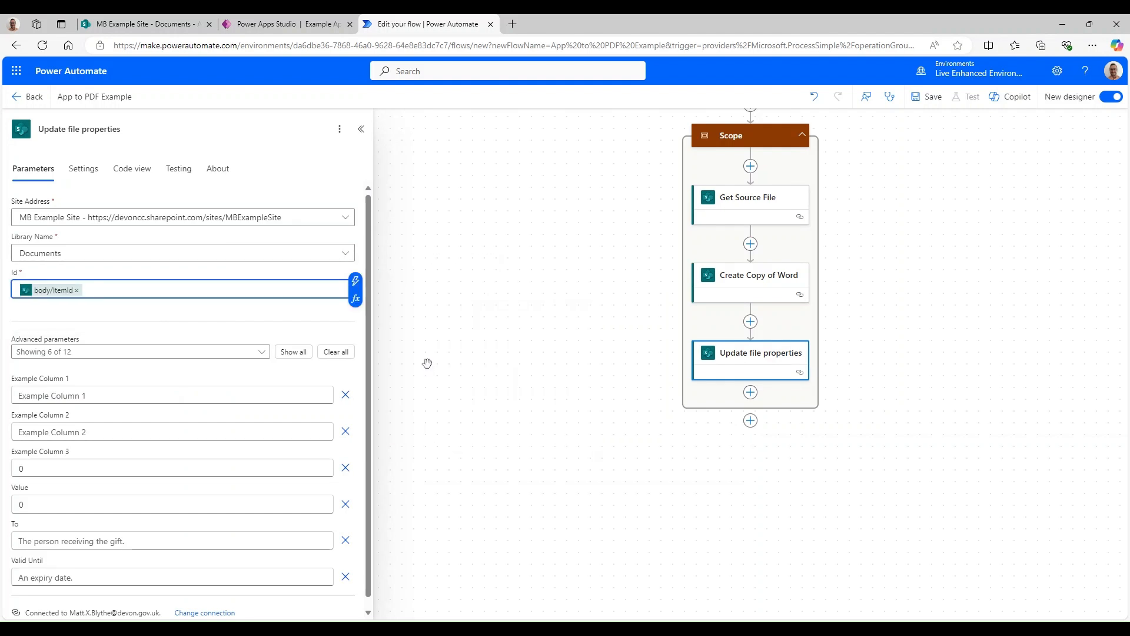
click(190, 321)
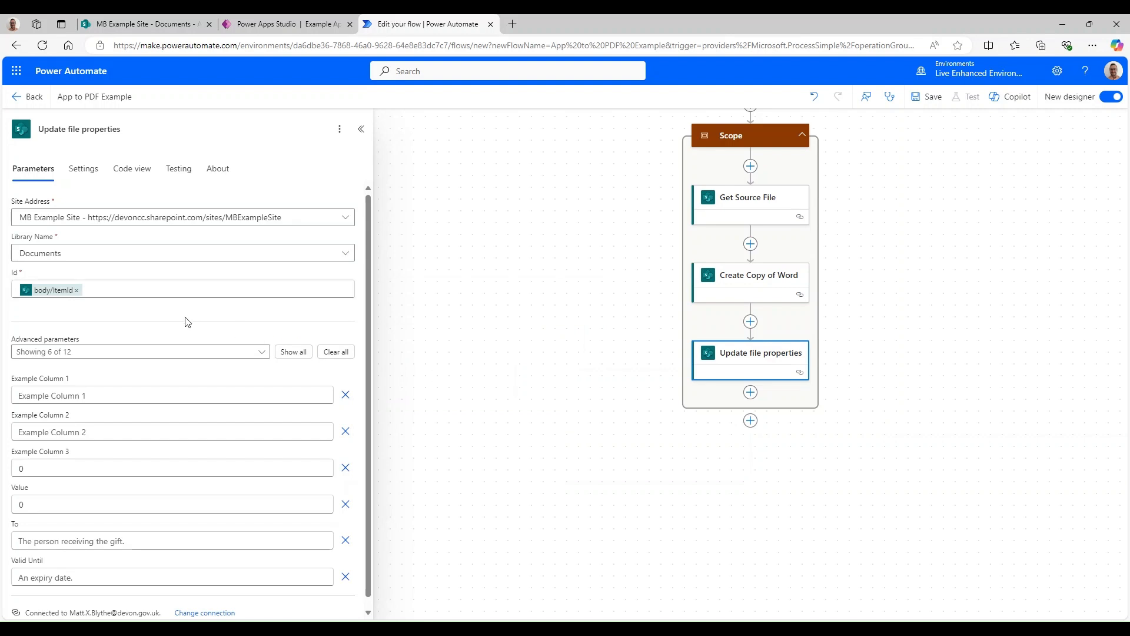
Remove Limit Columns by View, Title, Description, Author and Example Columns 1–3 parameters
scroll(167, 328, down, 1)
click(293, 345)
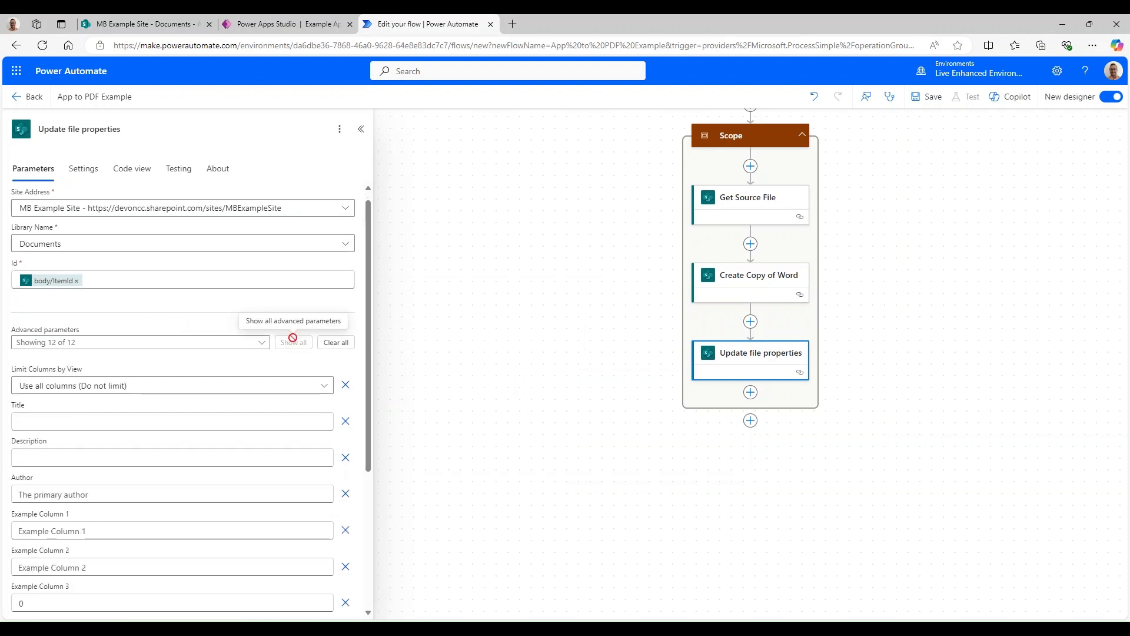
click(346, 386)
click(346, 386)
click(346, 386)
click(347, 386)
click(346, 386)
click(346, 385)
click(346, 387)
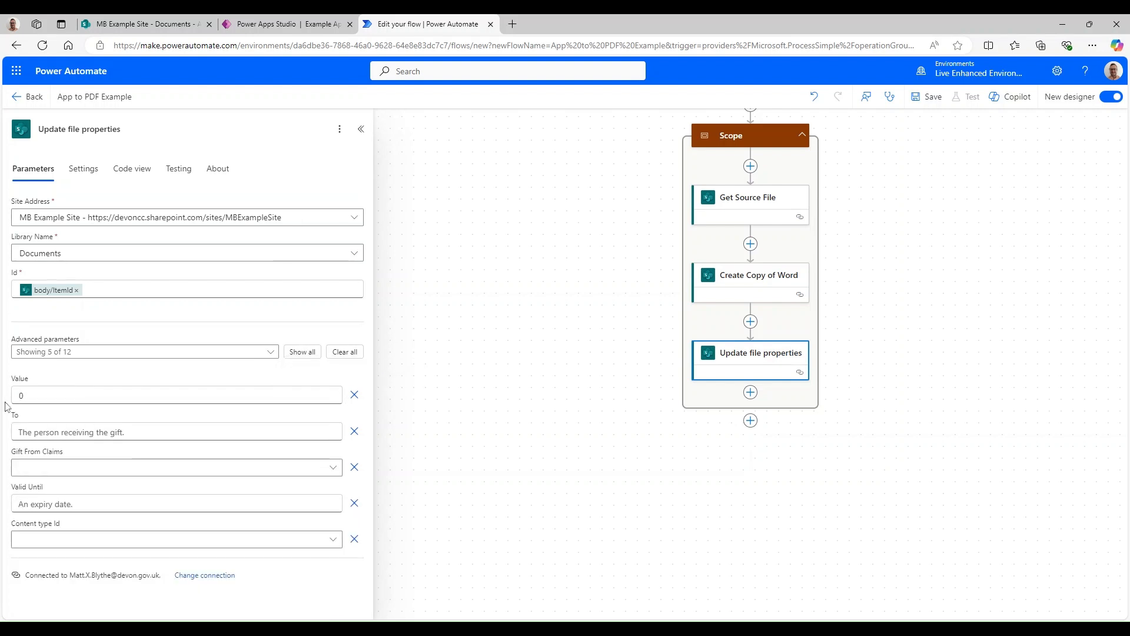
Remove Content type Id and fill Value with the trigger's Value input
click(354, 539)
click(22, 395)
key(BackSpace)
click(343, 388)
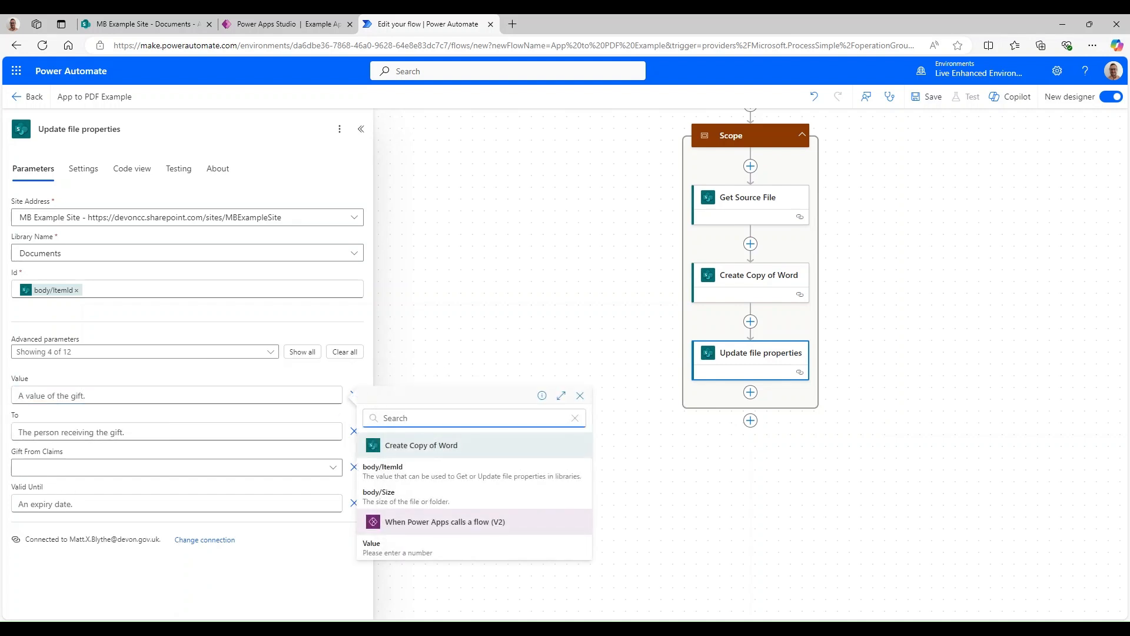
click(400, 547)
Fill To and Gift From Claims (custom value) with the trigger's To and Gift From inputs
click(20, 432)
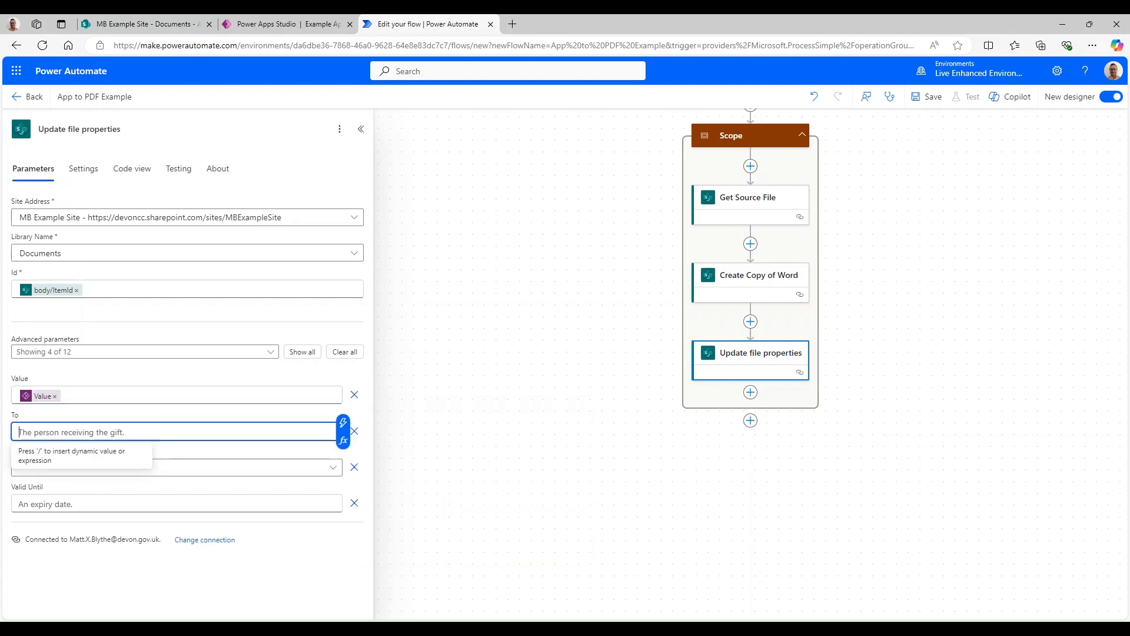
click(343, 423)
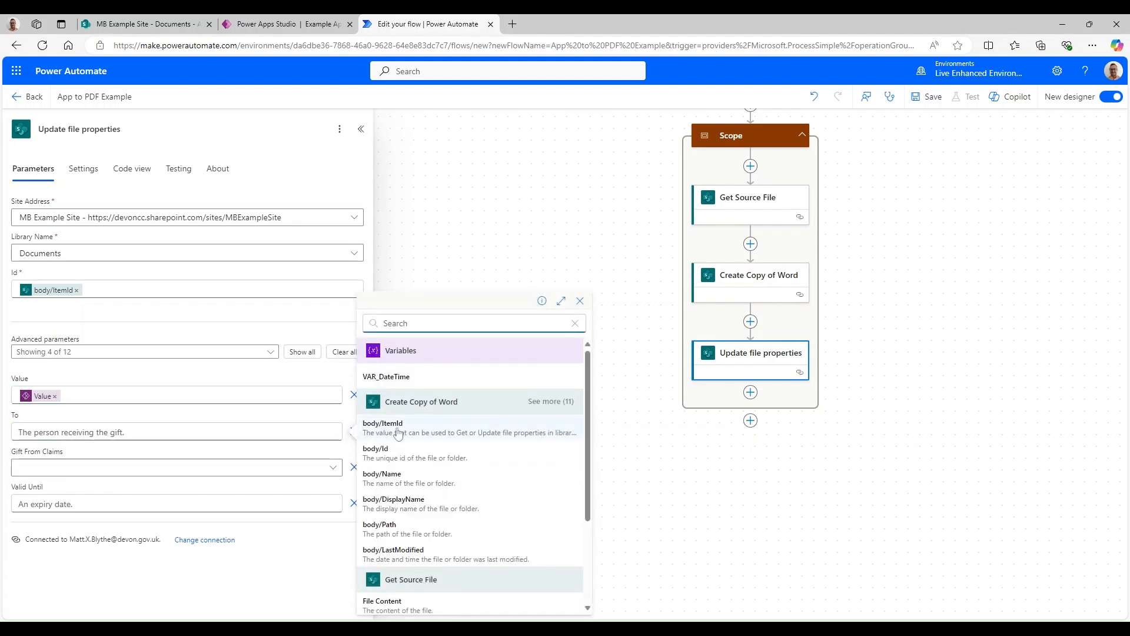
scroll(489, 478, down, 1)
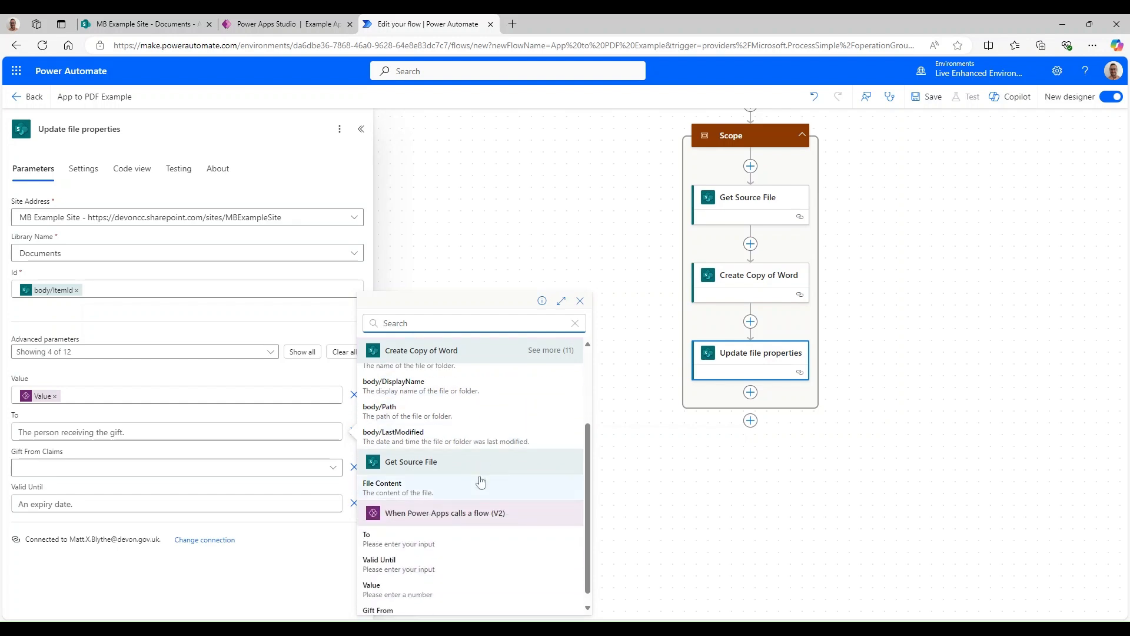
scroll(481, 481, down, 2)
click(401, 527)
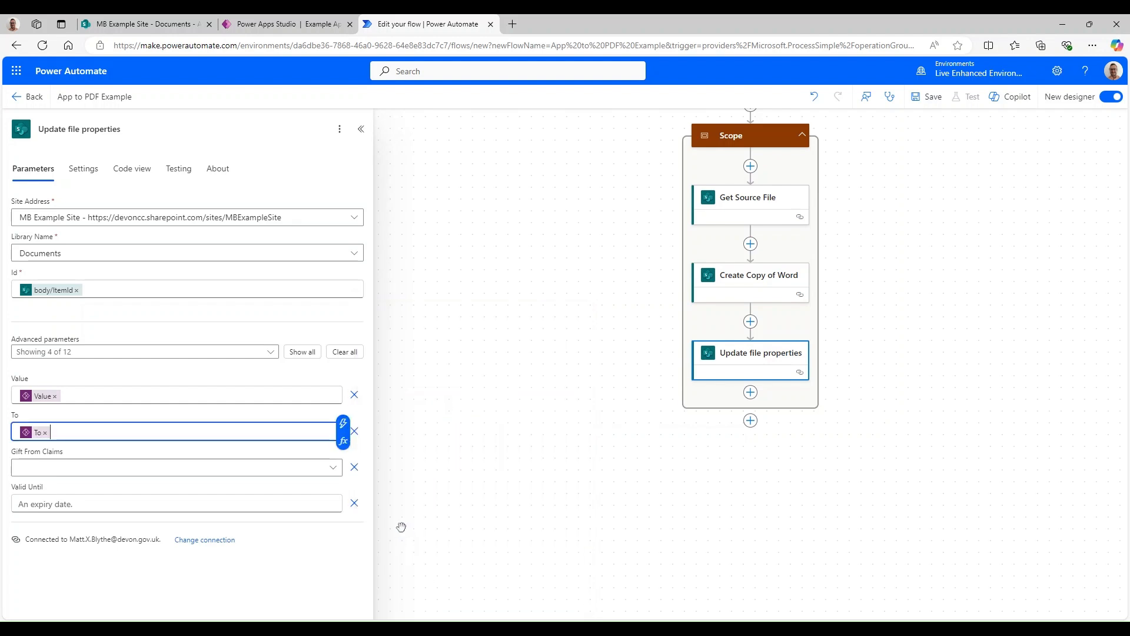
click(185, 479)
scroll(376, 501, down, 2)
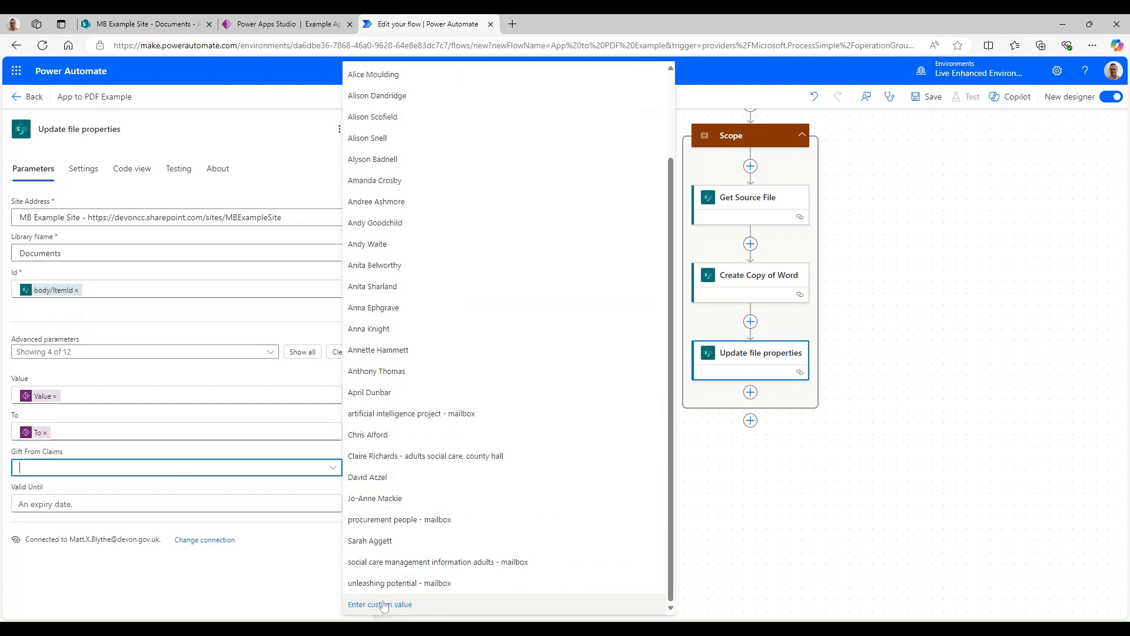
click(378, 605)
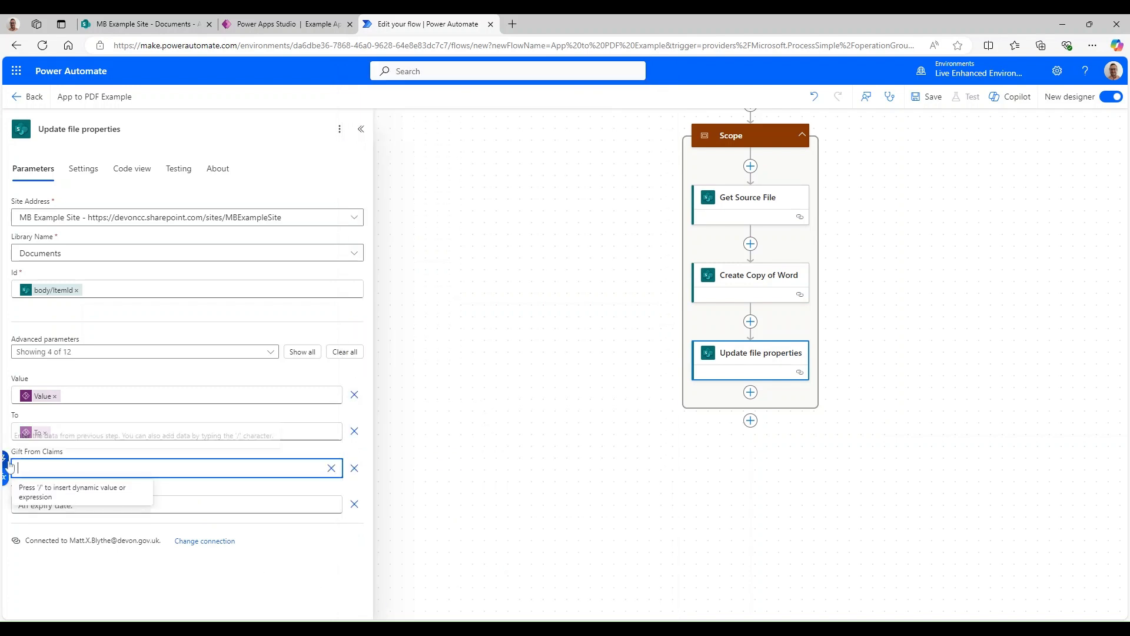
key(slash)
scroll(478, 473, down, 1)
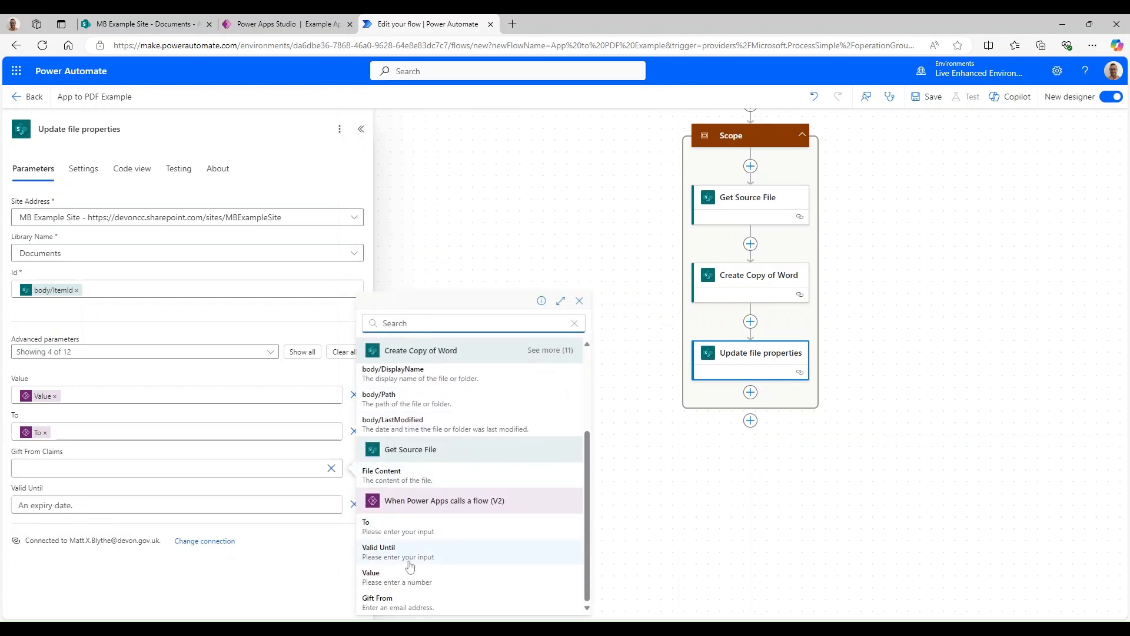
click(409, 604)
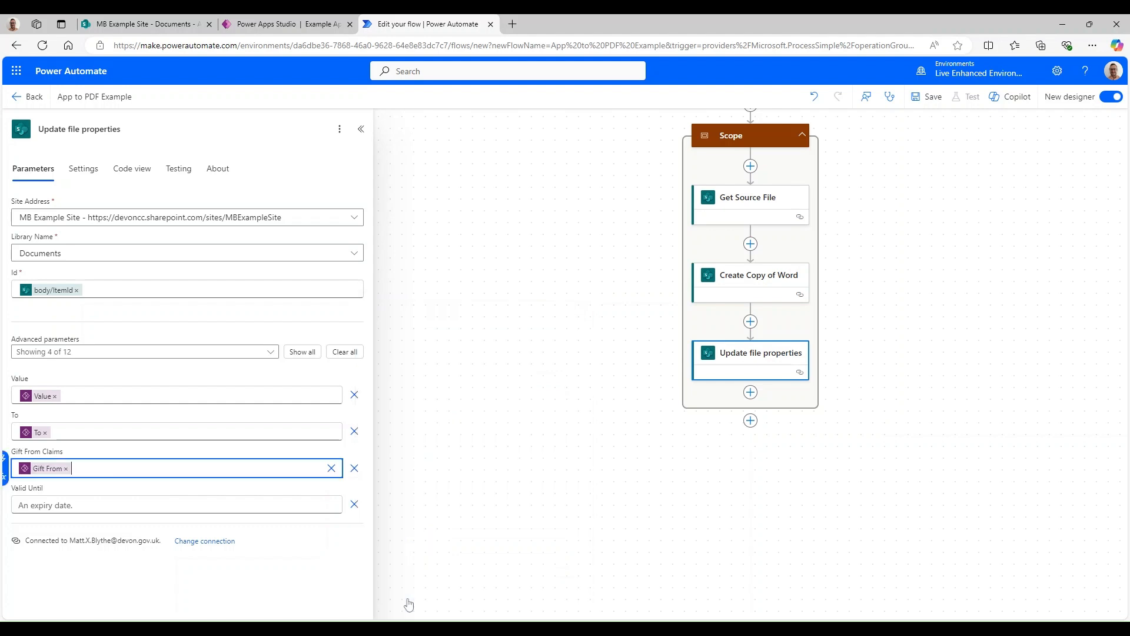
Fill Valid Until with the trigger's Valid Until input
click(338, 505)
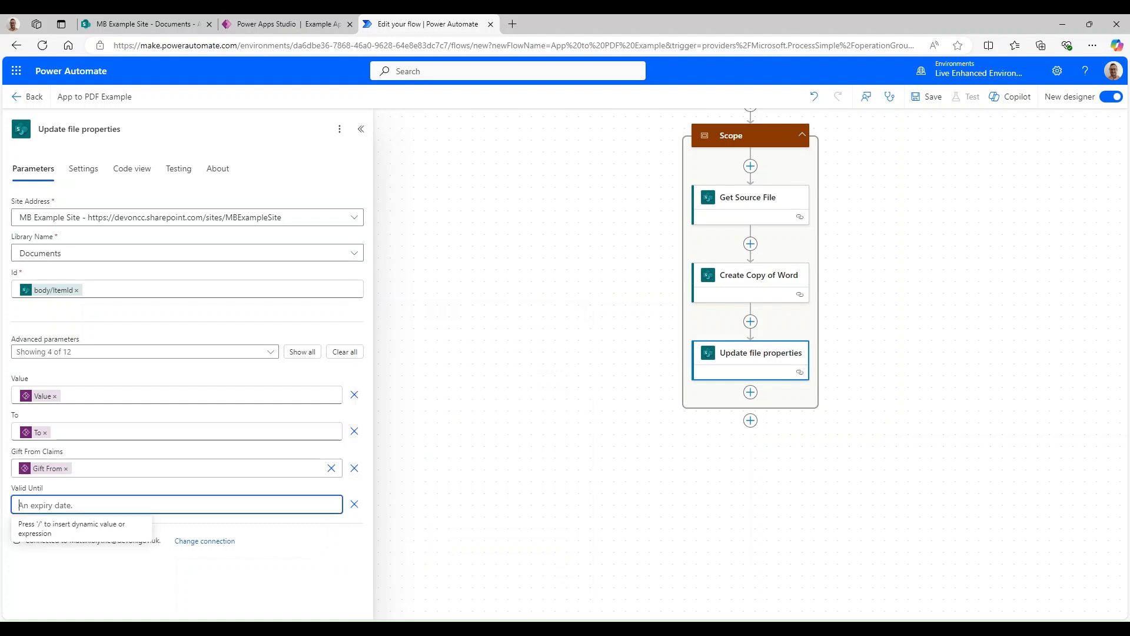
click(346, 505)
scroll(423, 530, down, 3)
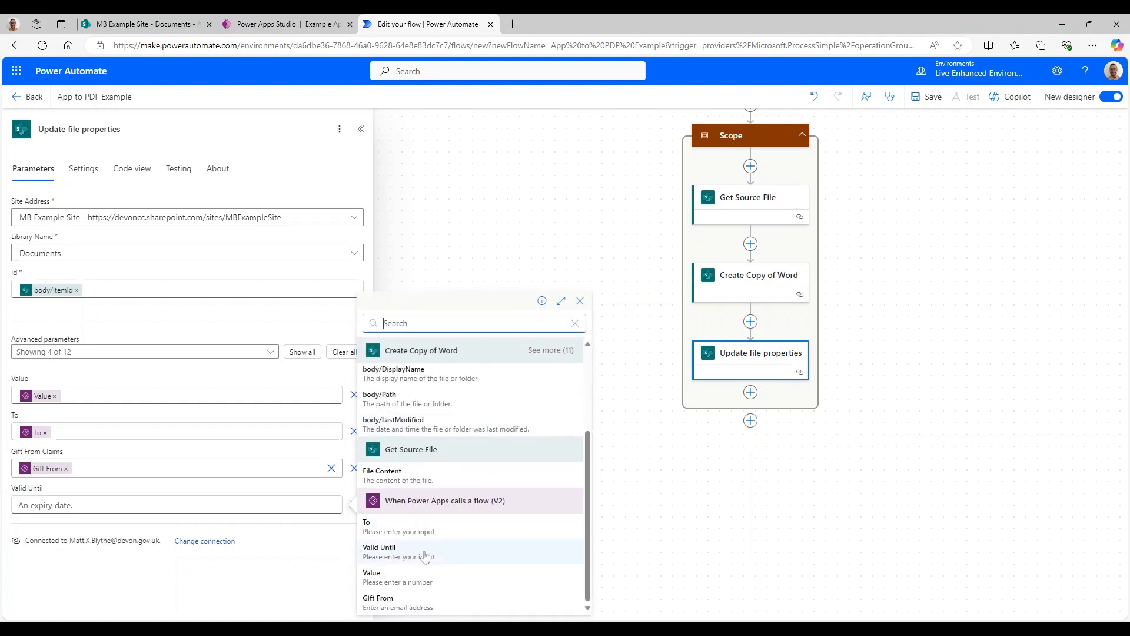
click(416, 556)
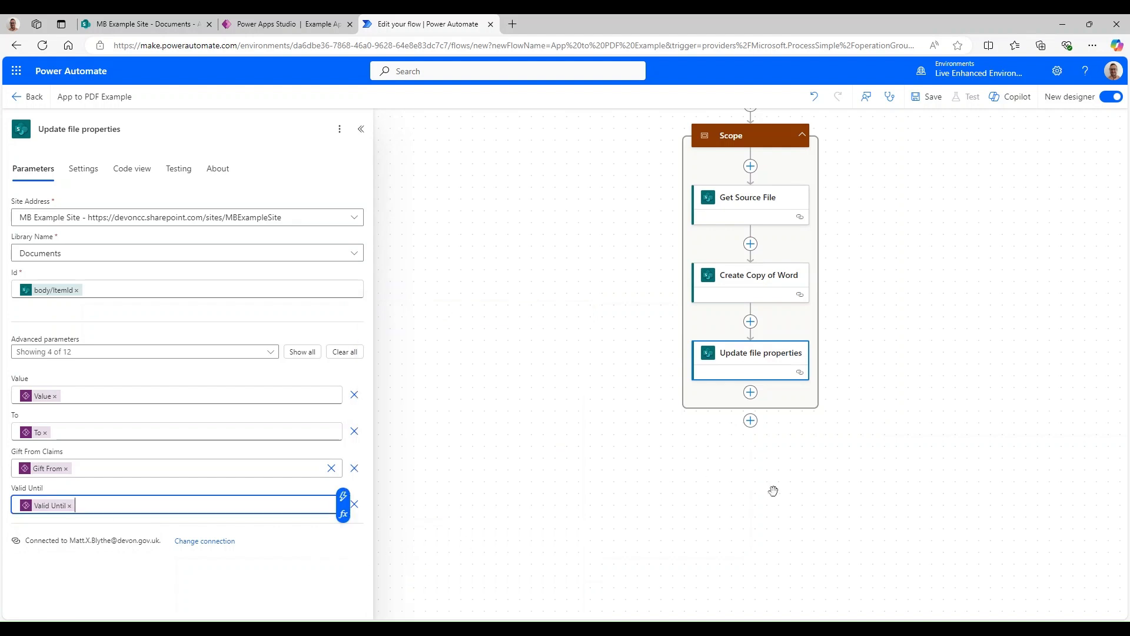
click(768, 364)
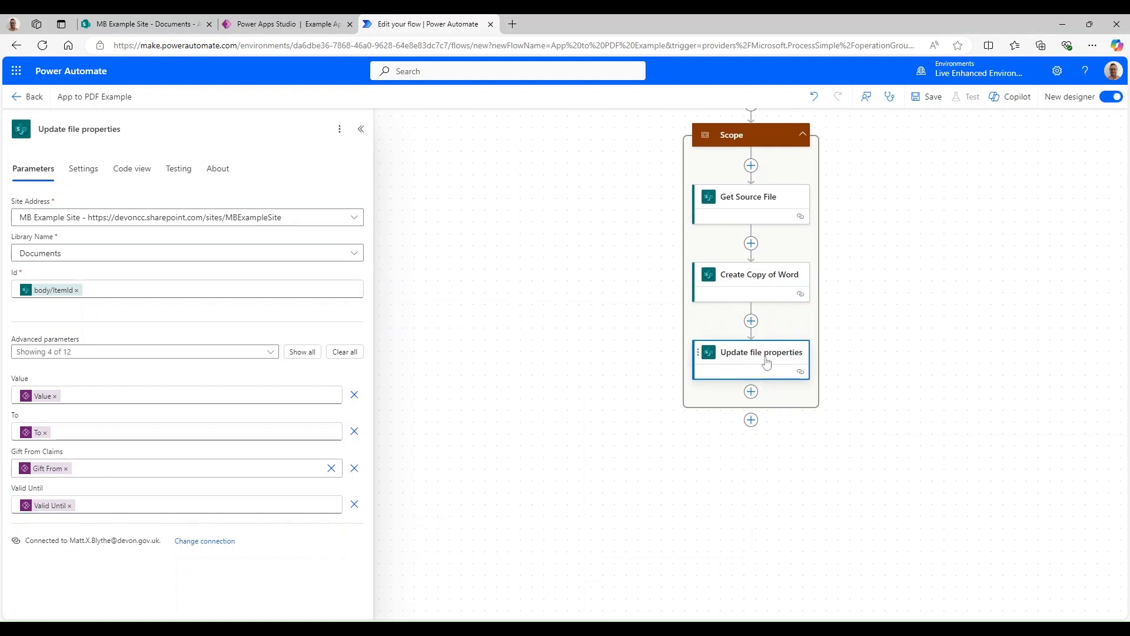
Rename the Update file properties step to 'Update Word Copy'
right_click(767, 363)
click(896, 328)
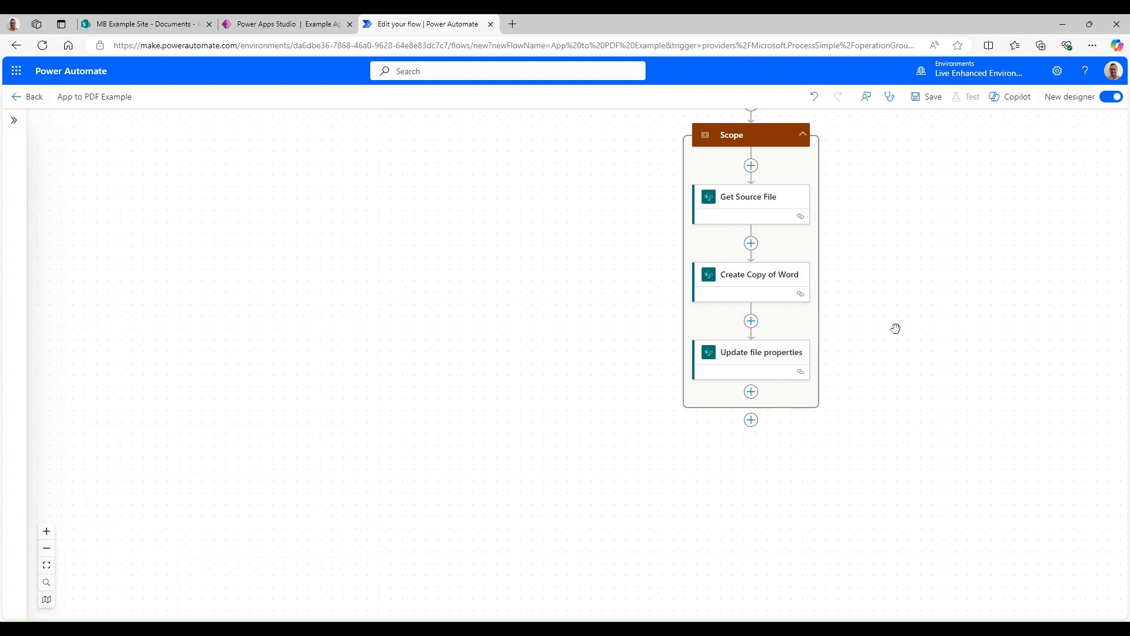
click(758, 354)
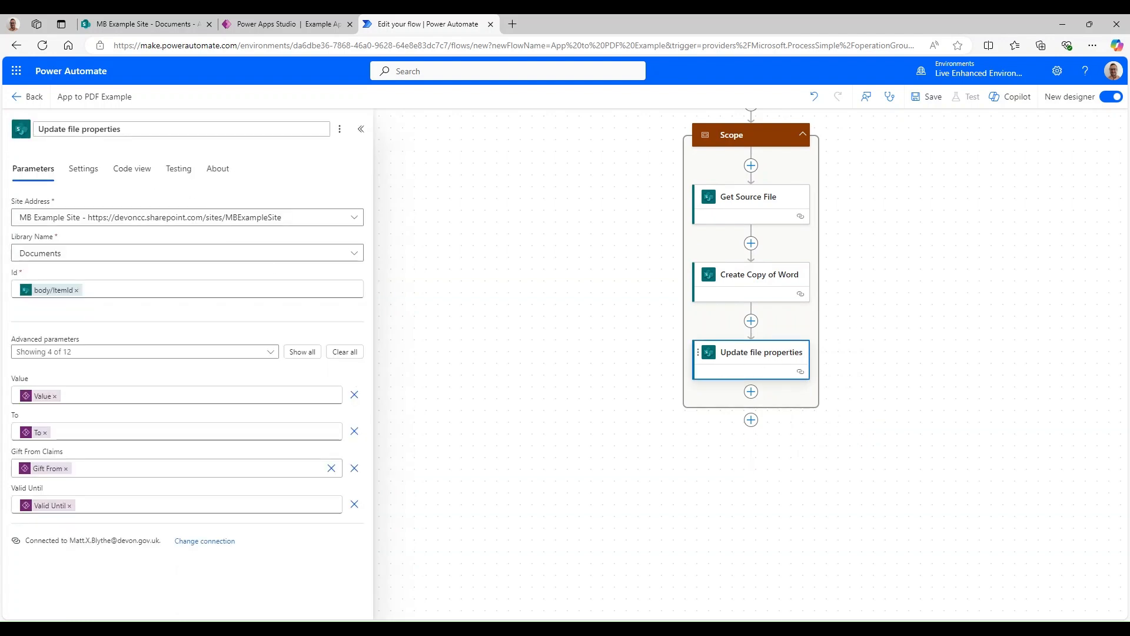
drag(121, 129, 71, 129)
key(BackSpace)
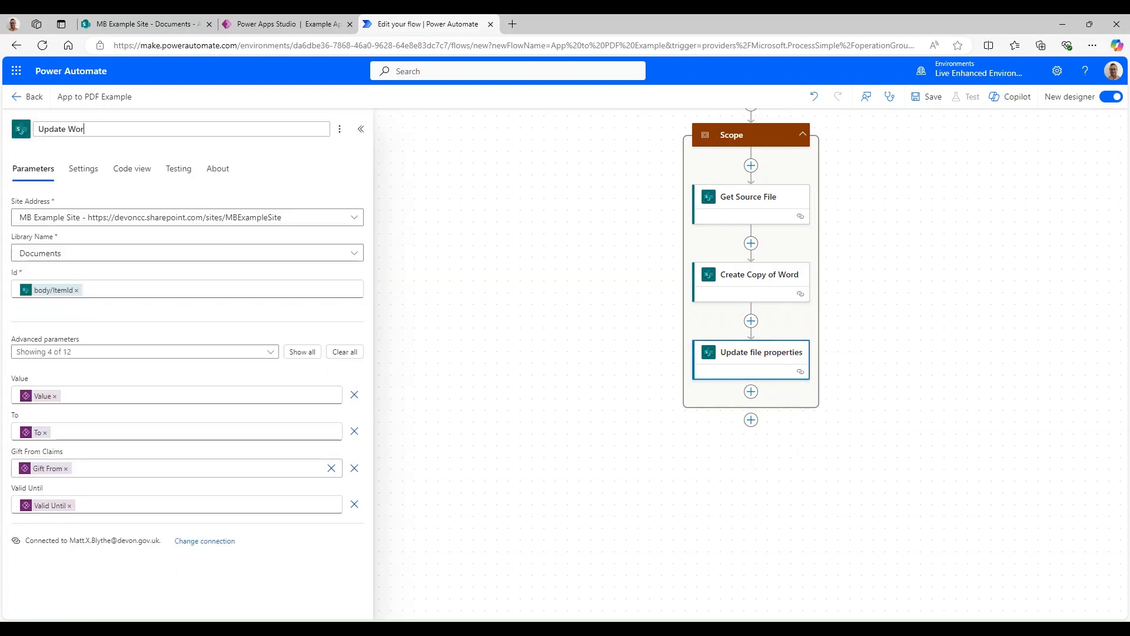
text(Word Copy)
click(575, 276)
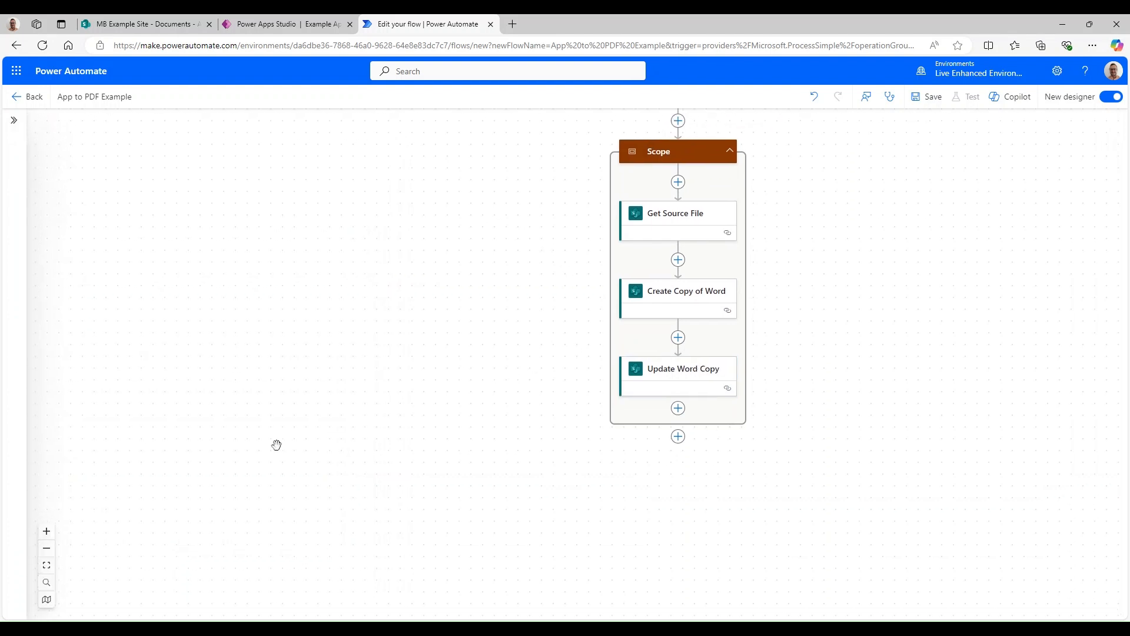
click(678, 408)
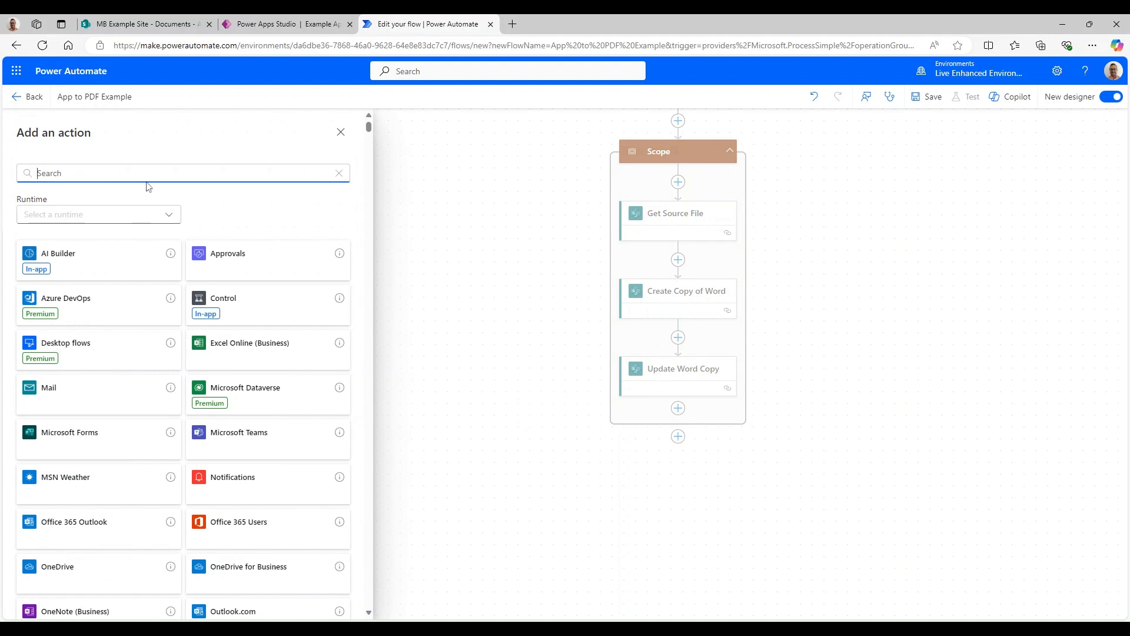
Add a SharePoint Get file content action to the flow
text(get file conte)
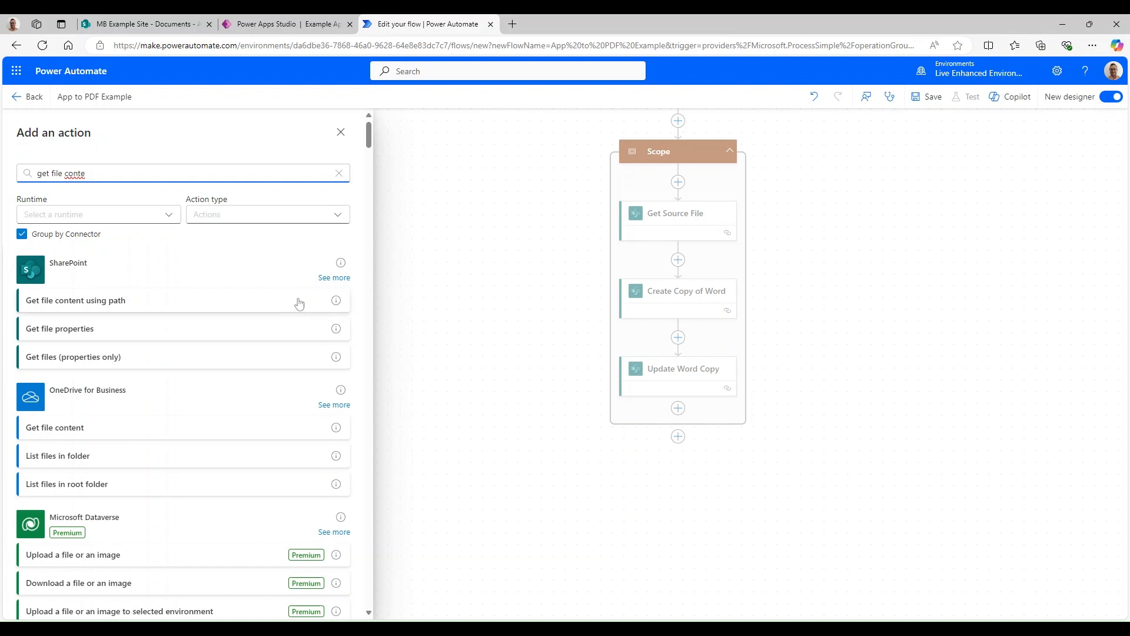
click(329, 279)
scroll(299, 353, down, 10)
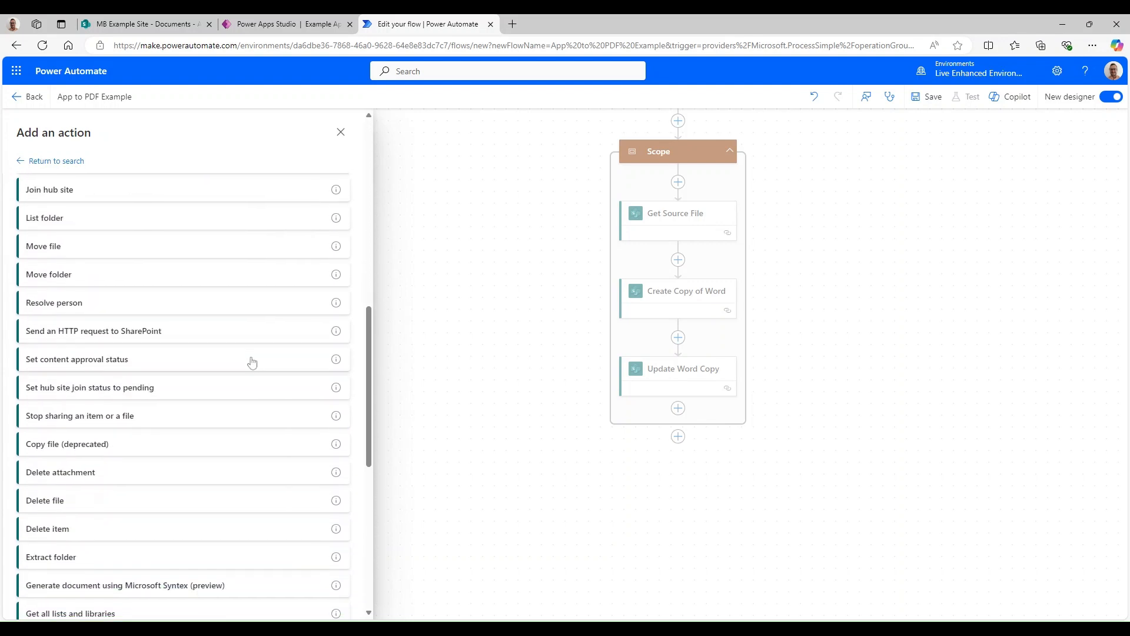
scroll(252, 361, down, 4)
scroll(252, 360, down, 1)
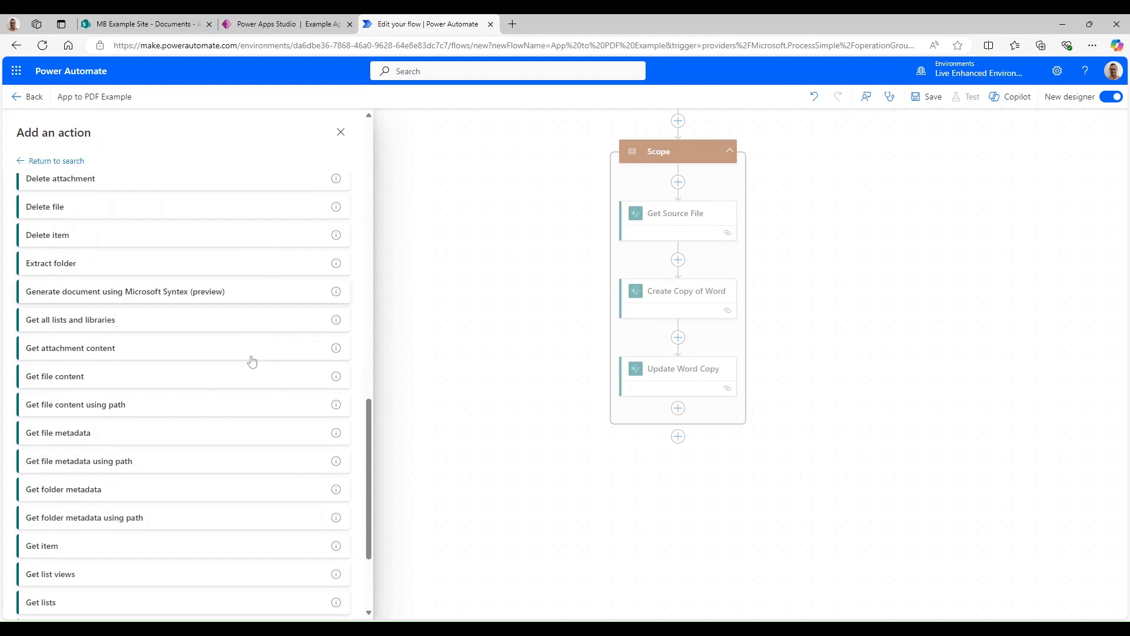
click(112, 377)
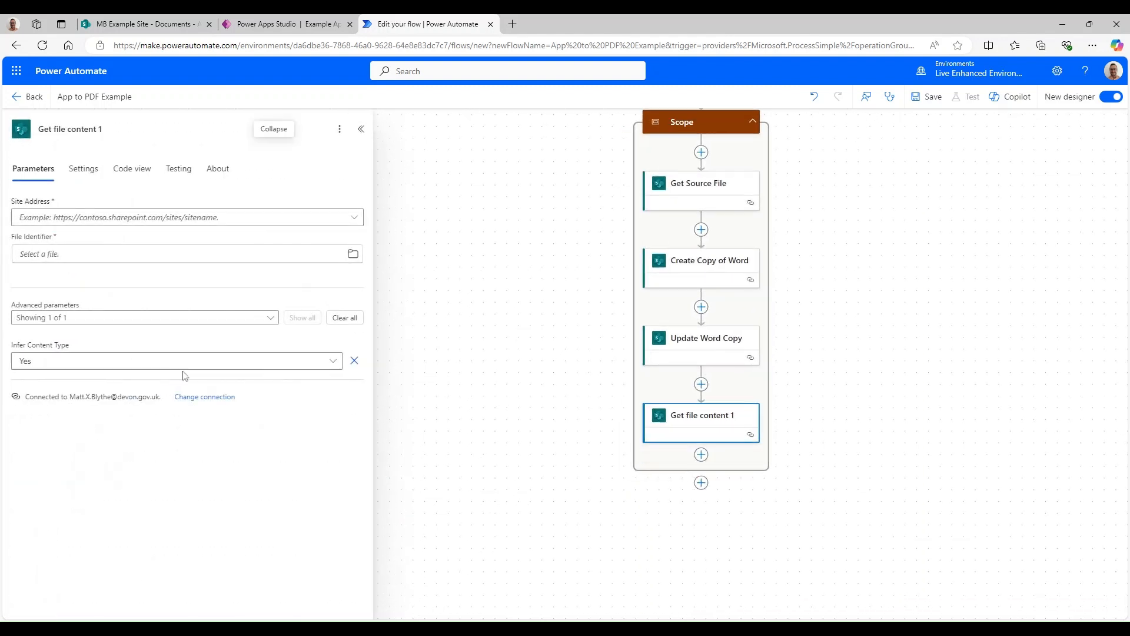
Set Site Address to MB Example Site and File Identifier to Update Word Copy's Identifier, then save
click(235, 217)
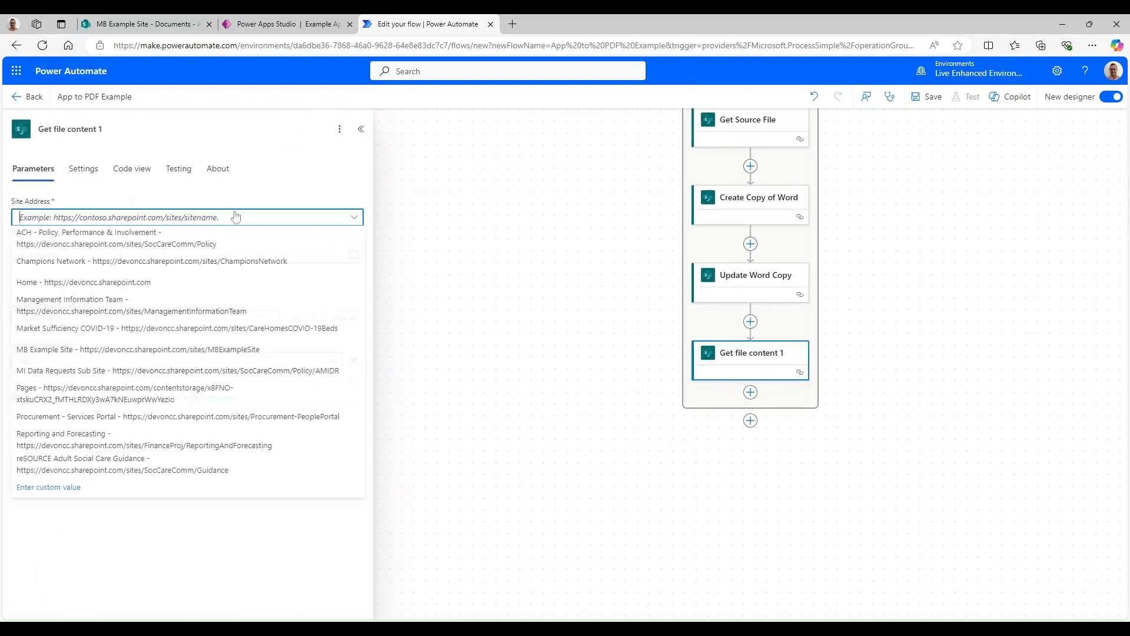
click(80, 350)
click(132, 254)
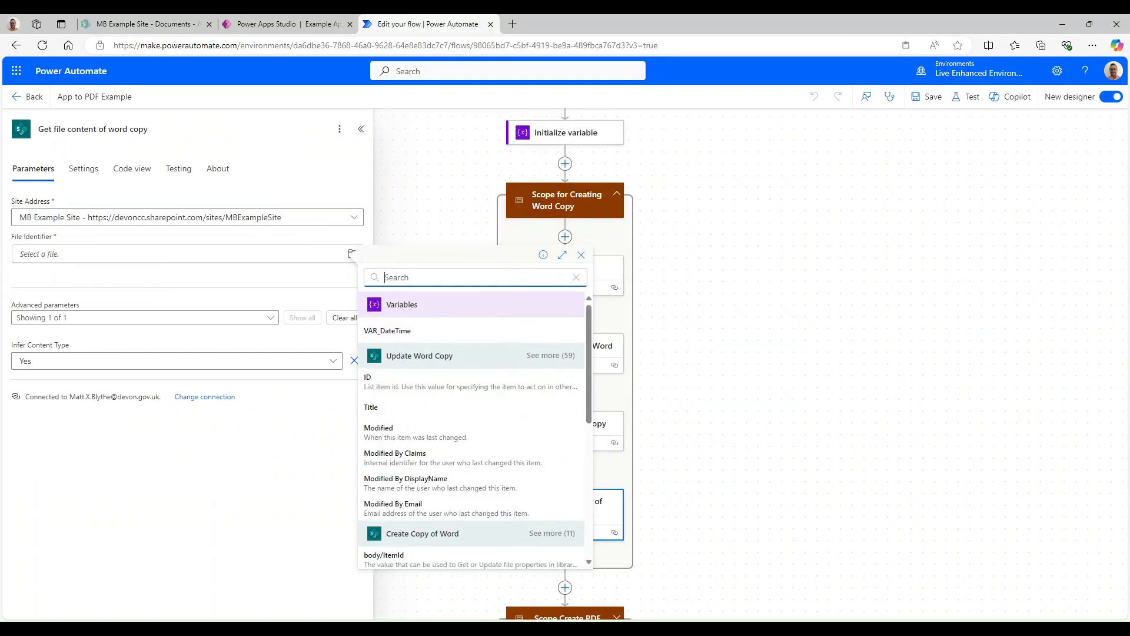
text(identif)
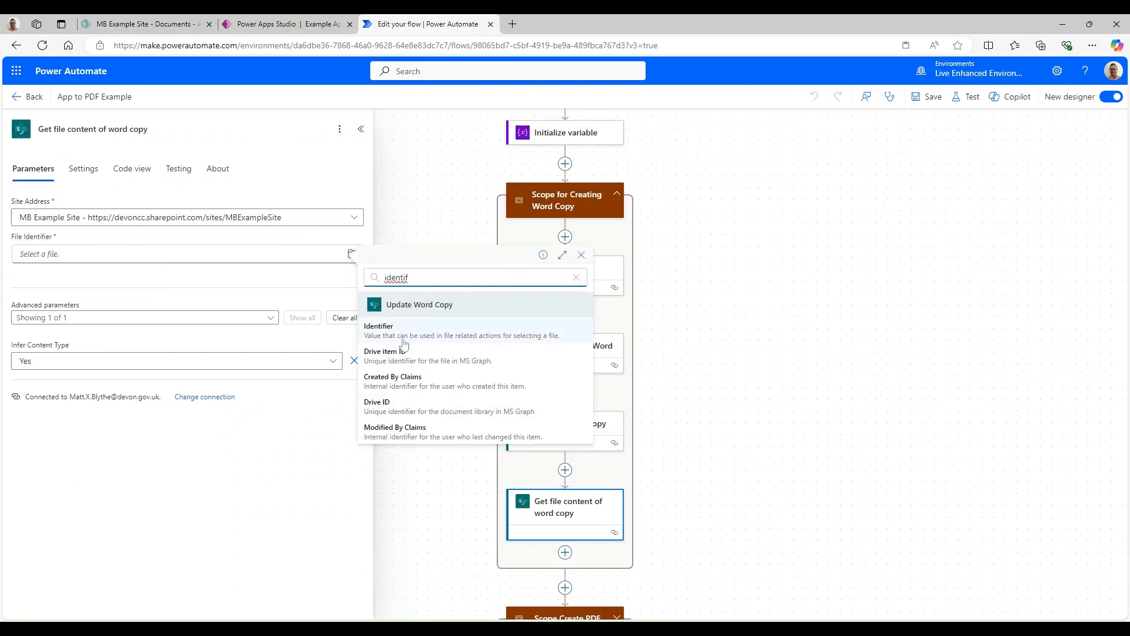
click(518, 336)
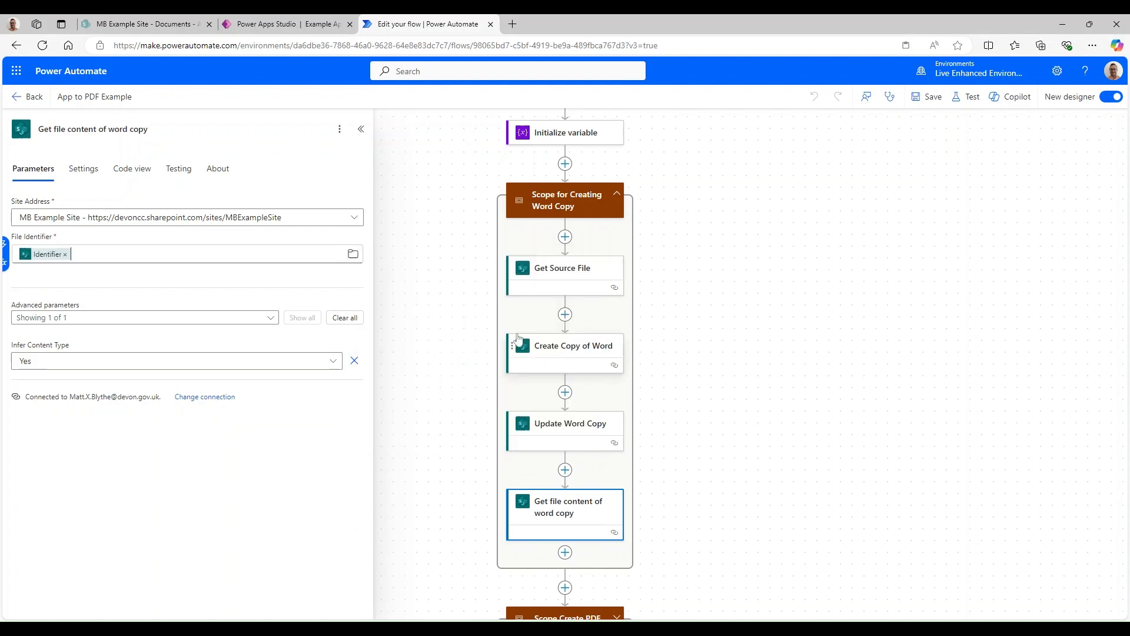
click(933, 96)
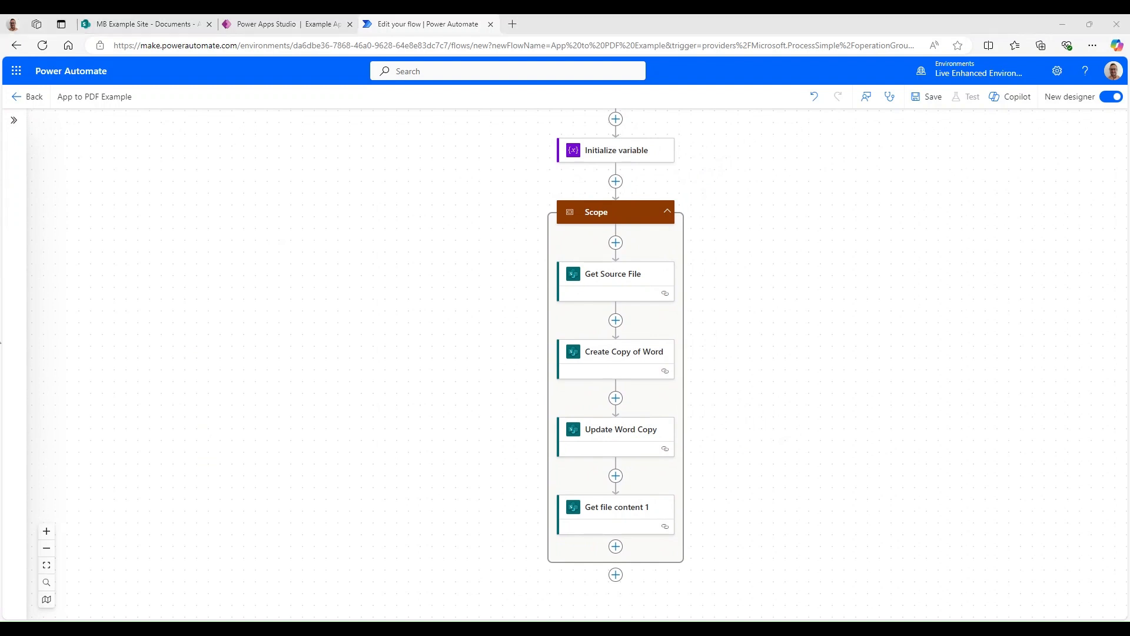
Add a second Scope after the existing scope and search 'create f' for an action inside it
click(641, 210)
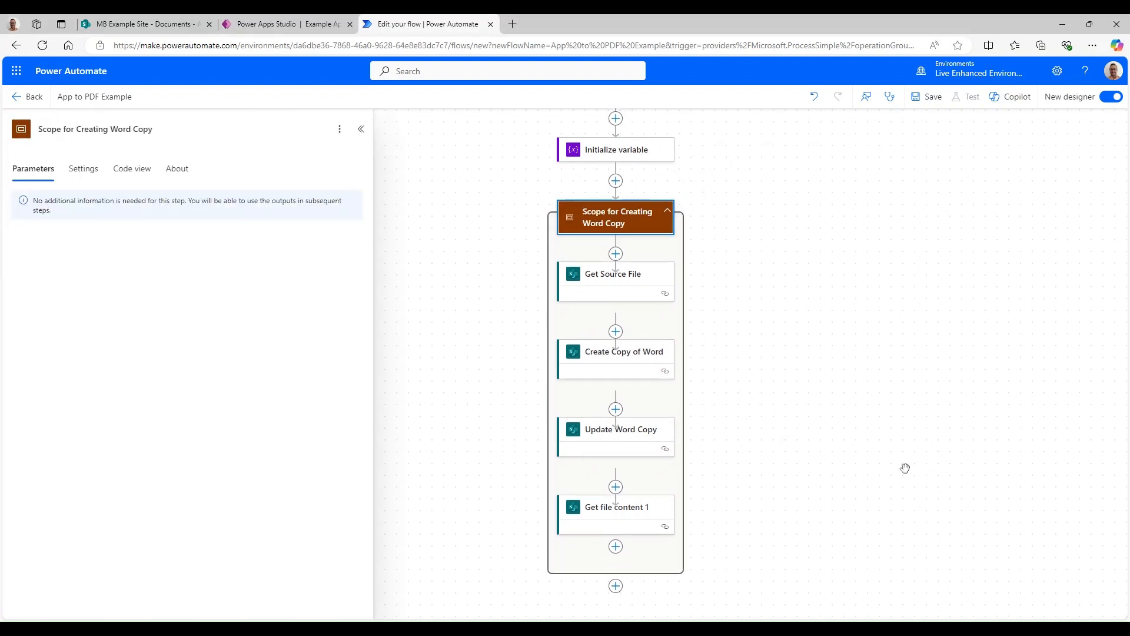
drag(888, 484, 895, 452)
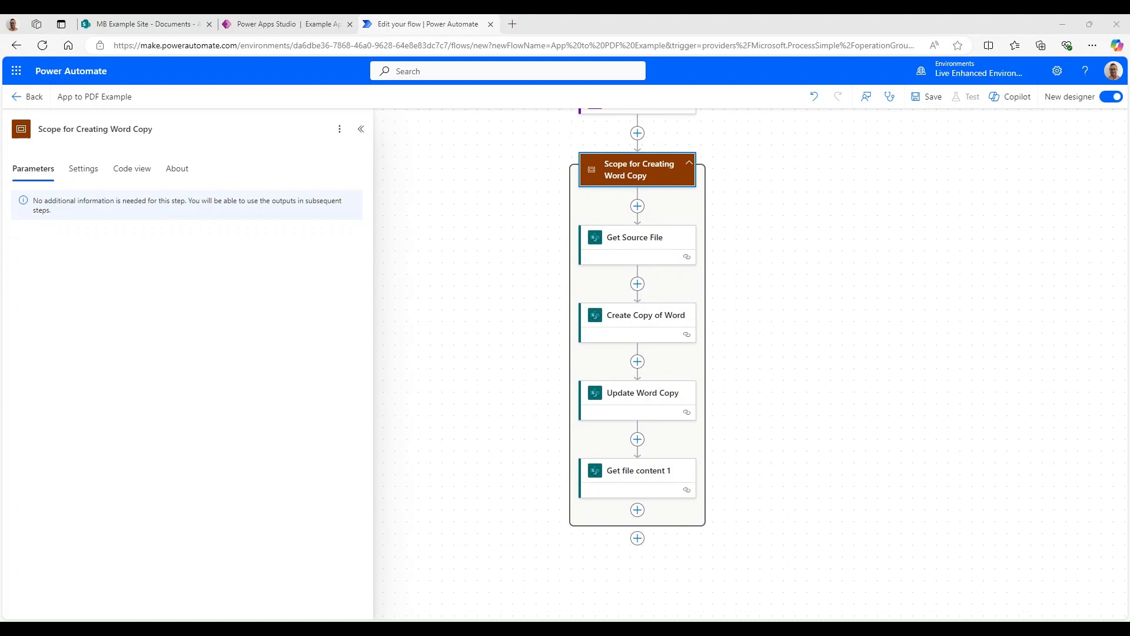
drag(866, 507, 780, 202)
click(612, 210)
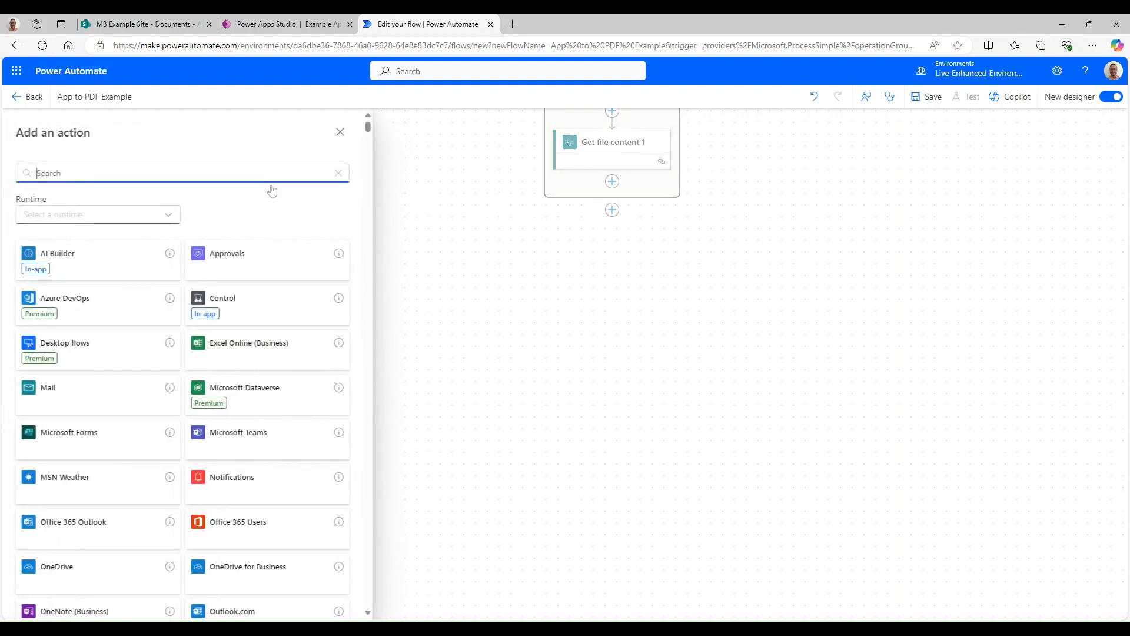
text(scope)
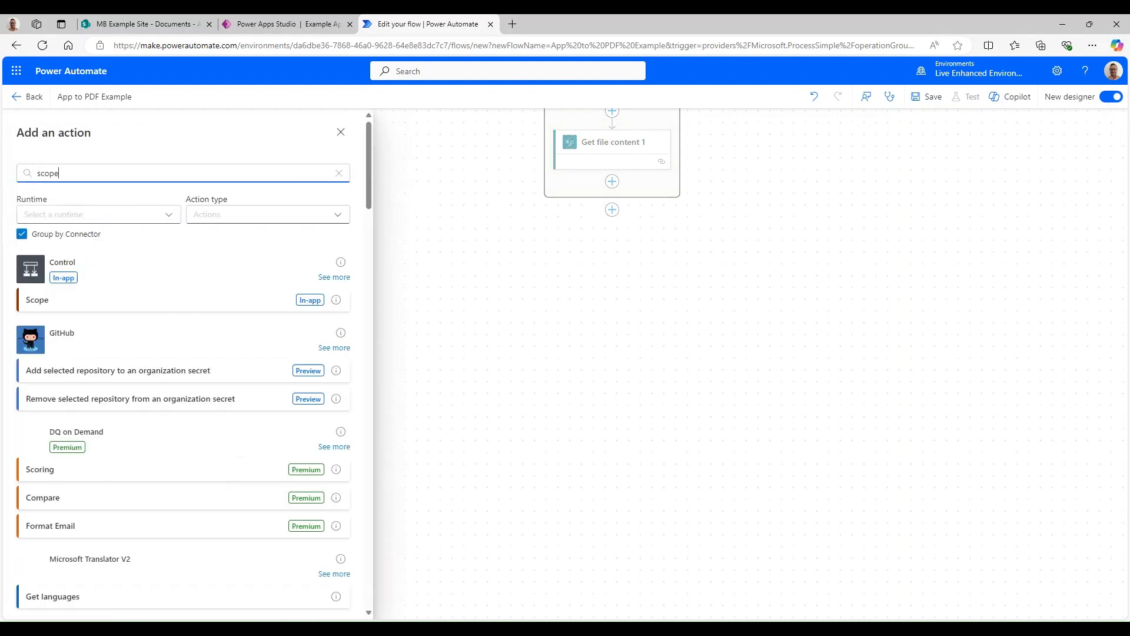
click(83, 301)
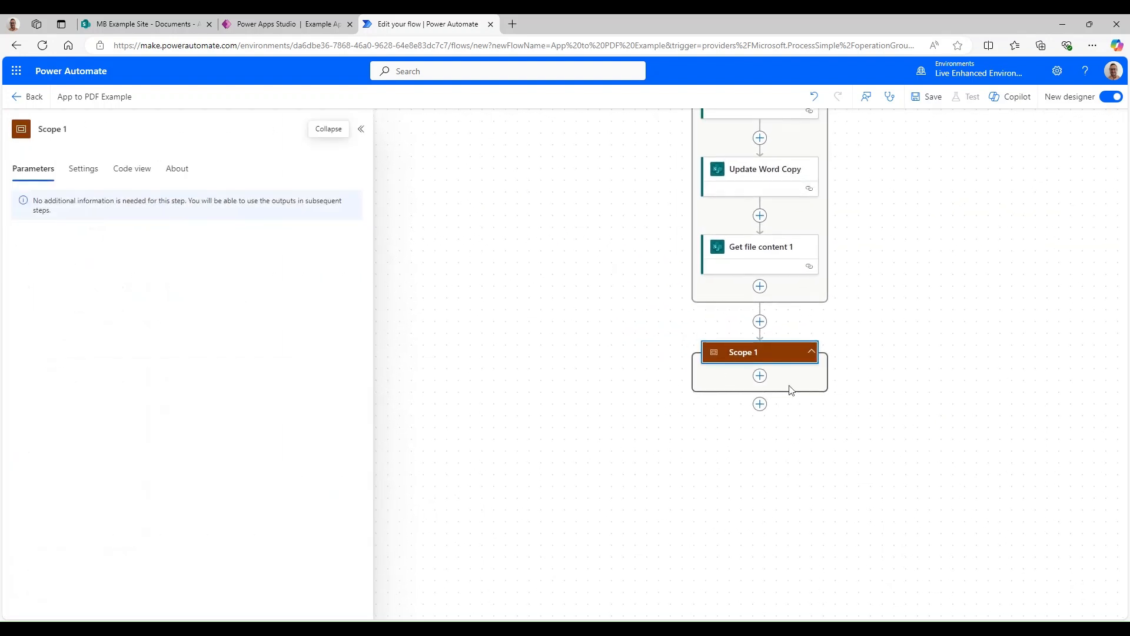
click(760, 375)
text(create f)
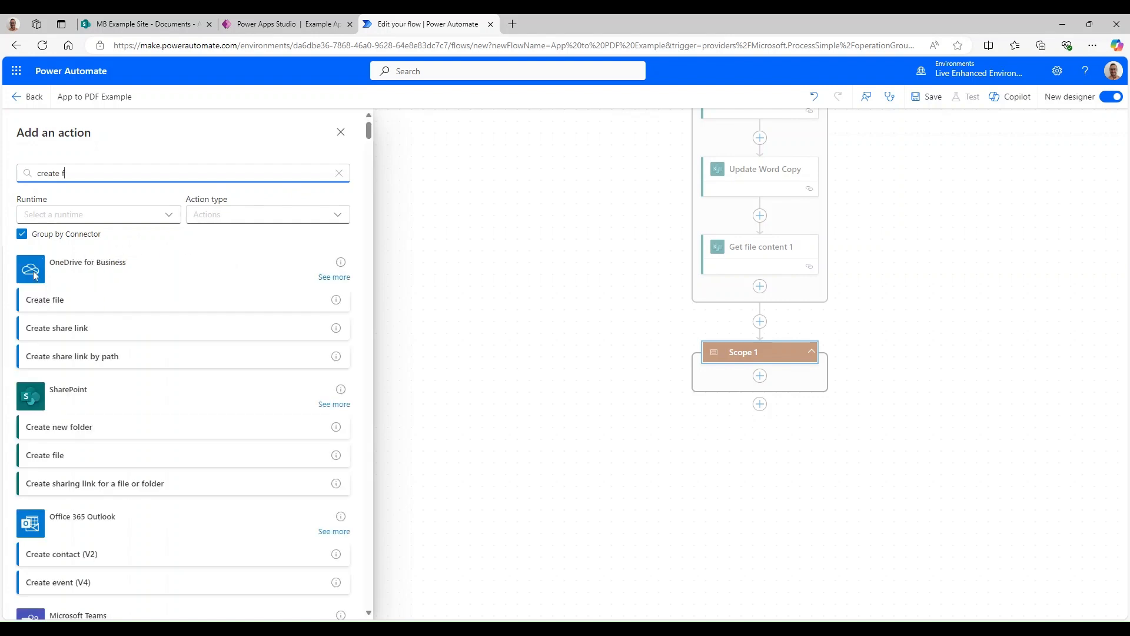
Add a OneDrive for Business Create file step inside Scope 1 with Folder Path '/'
click(64, 300)
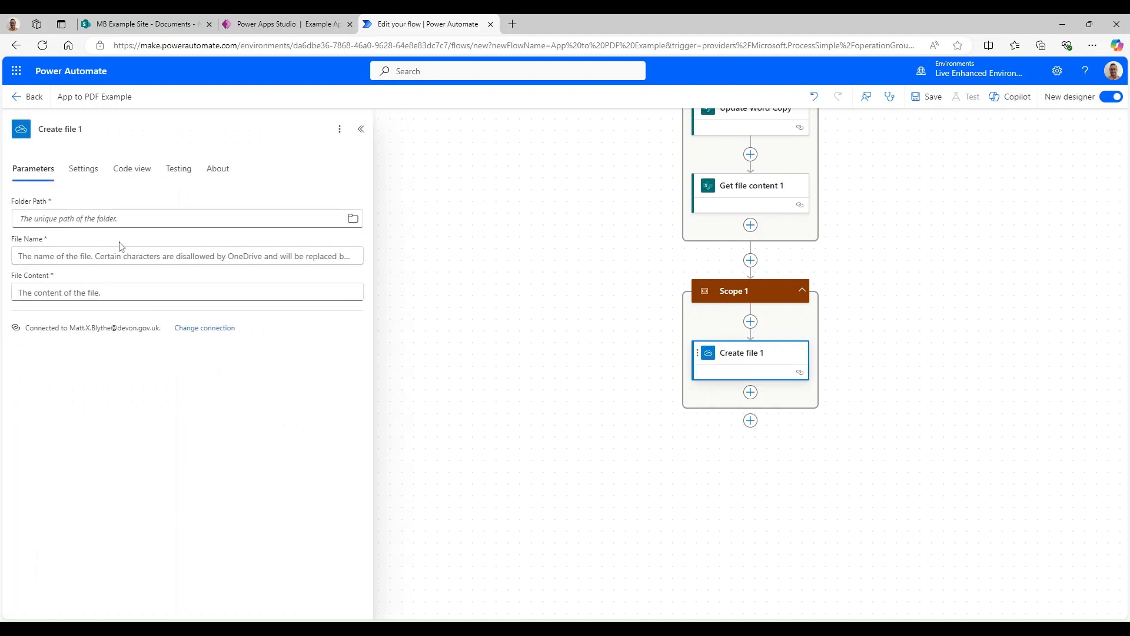
click(94, 218)
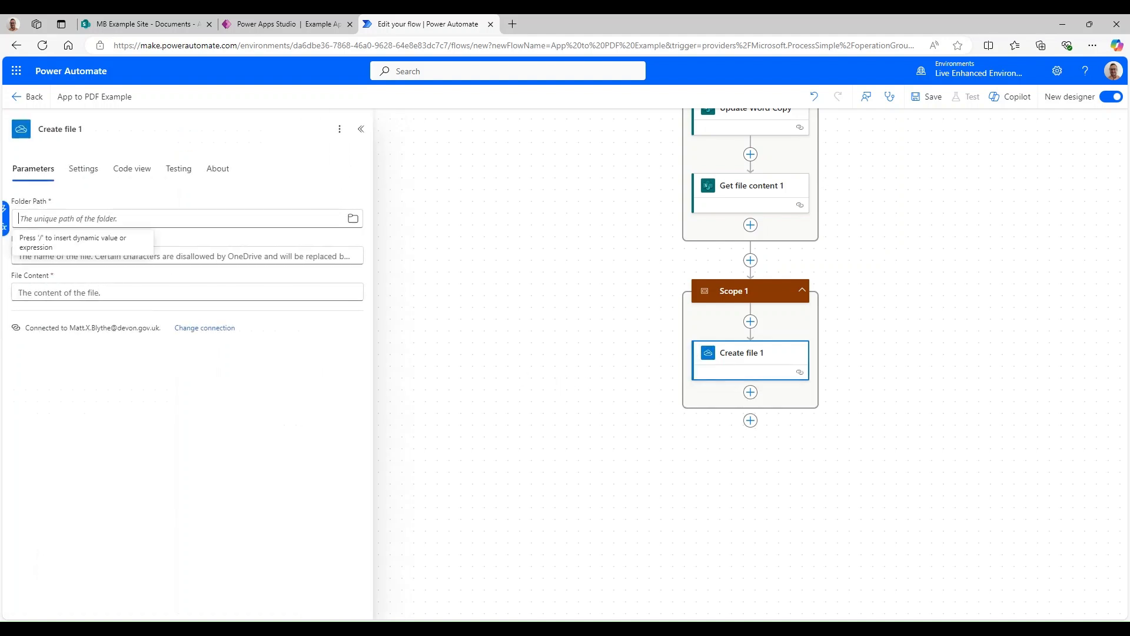
click(353, 219)
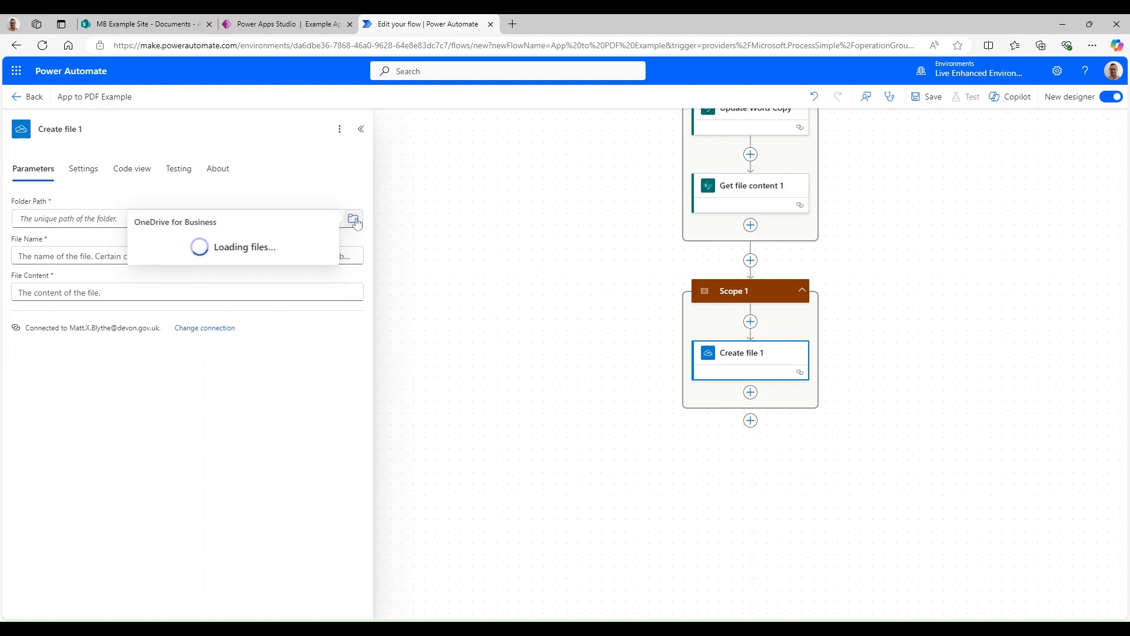
click(94, 219)
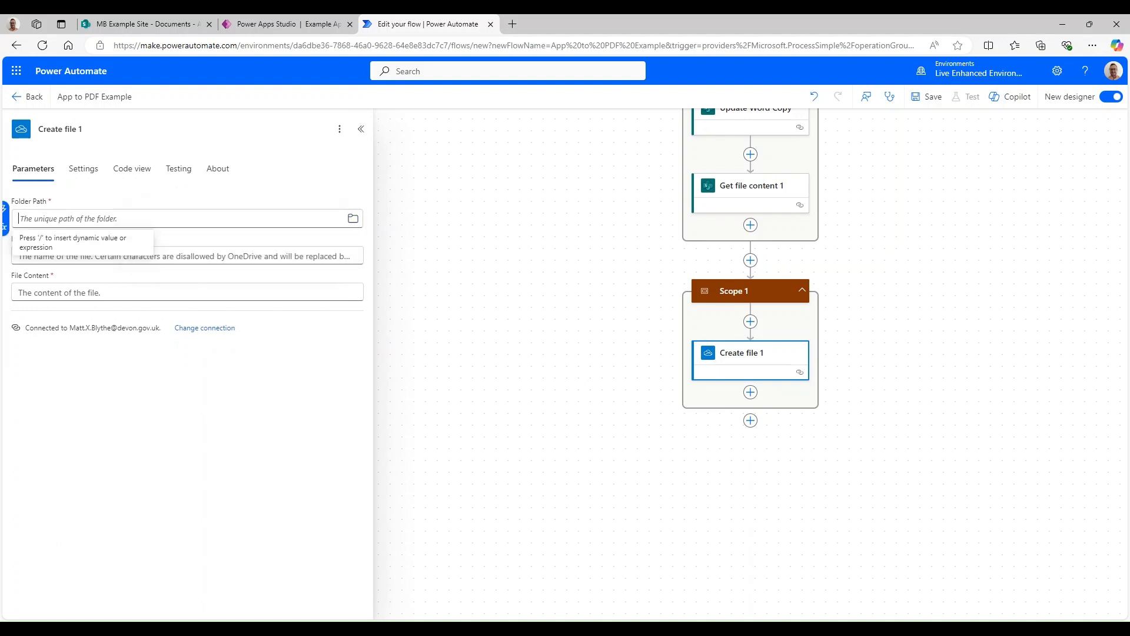
text(/)
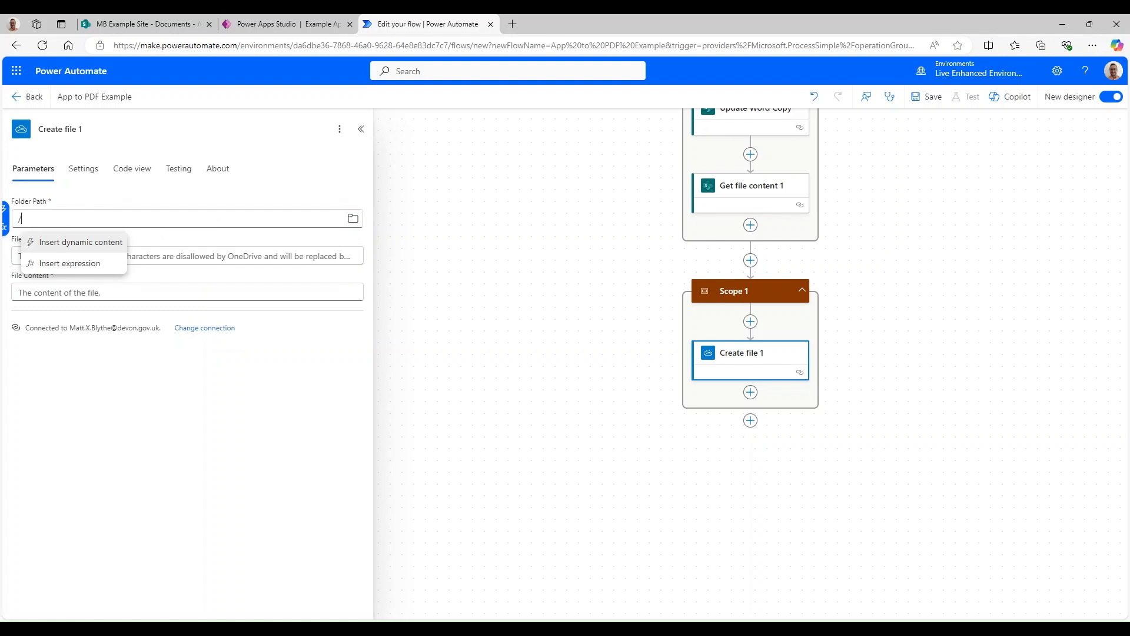
click(189, 202)
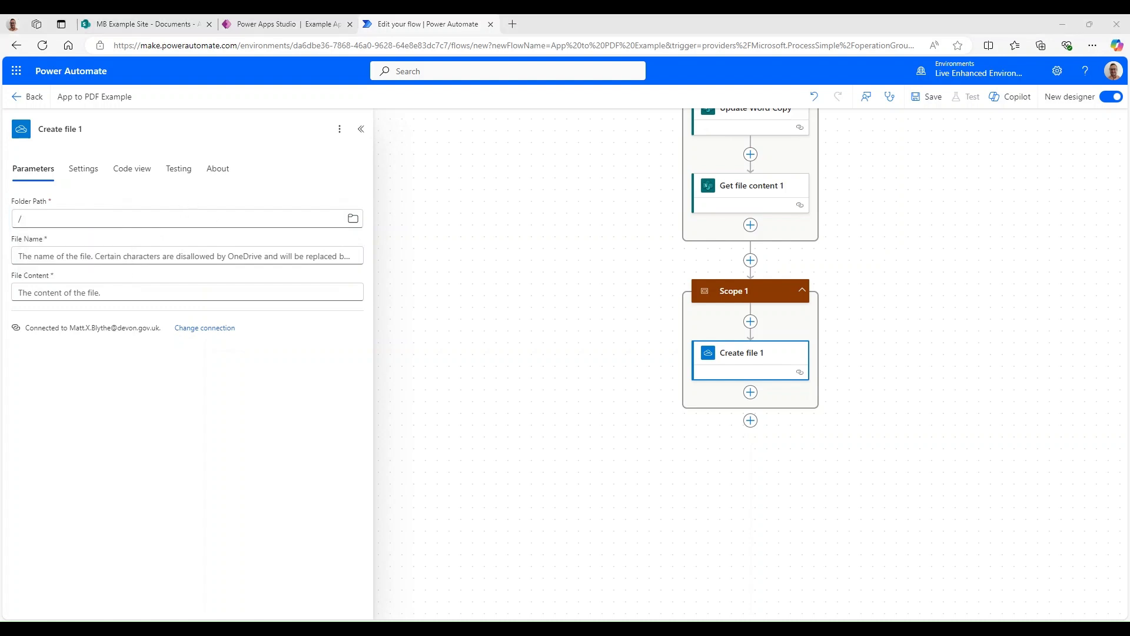
scroll(915, 269, up, 3)
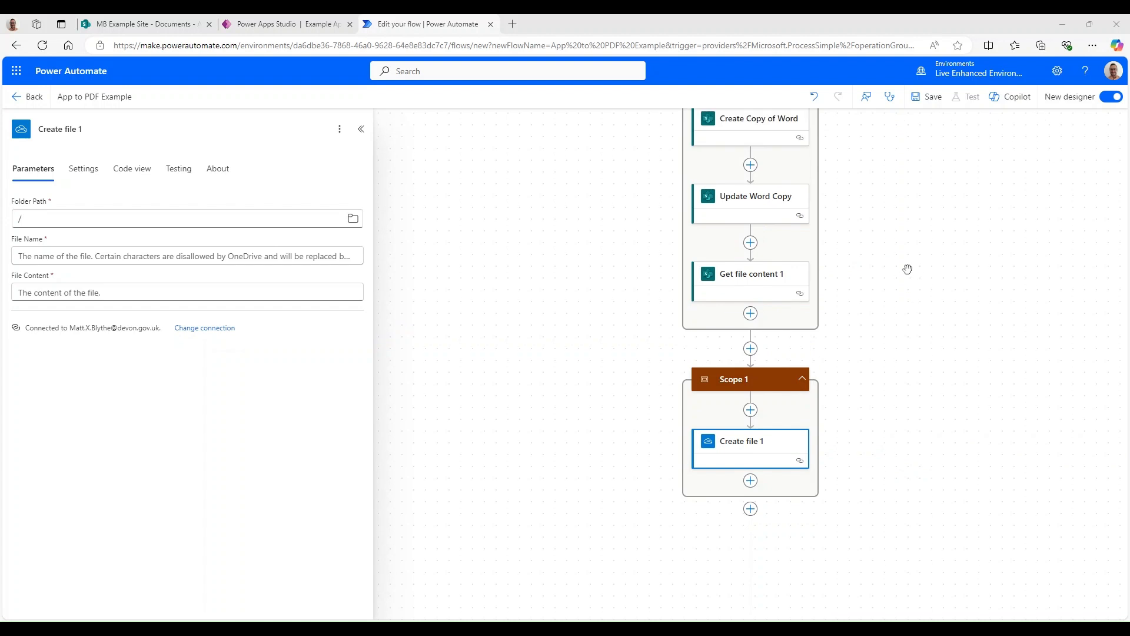
Copy Create Copy of Word's file name expression into the new step's File Name
click(771, 218)
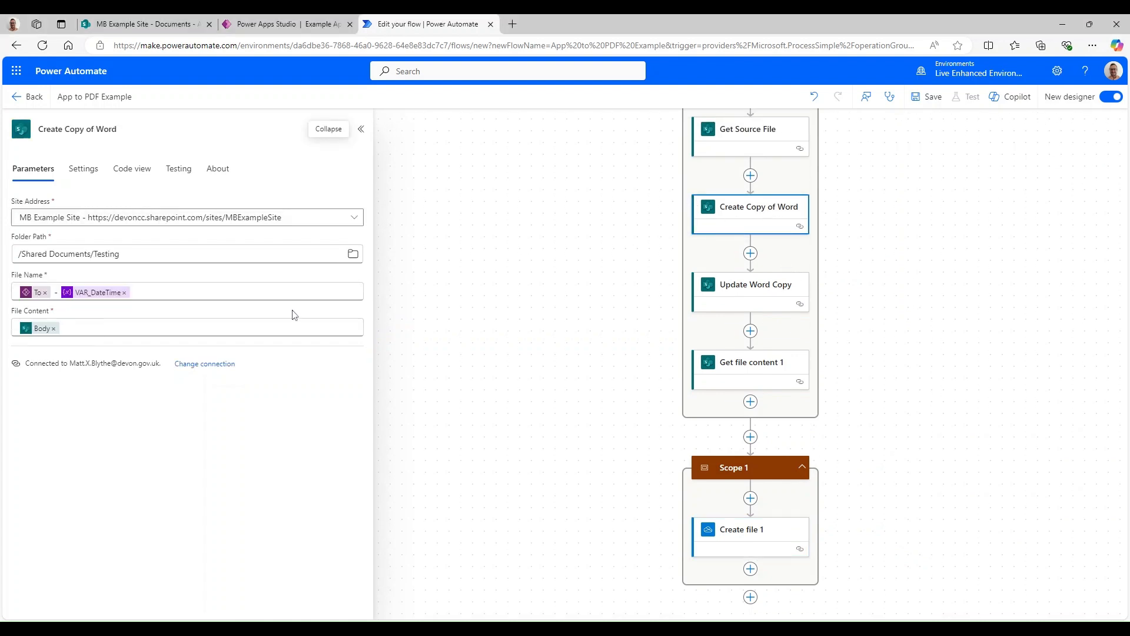
click(154, 292)
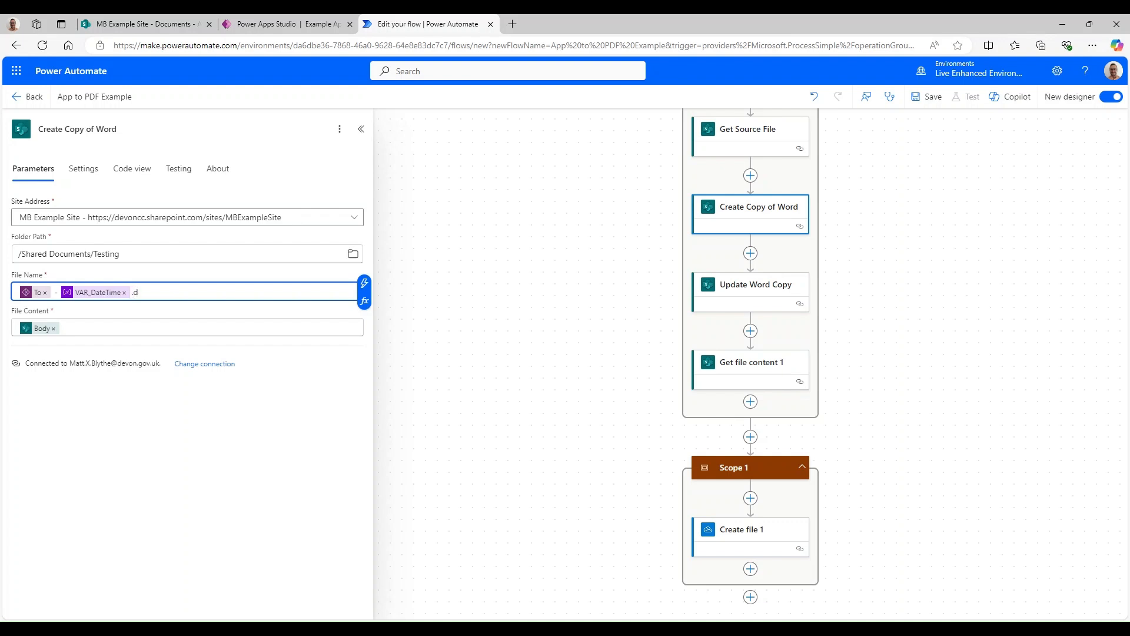
key(ctrl+a)
key(ctrl+c)
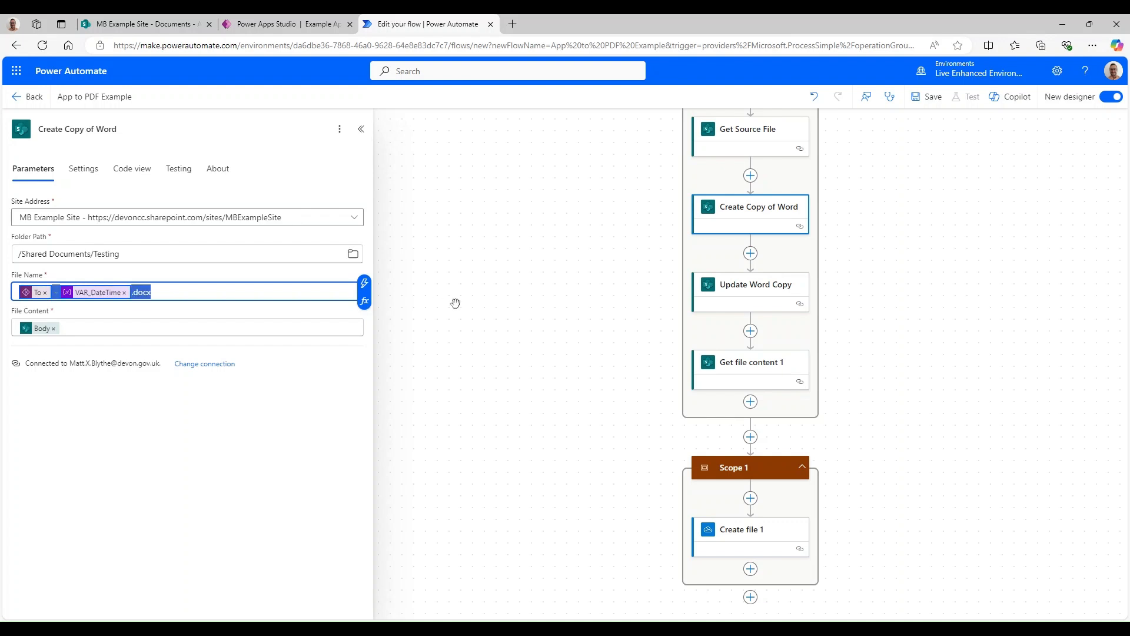
drag(575, 462, 555, 221)
click(723, 292)
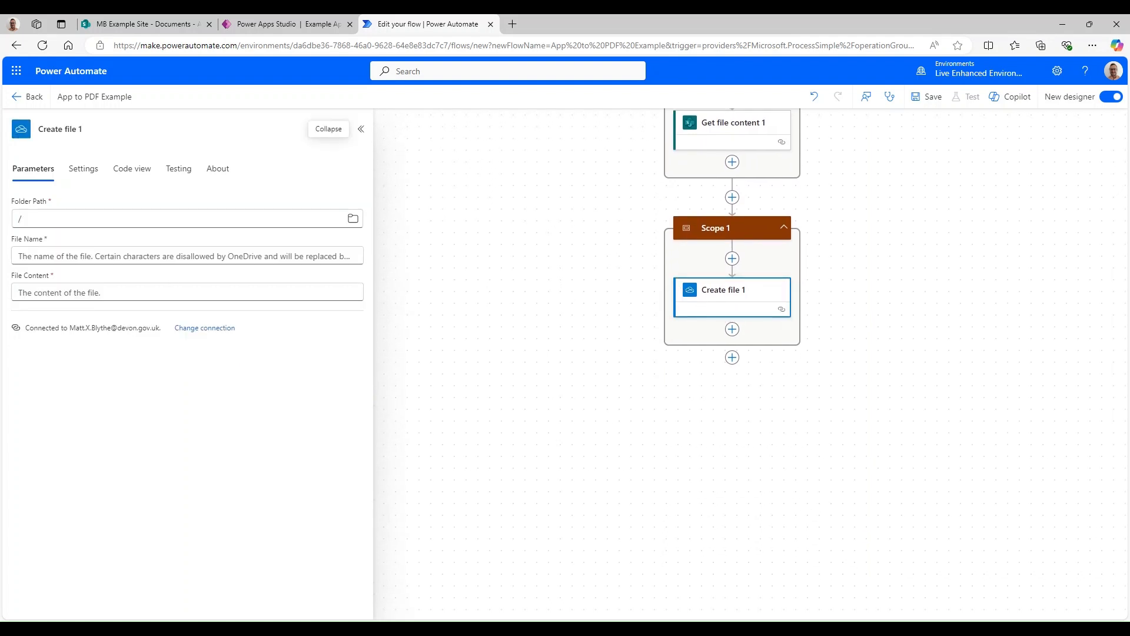
click(184, 256)
key(ctrl+v)
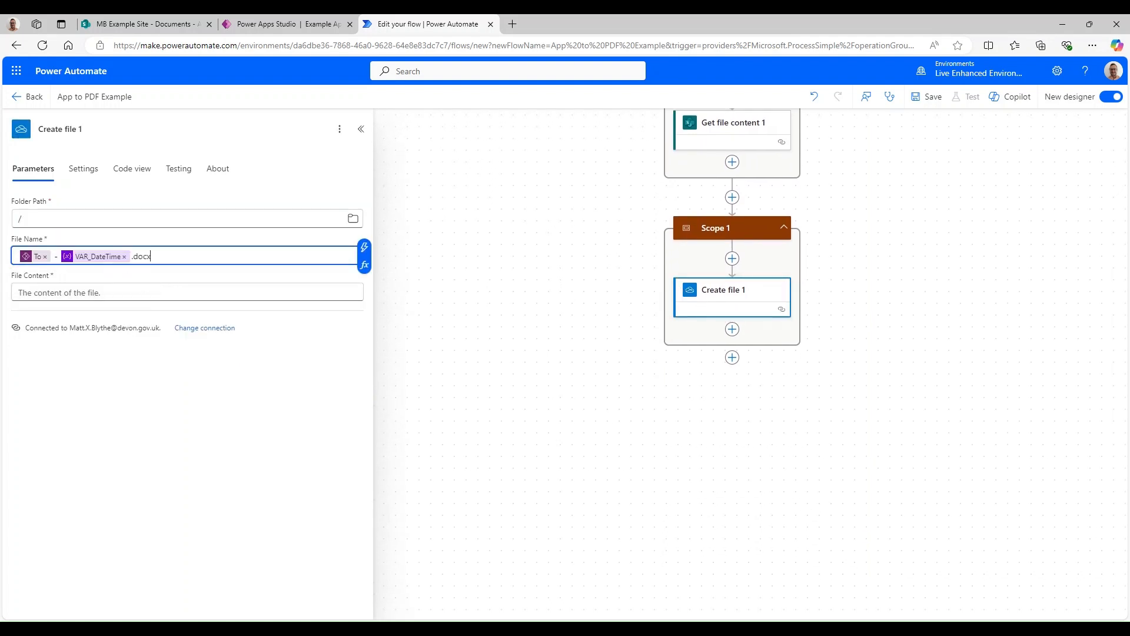
key(Tab)
Set the create-file step's File Content to Get file content's File Content
click(364, 284)
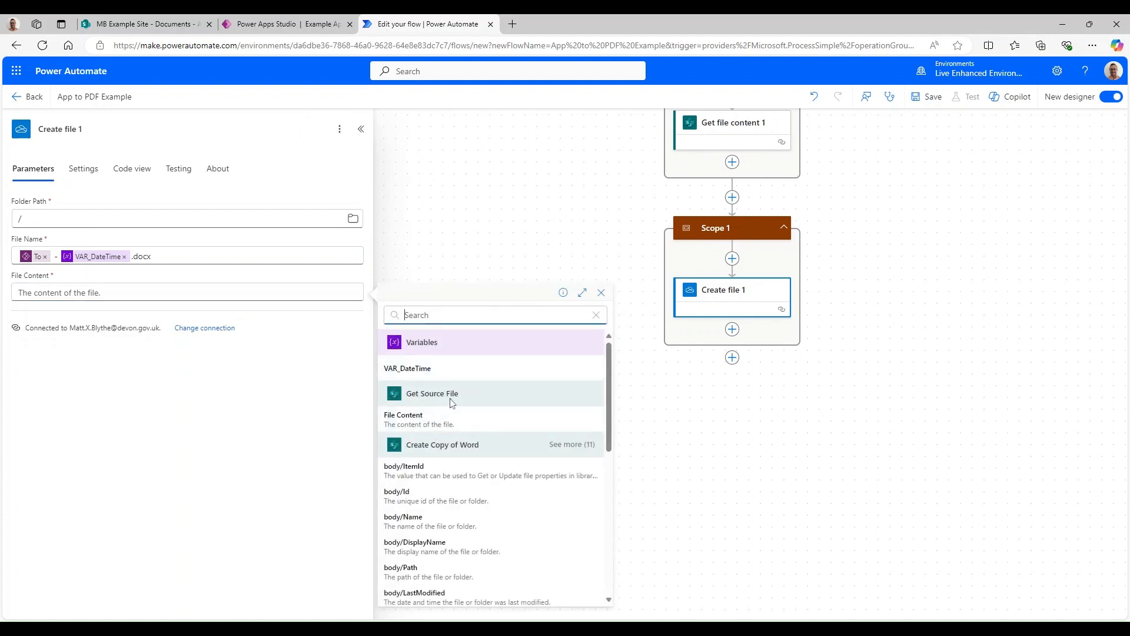
scroll(487, 431, down, 2)
scroll(500, 433, down, 3)
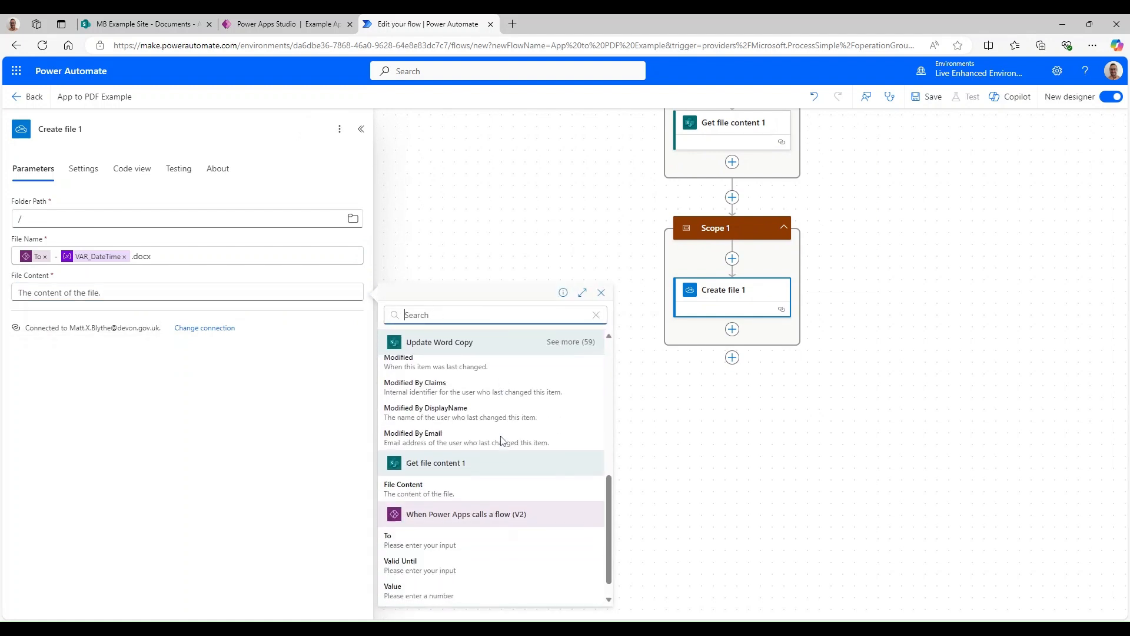
click(428, 471)
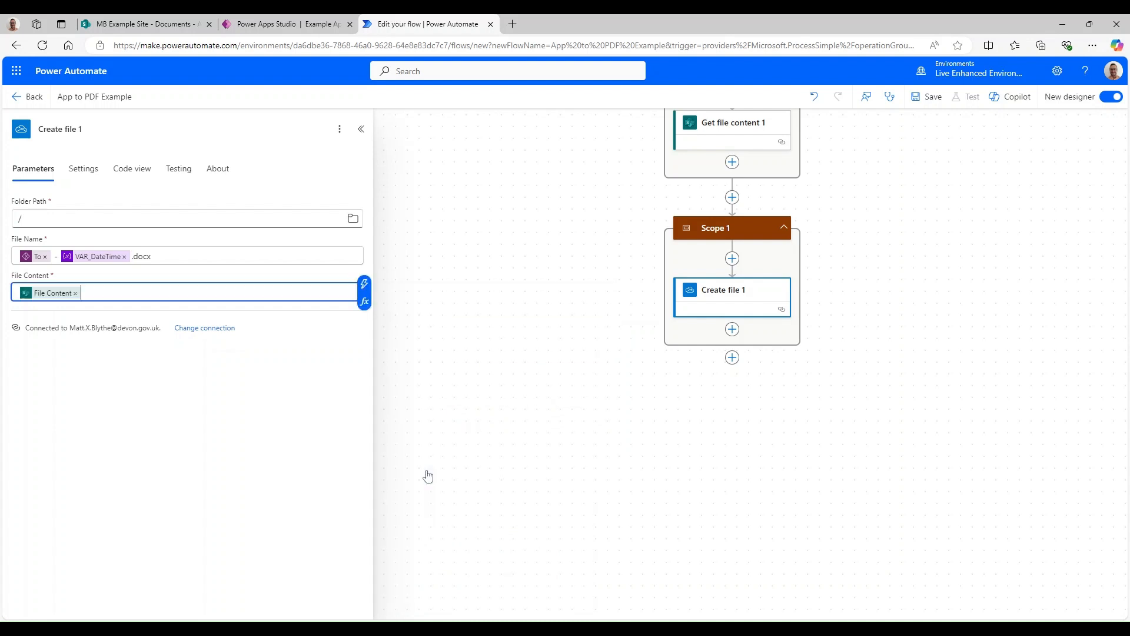
click(585, 192)
Rename the get-file-content step to 'Get file content of word copy'
drag(628, 159, 515, 250)
click(638, 222)
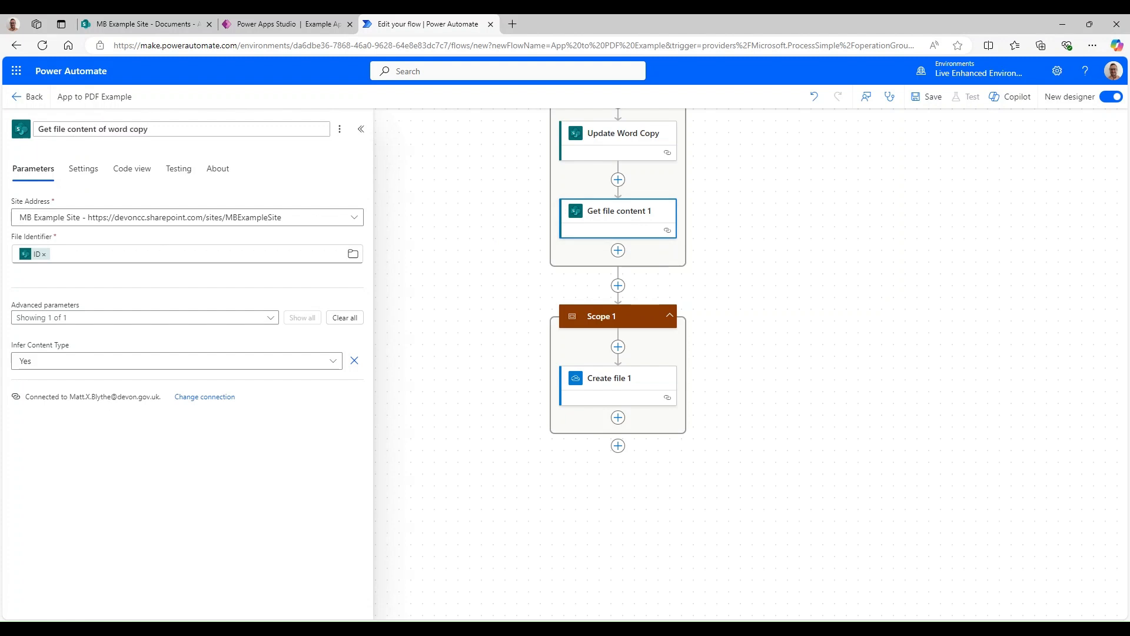
click(478, 340)
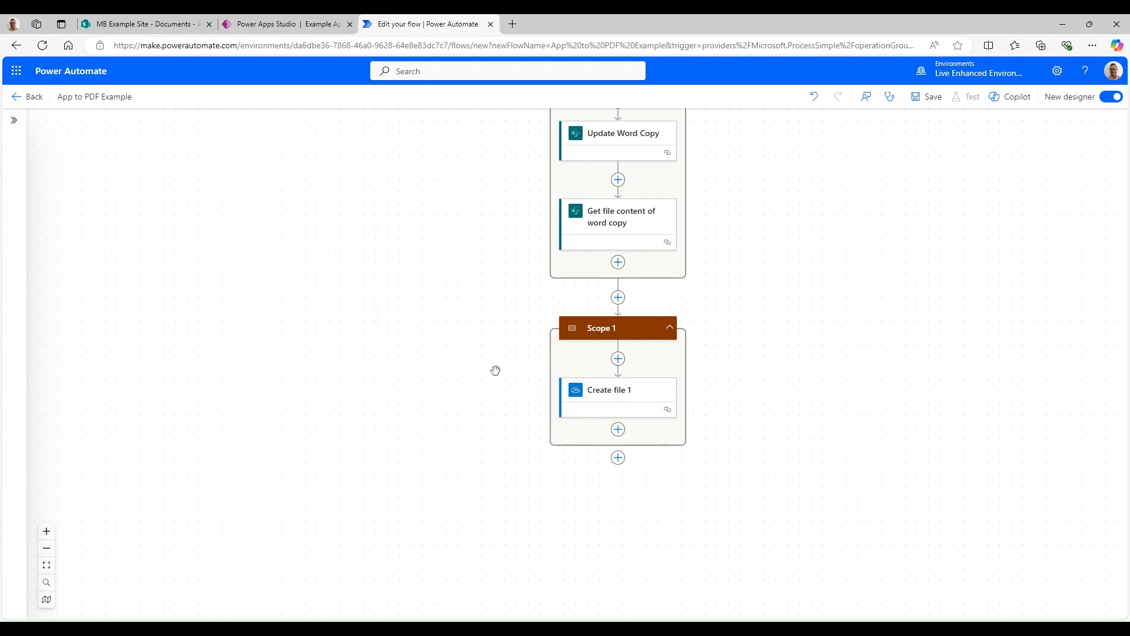
click(603, 405)
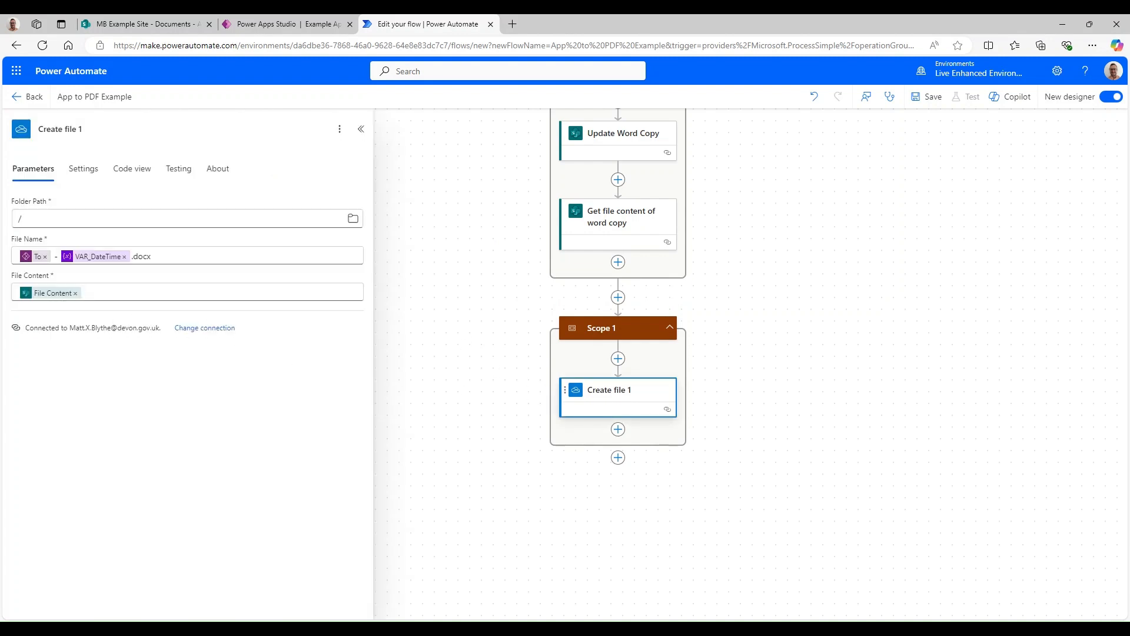
Add a OneDrive 'Convert file using path' step converting Create file 1's Path to PDF
click(618, 431)
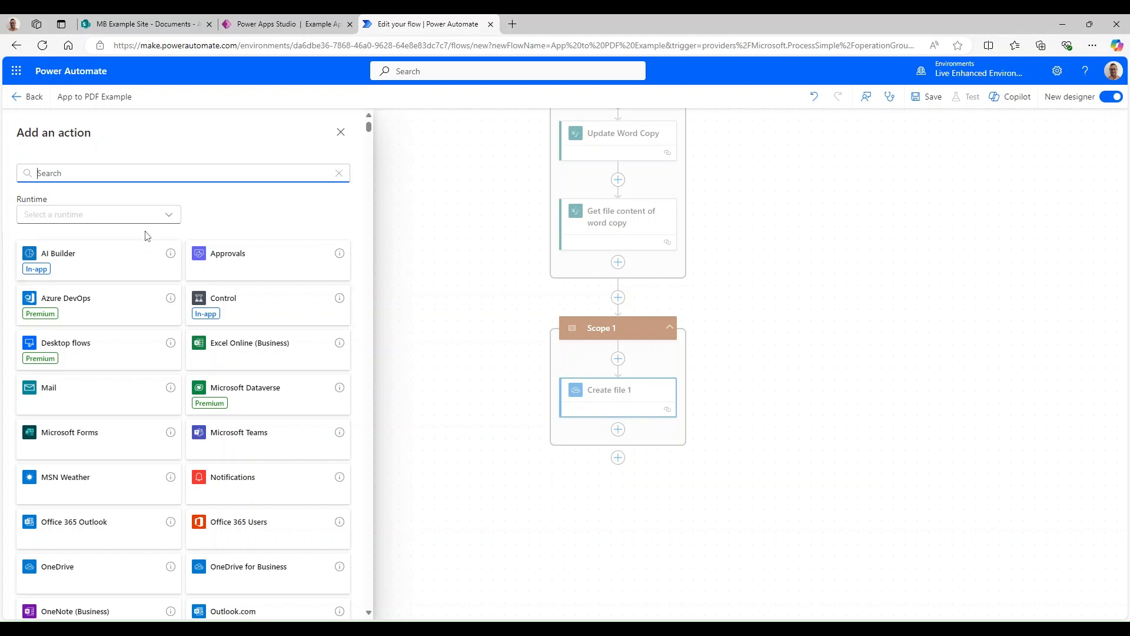
text(convert file)
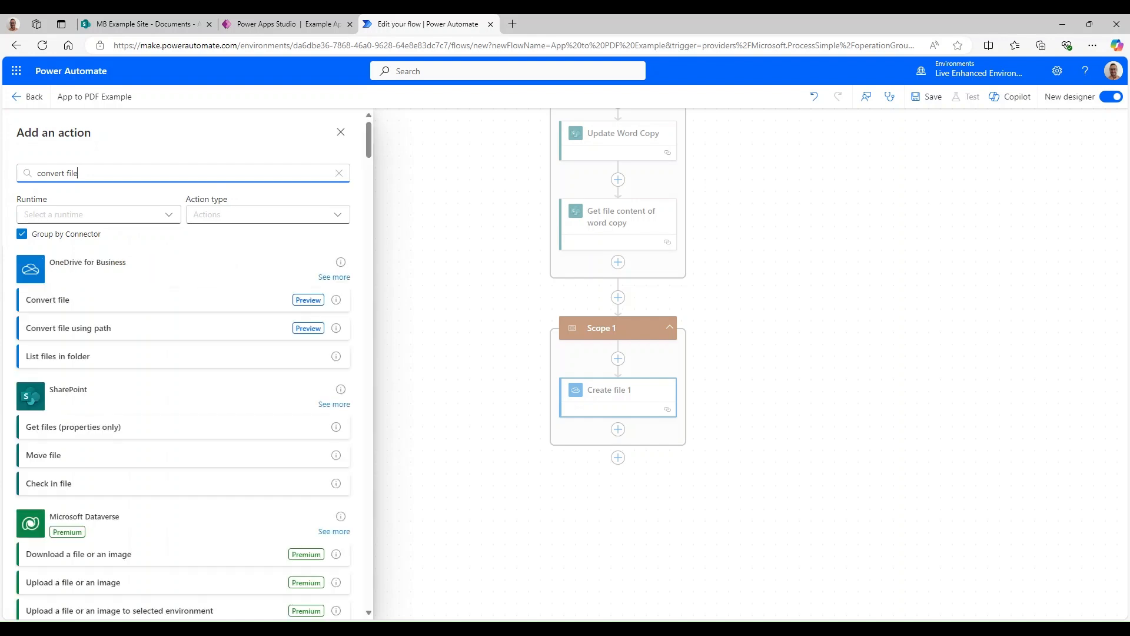
click(140, 326)
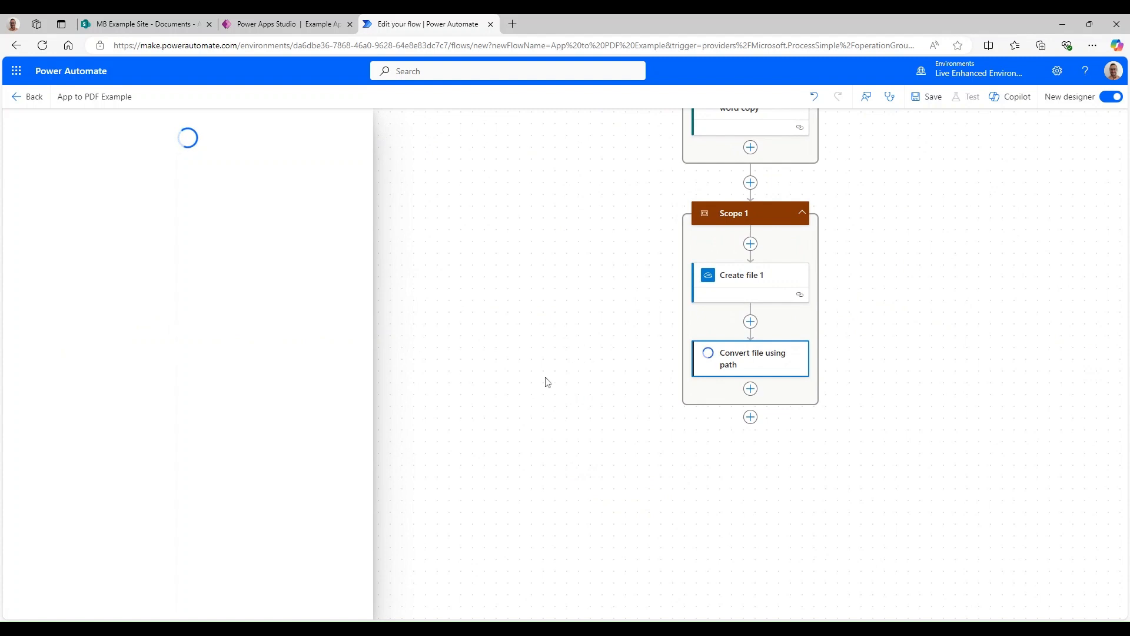
click(141, 218)
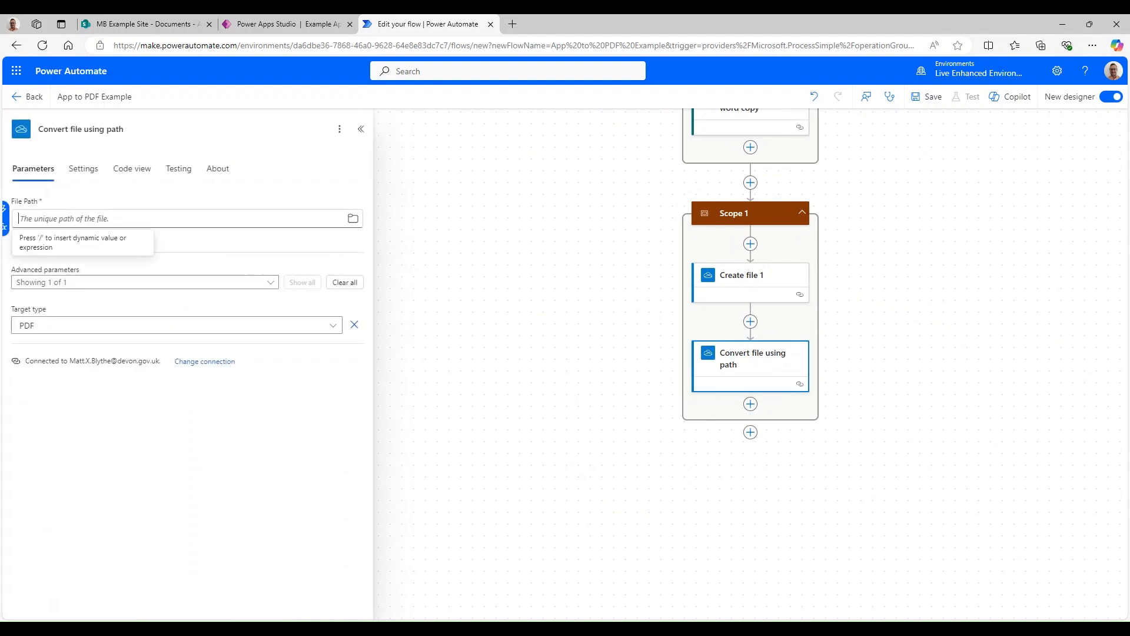
click(8, 211)
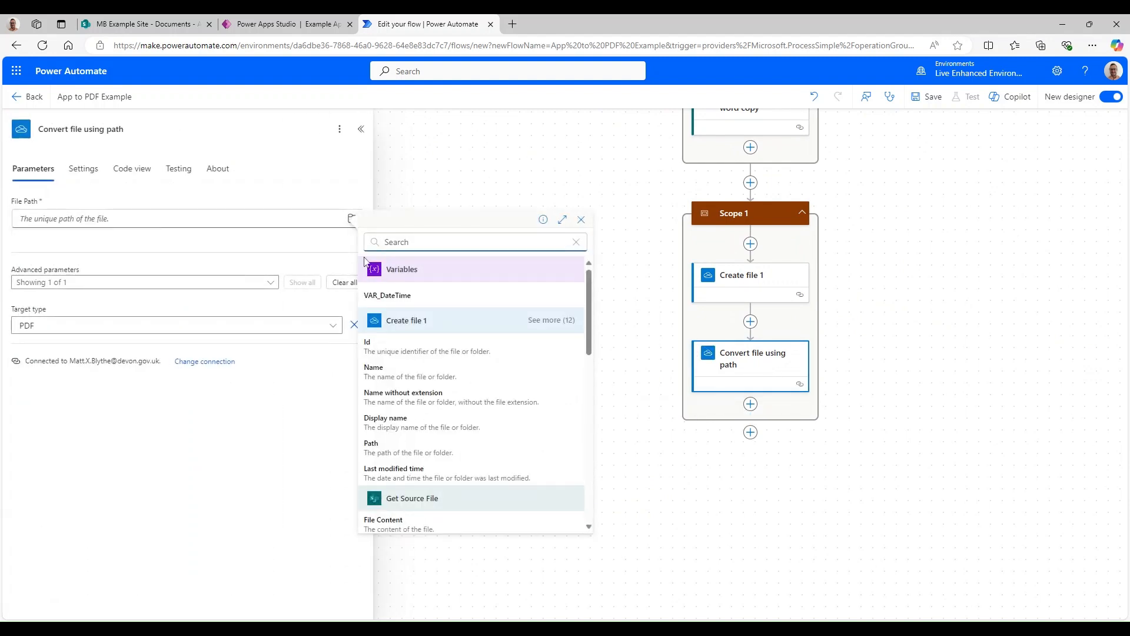
click(424, 446)
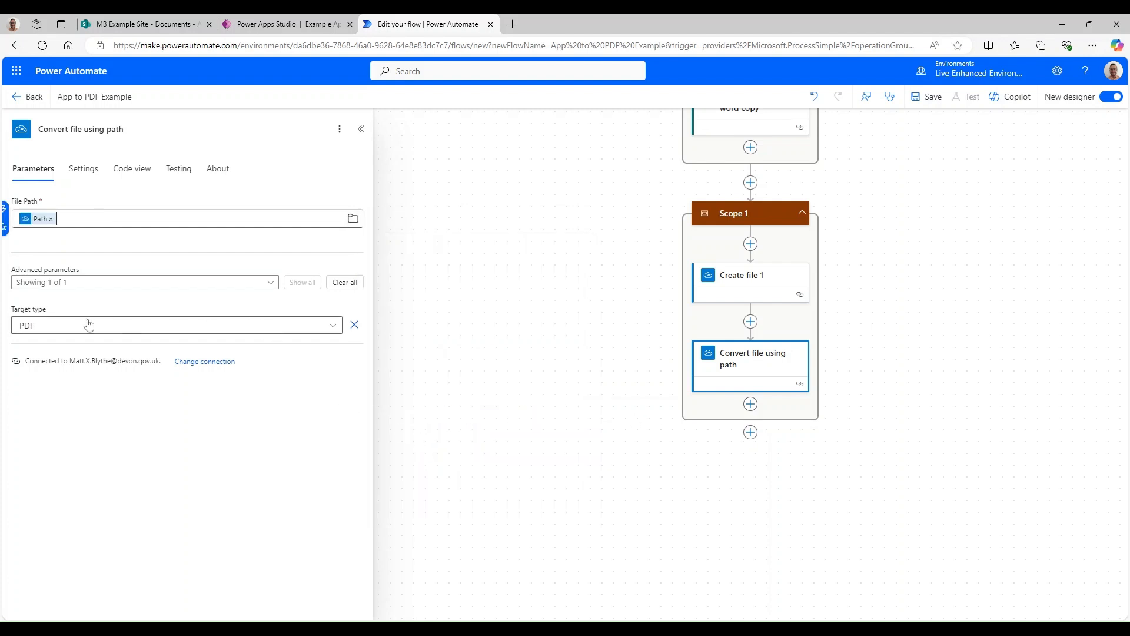
click(751, 405)
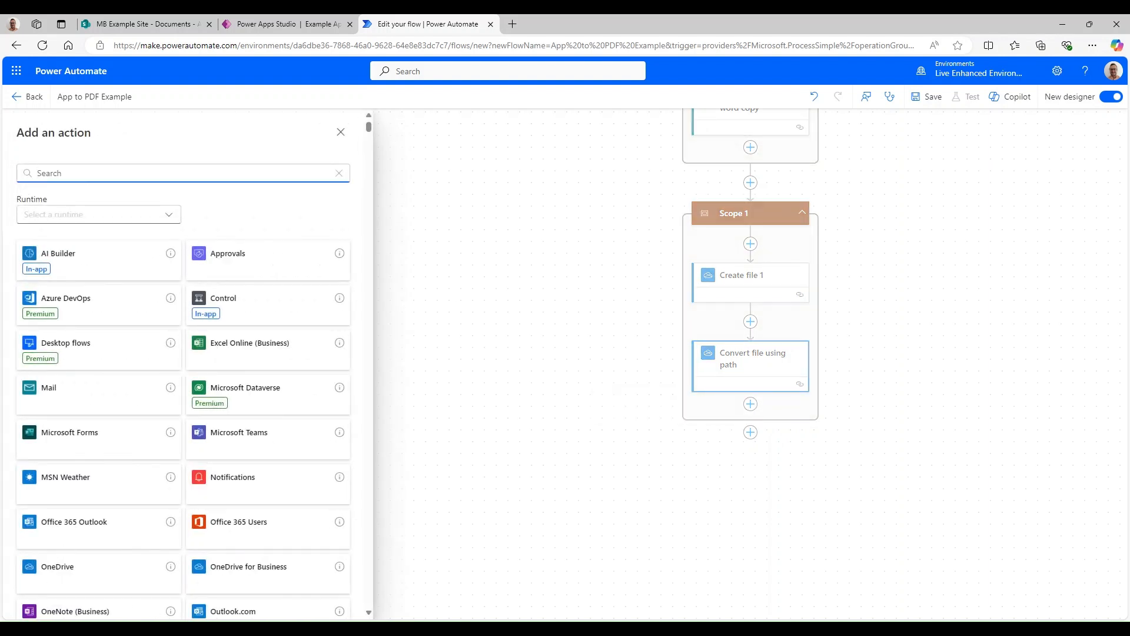
Add a SharePoint Create file step targeting MB Example Site's /Shared Documents/Testing folder
text(create f)
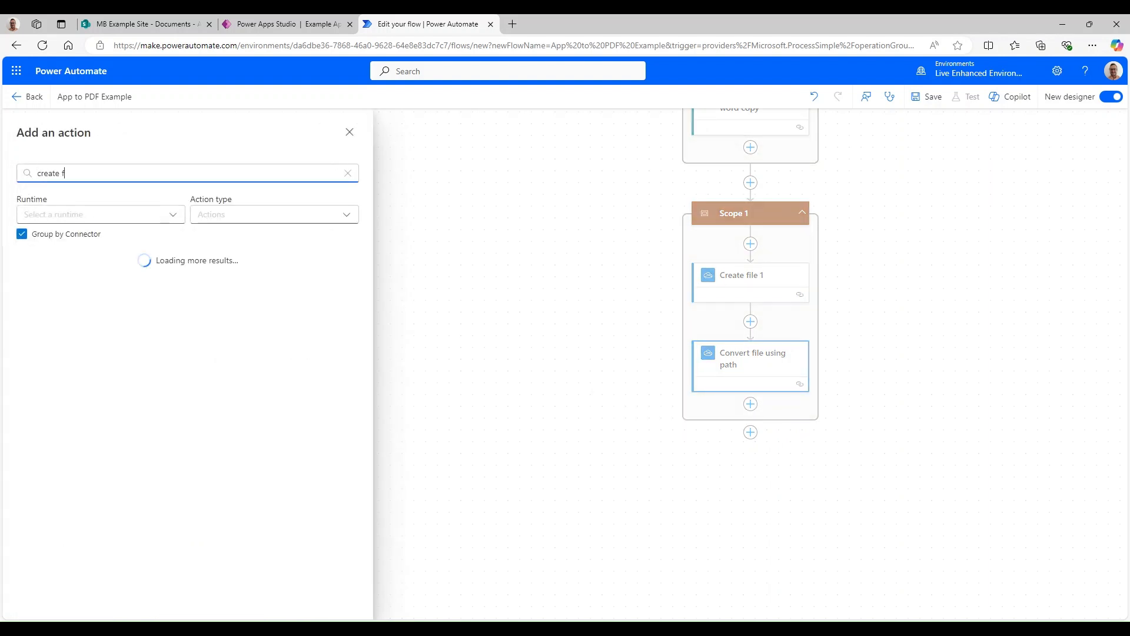
text(ile)
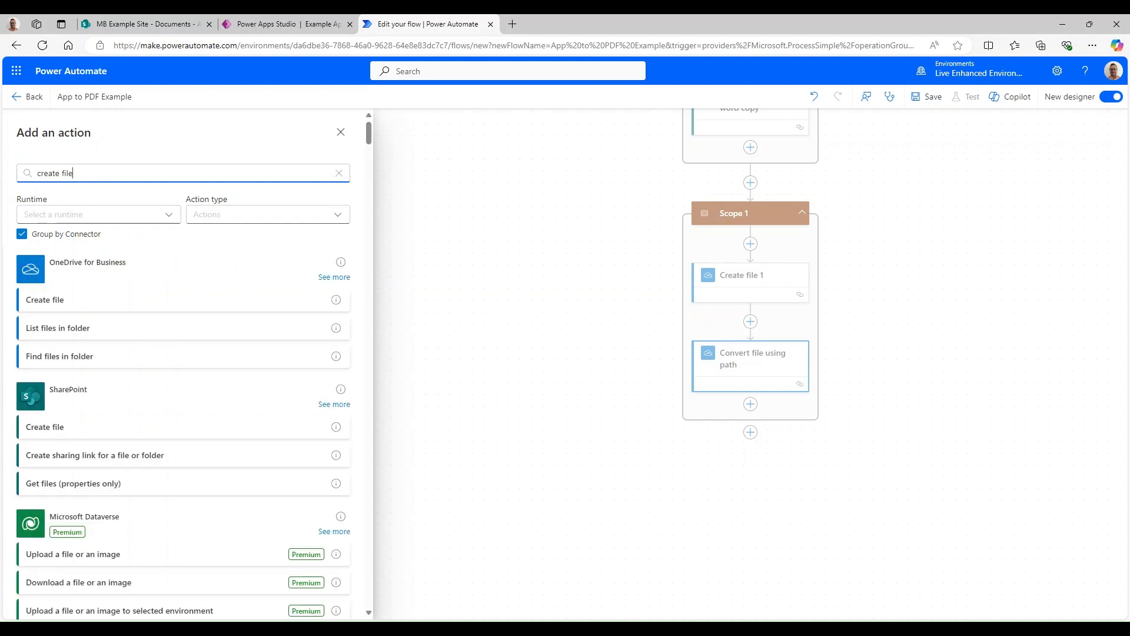
click(91, 433)
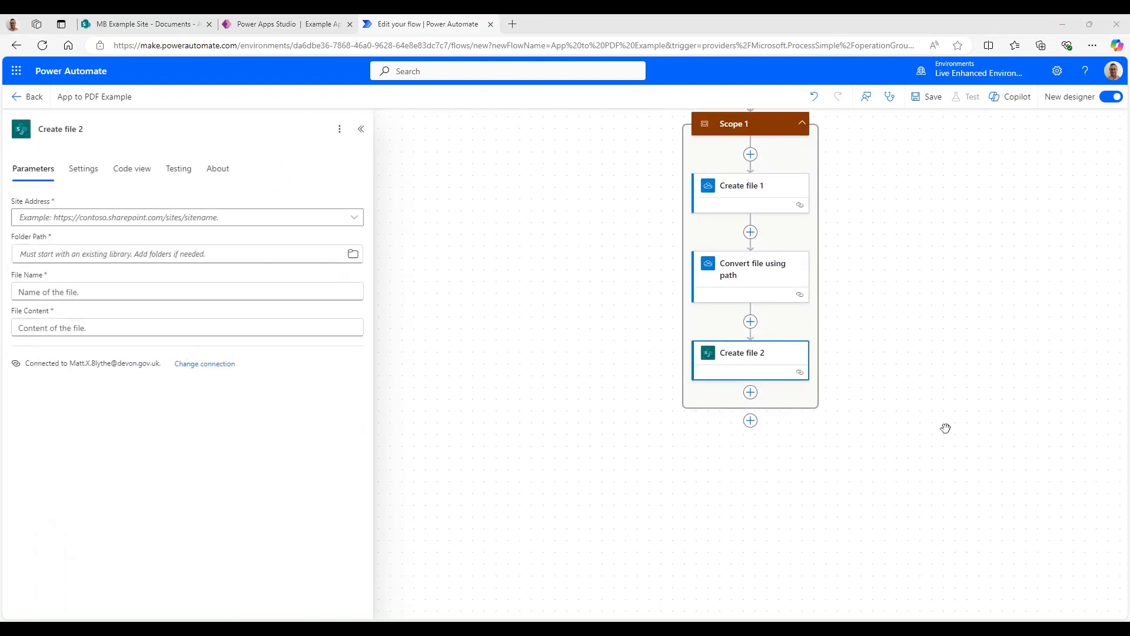
click(149, 217)
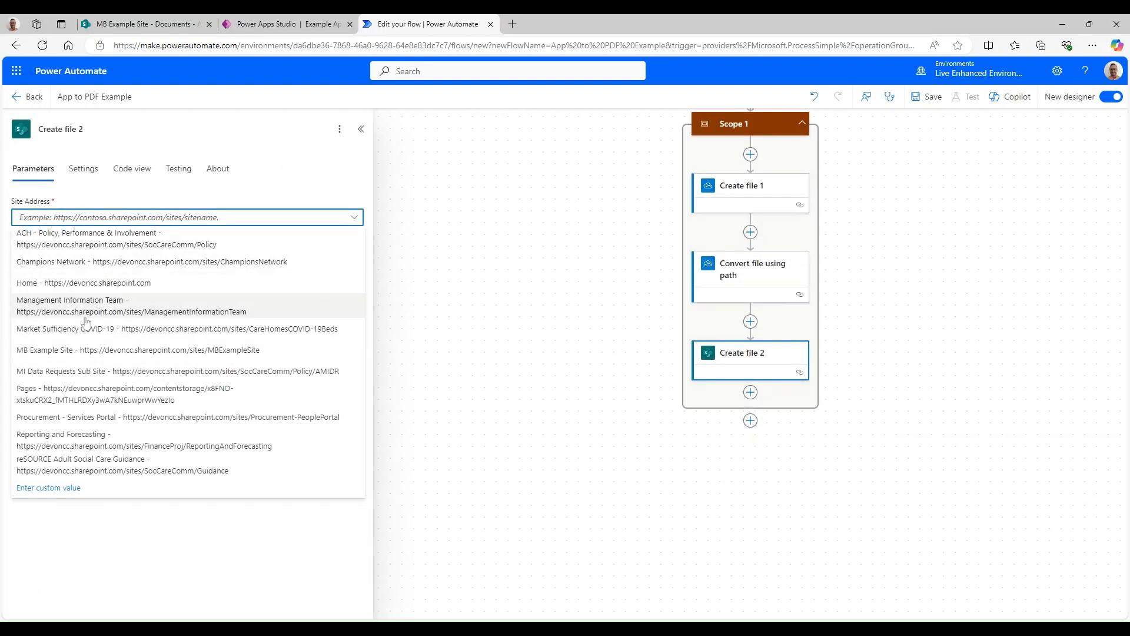
click(77, 346)
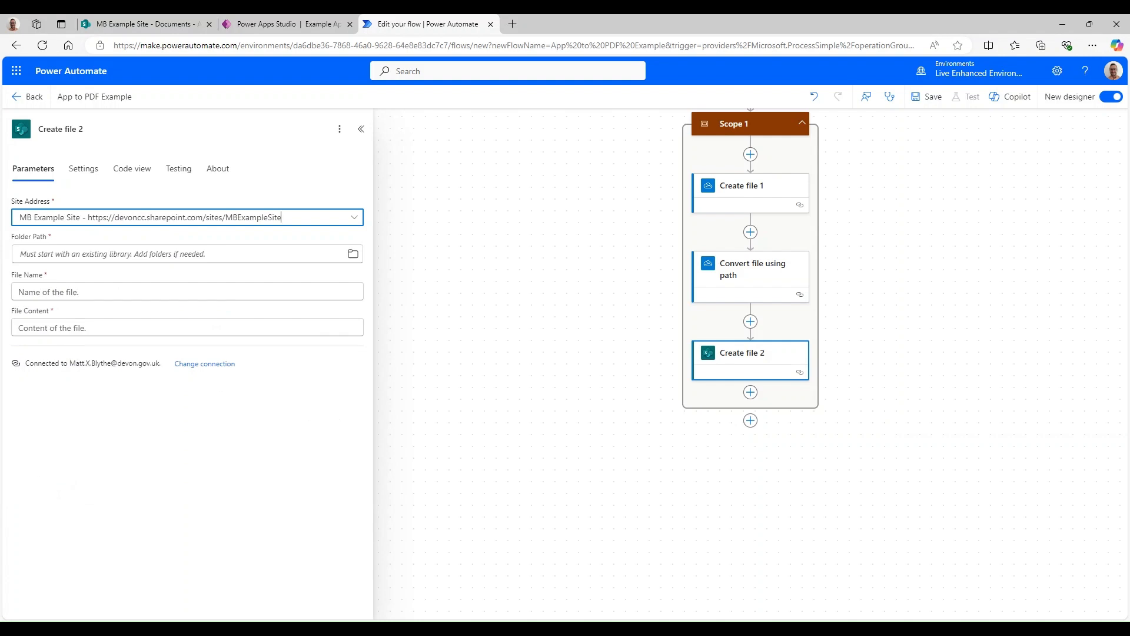
click(352, 254)
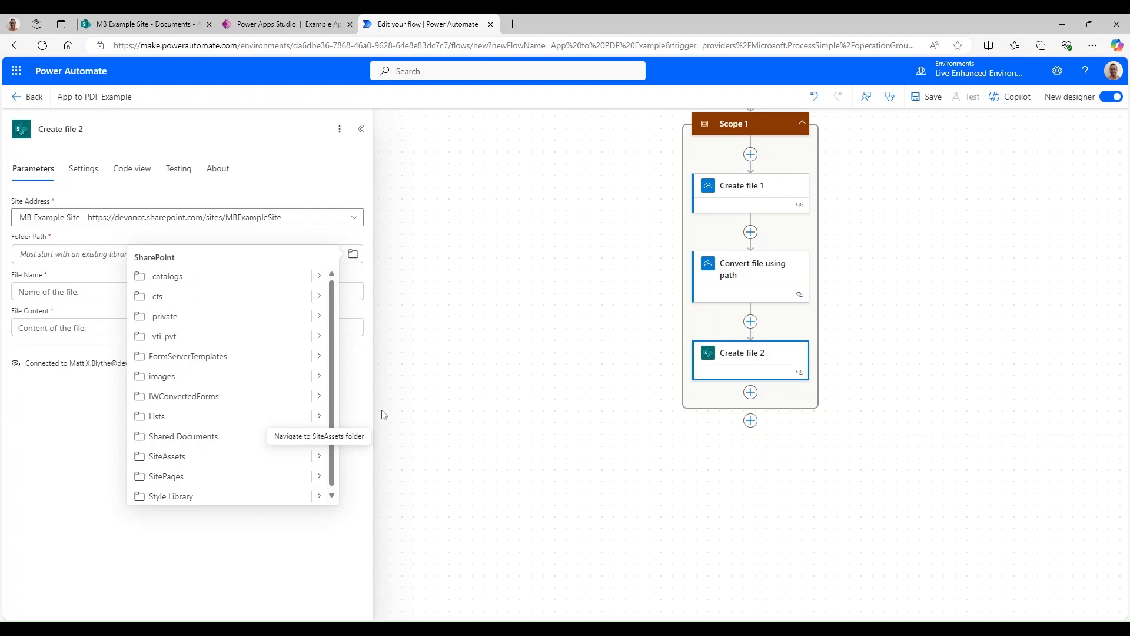
click(314, 437)
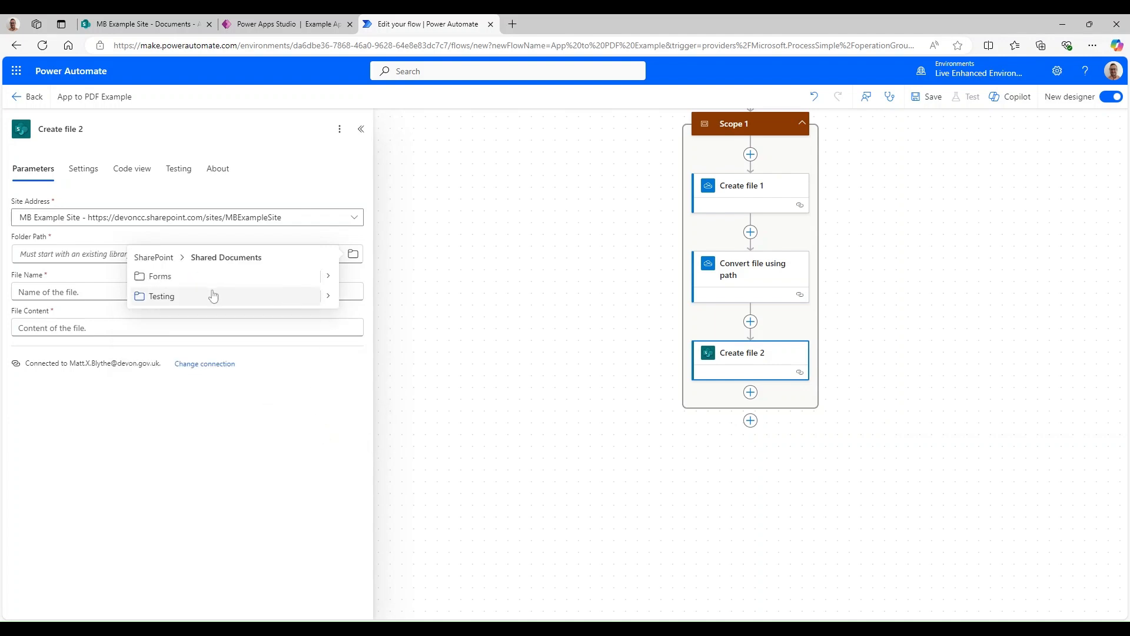
click(173, 297)
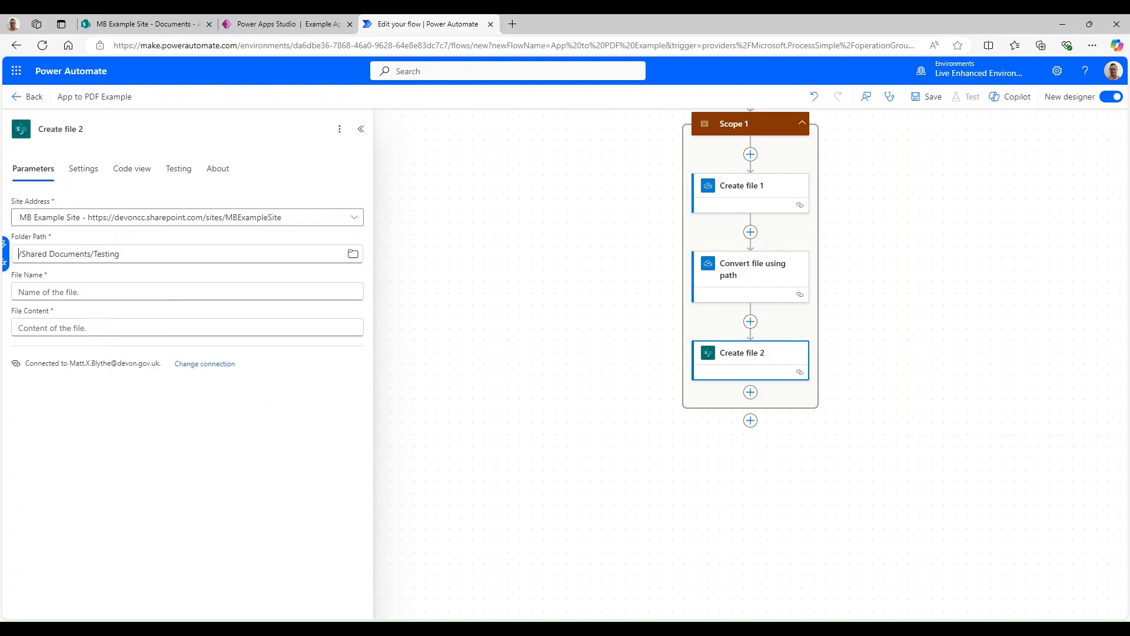
Name the file To - VAR_DateTime.pdf and set its content to the converted File content
click(170, 292)
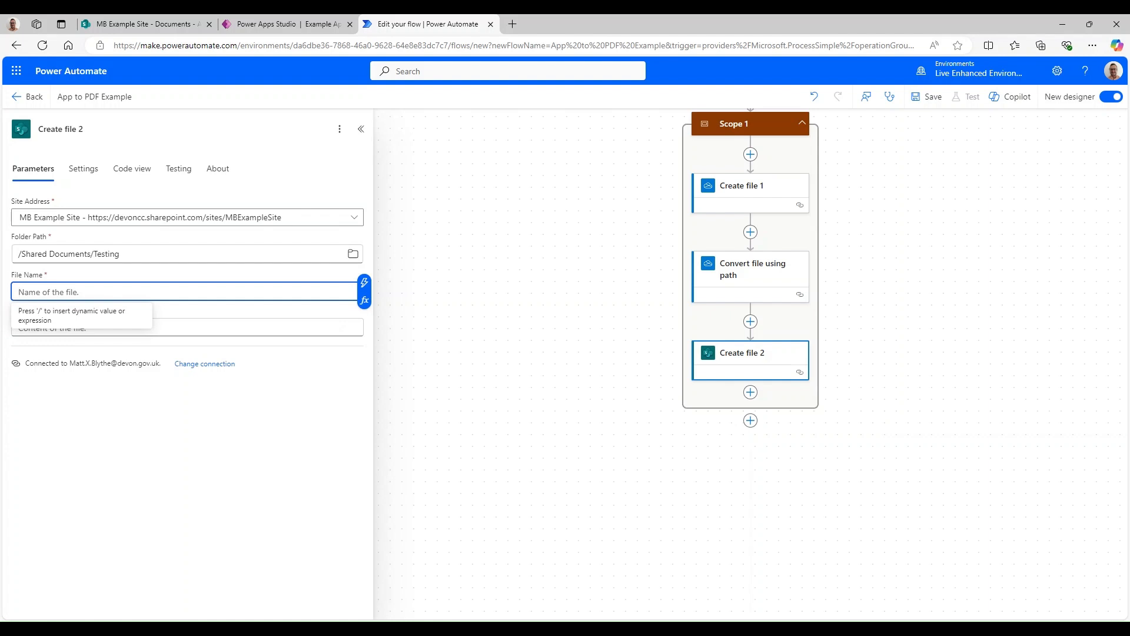
click(737, 200)
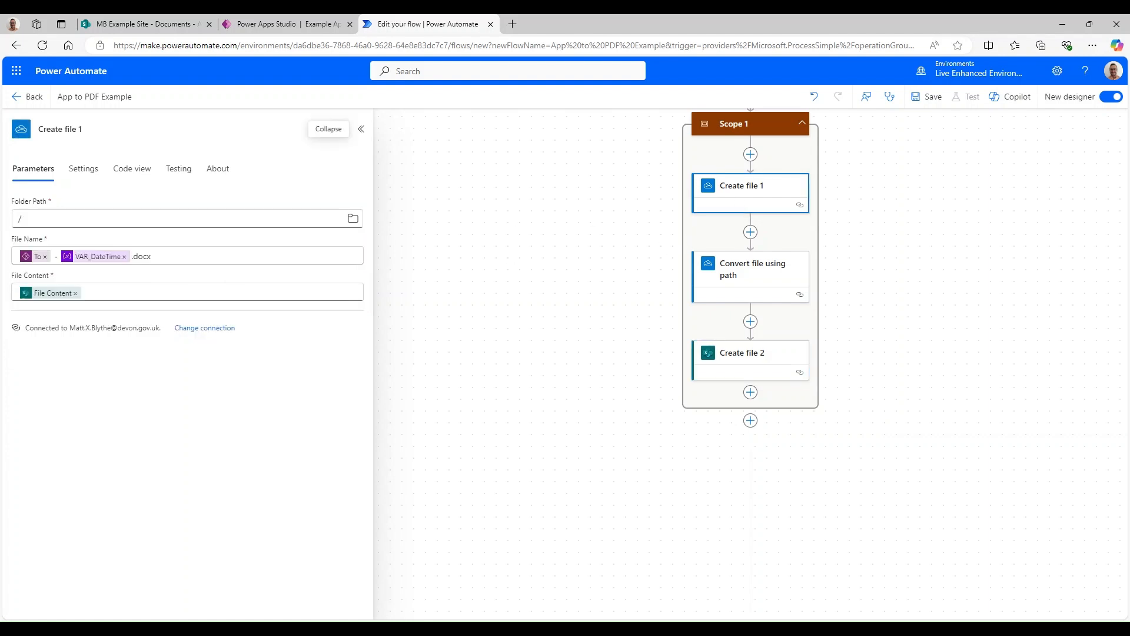
click(760, 347)
click(171, 292)
text(To - VAR_DateTime.docx)
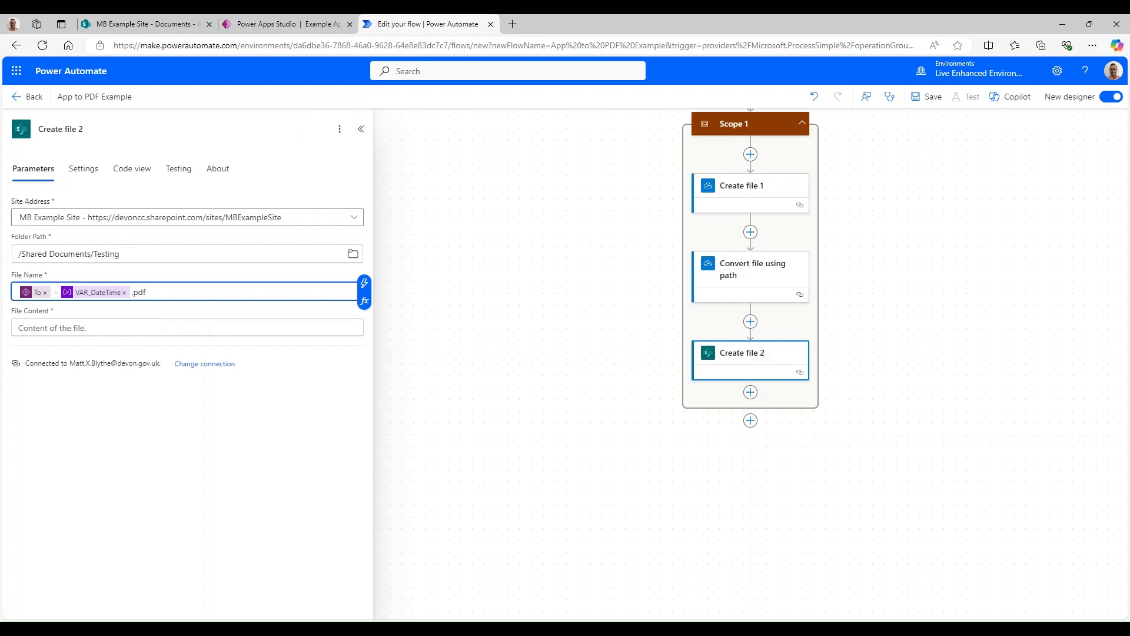
click(177, 327)
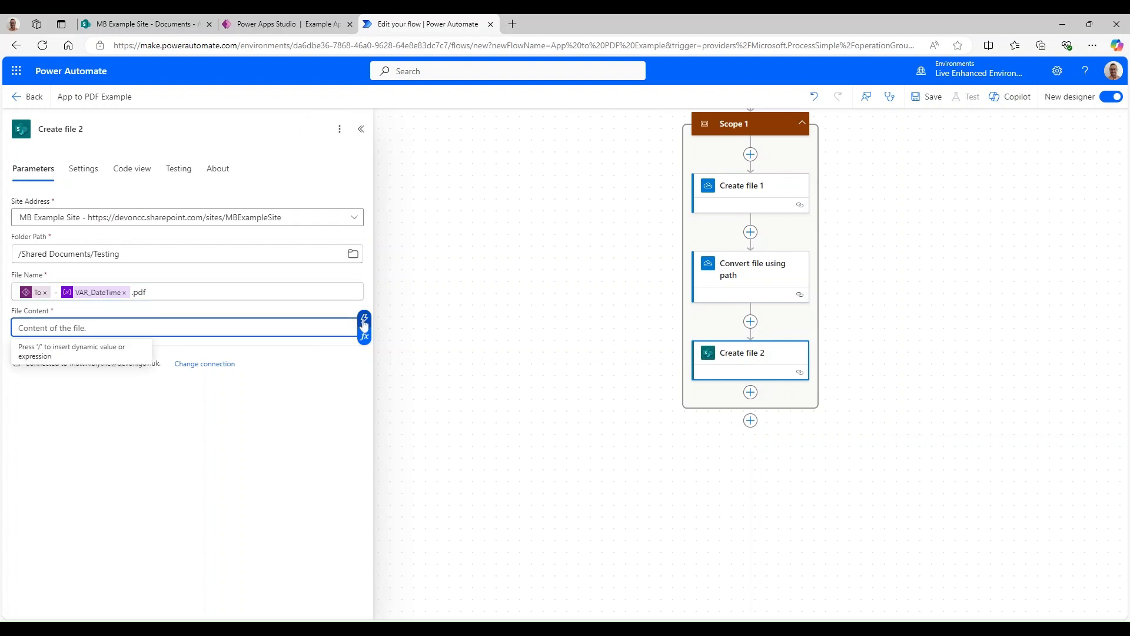
click(365, 319)
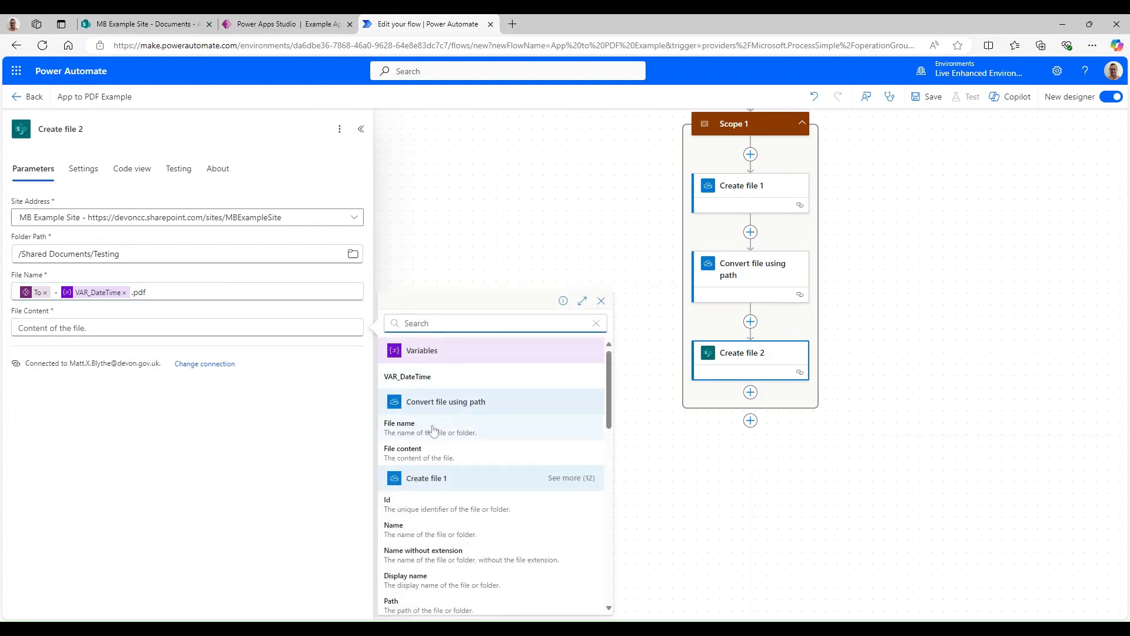
click(506, 456)
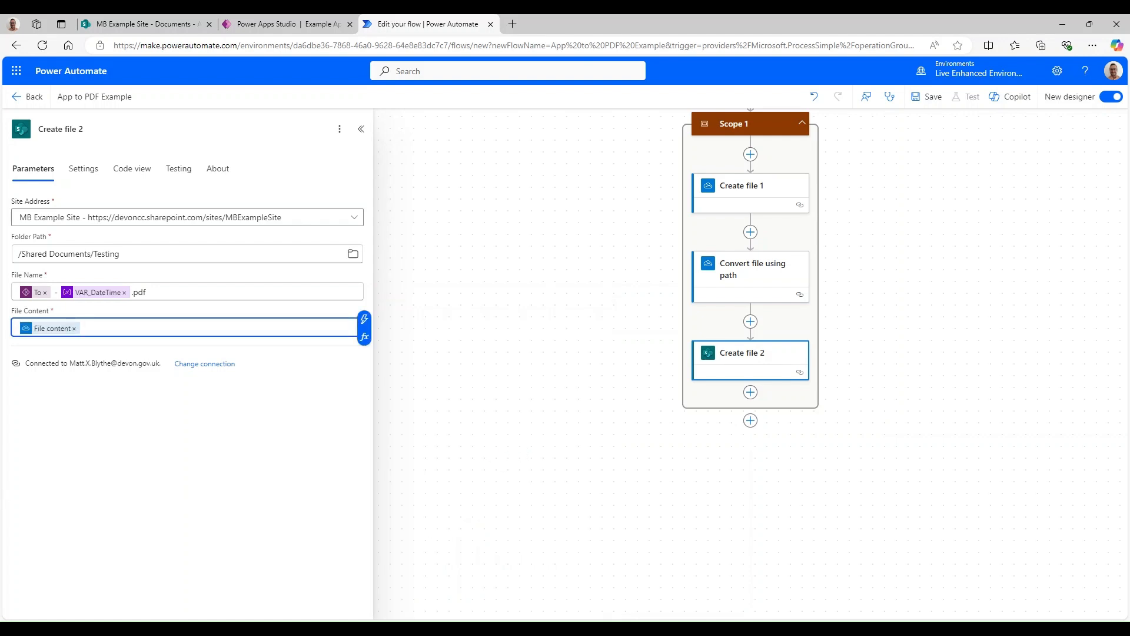
drag(606, 513, 730, 326)
Rename Scope 1 to 'Scope Create PDF'
click(756, 320)
click(677, 318)
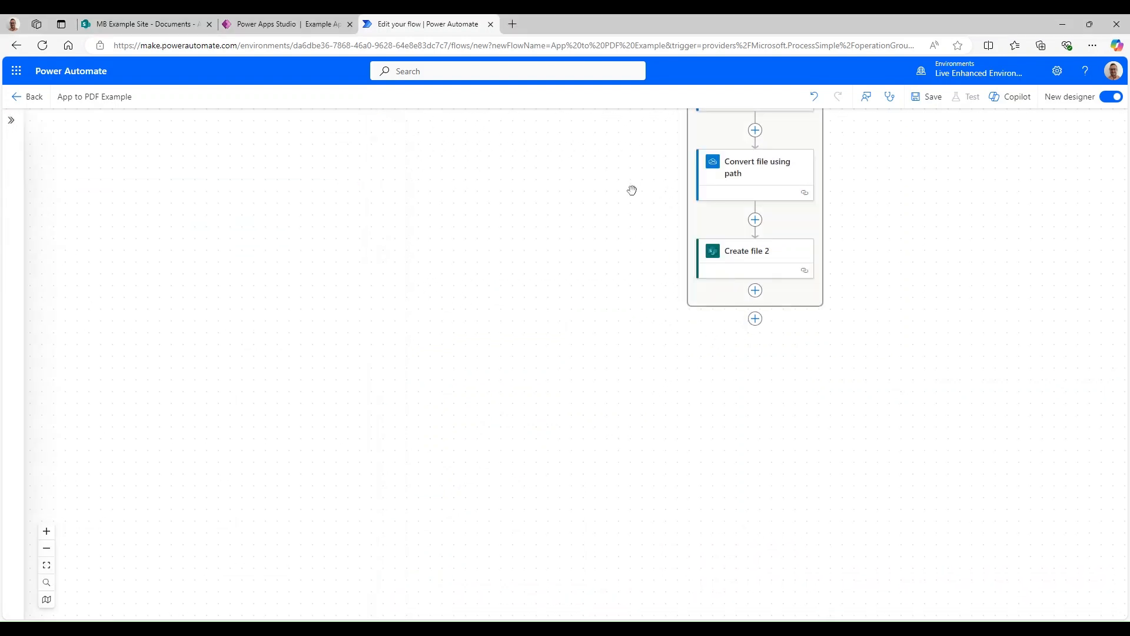
drag(631, 192, 532, 434)
click(707, 263)
click(672, 262)
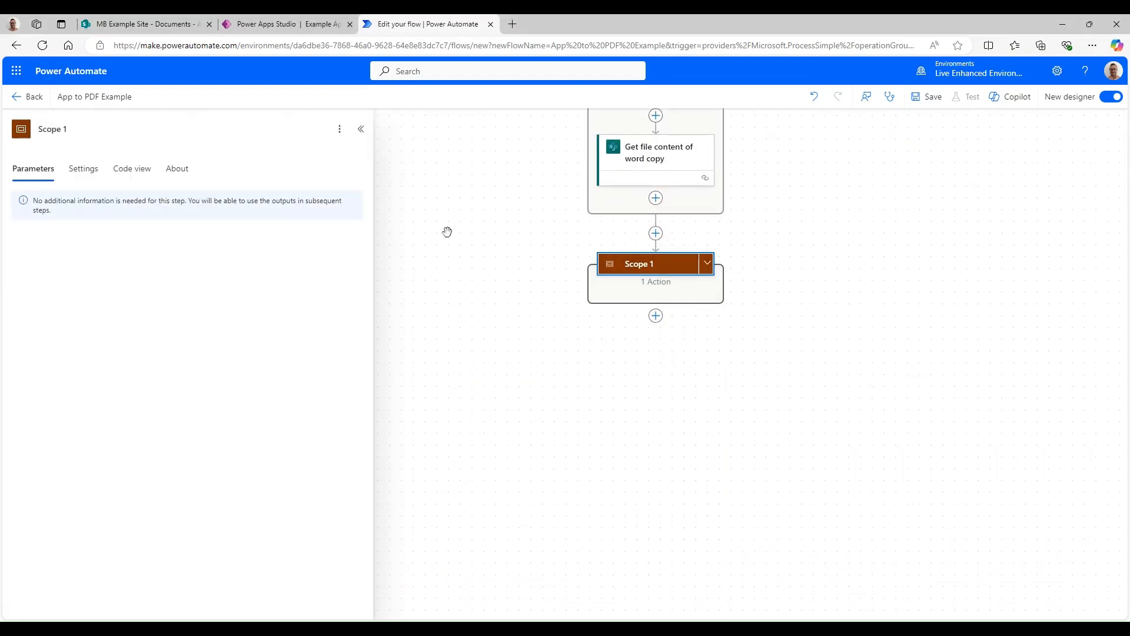
click(65, 129)
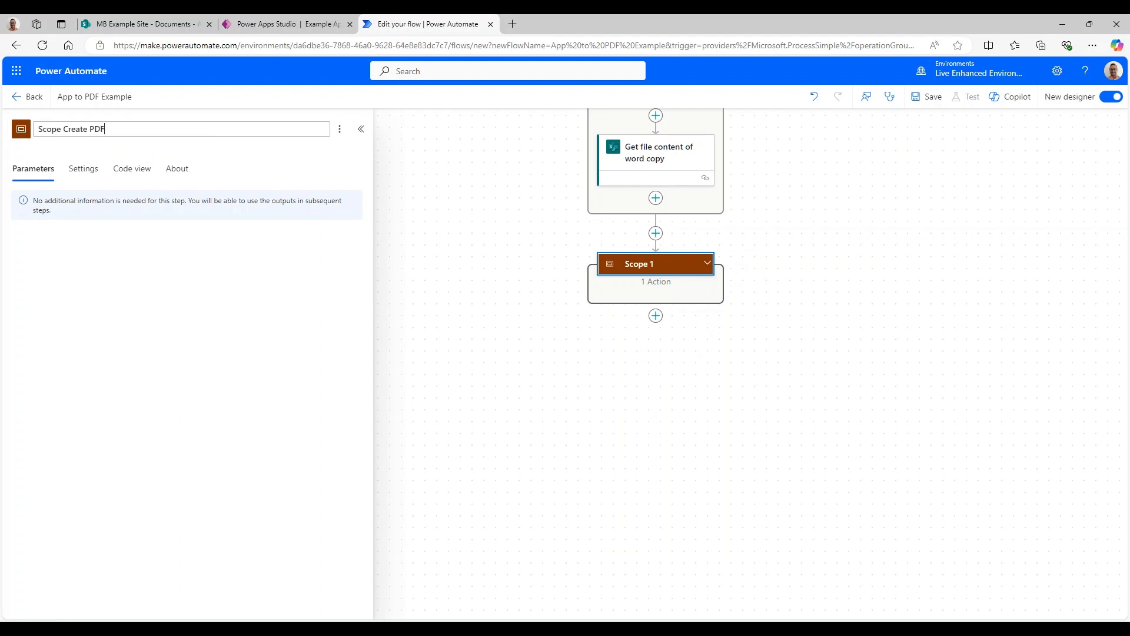
click(422, 277)
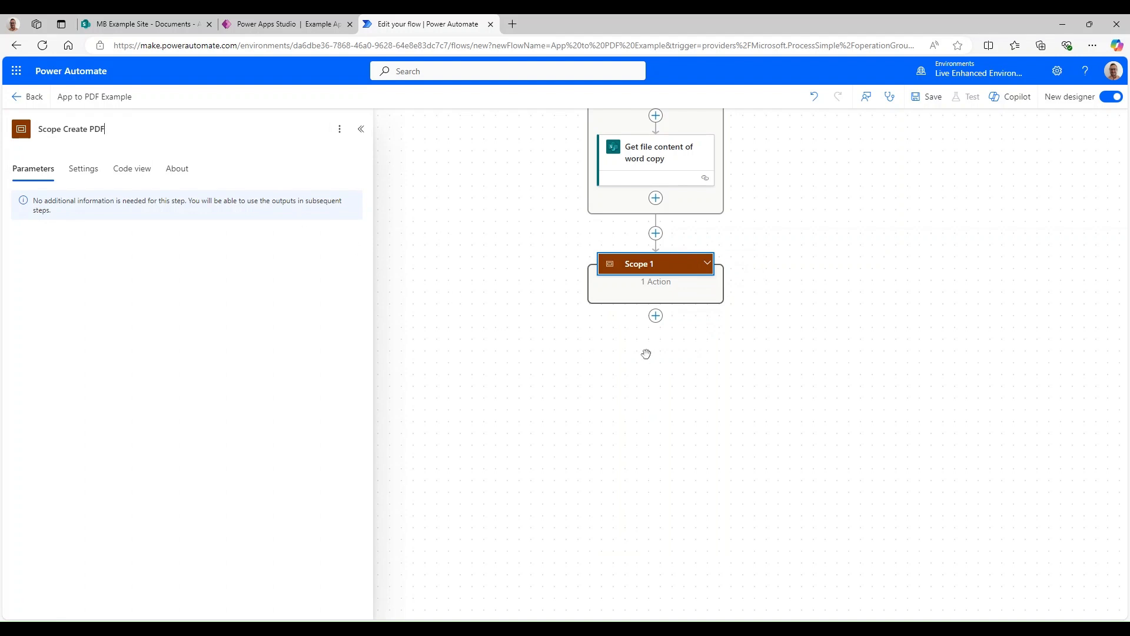
click(707, 263)
Add a new empty Scope after Scope Create PDF
scroll(766, 471, down, 3)
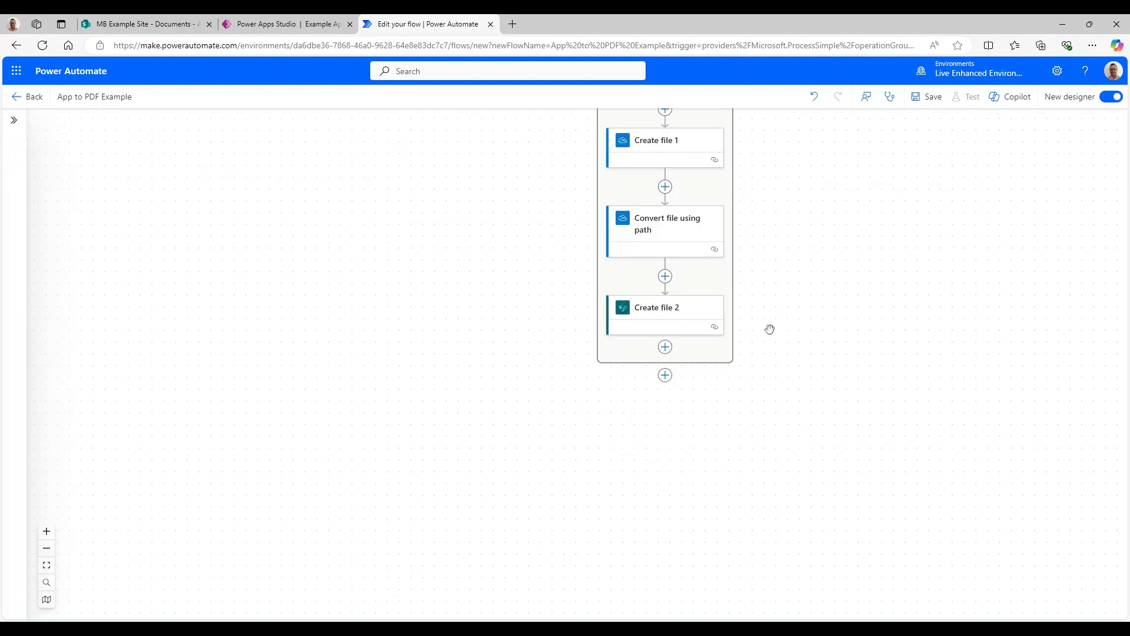
click(665, 375)
text(scope)
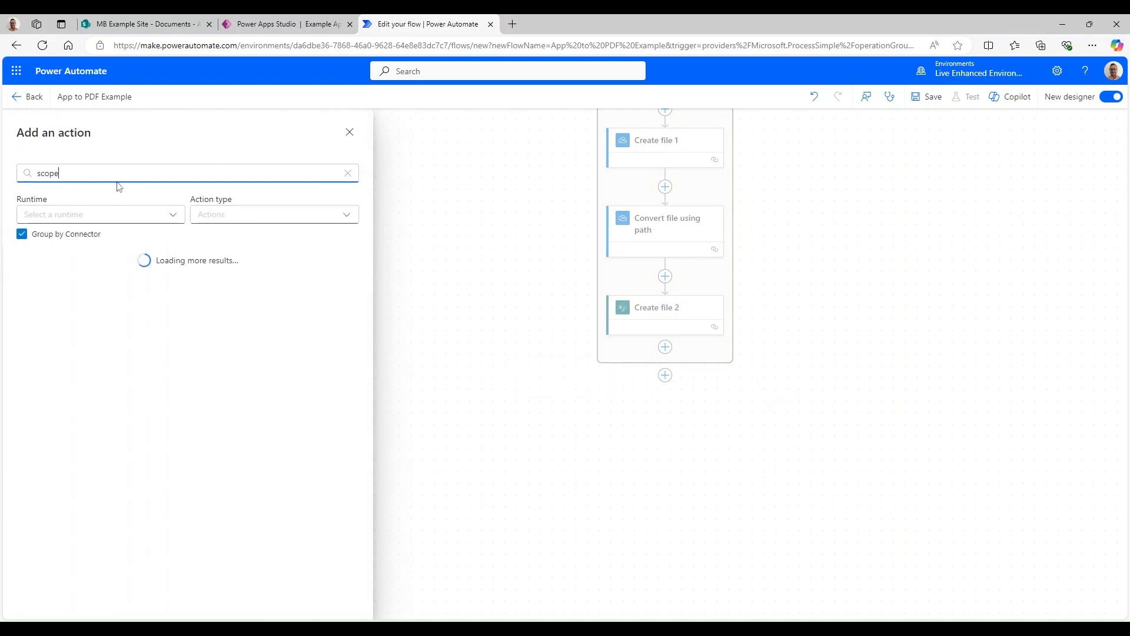
click(84, 297)
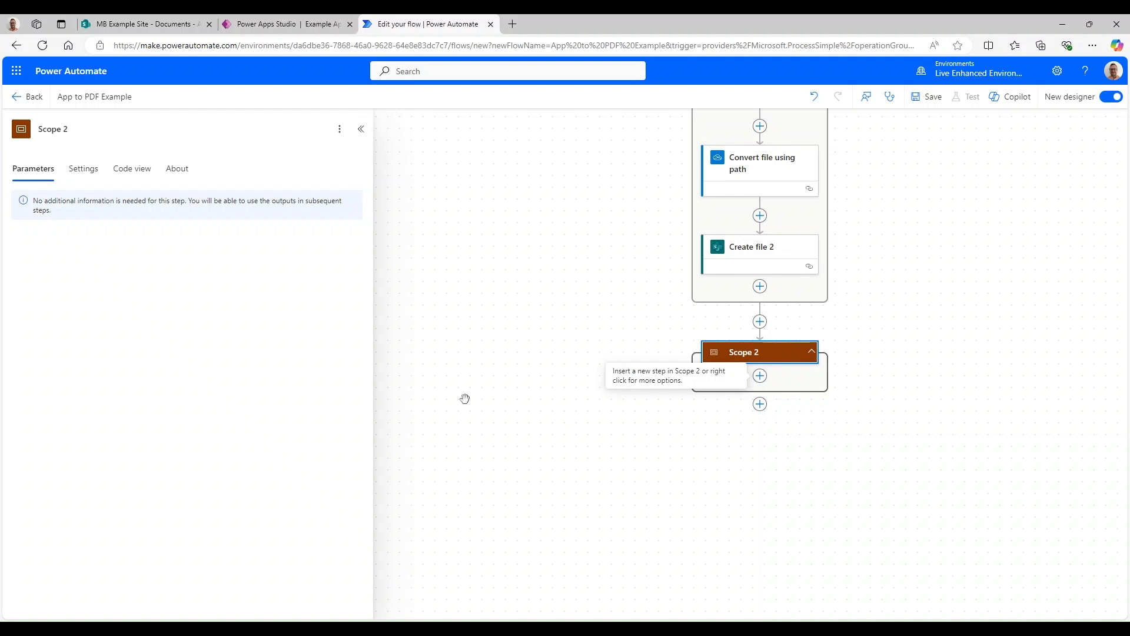
Add a OneDrive Delete file action in Scope 2 targeting Create file 1's Id
click(759, 377)
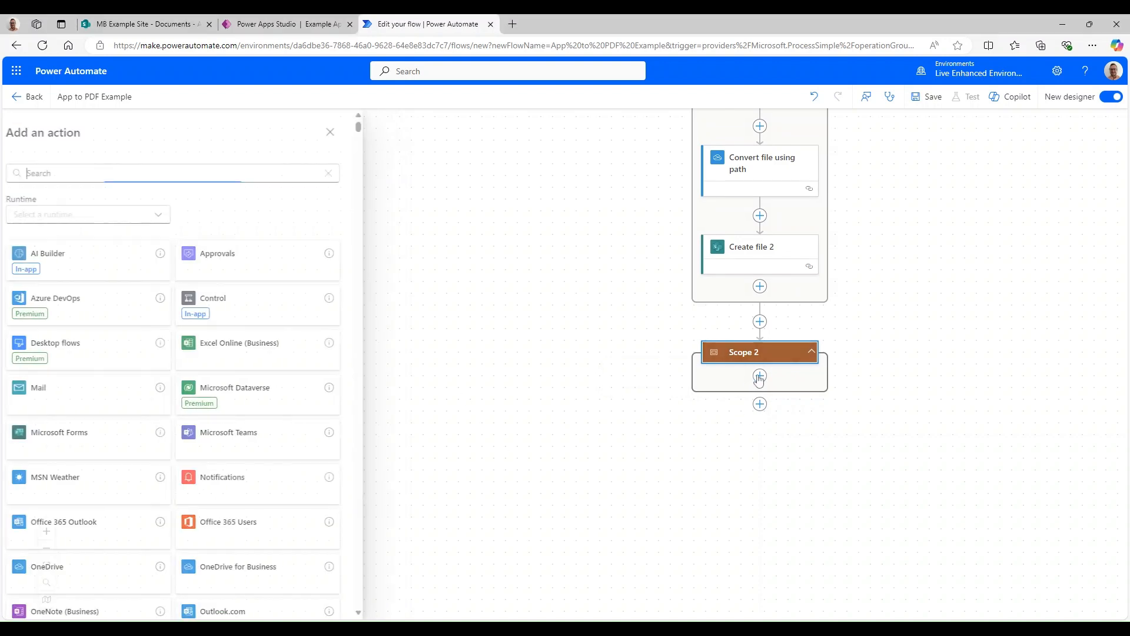
text(delete )
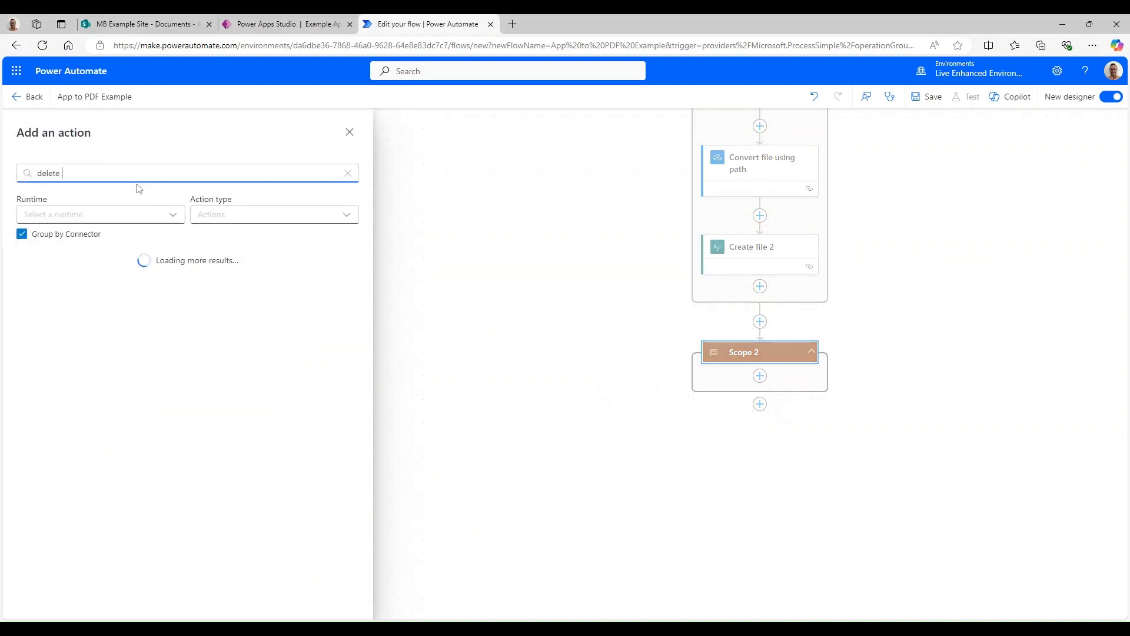
text(fdil)
key(BackSpace)
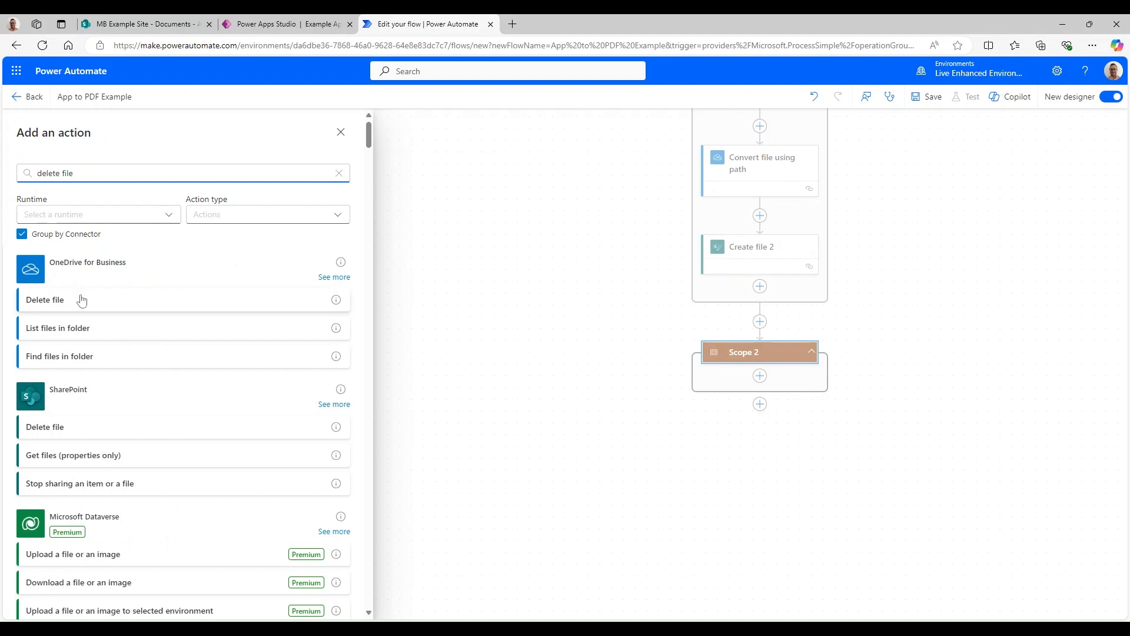
click(81, 300)
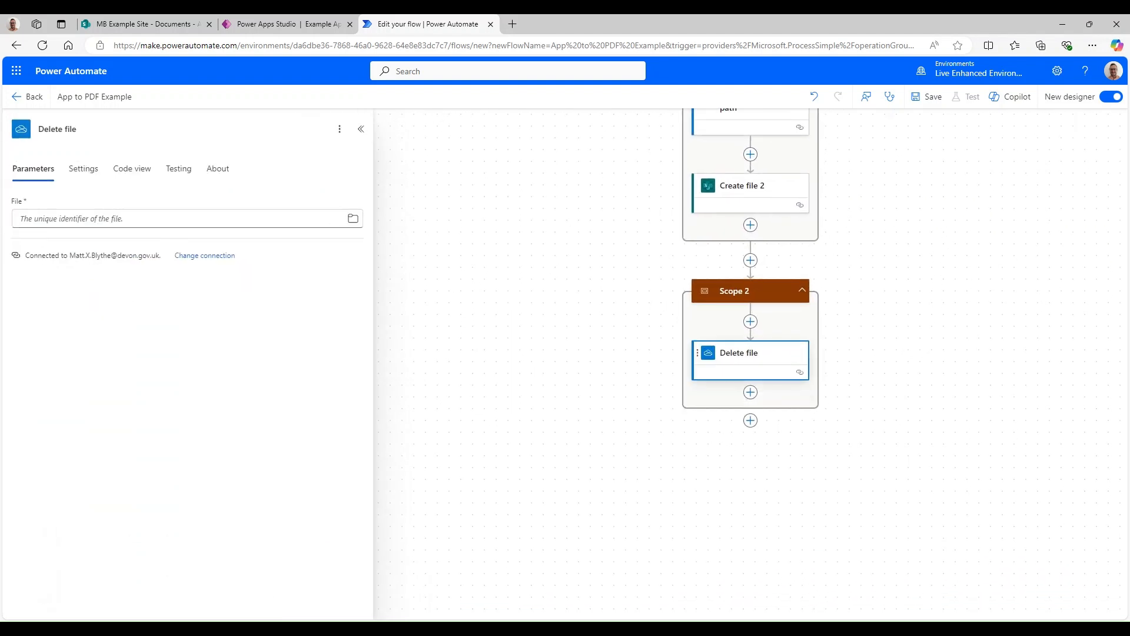
click(159, 219)
click(5, 212)
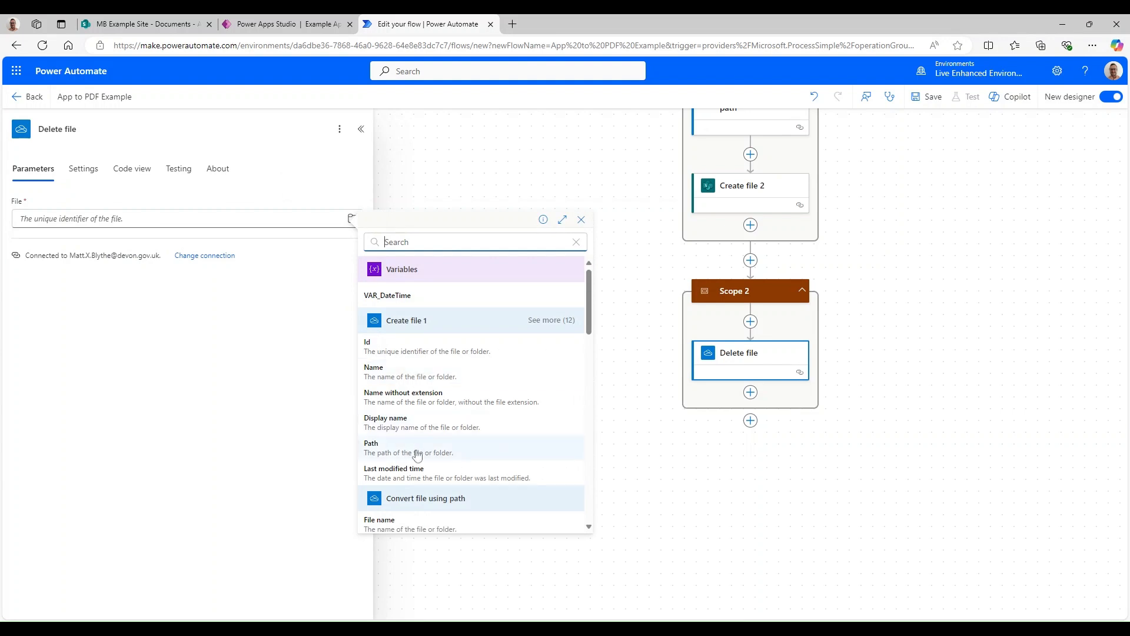
click(410, 347)
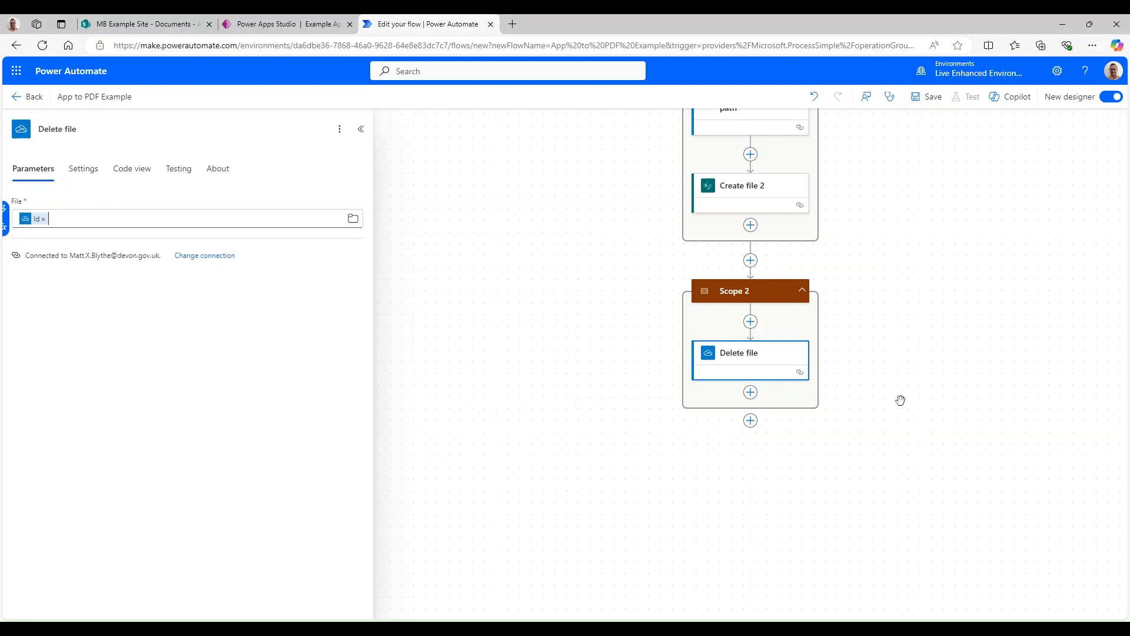
Add a SharePoint Delete file action in a parallel branch beside it
click(750, 321)
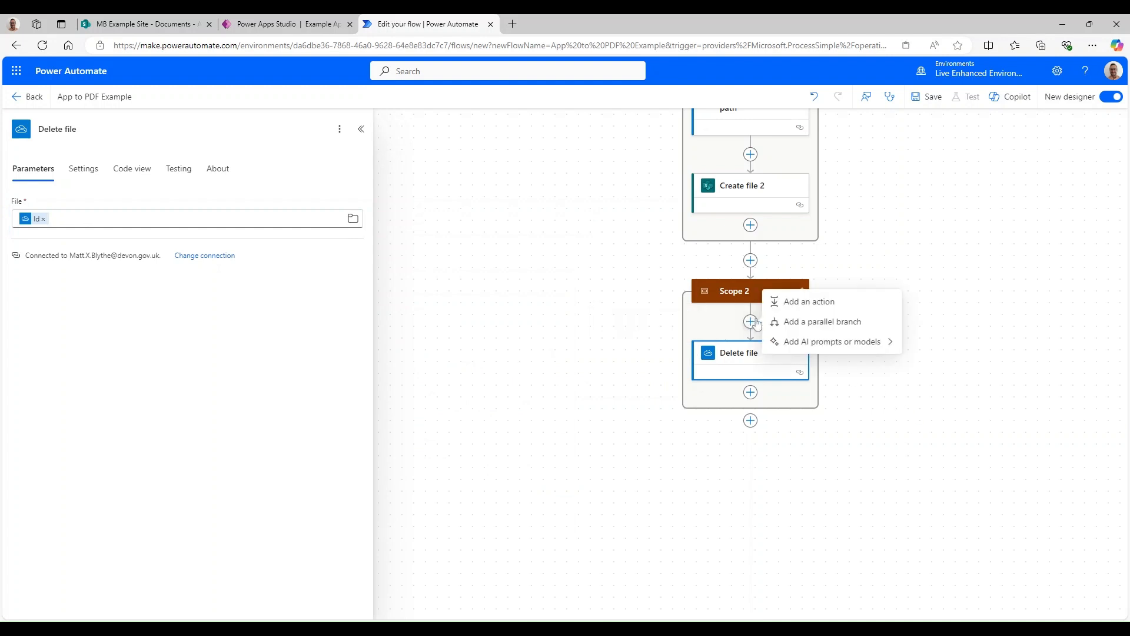
click(801, 323)
text(delete file)
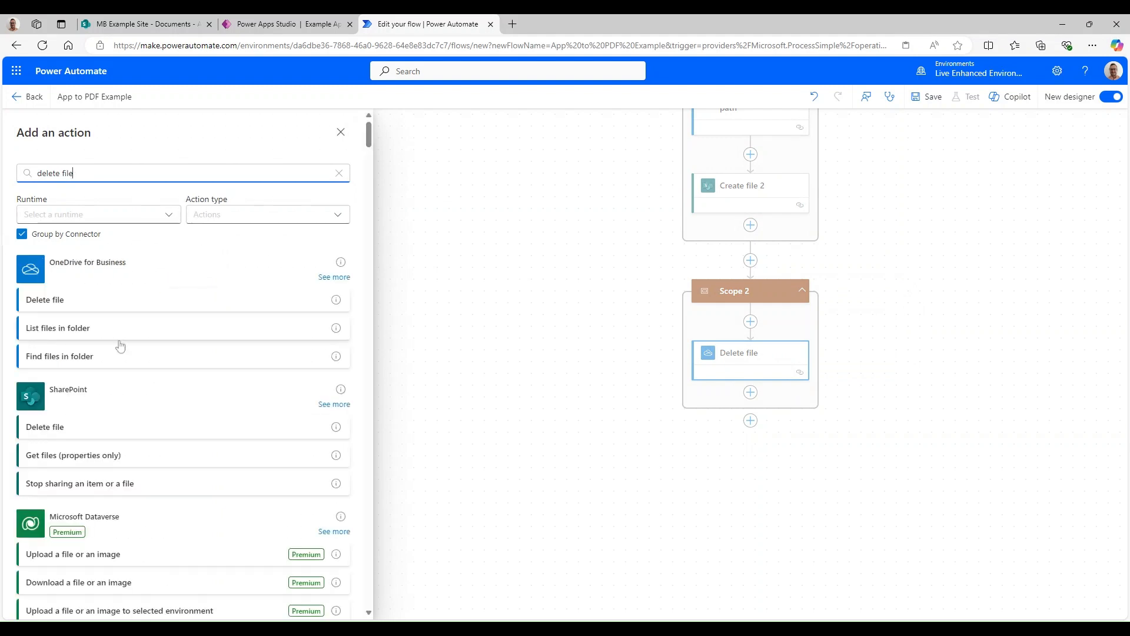
click(124, 429)
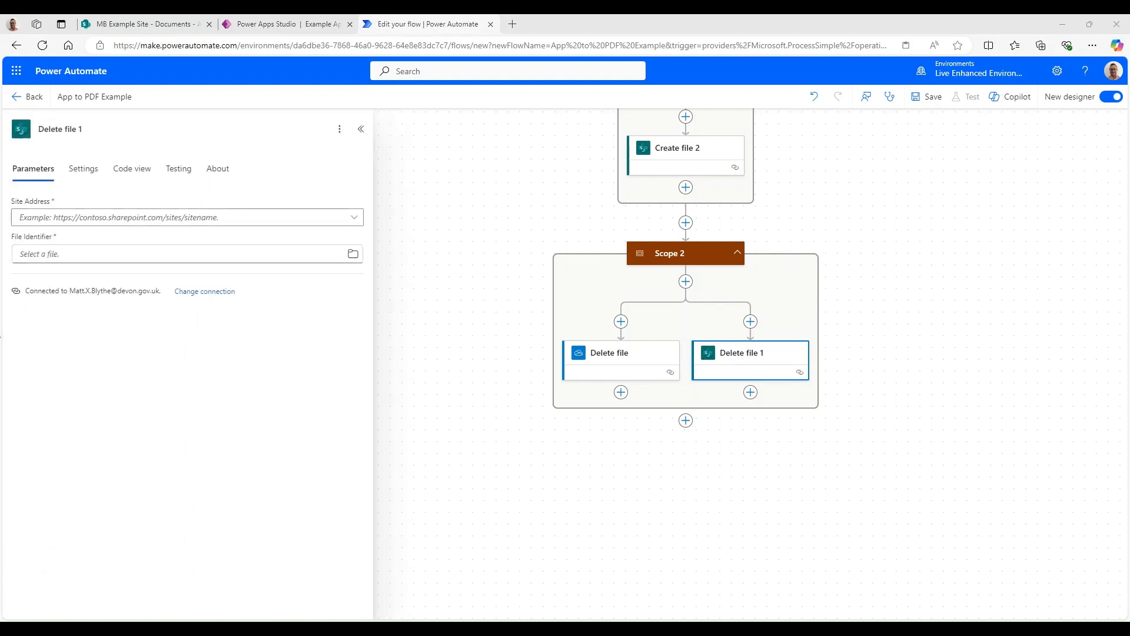
Set Delete file 1's site to MB Example Site and File Identifier to Update Word Copy's Identifier
click(238, 221)
click(59, 349)
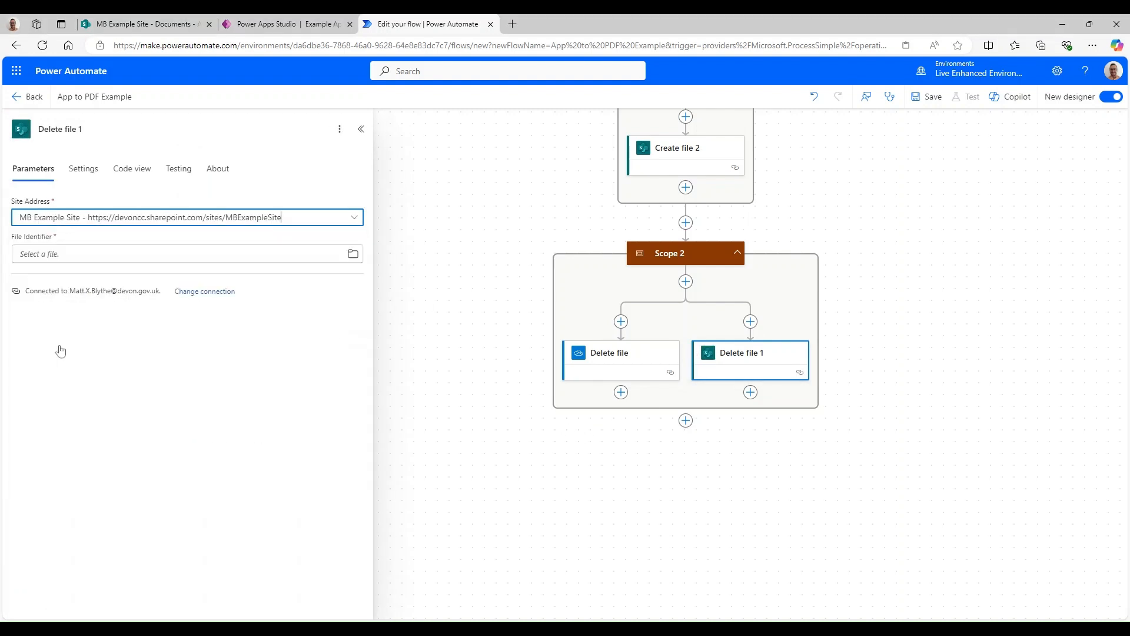
click(228, 256)
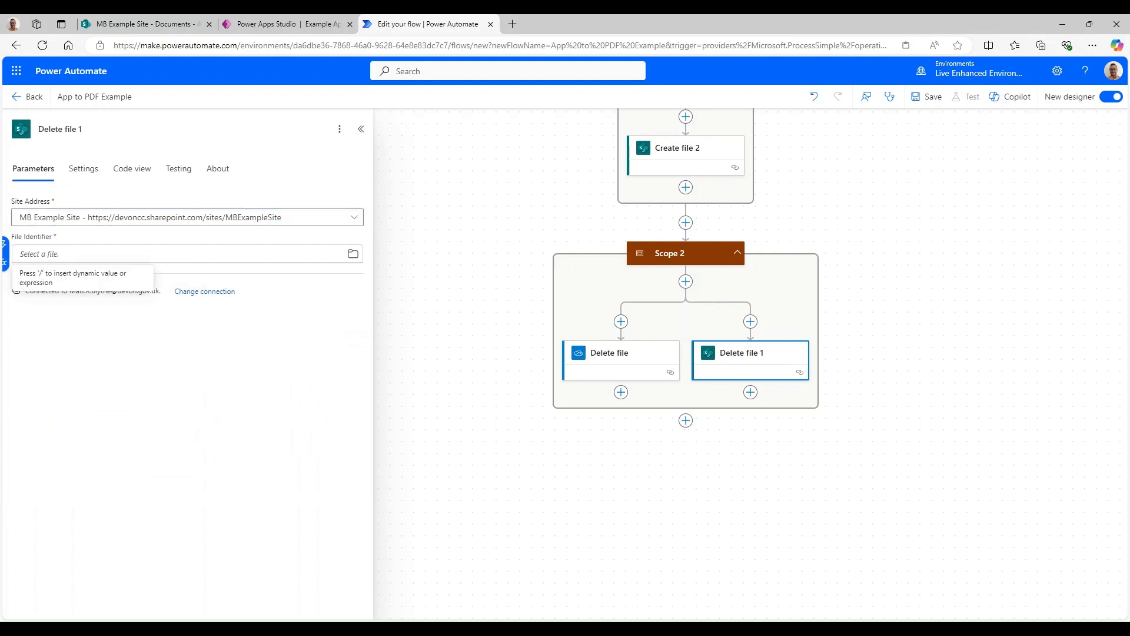
click(6, 243)
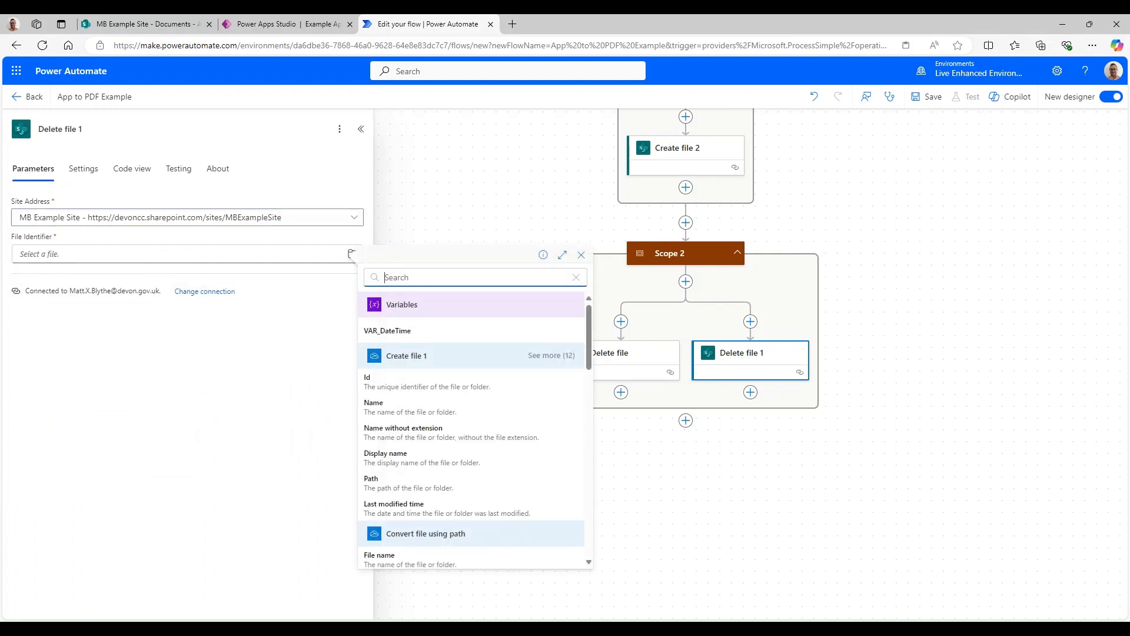
text(ident)
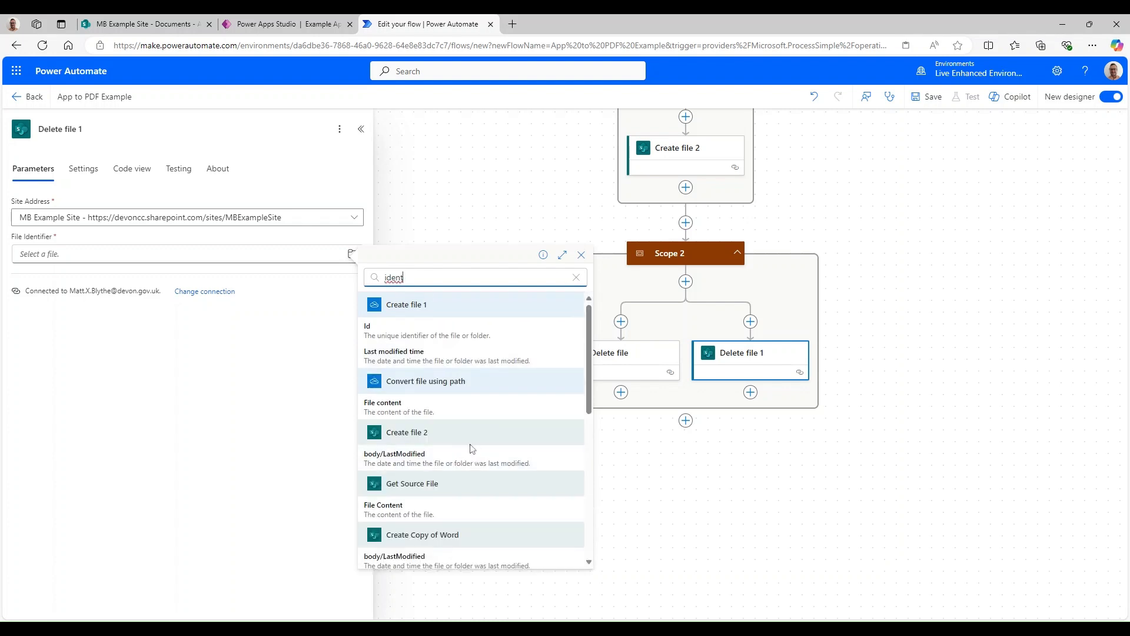
scroll(497, 512, down, 1)
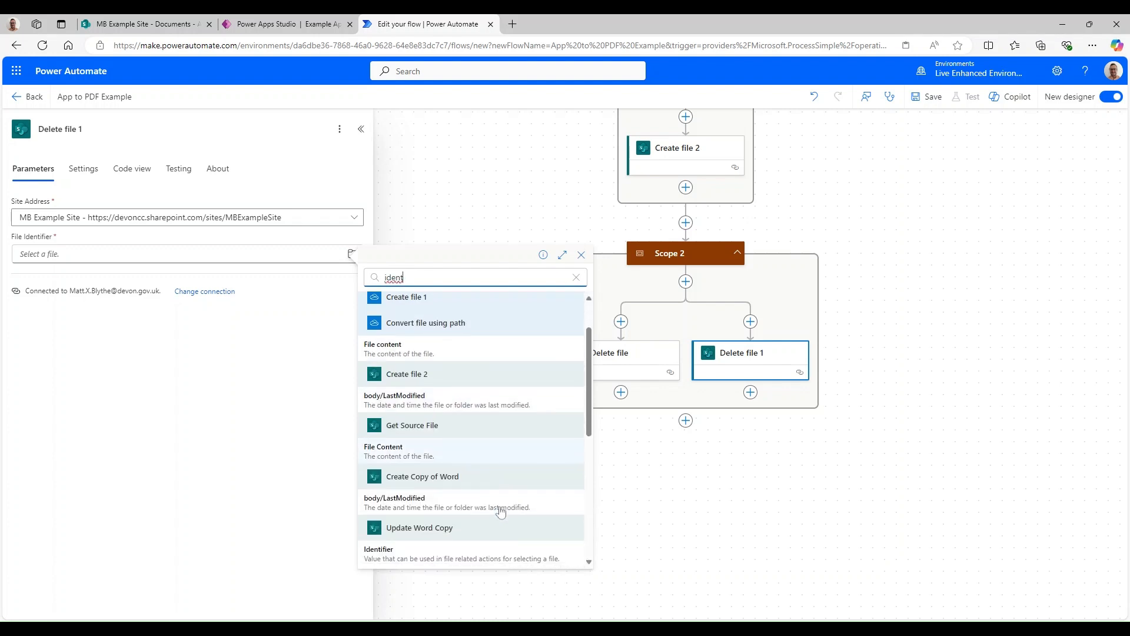
scroll(460, 511, down, 1)
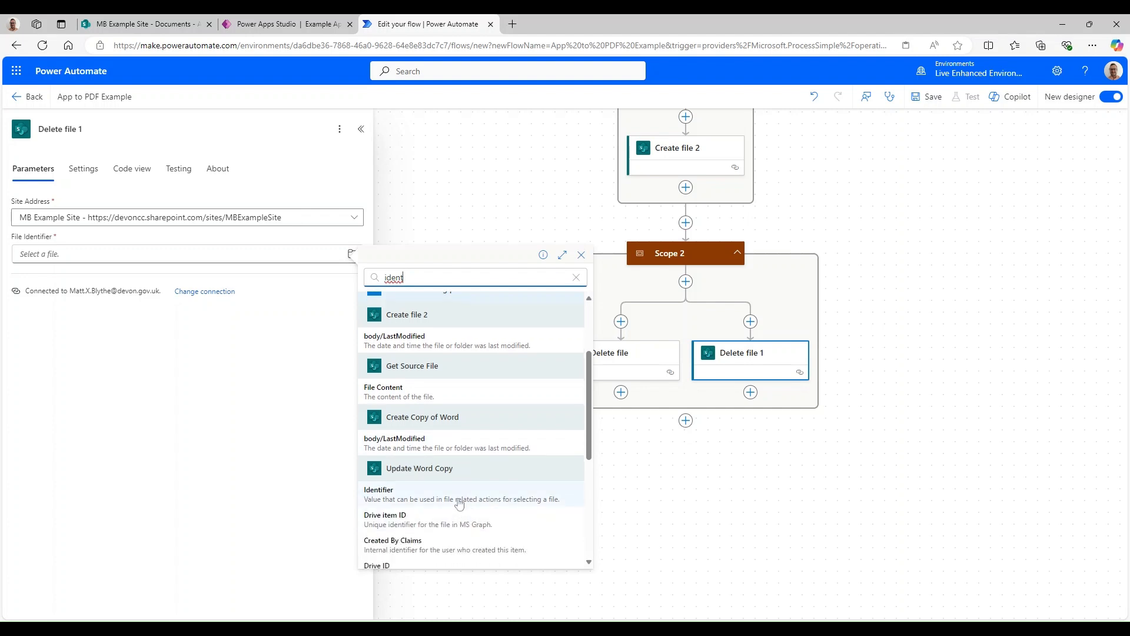
click(441, 495)
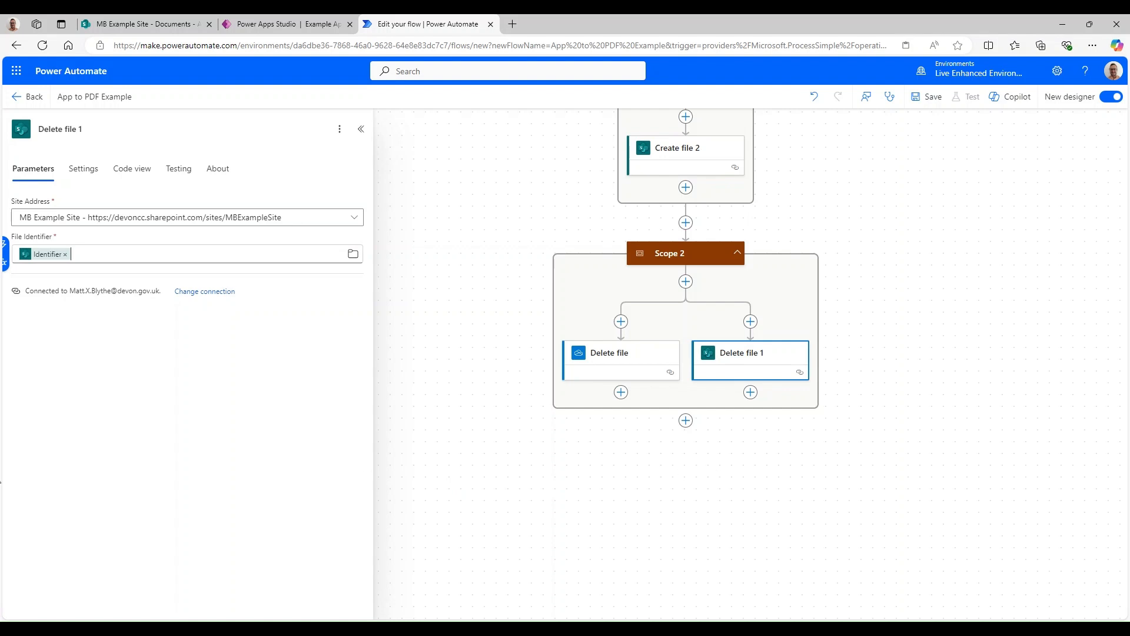
Save the flow
click(1, 482)
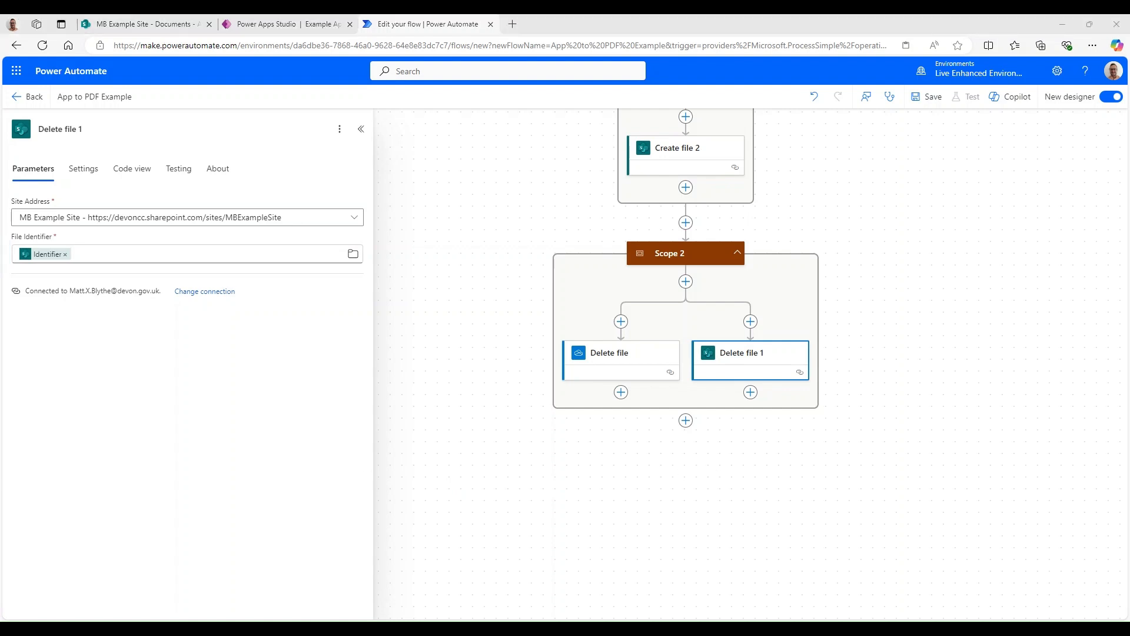
click(927, 97)
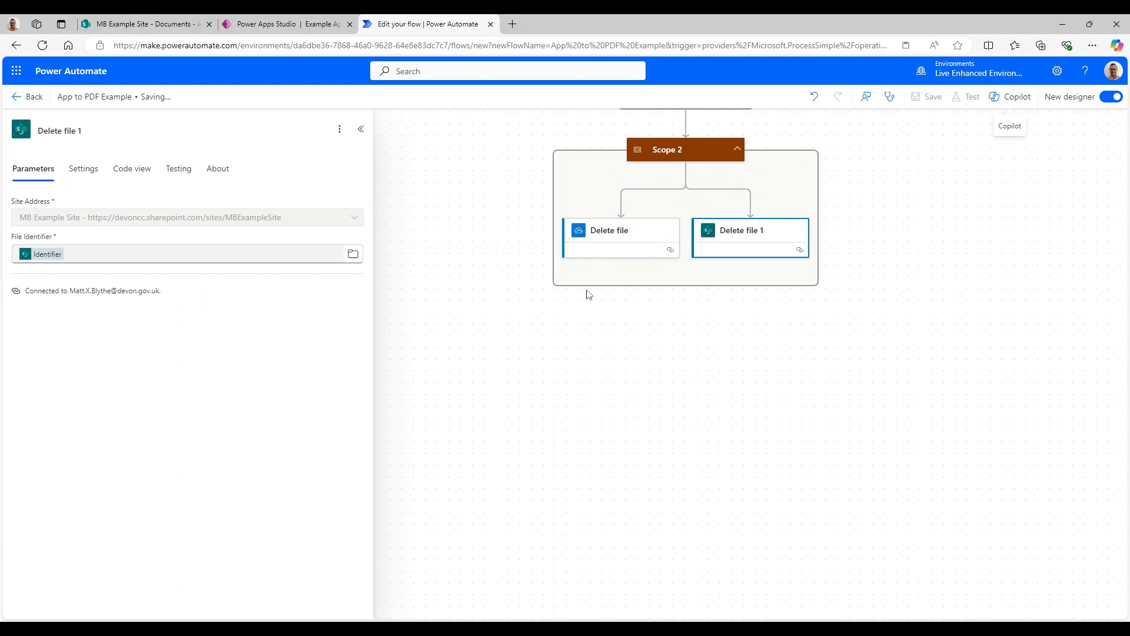
scroll(576, 302, up, 1)
scroll(507, 298, up, 12)
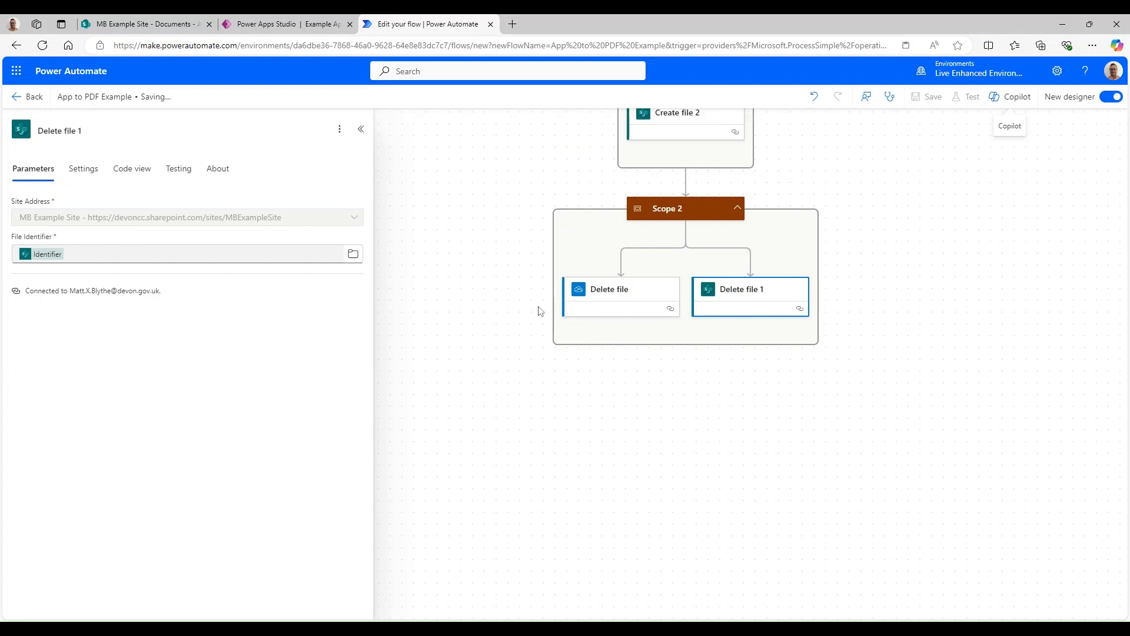
Change the gift card amount to 102
scroll(507, 299, up, 2)
click(507, 298)
scroll(505, 298, down, 2)
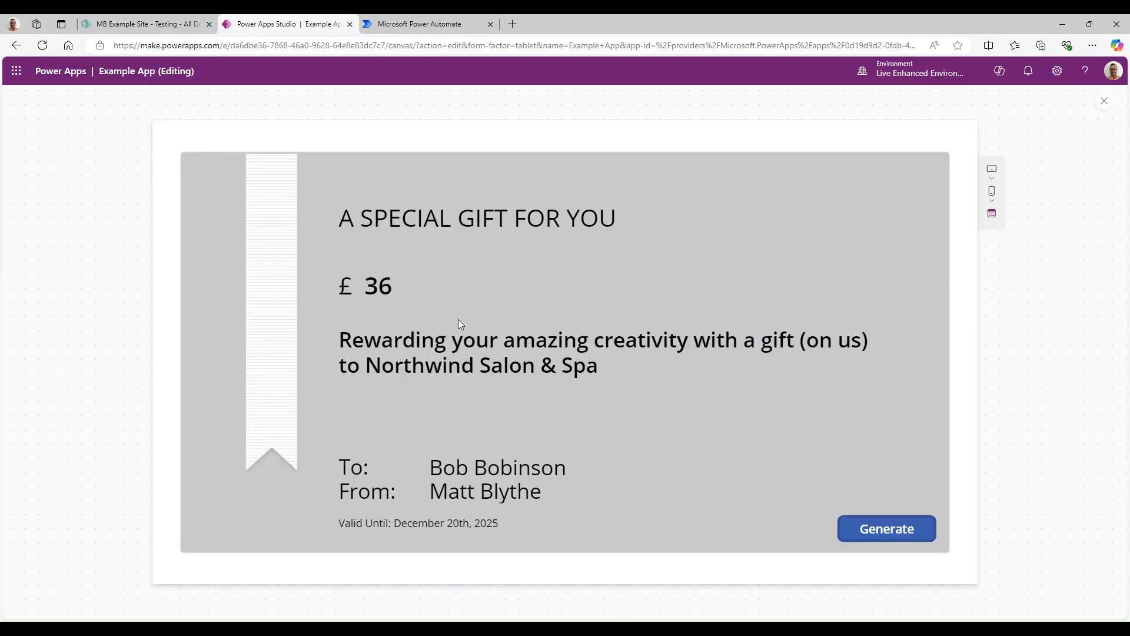
click(458, 314)
key(ctrl+a)
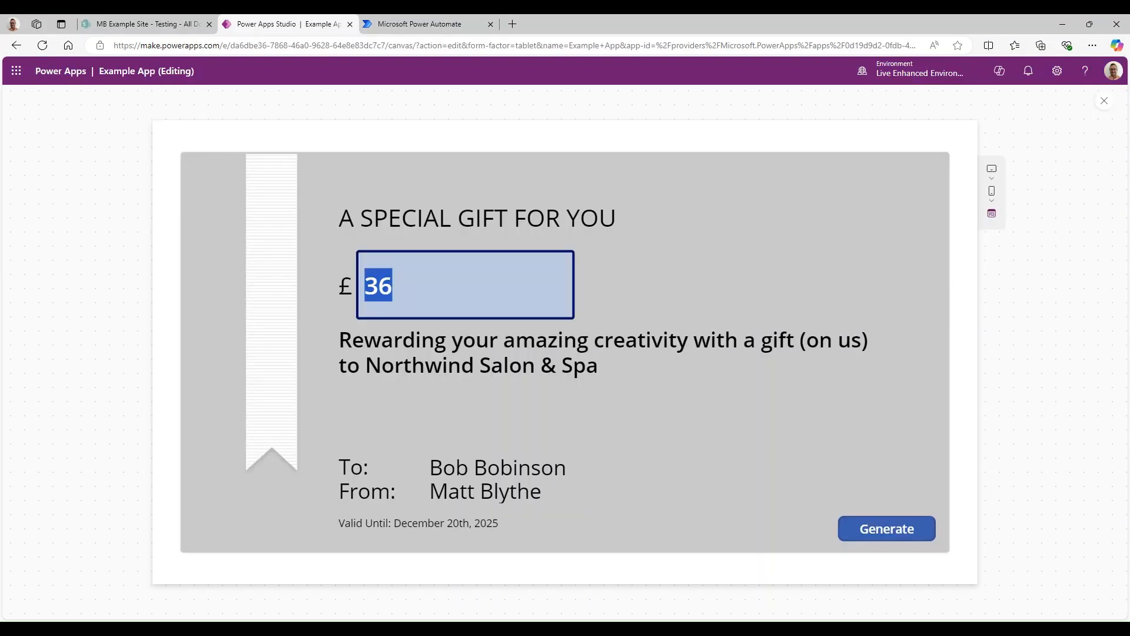
text(102)
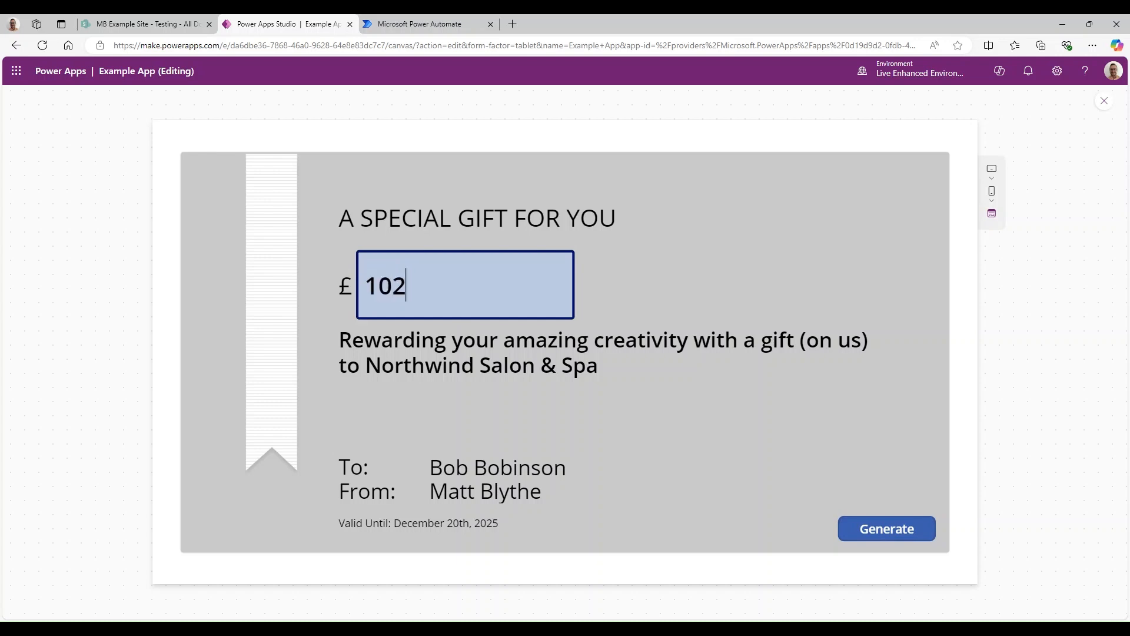
Replace the To field with the new recipient's full name
click(500, 468)
drag(574, 468, 385, 472)
text(Steve )
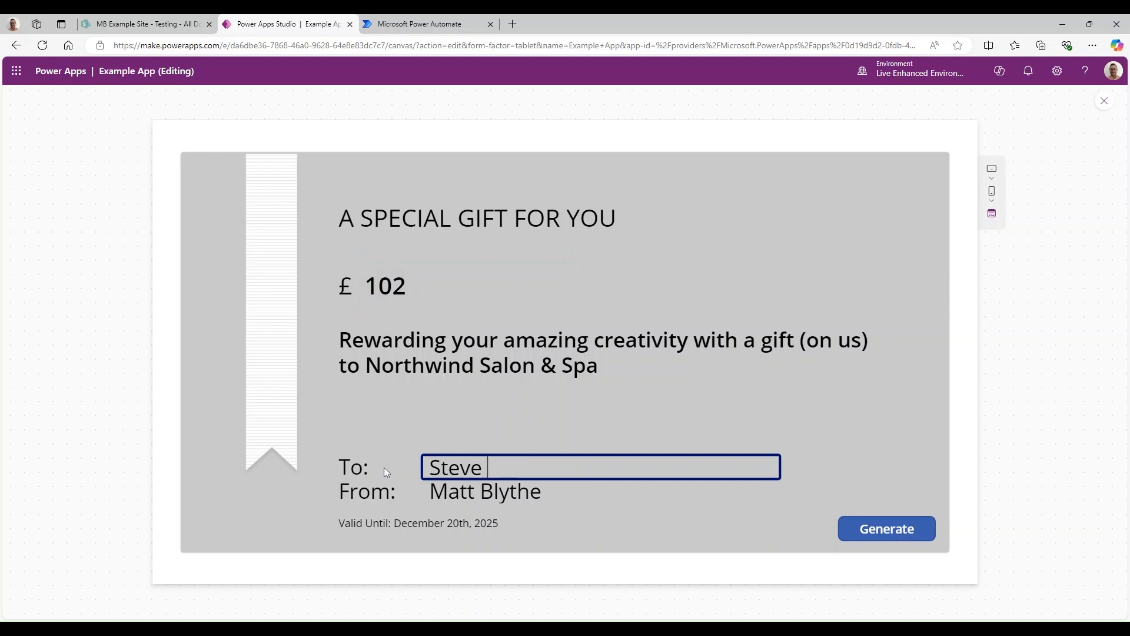
text(Stephenson)
click(615, 421)
drag(542, 491, 458, 492)
drag(604, 469, 430, 492)
drag(510, 492, 604, 469)
click(603, 471)
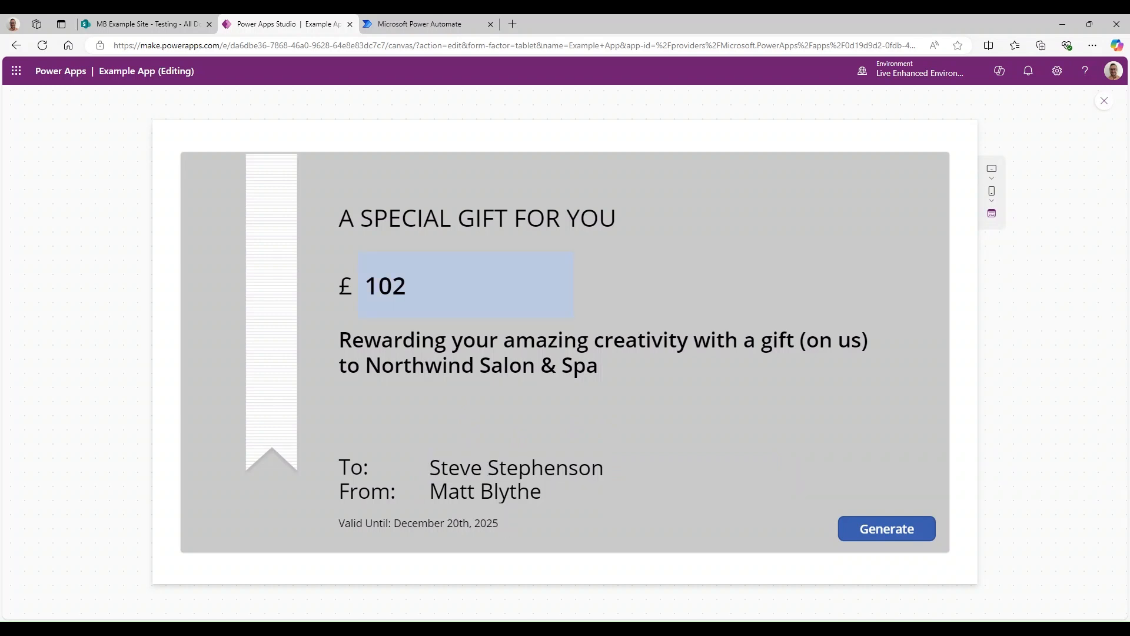
click(412, 285)
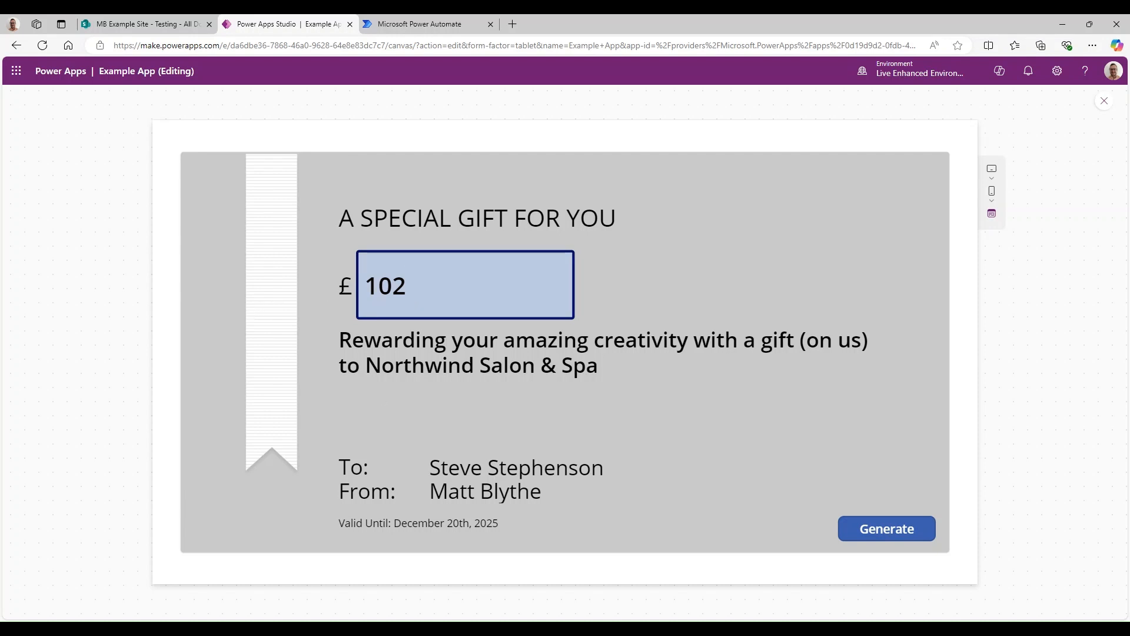
Generate the gift card, then open the in-progress App to PDF Example run
click(788, 423)
click(877, 533)
click(415, 24)
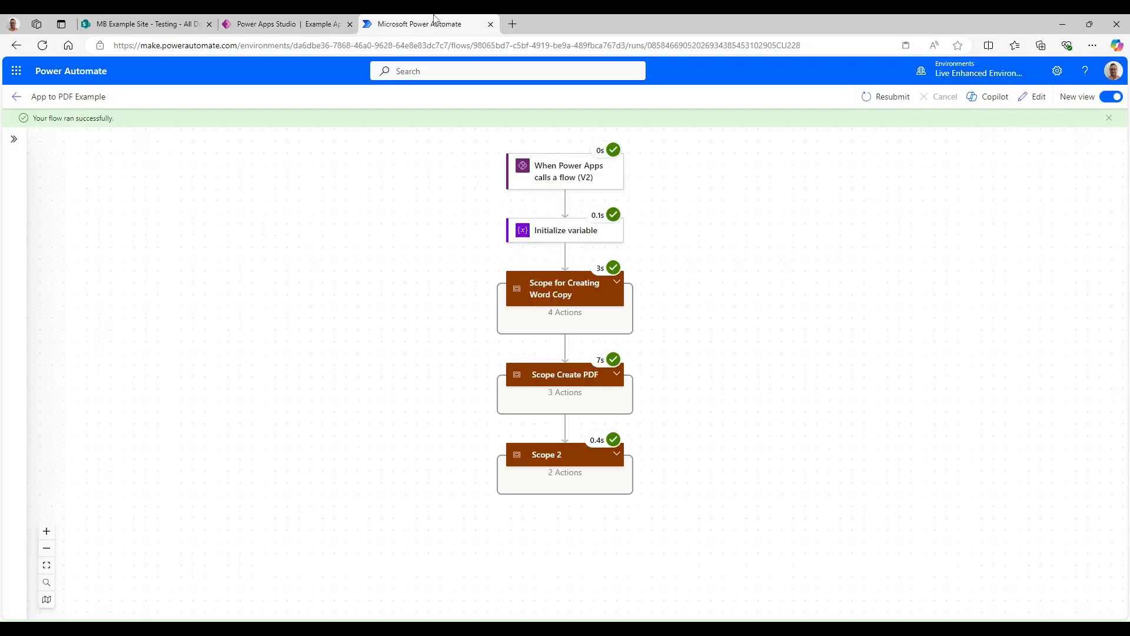
click(17, 97)
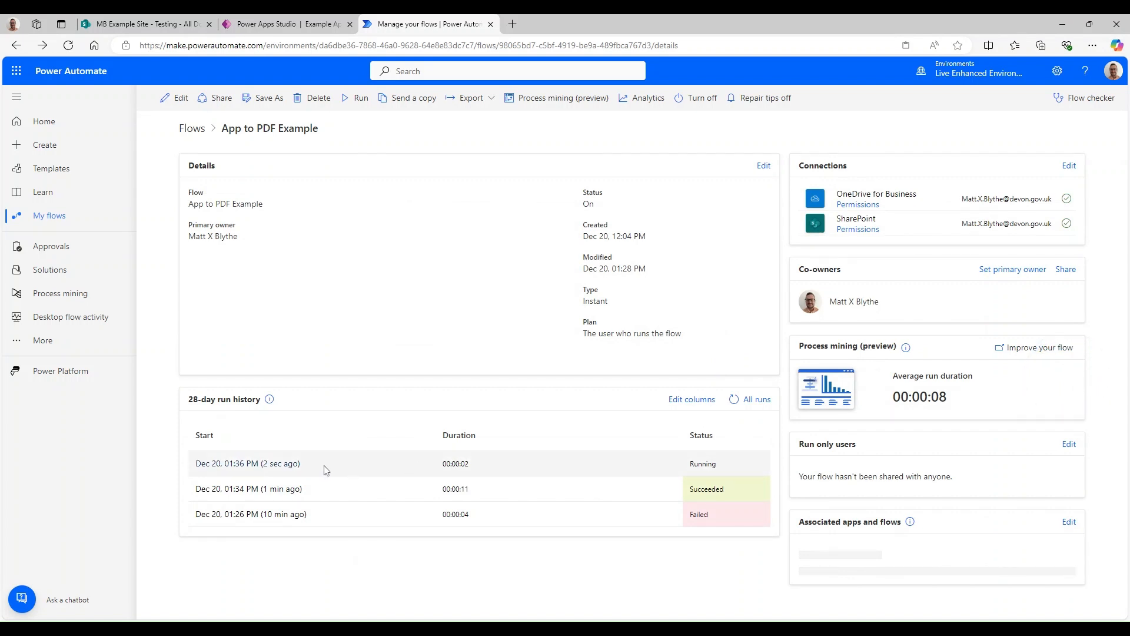
click(286, 466)
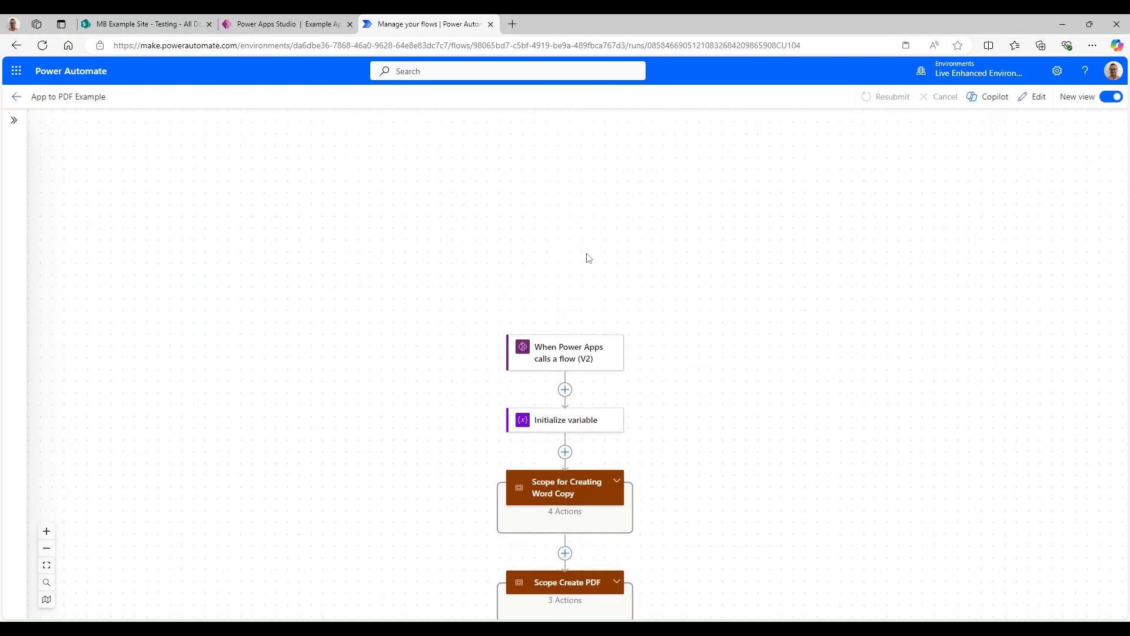
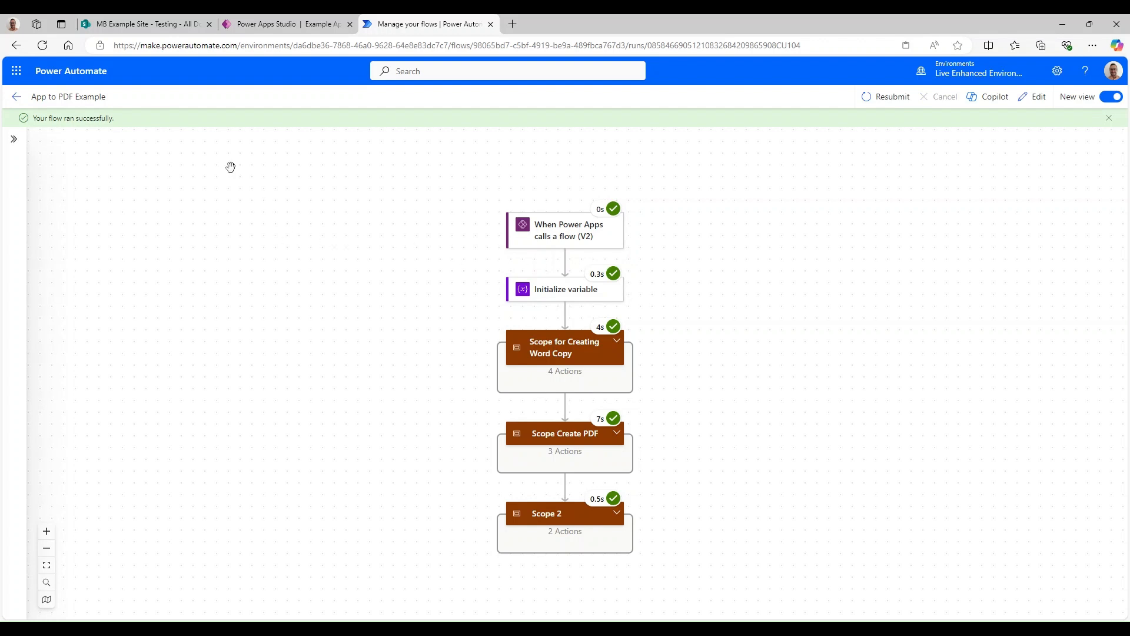
Switch to the SharePoint Testing library tab to look for the flow's output
click(167, 24)
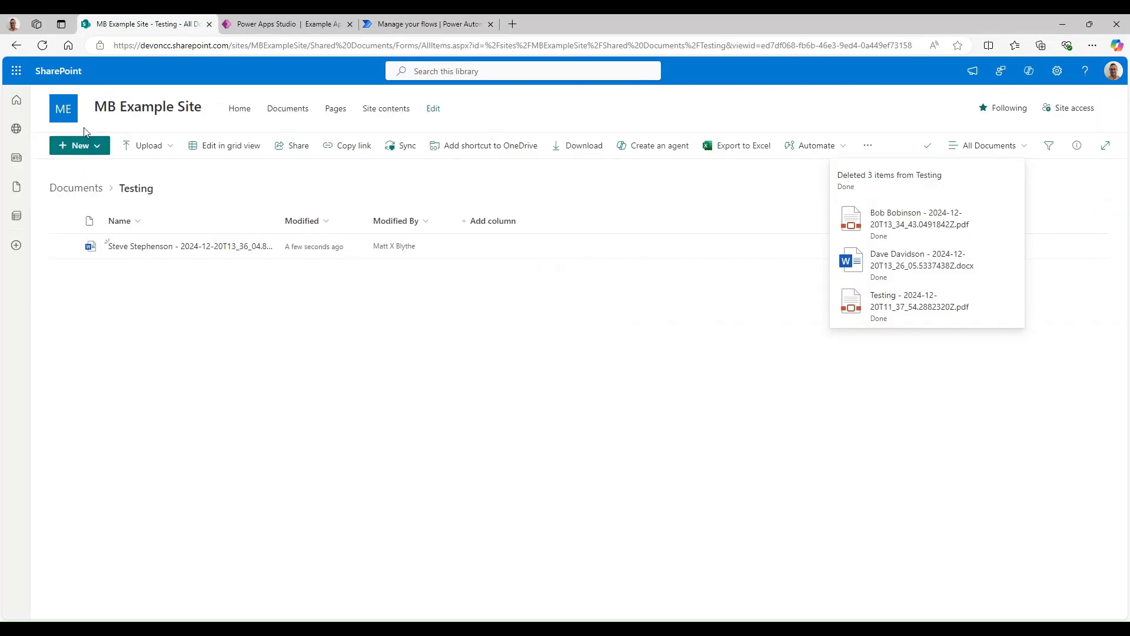
Refresh the Testing library, open the new £102 voucher PDF and compare it with the app
click(42, 45)
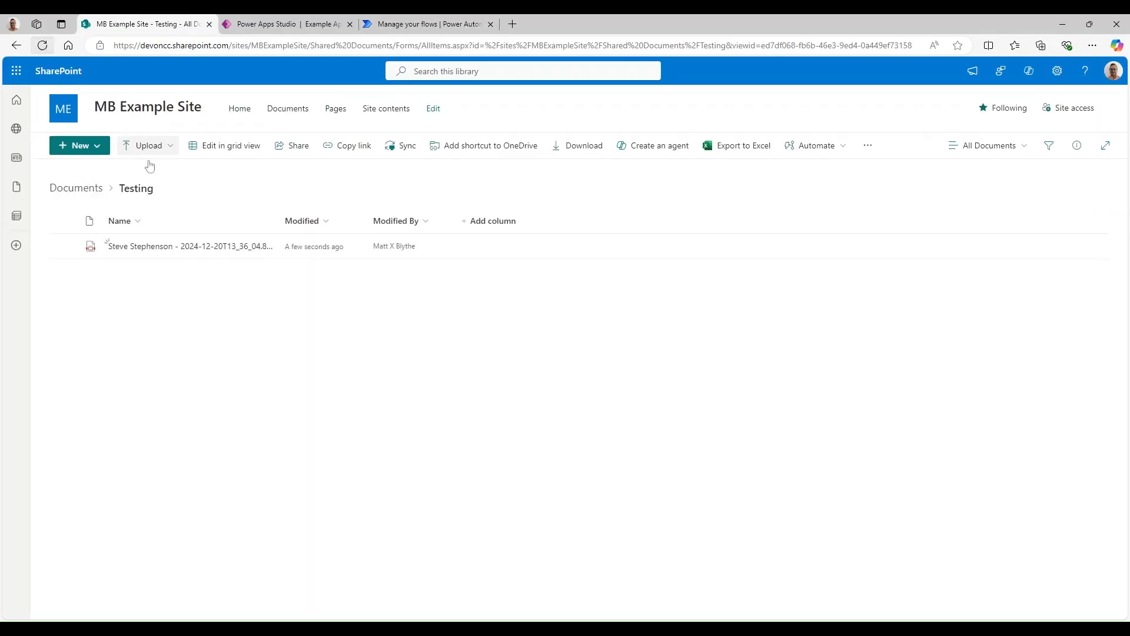
click(199, 247)
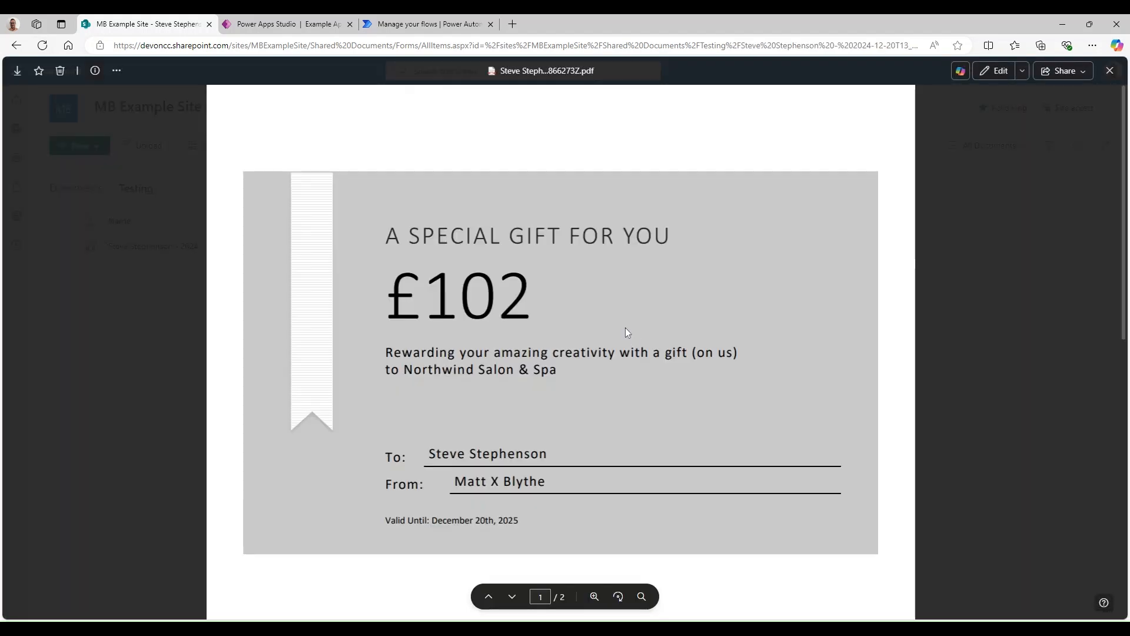
click(276, 26)
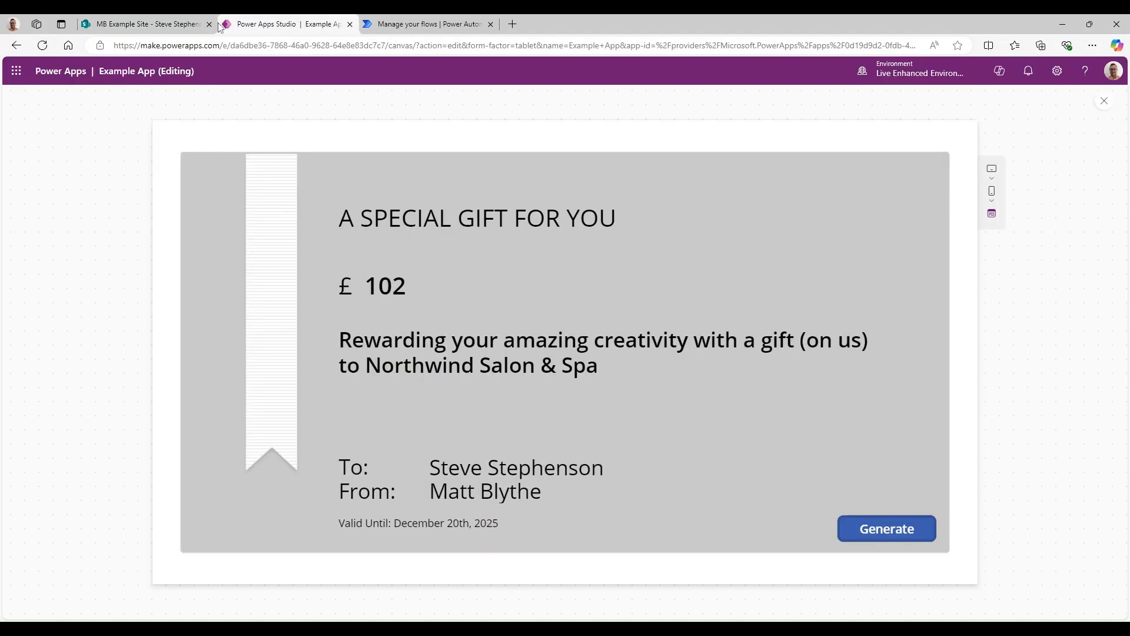
click(160, 26)
double_click(542, 453)
click(569, 455)
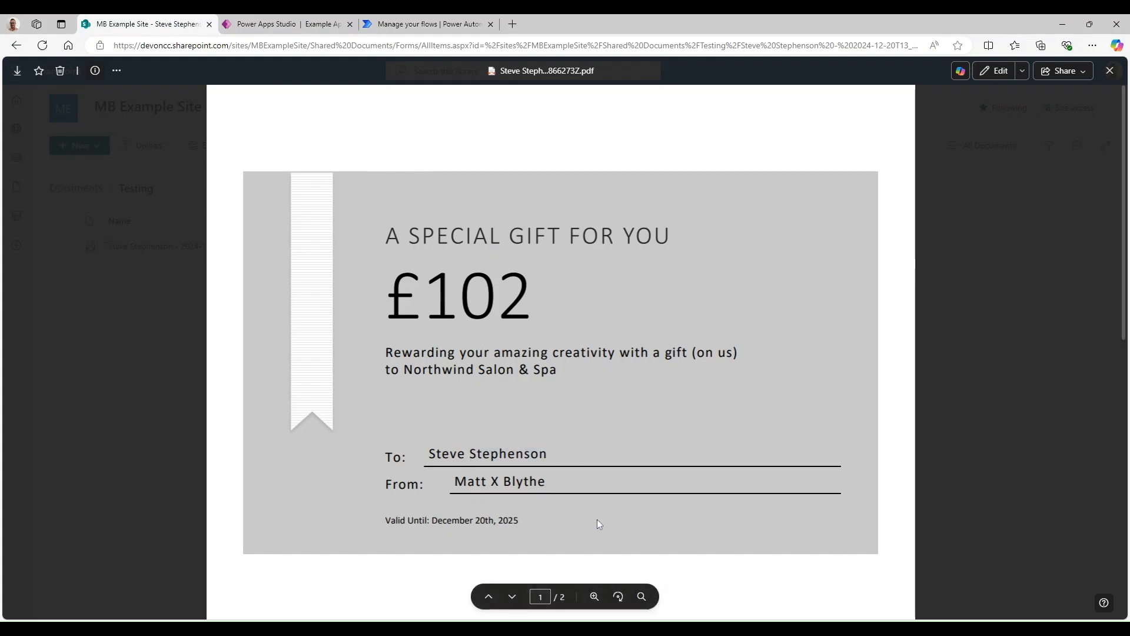
click(288, 24)
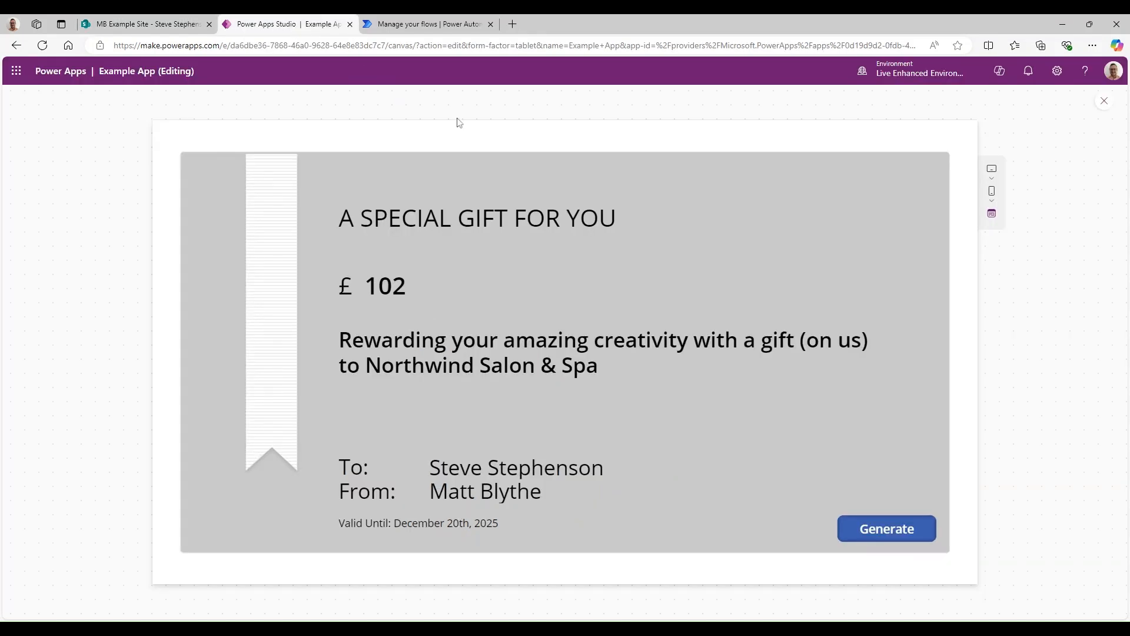
Close the preview and inspect the voucher controls and the Valid Until Switch date formula
click(1104, 101)
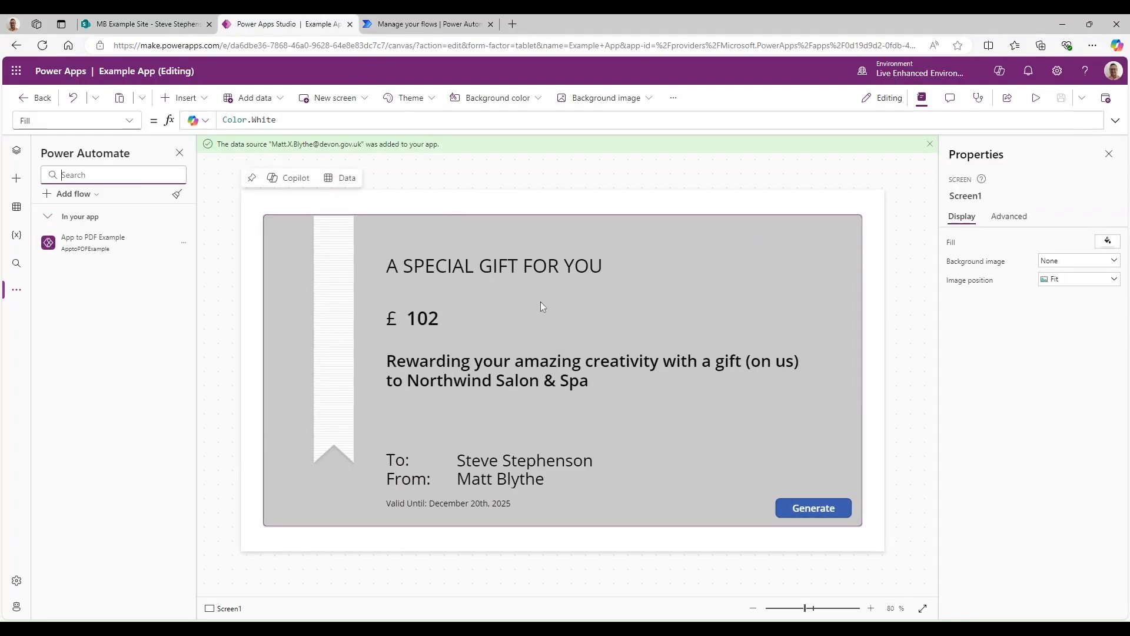
click(470, 318)
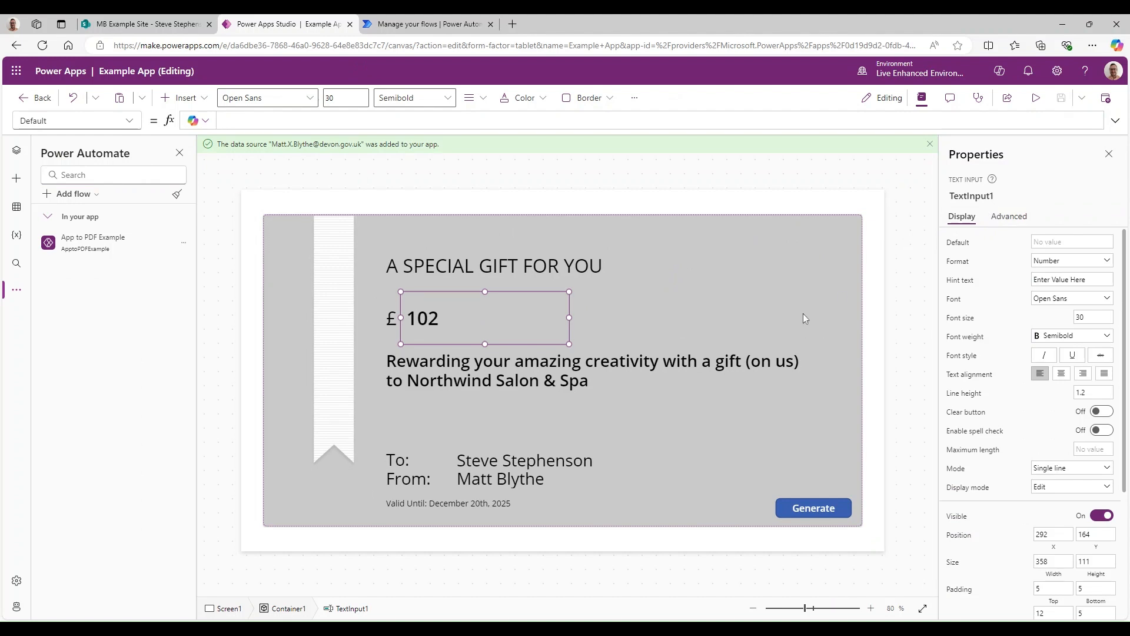
click(578, 466)
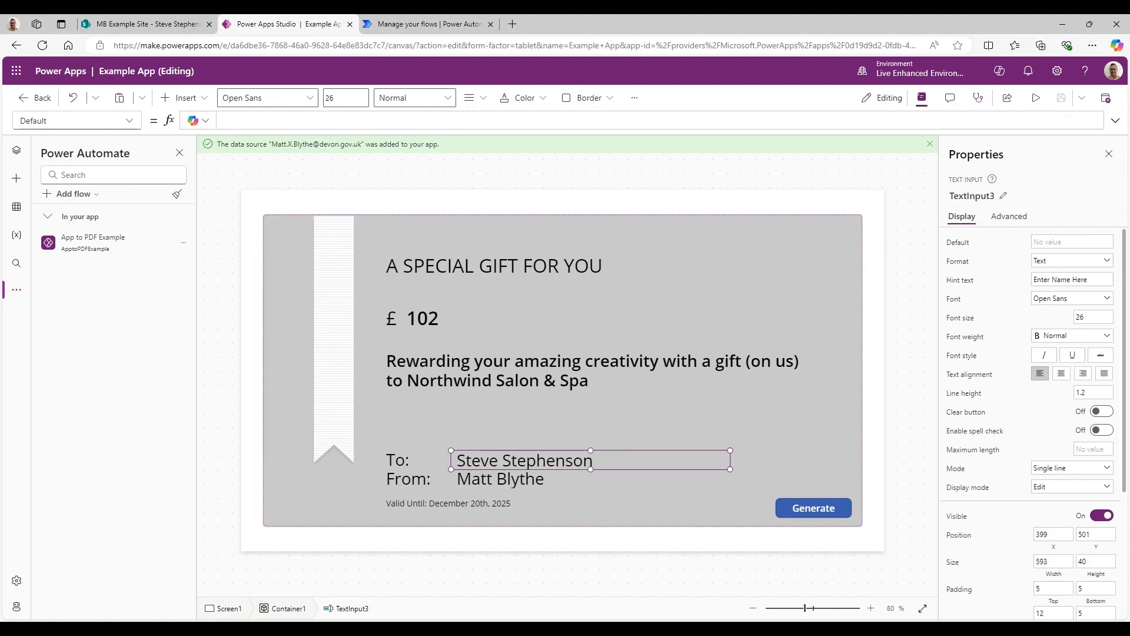
click(591, 474)
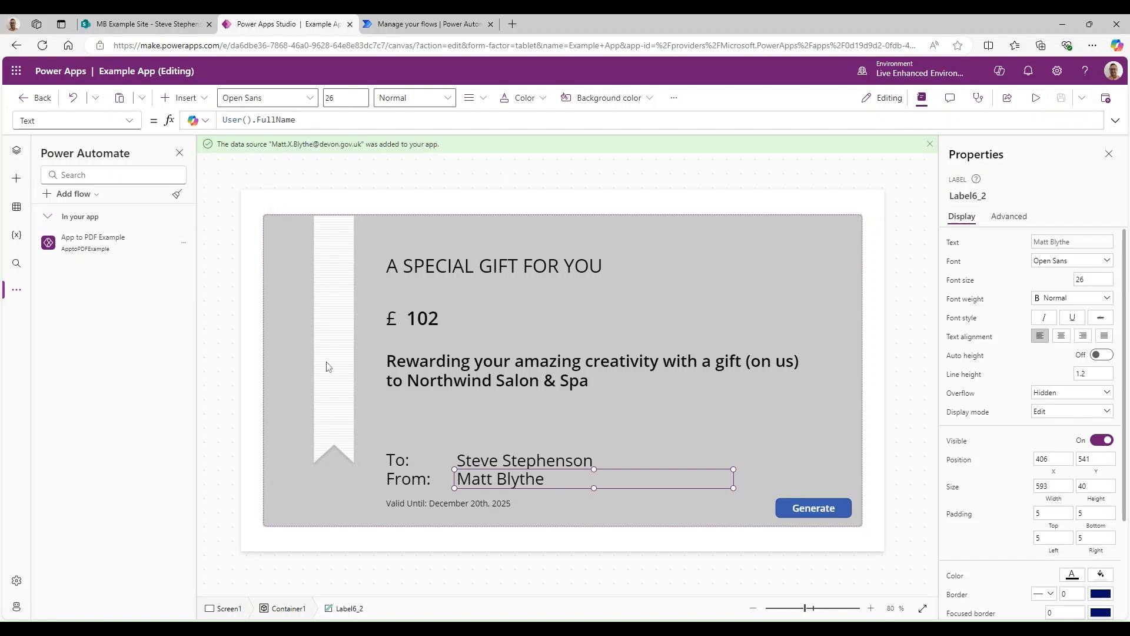
click(446, 503)
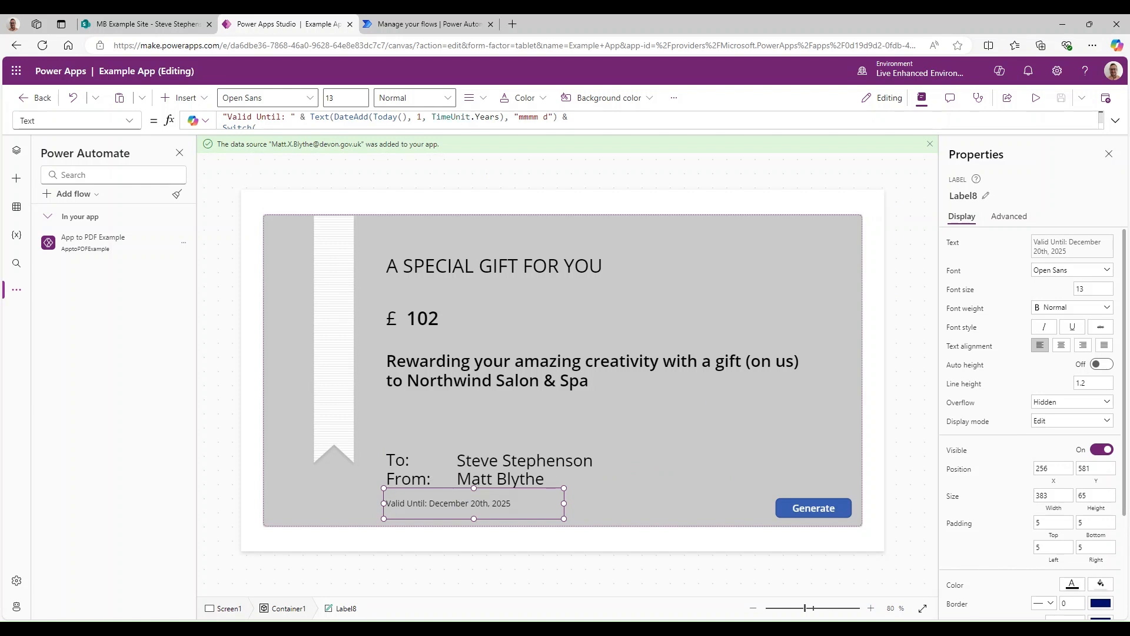
click(1116, 120)
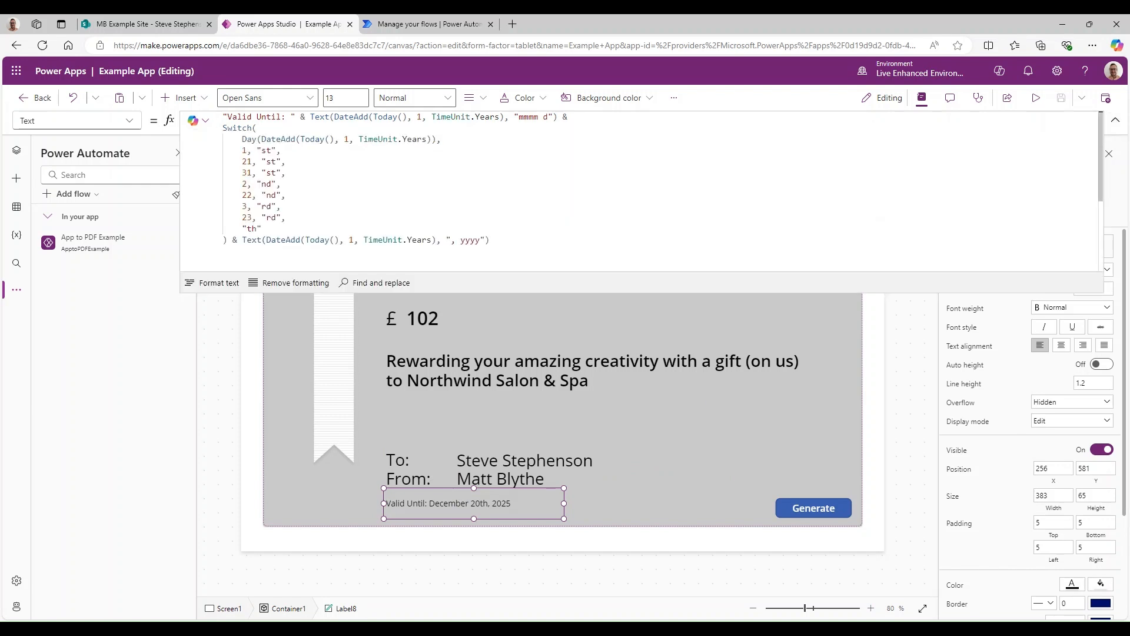
click(286, 218)
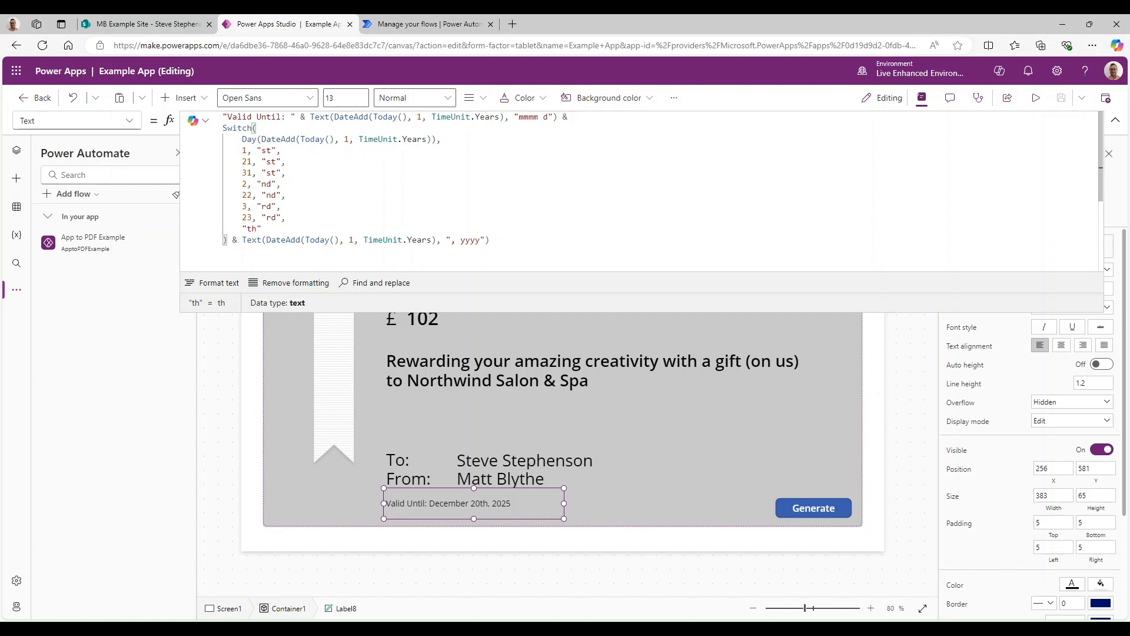
click(1116, 120)
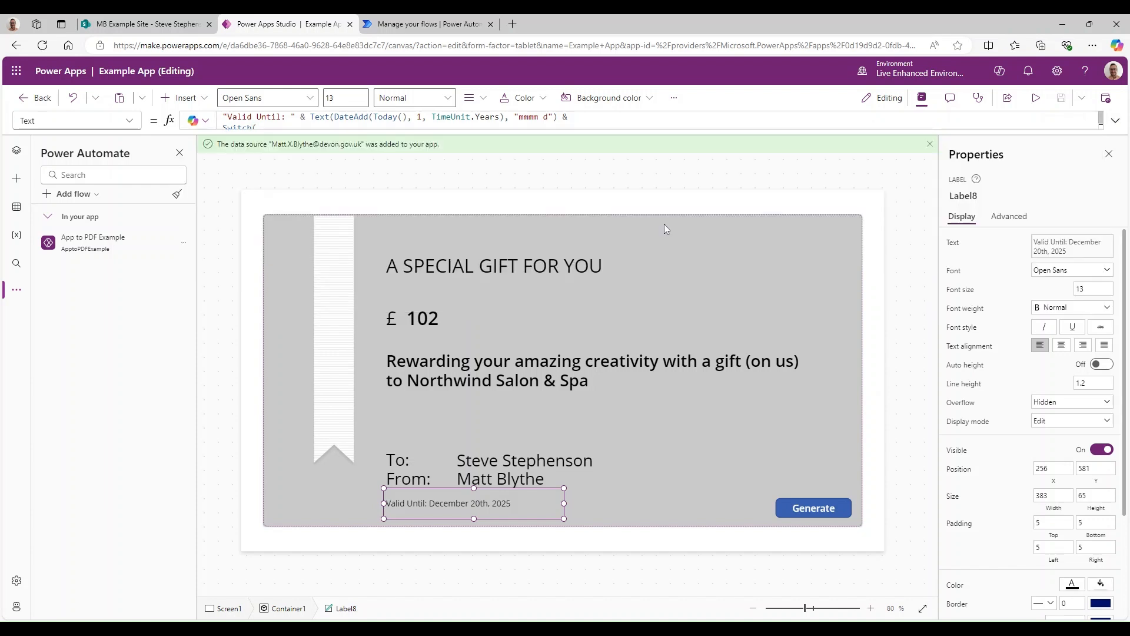
Review the amount, recipient, sender and valid-until controls once more
click(438, 321)
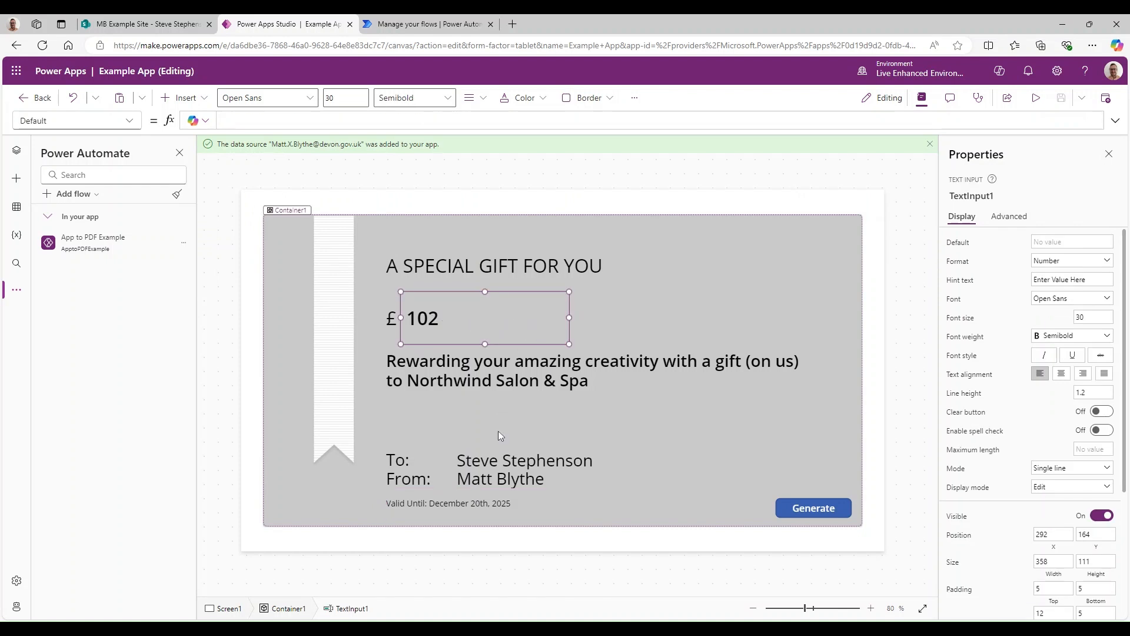
click(501, 457)
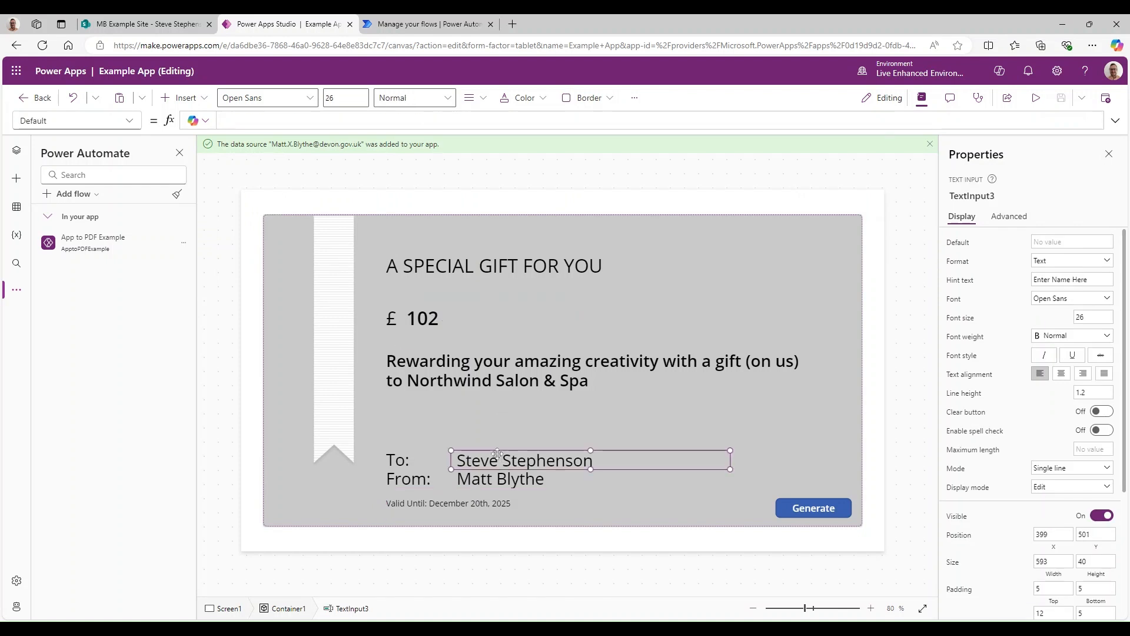
click(545, 482)
click(498, 501)
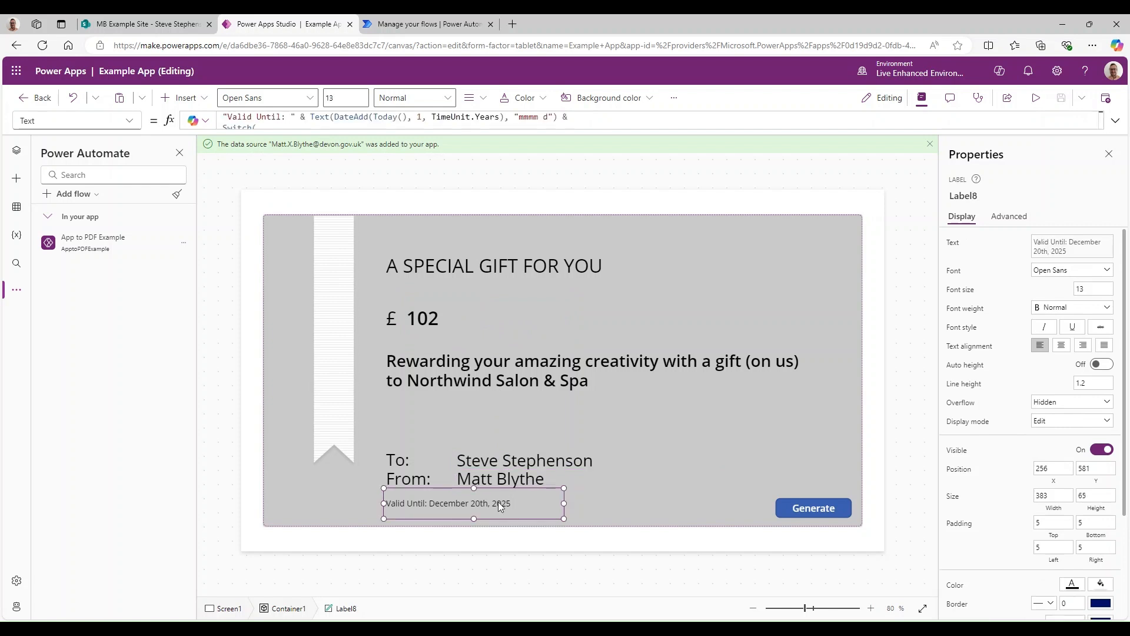
Select the Generate button and bring up the Power Automate pane with its flows
click(817, 511)
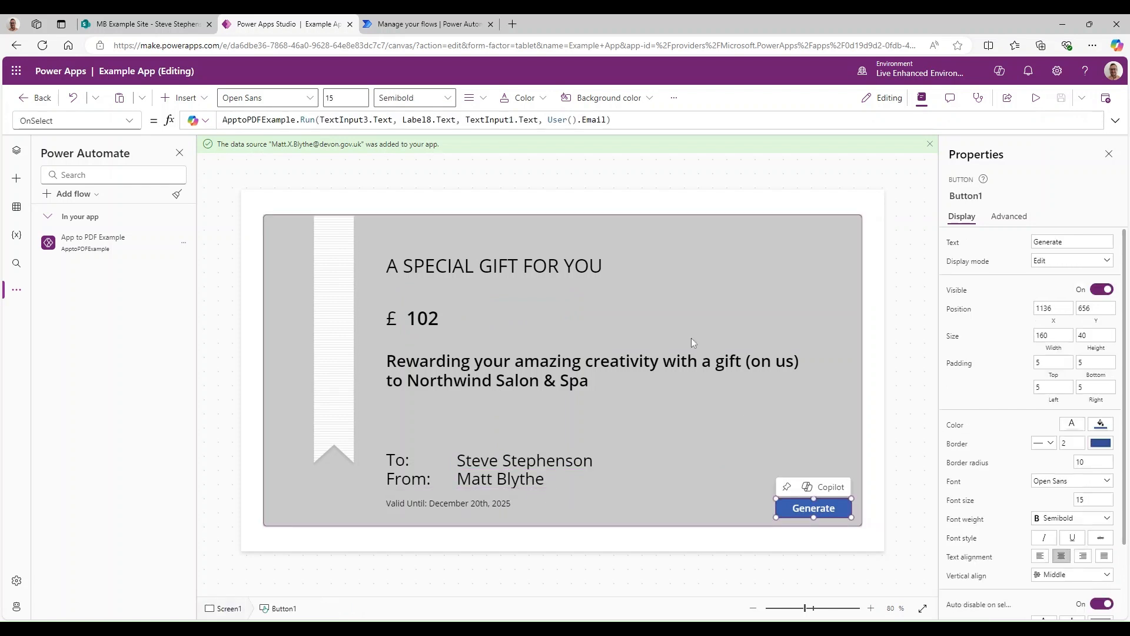
mouse_move(78, 247)
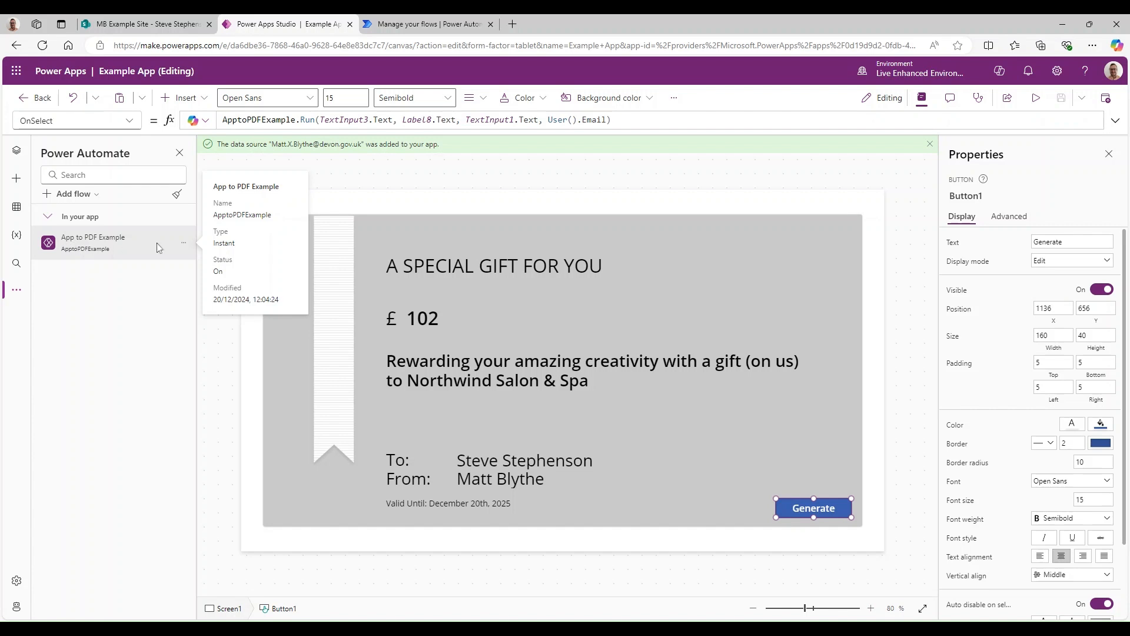
click(16, 289)
click(84, 322)
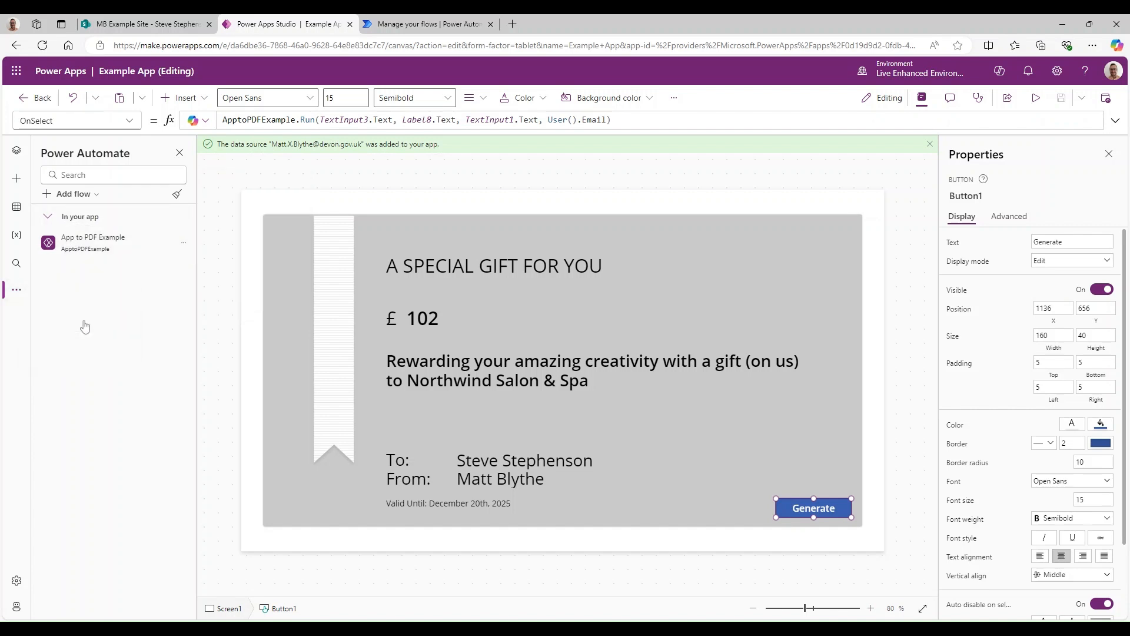
click(83, 197)
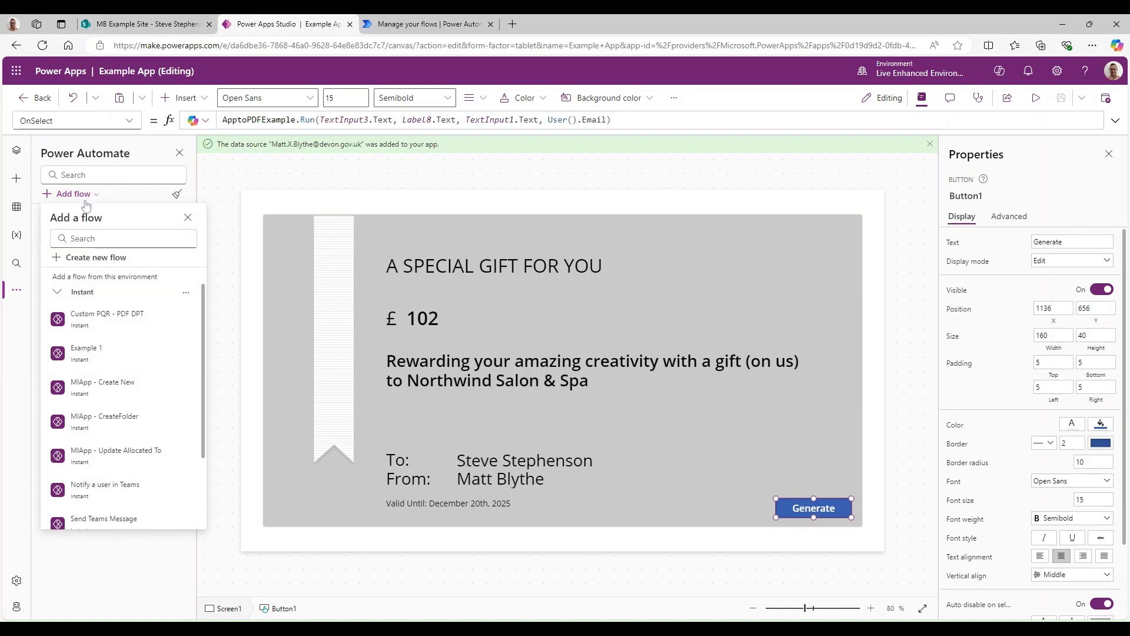
click(117, 158)
Remove the App to PDF Example flow from the app and add it back
click(183, 243)
click(213, 310)
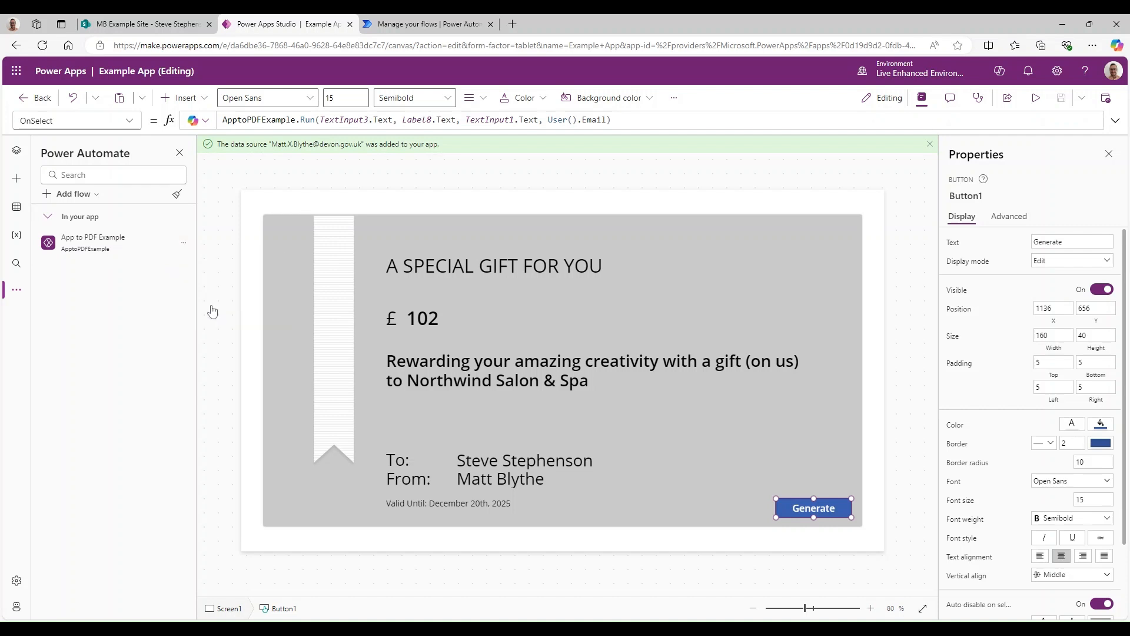
click(89, 195)
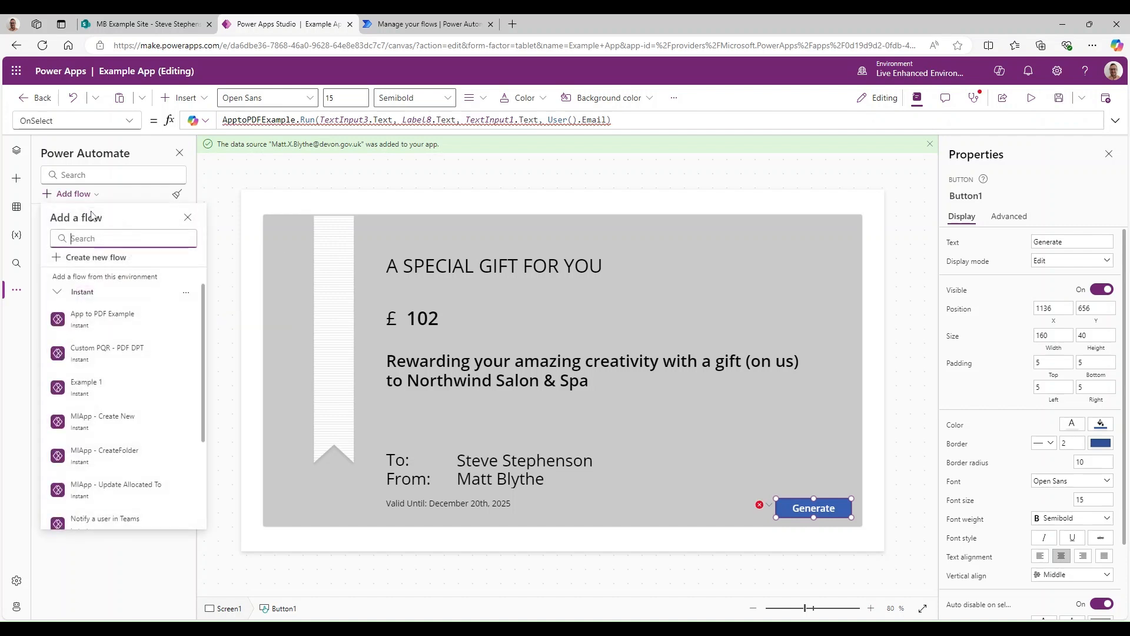
click(114, 321)
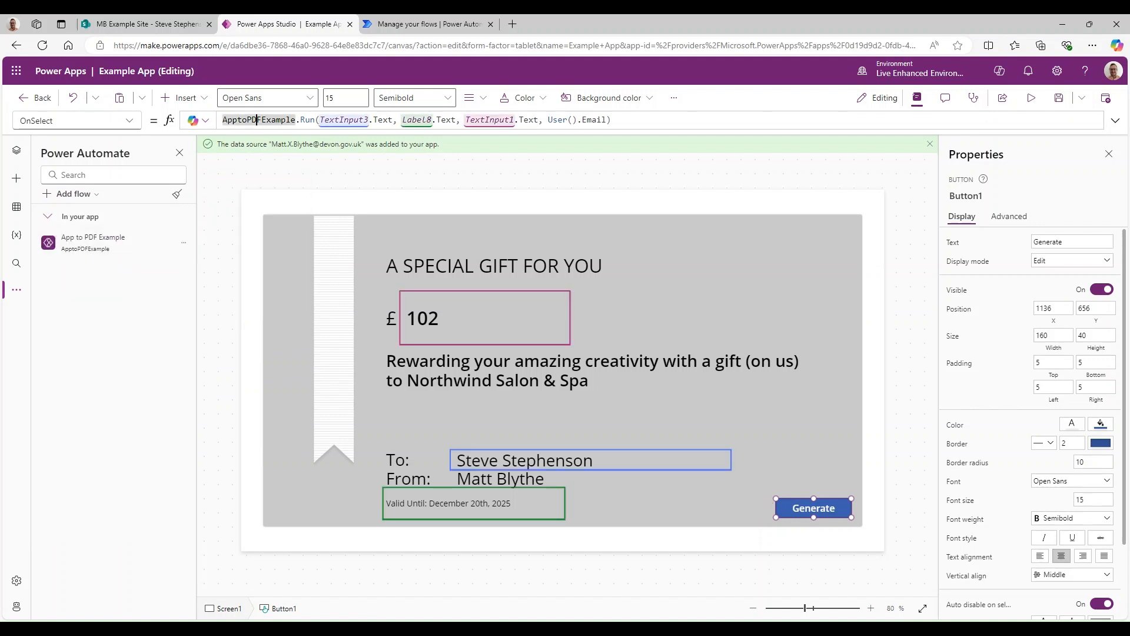
Clear the flow call's old arguments and pass TextInput3.Text as the recipient
drag(611, 119, 320, 119)
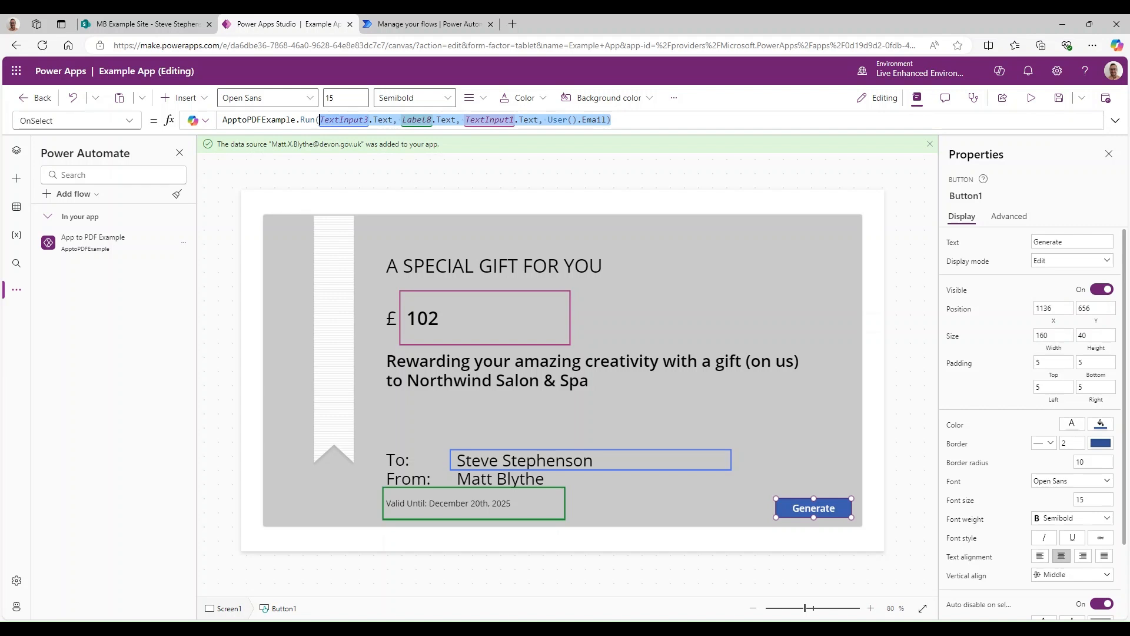
key(BackSpace)
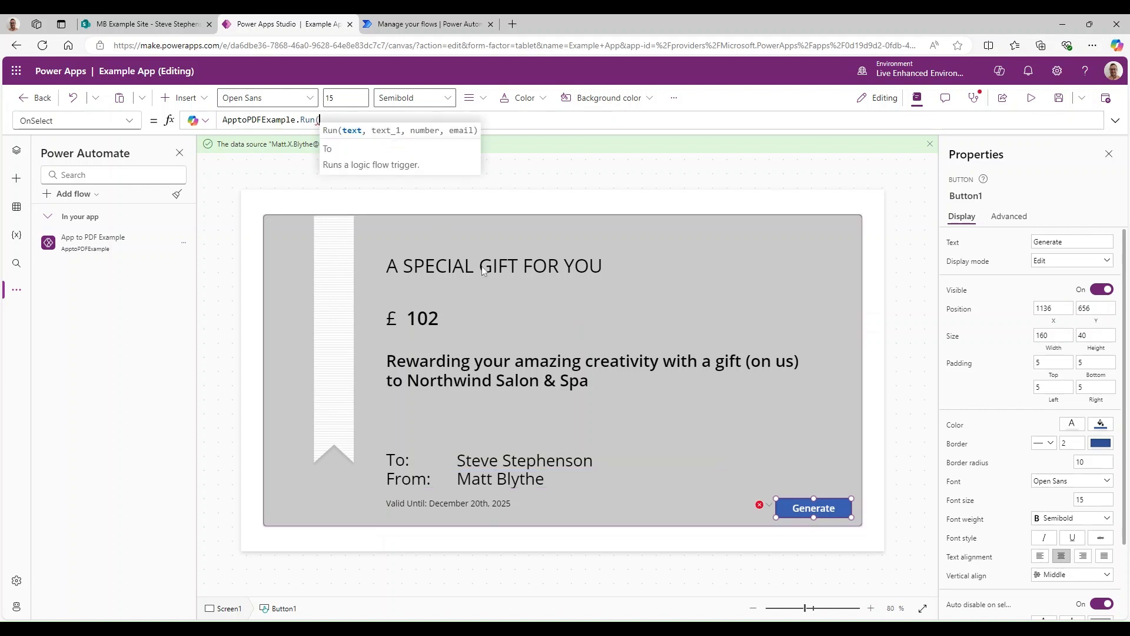
click(512, 465)
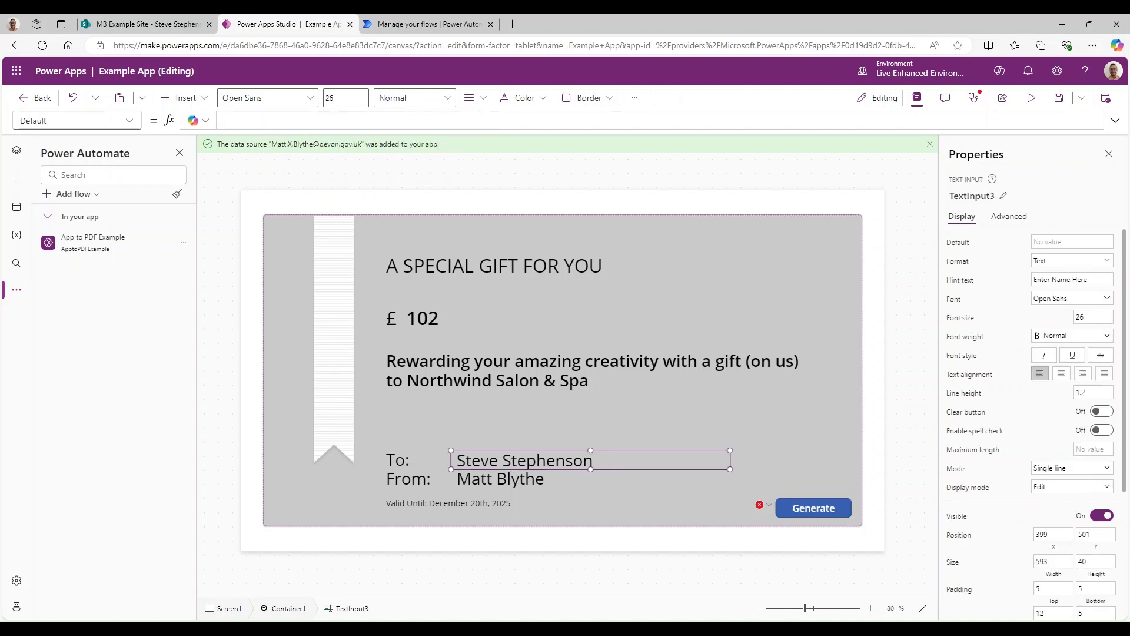
click(1001, 195)
key(ctrl+c)
click(808, 503)
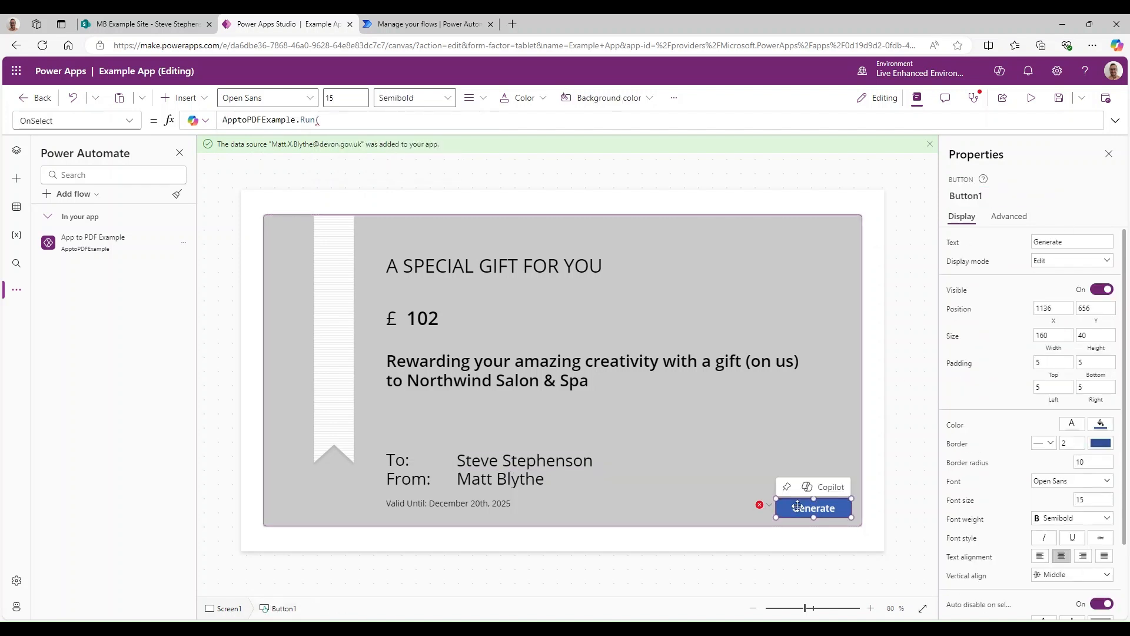
click(319, 120)
key(ctrl+v)
text(.Text)
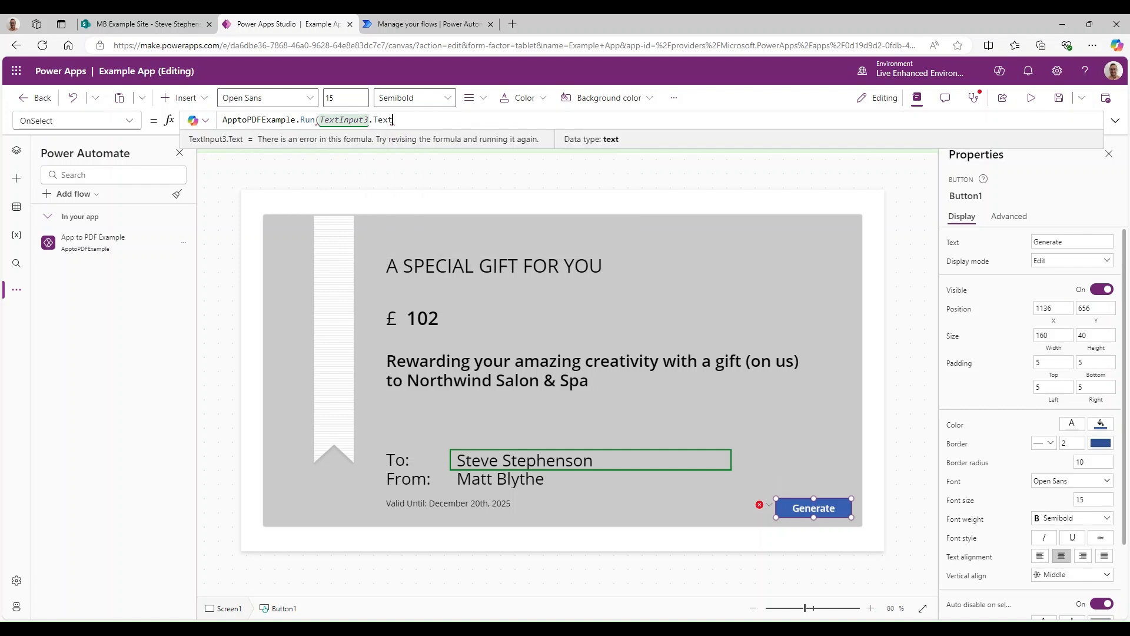
text(,)
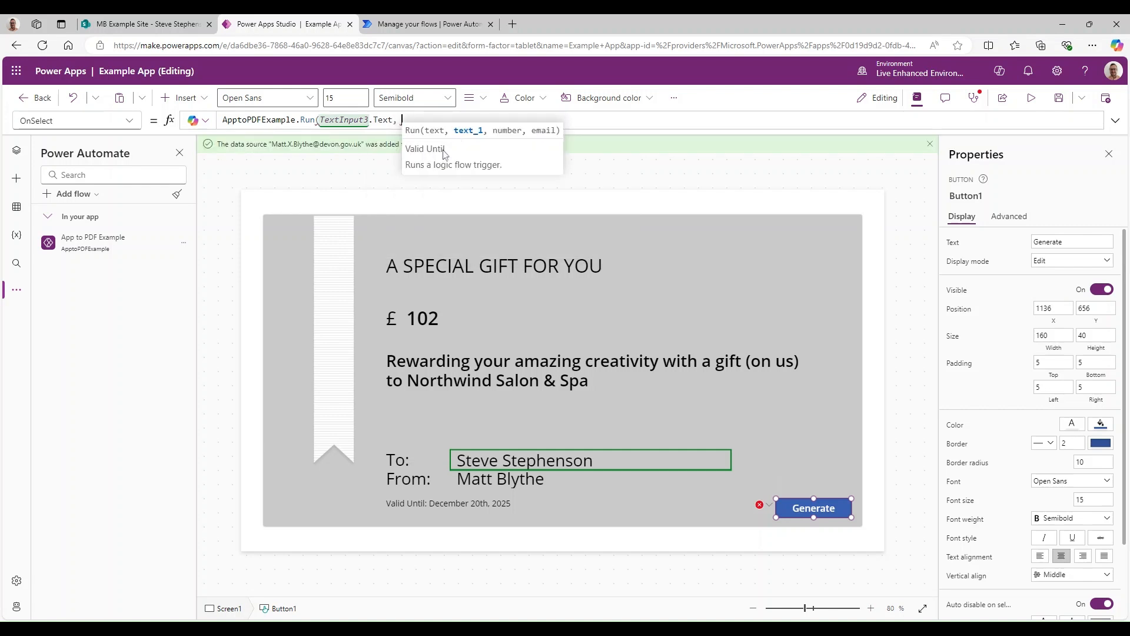
Add the Valid Until label, Label8.Text, as the second argument
click(424, 501)
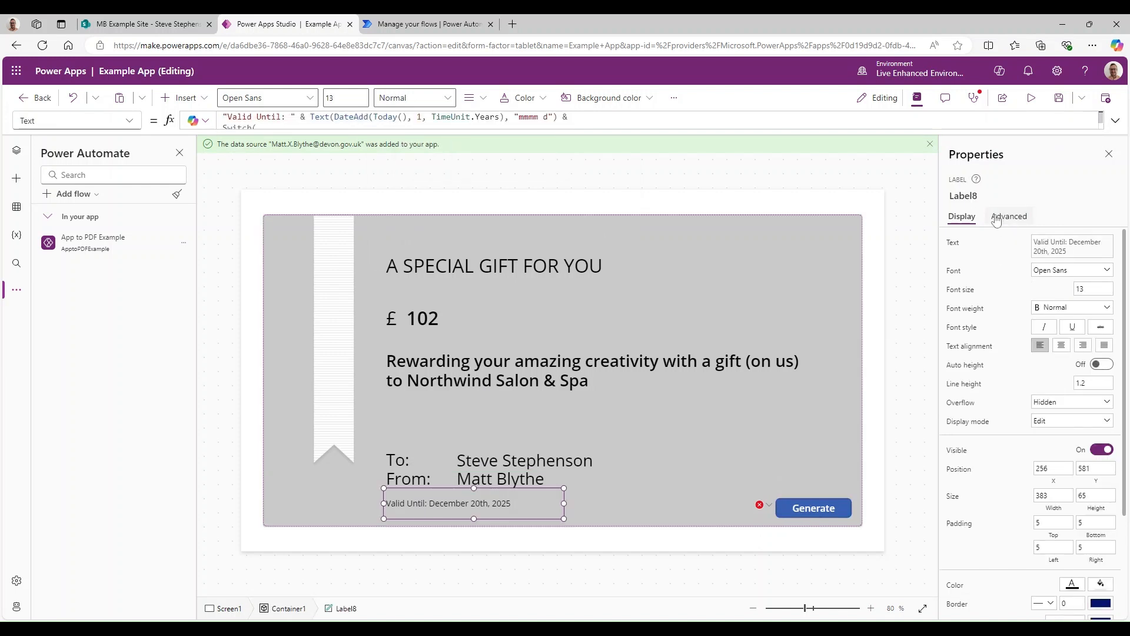
click(986, 196)
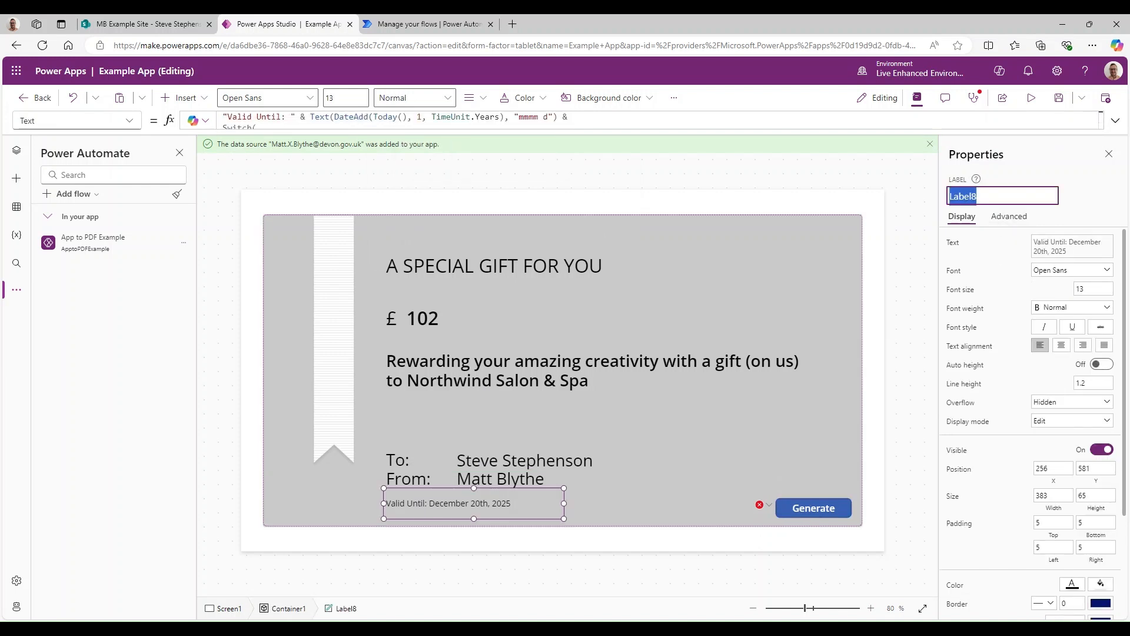
click(812, 507)
click(432, 120)
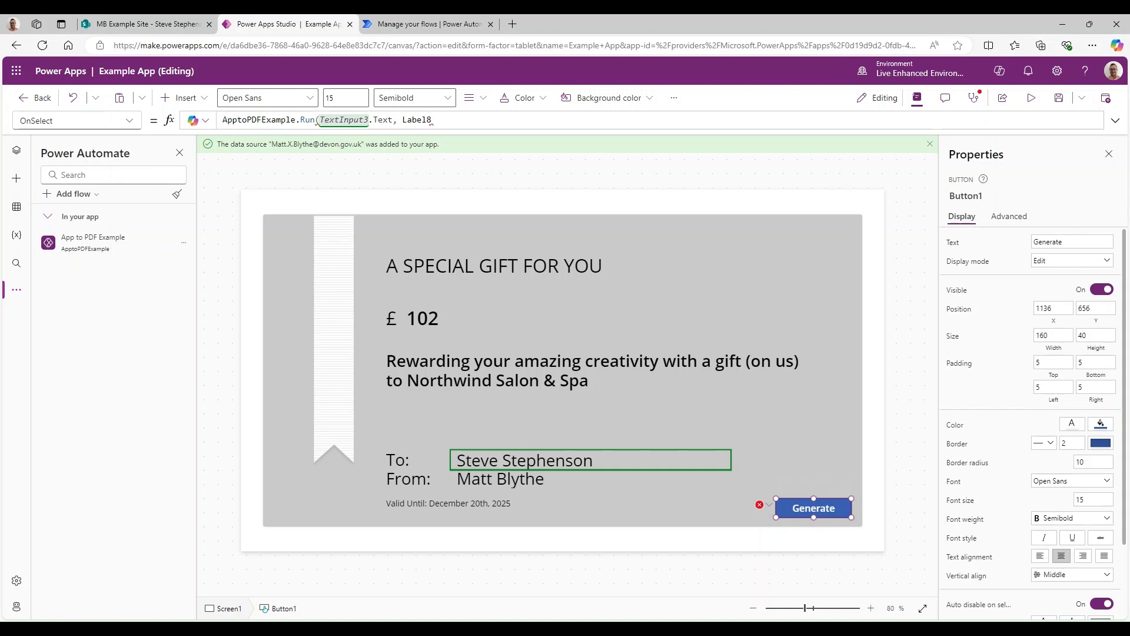
text(.Text,)
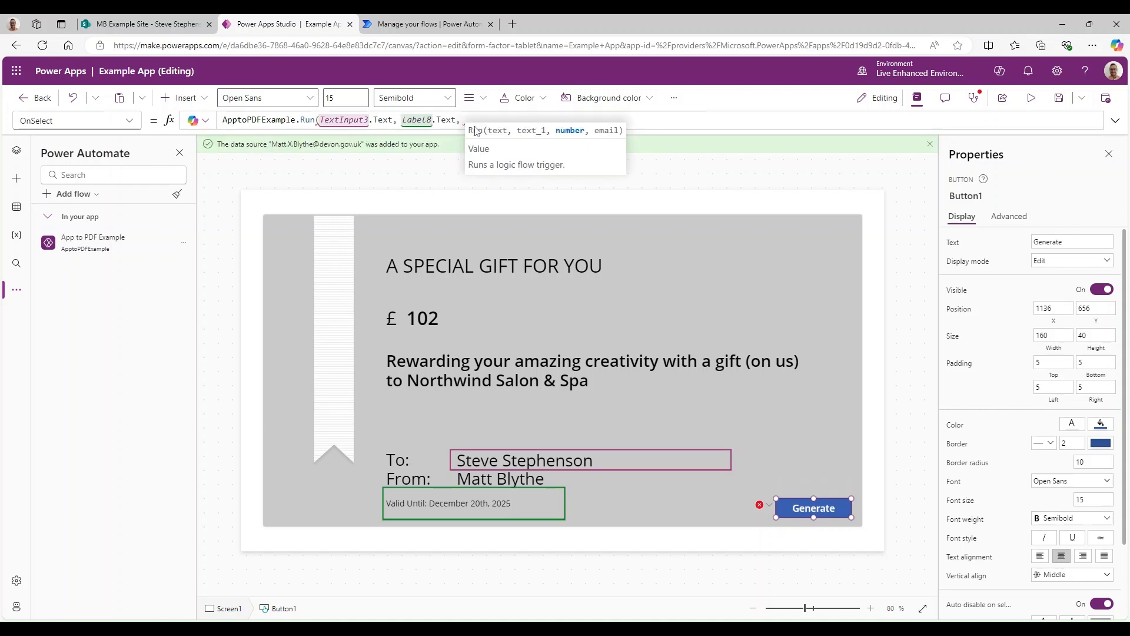
Finish the call with TextInput1.Text and User().Email, then save the app
click(448, 319)
click(1002, 196)
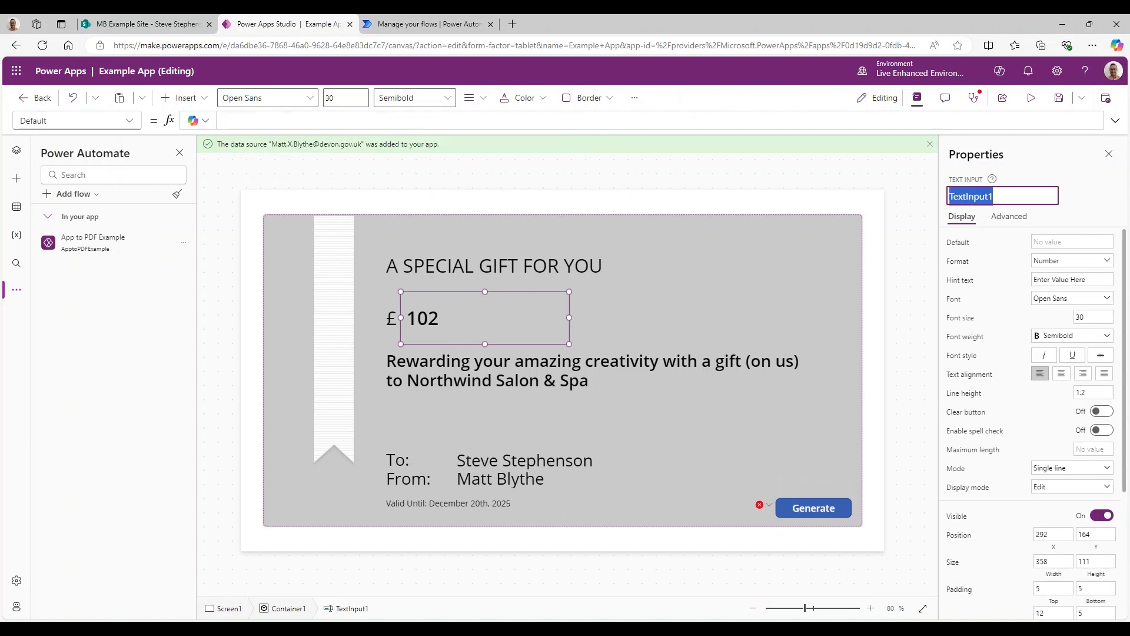
click(807, 507)
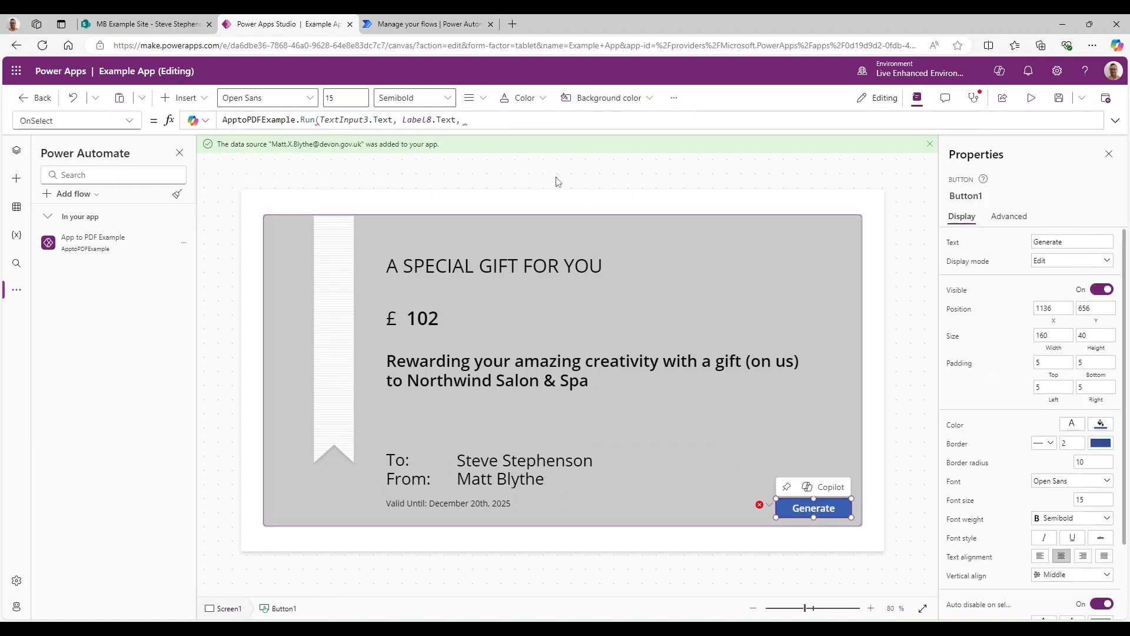
text(TextInput1.t)
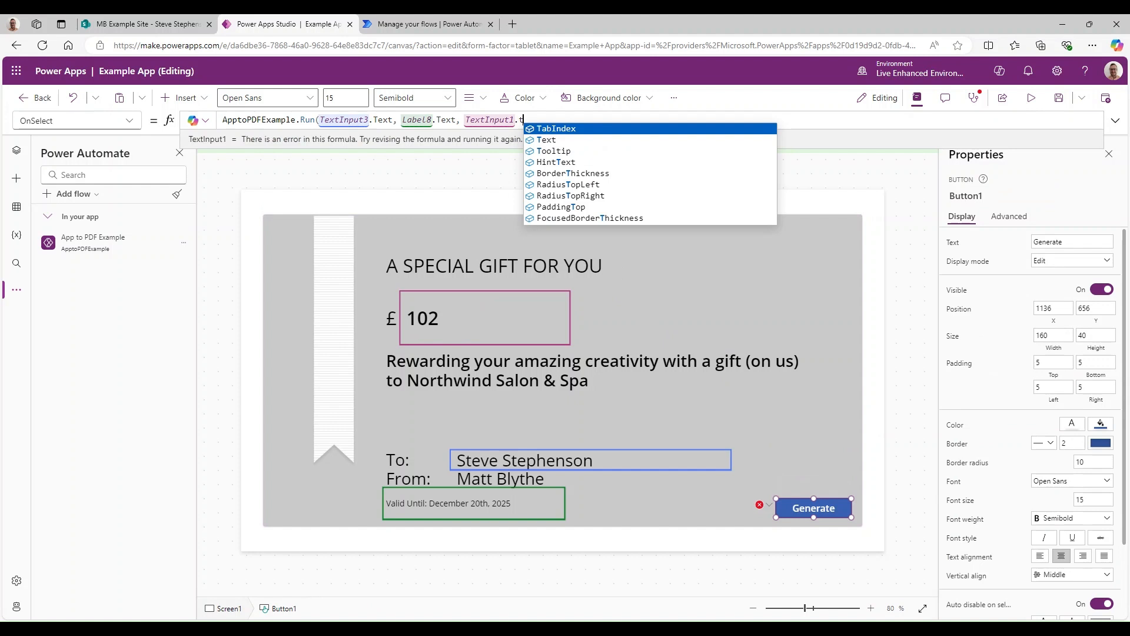
key(Tab)
key(ctrl+shift+Left)
text(Te)
key(Tab)
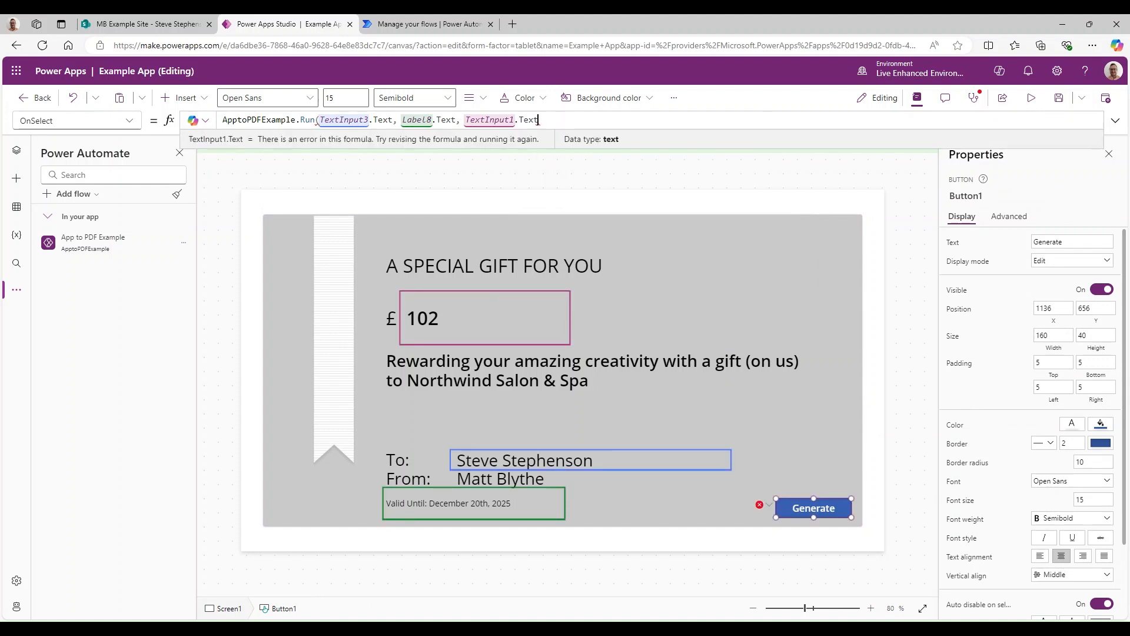
text(, )
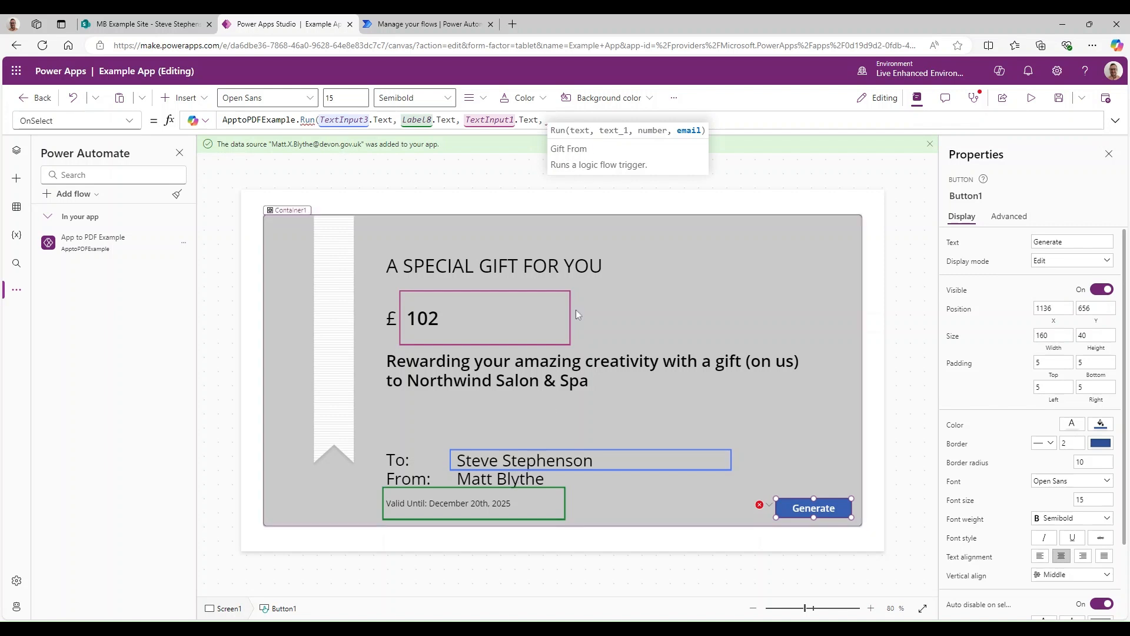
text(User().Email)
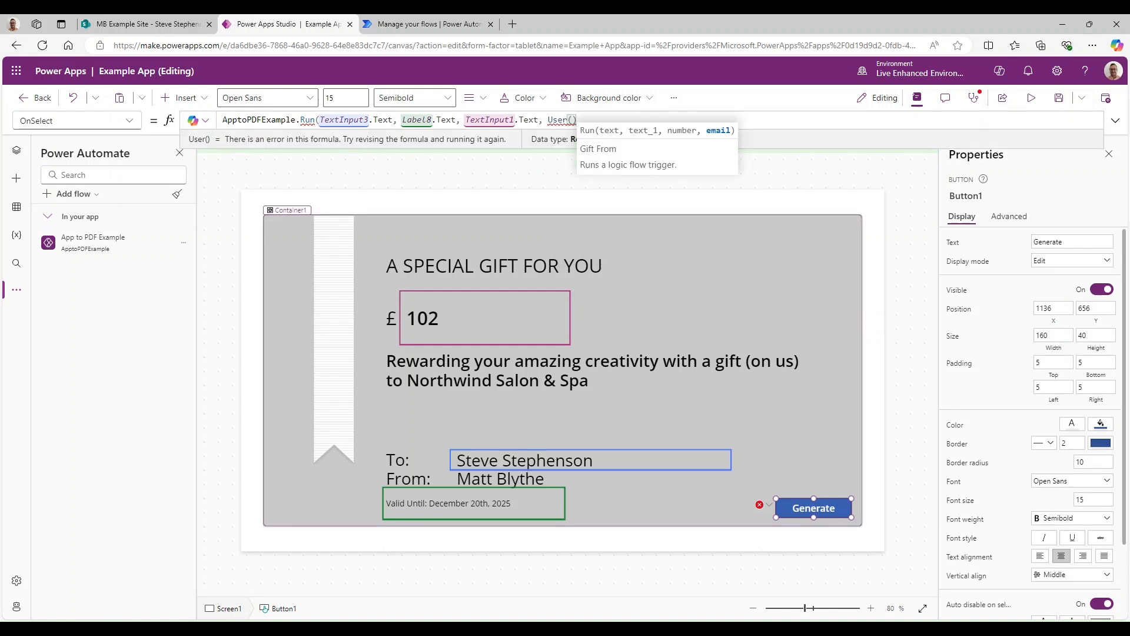
text())
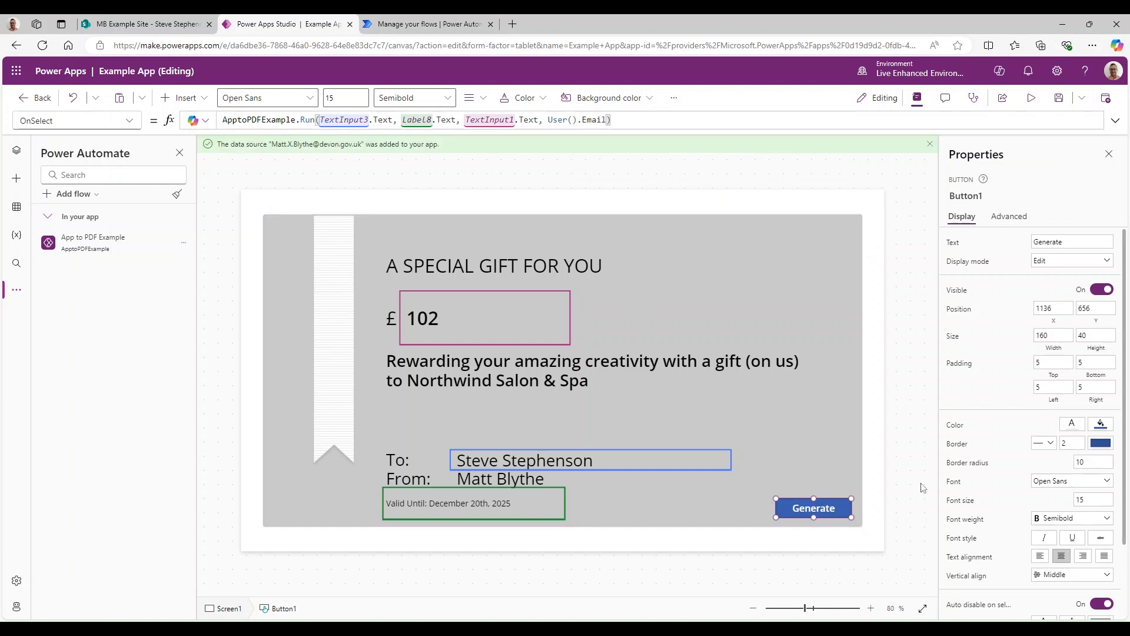
click(1058, 98)
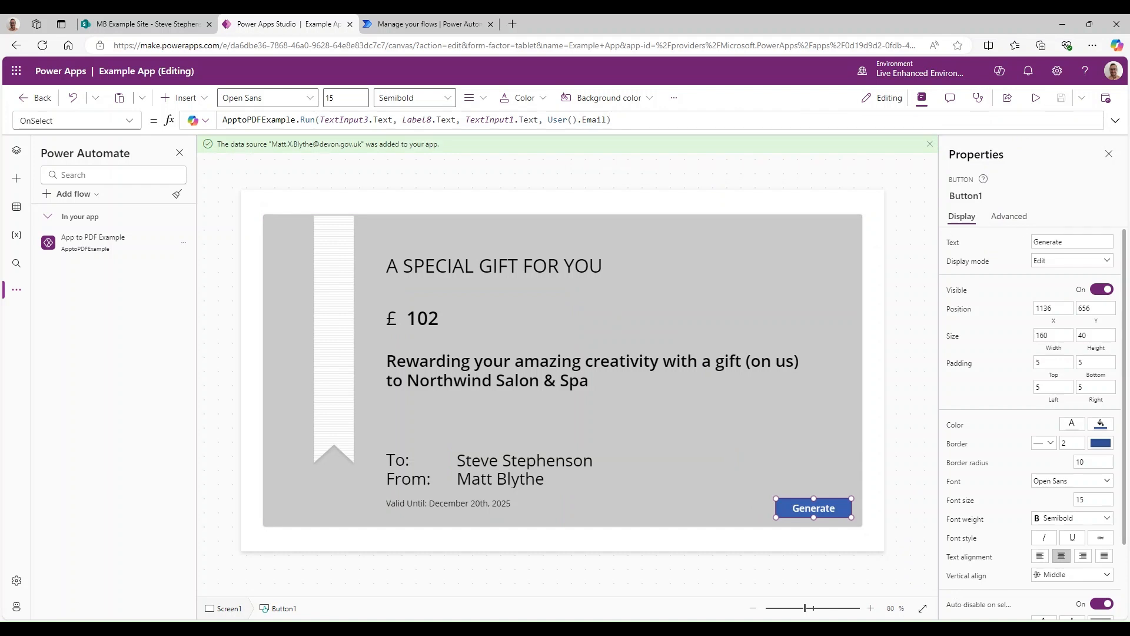
In preview, set the amount to 39, enter a new recipient name, and generate the voucher
click(1036, 98)
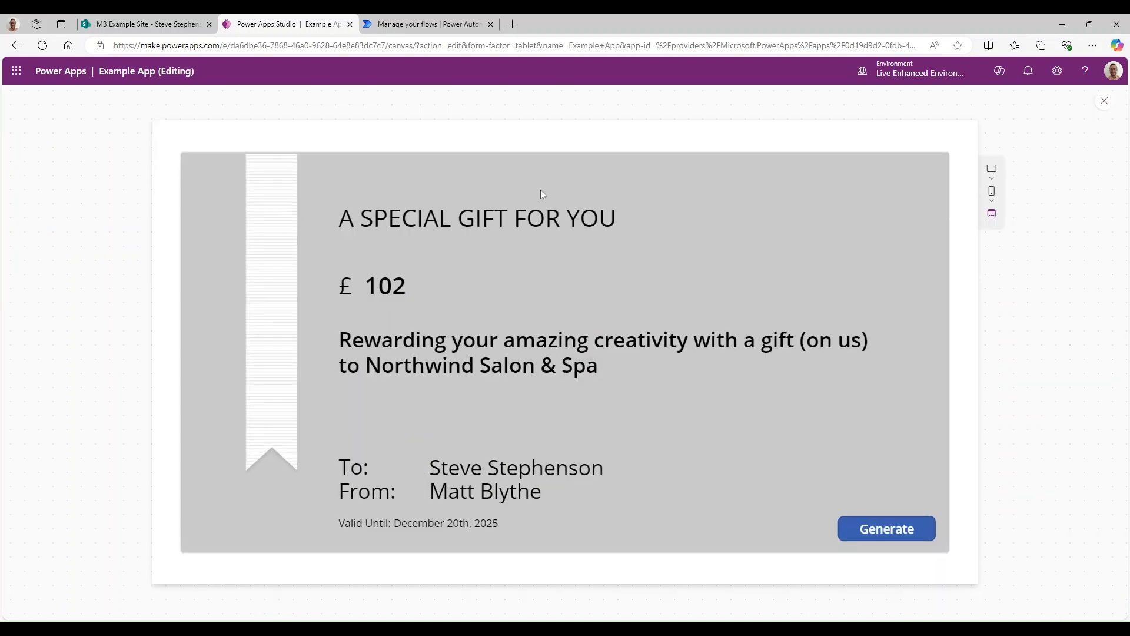
double_click(386, 286)
text(39)
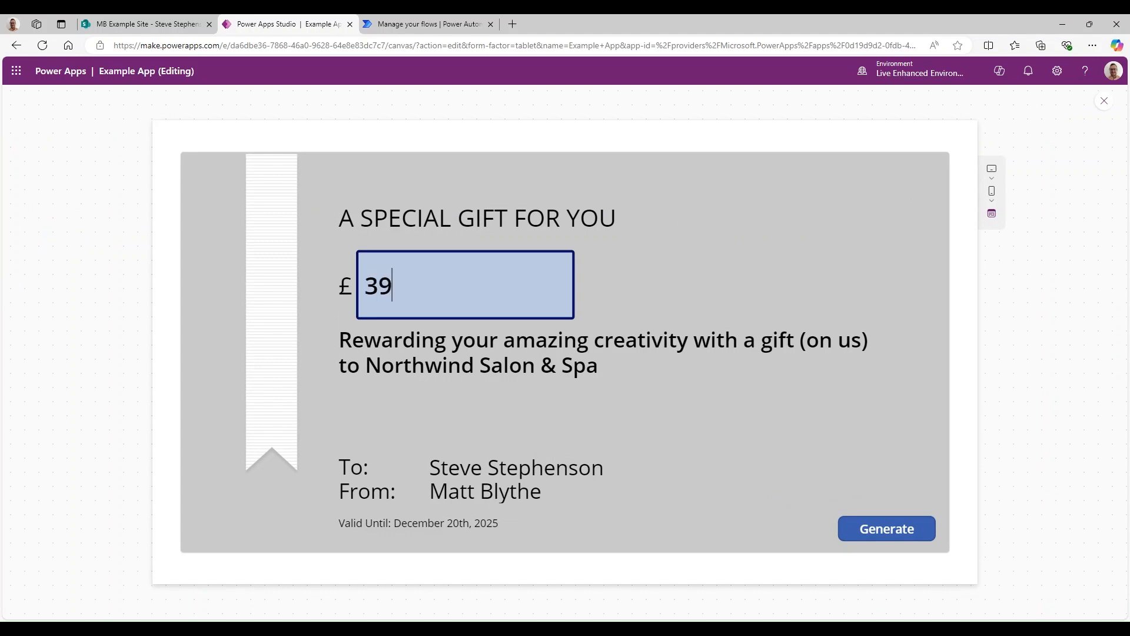
drag(606, 467, 383, 468)
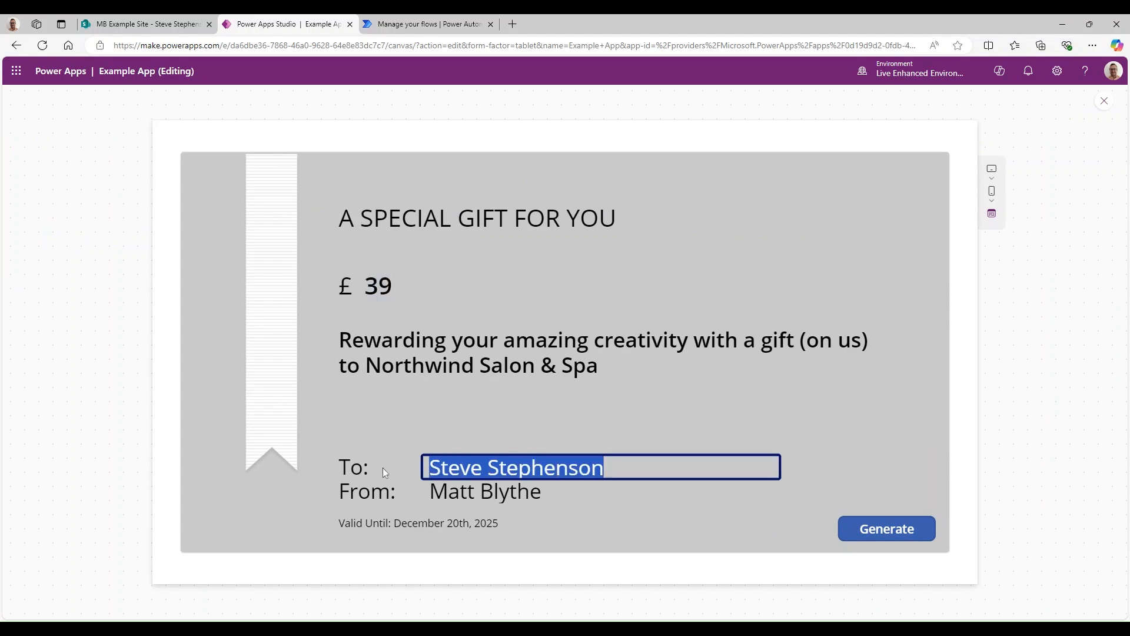
text(Dav)
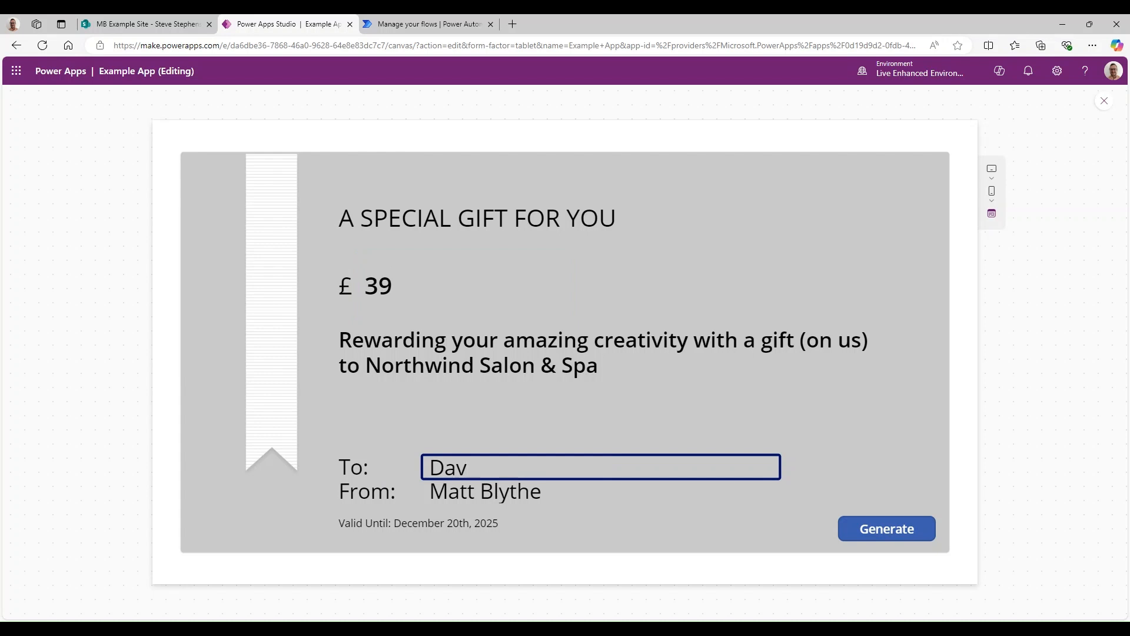
text(e Matthews)
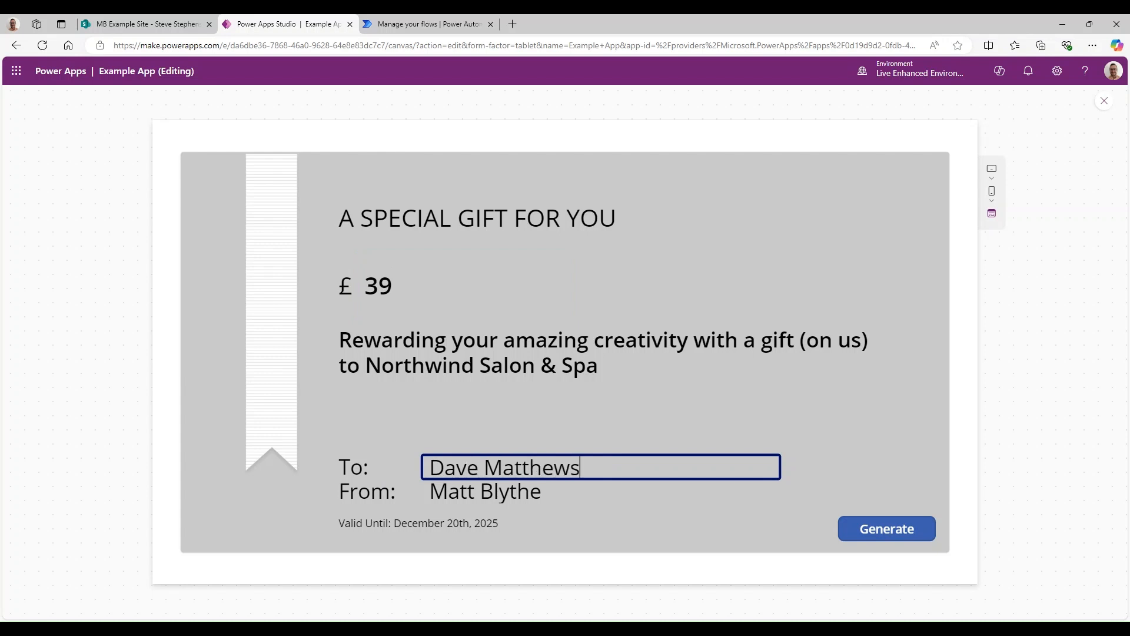
click(864, 528)
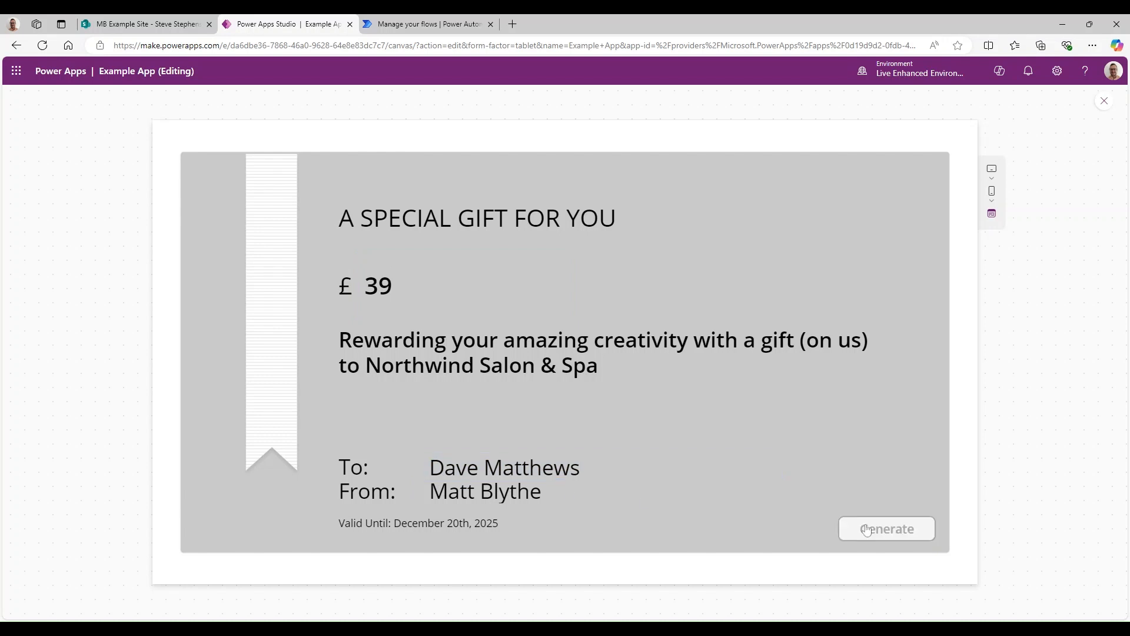
Open the newest App to PDF Example run from the run history to confirm it succeeded
click(422, 24)
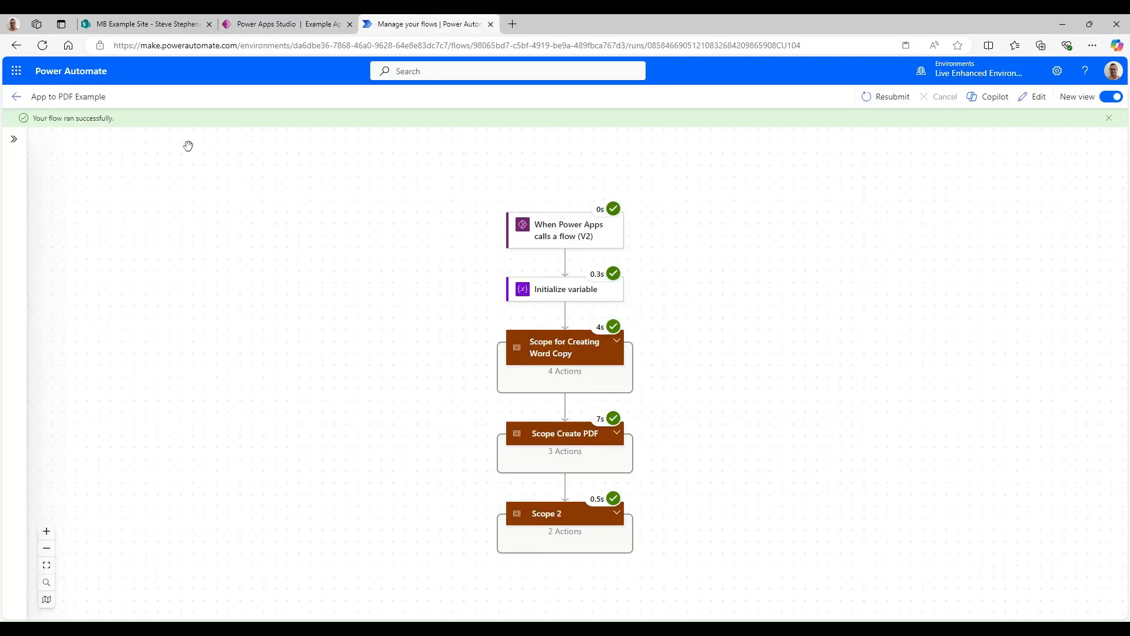
click(18, 97)
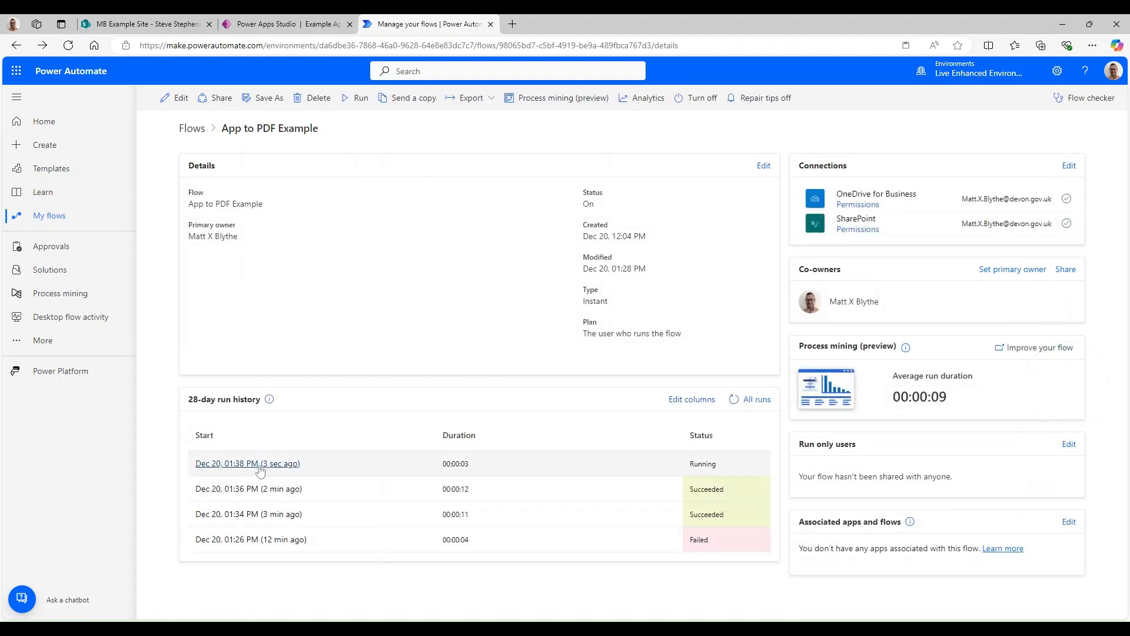
click(259, 466)
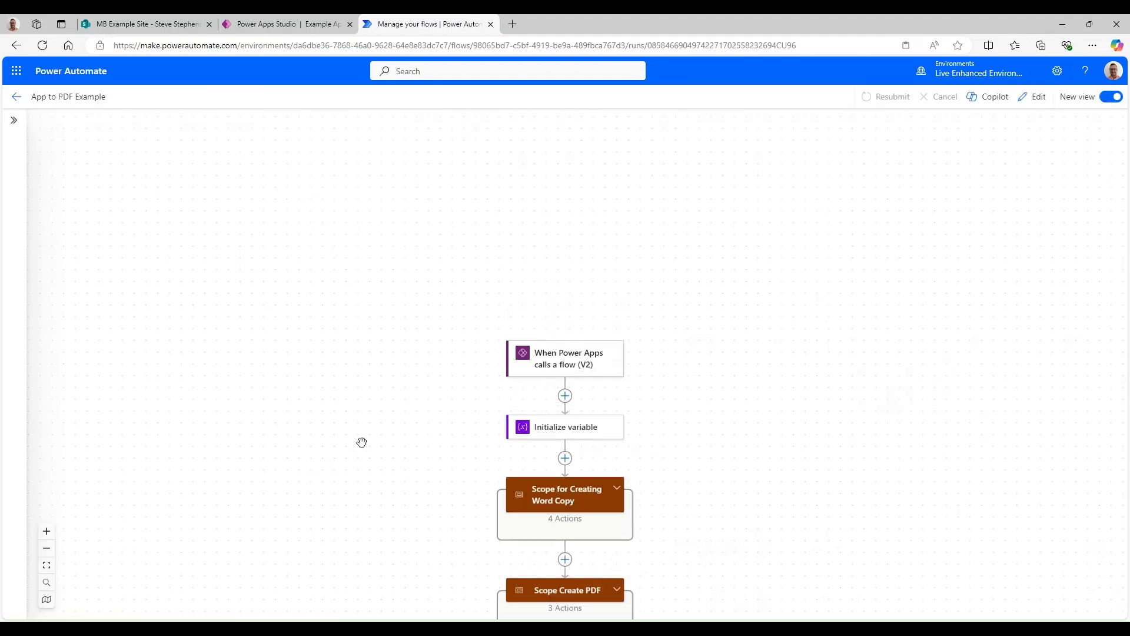
scroll(406, 386, down, 3)
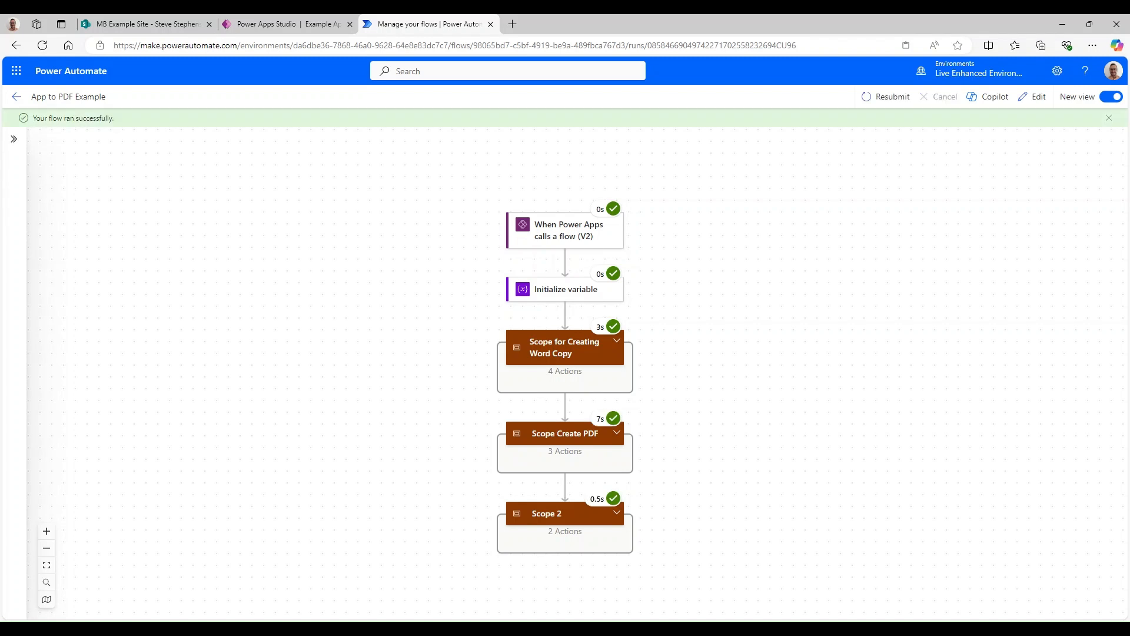
click(144, 24)
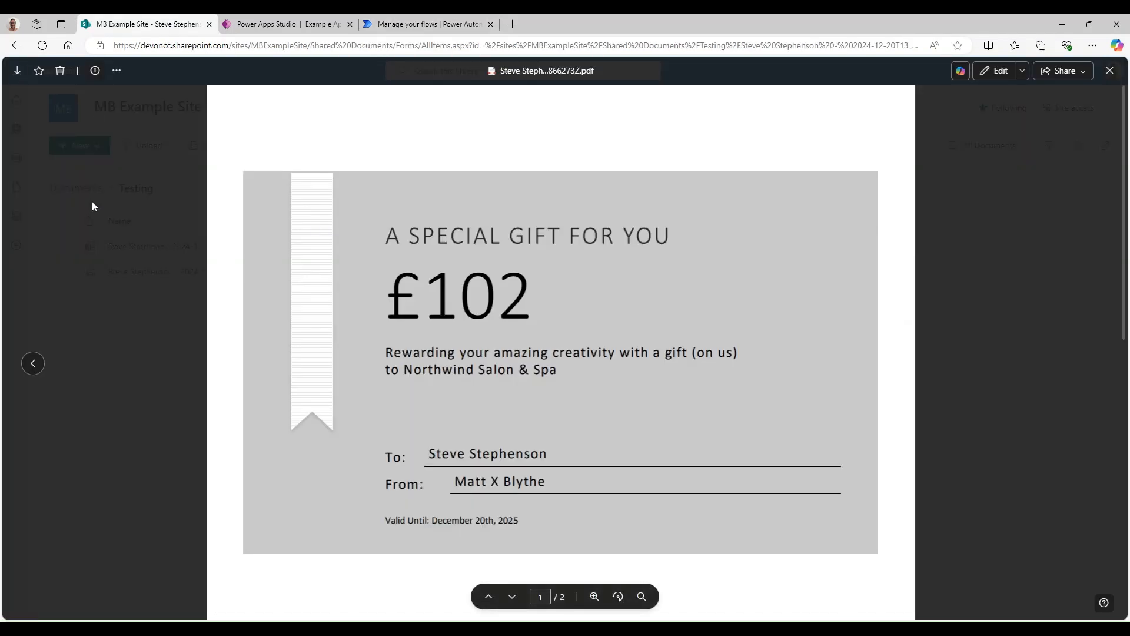
Refresh the Testing library and open the new £39 voucher PDF, comparing it with the app
click(1109, 71)
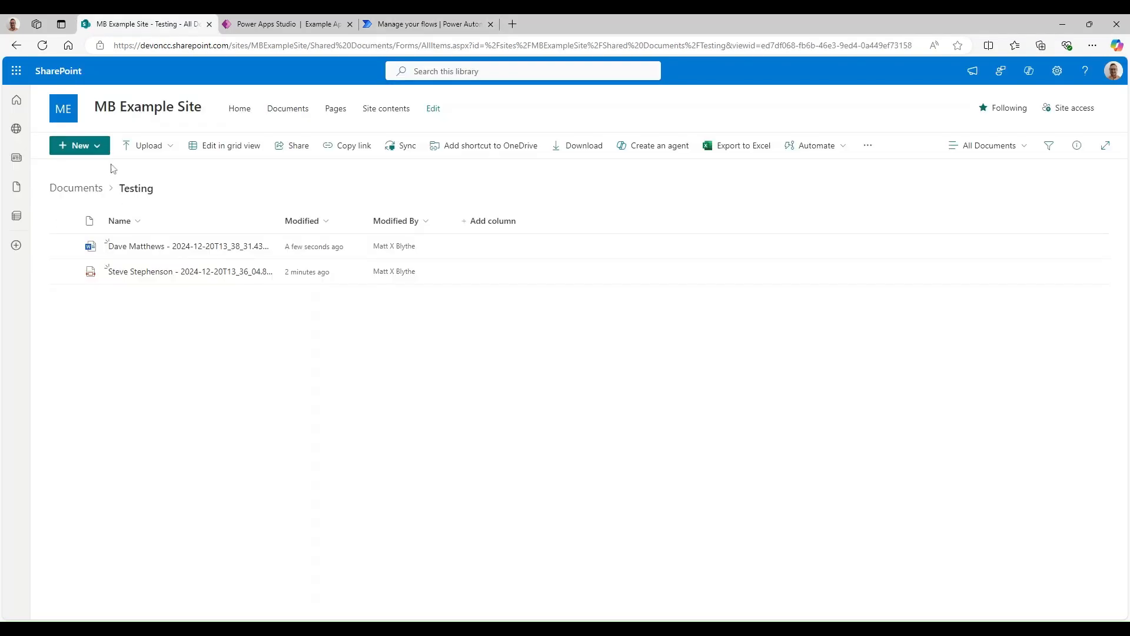
click(43, 45)
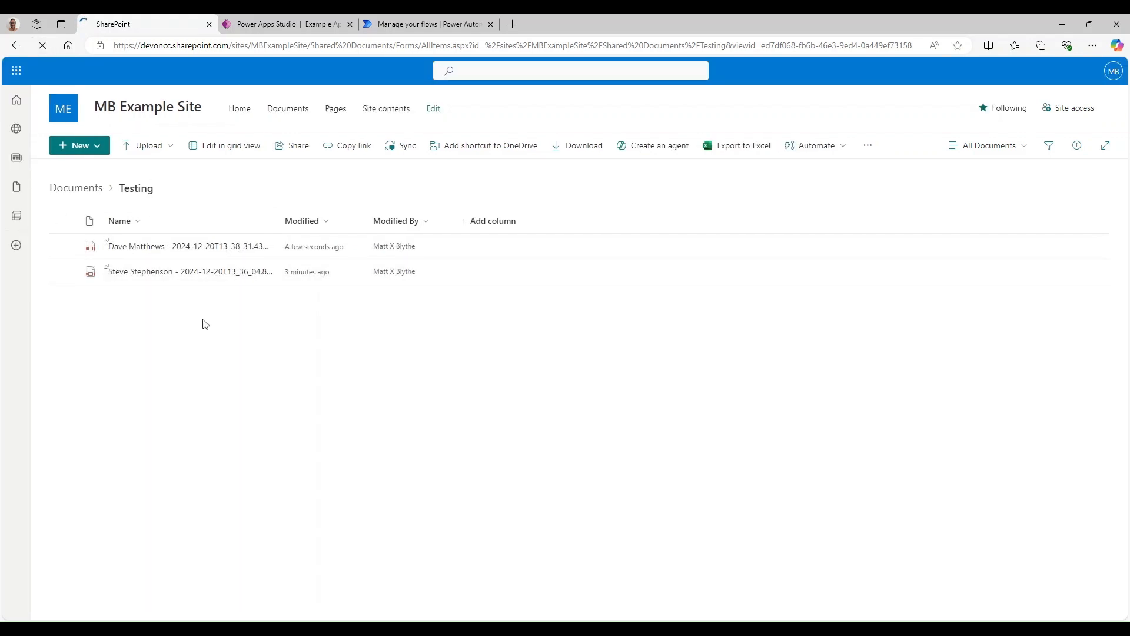
click(151, 247)
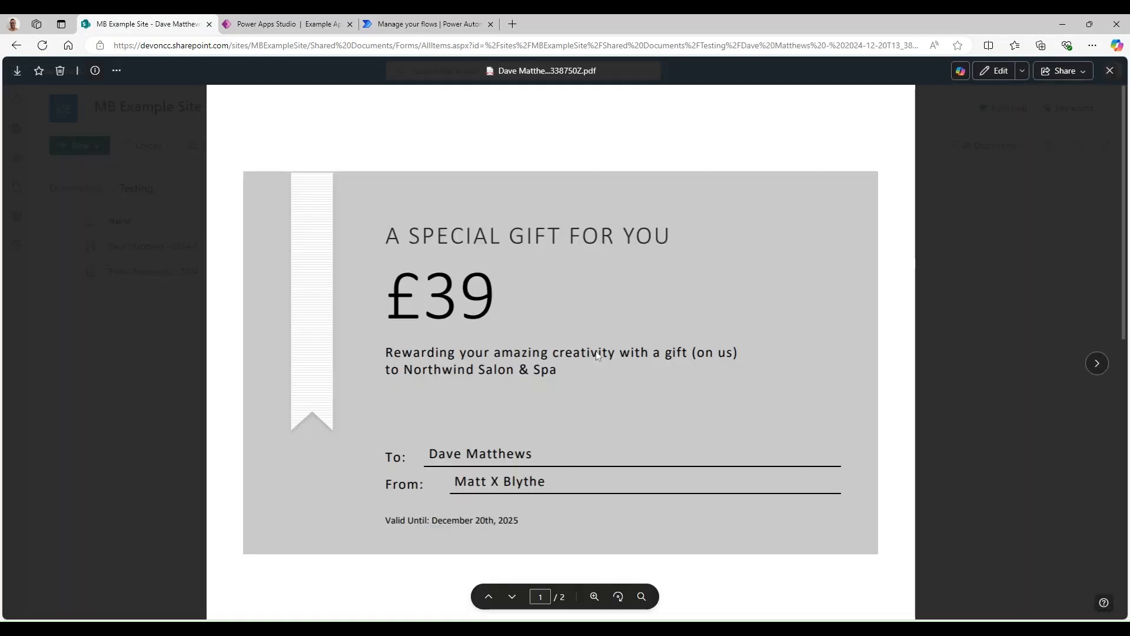
click(307, 25)
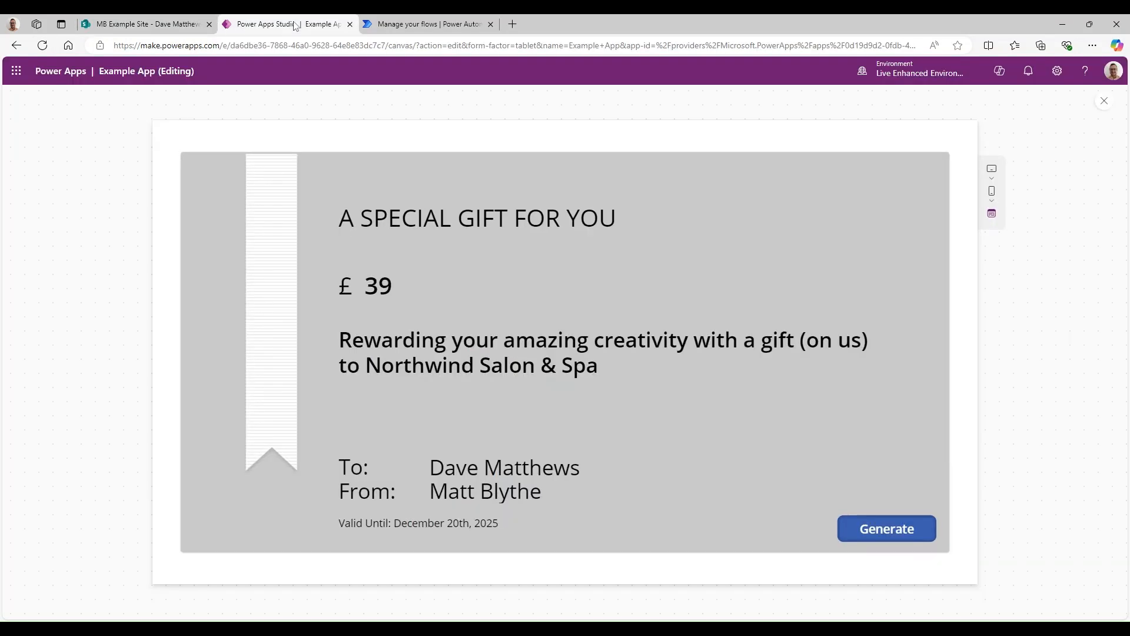
click(168, 27)
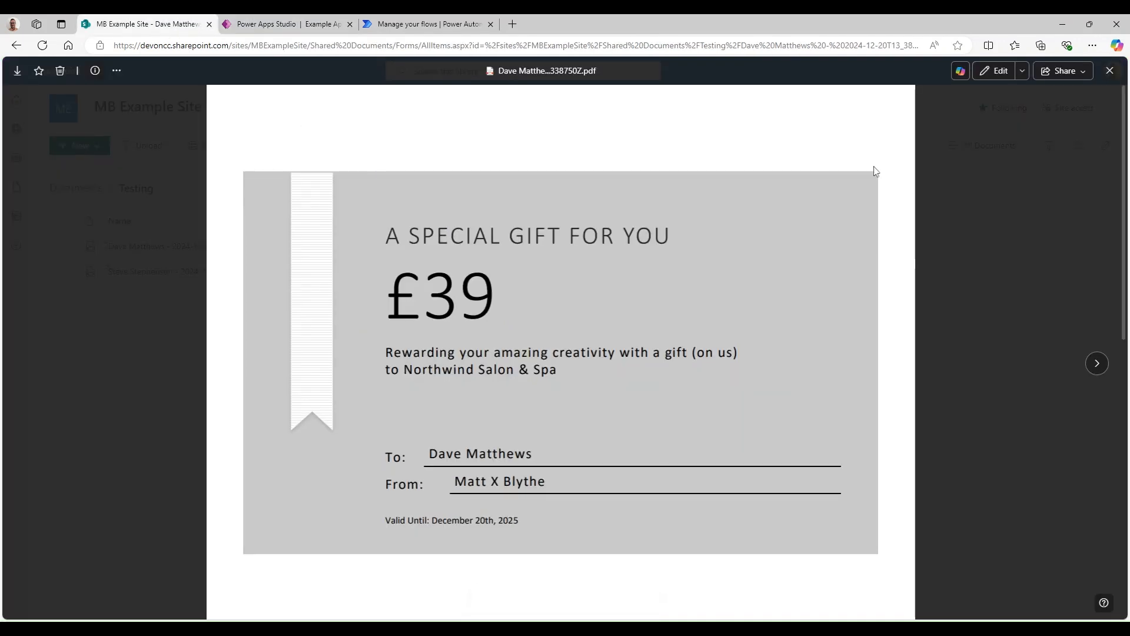